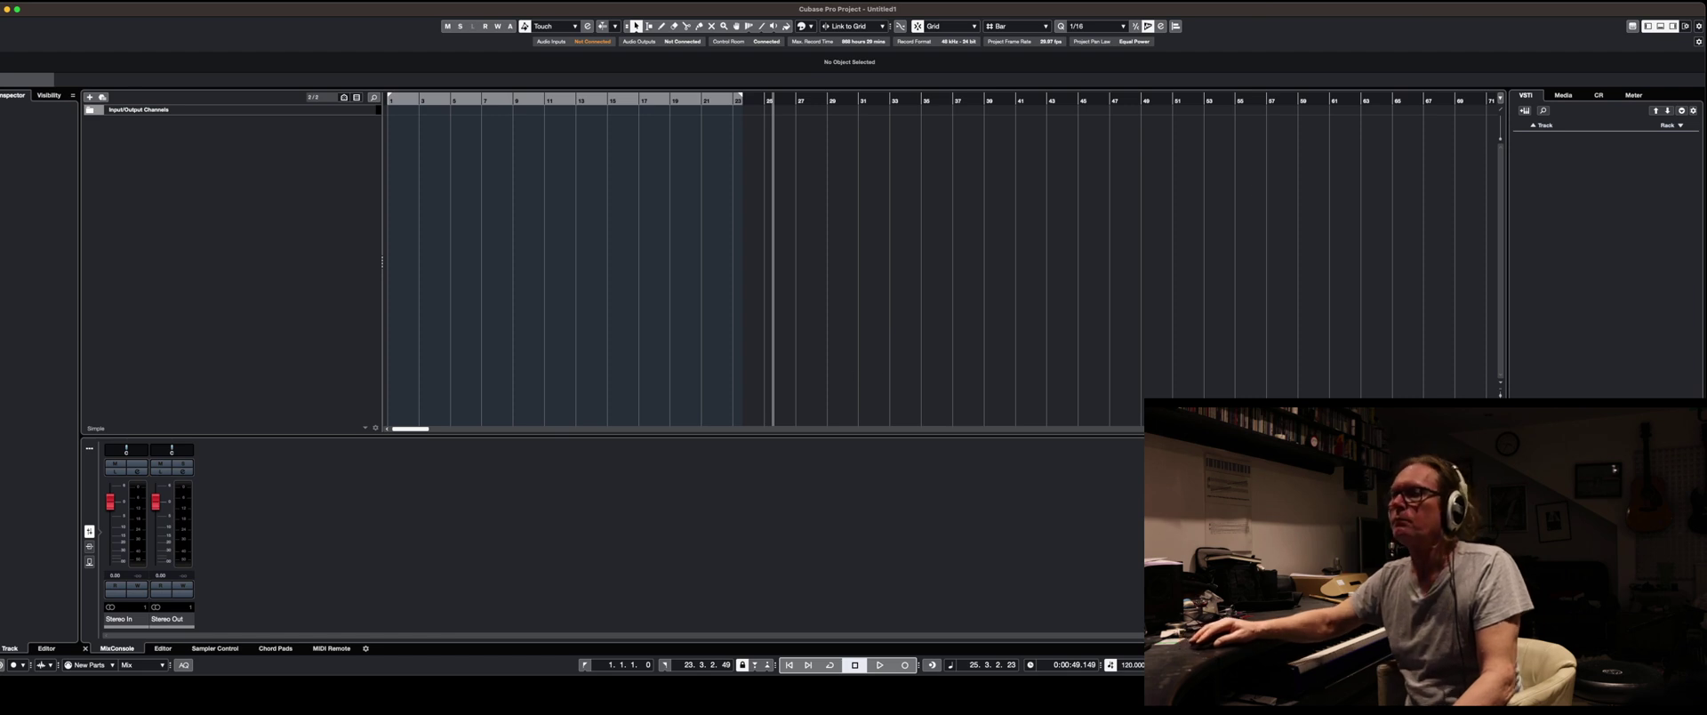
Return the playhead to bar 1 and add one instrument track using Ample Guitar M routed to Stereo Out.
click(392, 100)
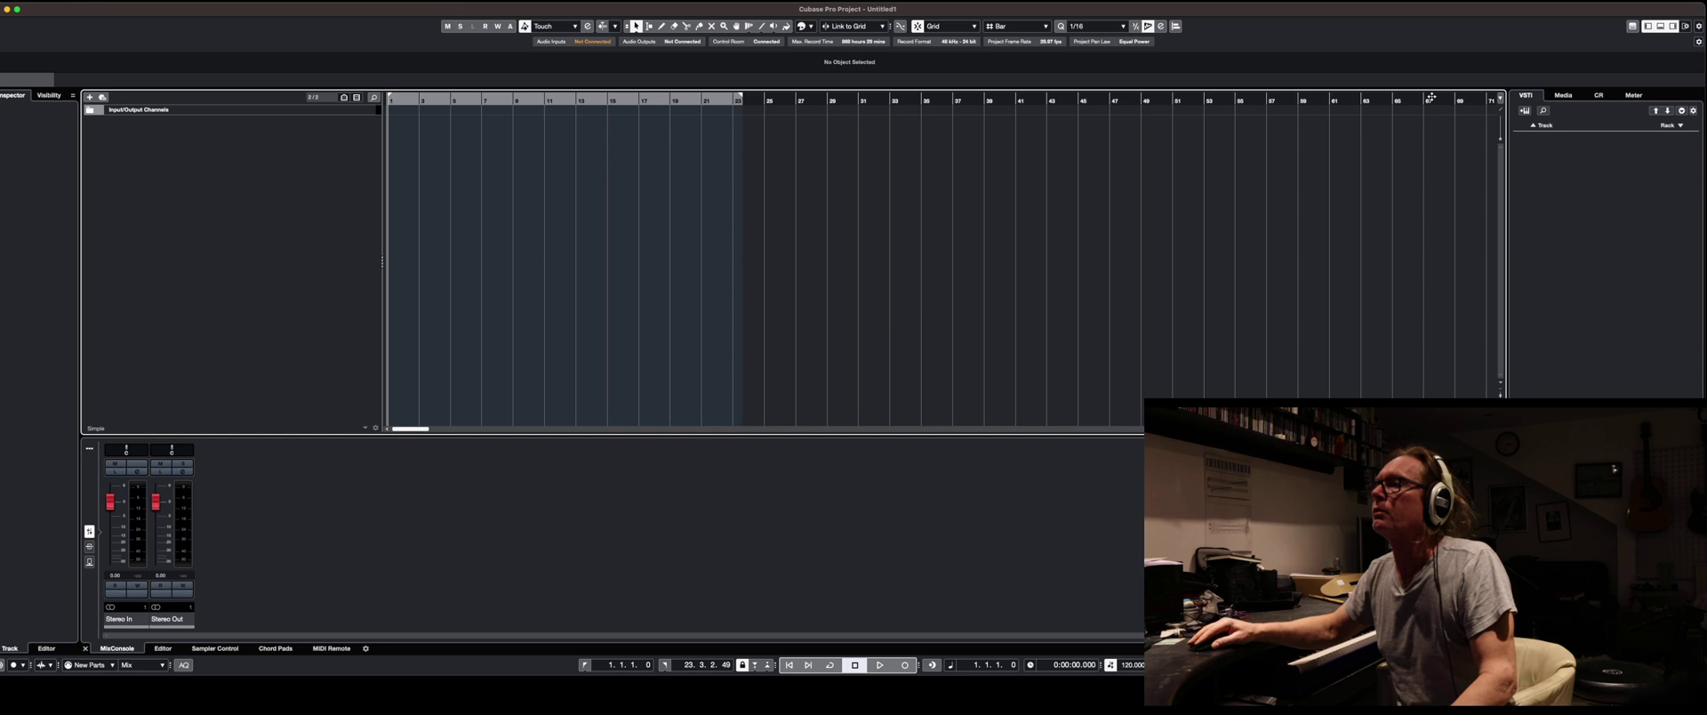
right_click(1626, 183)
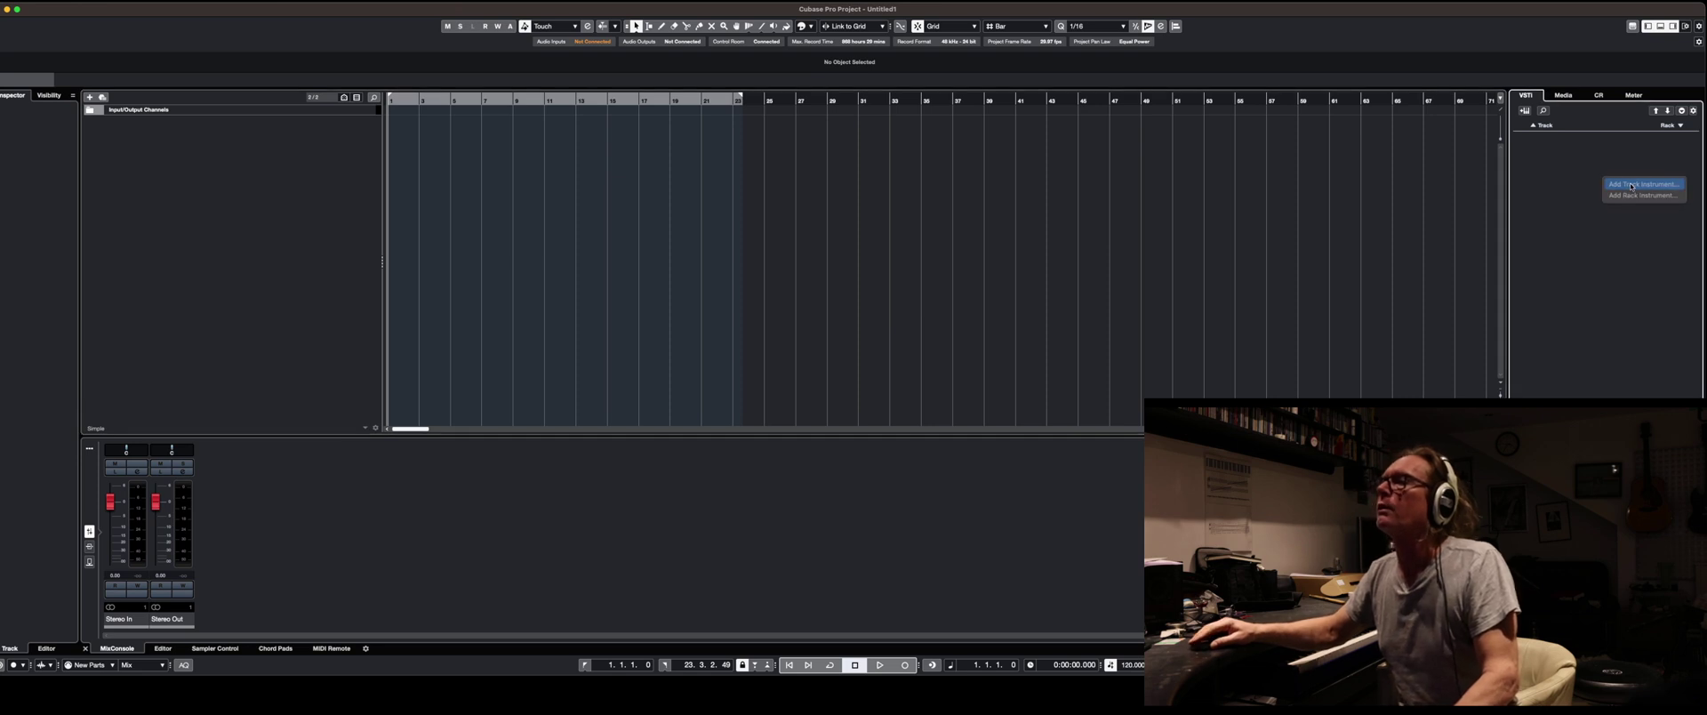
click(1632, 184)
click(1351, 242)
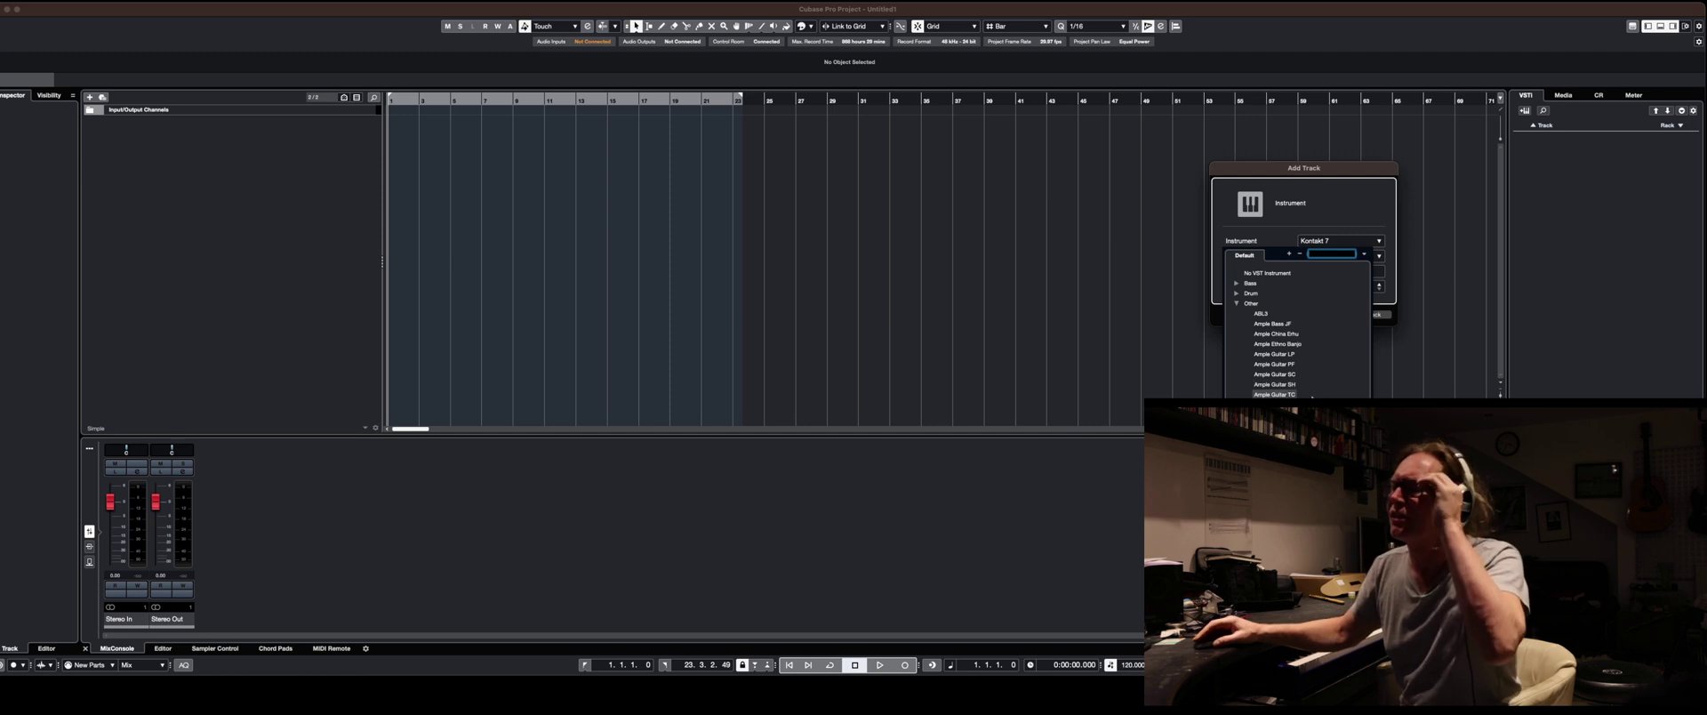
scroll(1313, 396, down, 5)
scroll(1272, 338, up, 5)
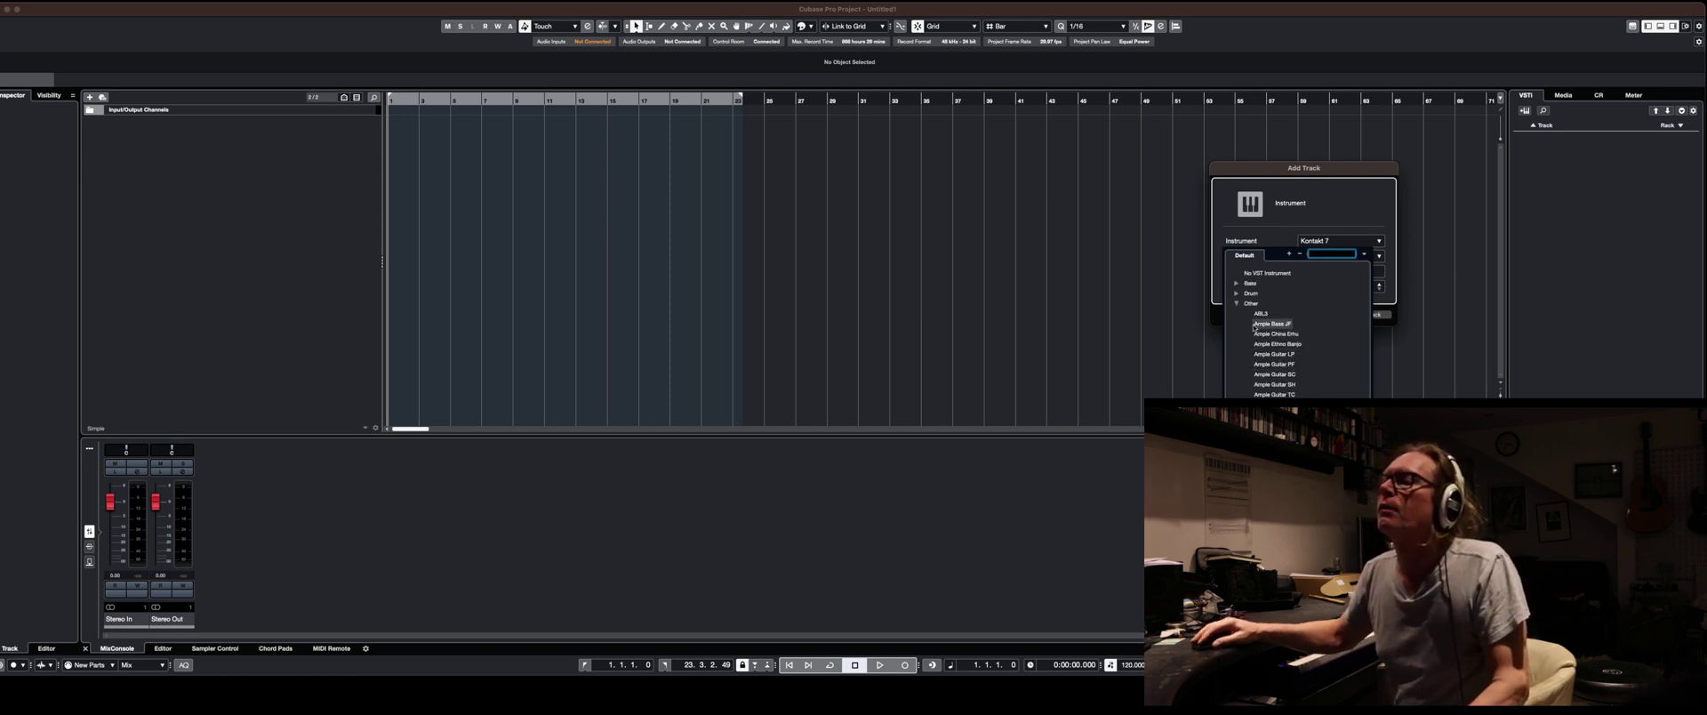
scroll(1254, 326, down, 6)
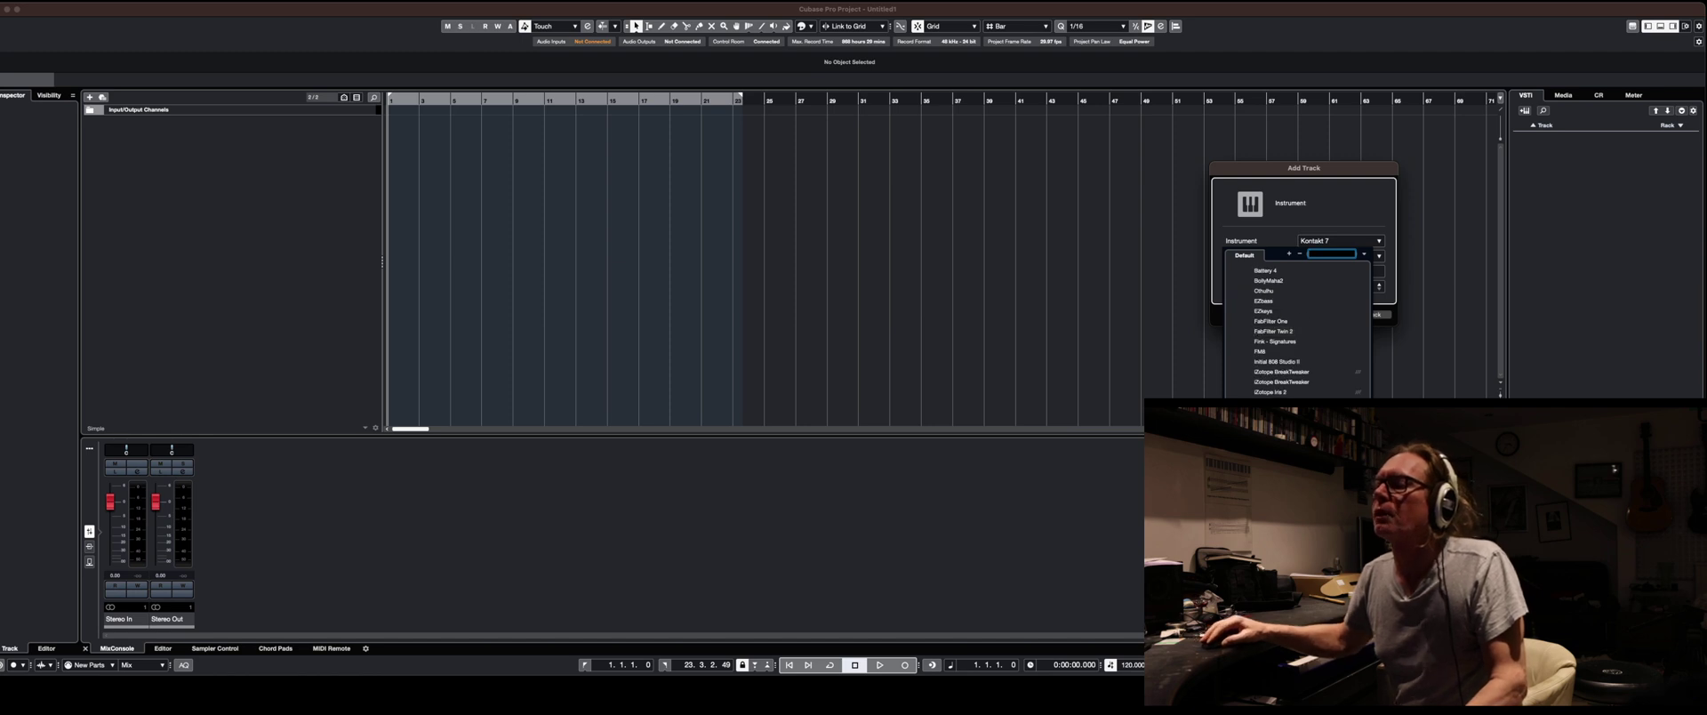
scroll(1281, 329, down, 8)
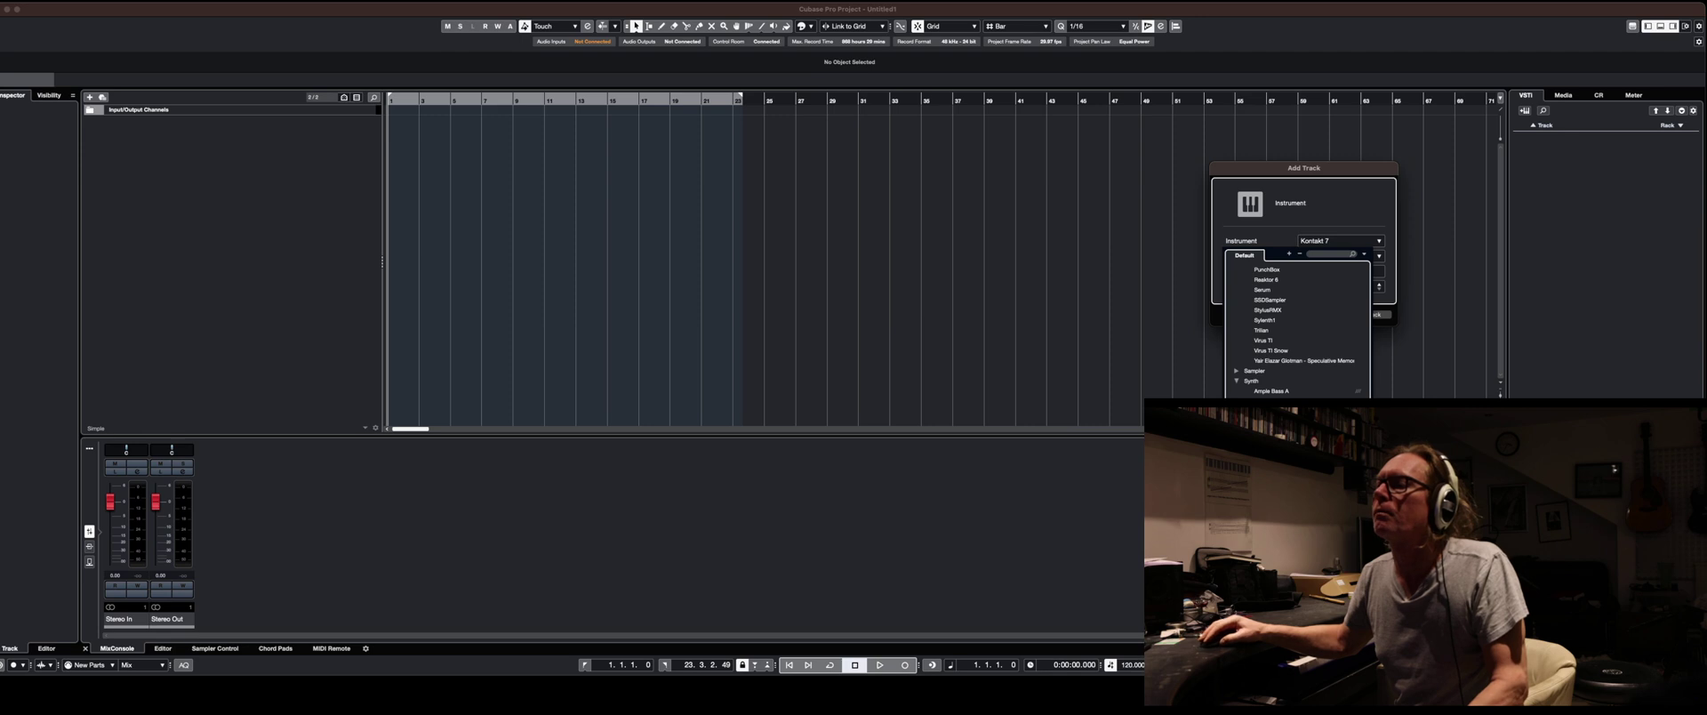
click(1272, 401)
click(1370, 314)
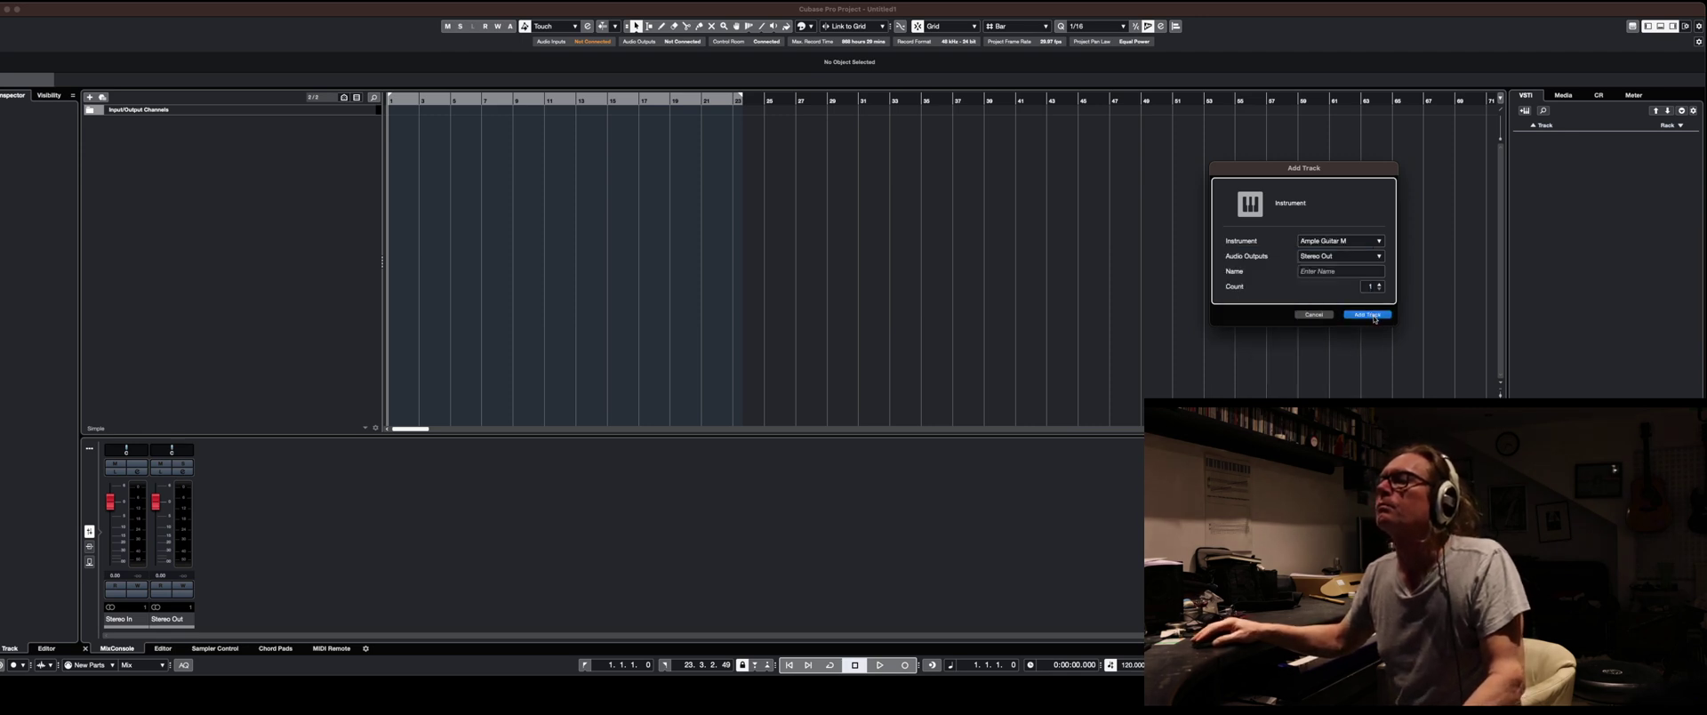
click(1377, 315)
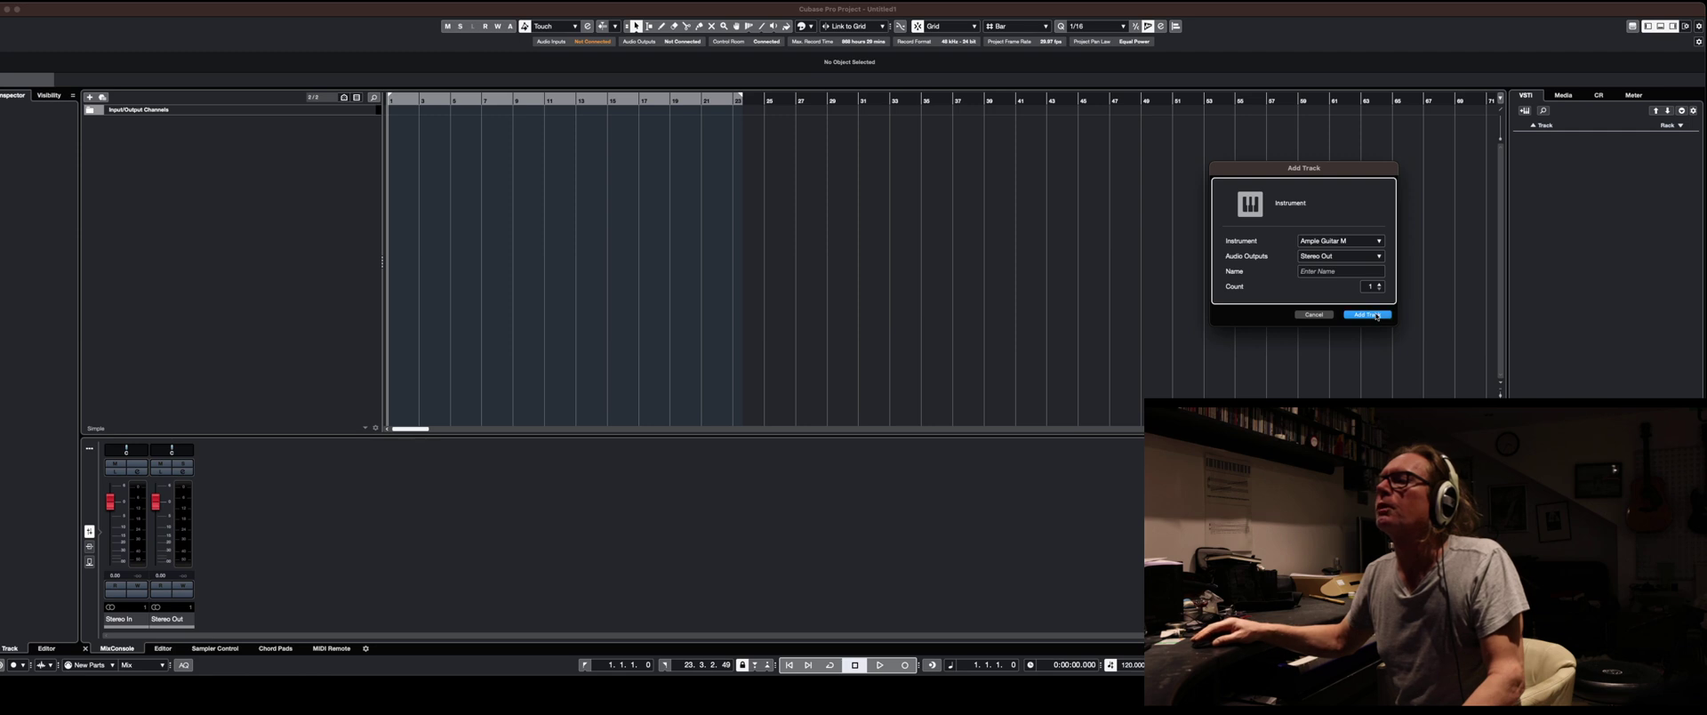
Audition notes on the Ample Guitar M on-screen keyboard and arm its track for recording.
click(1075, 520)
click(1045, 516)
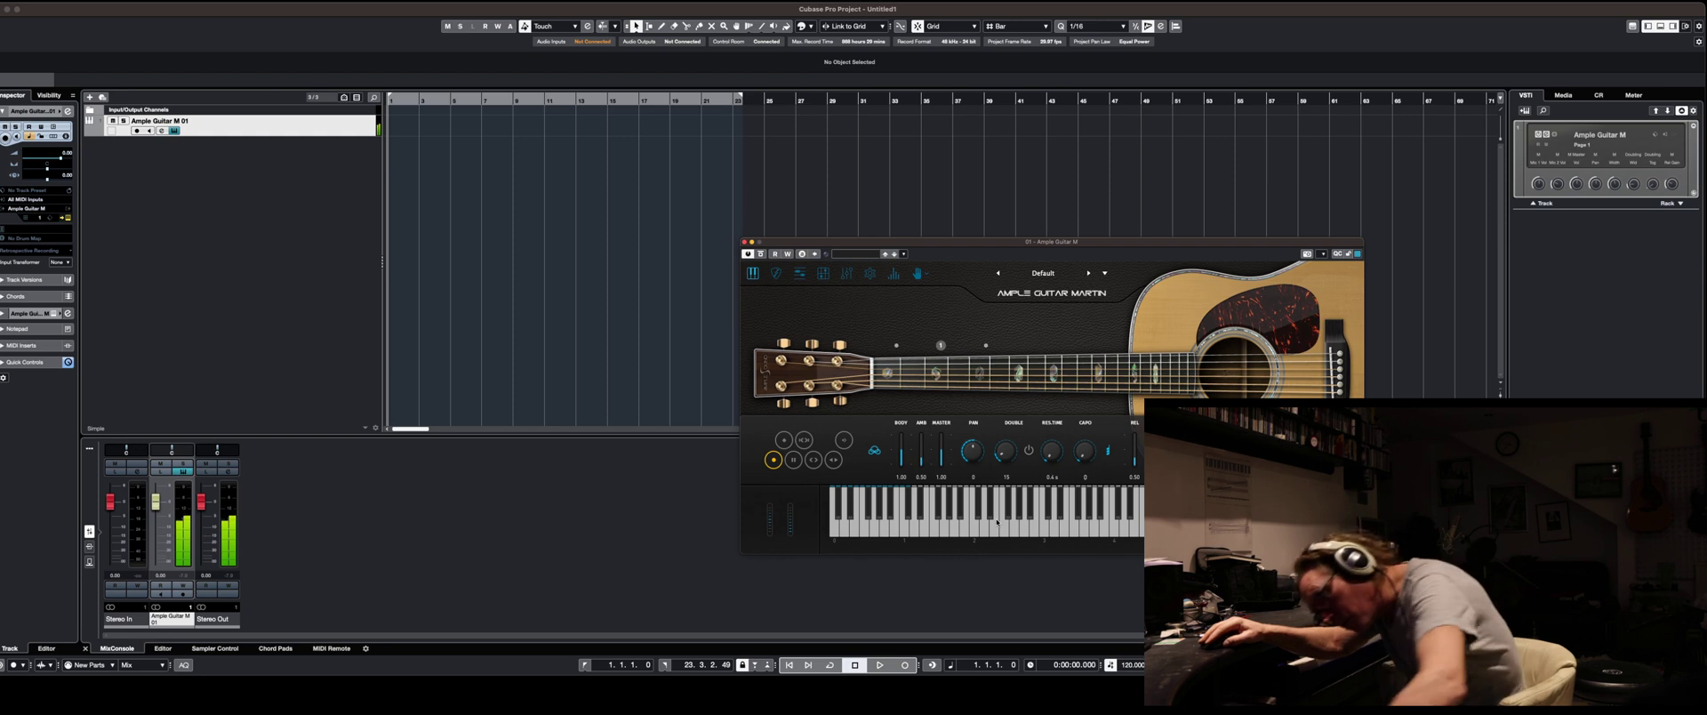
click(973, 525)
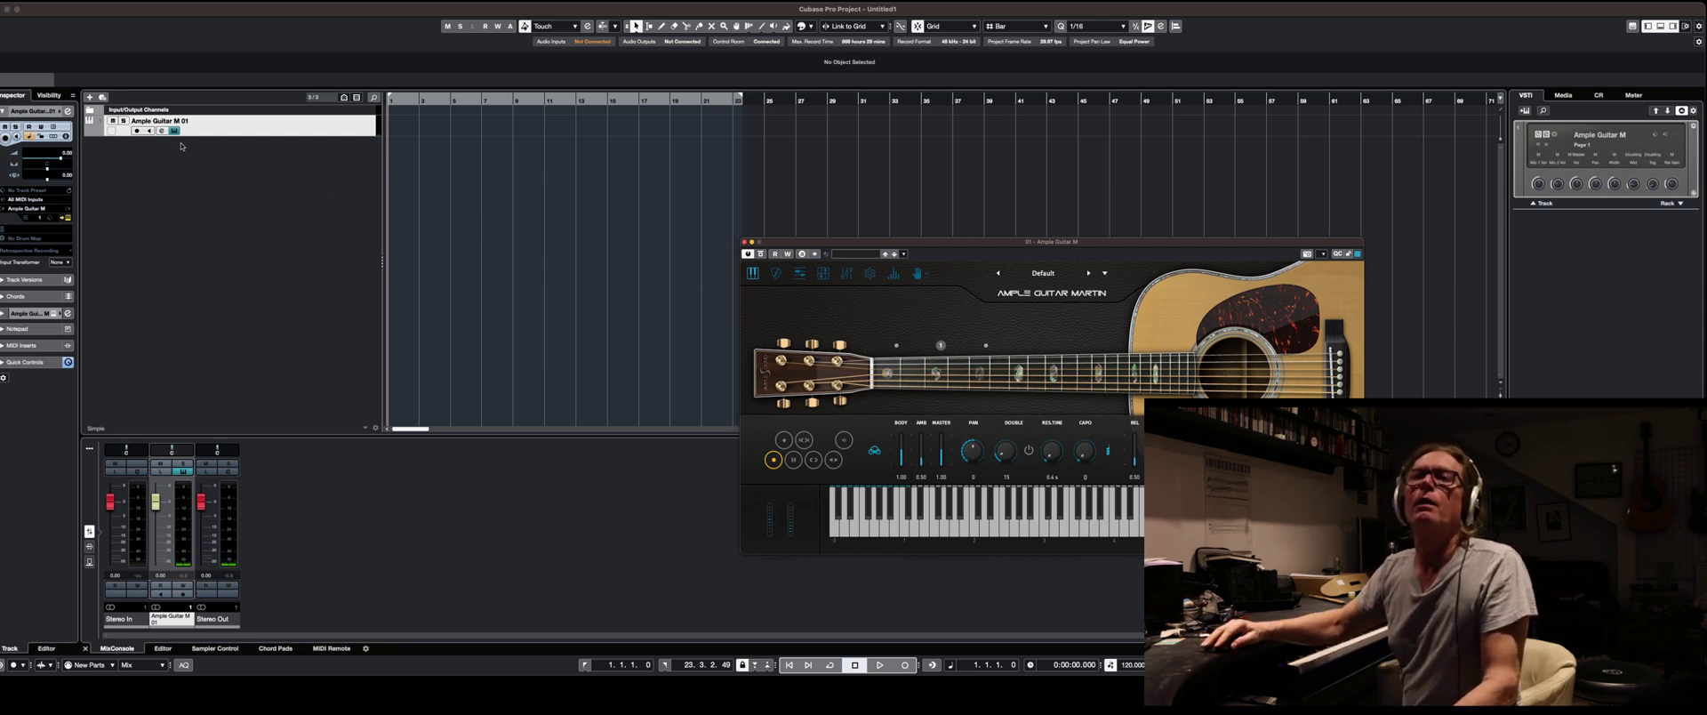
click(136, 130)
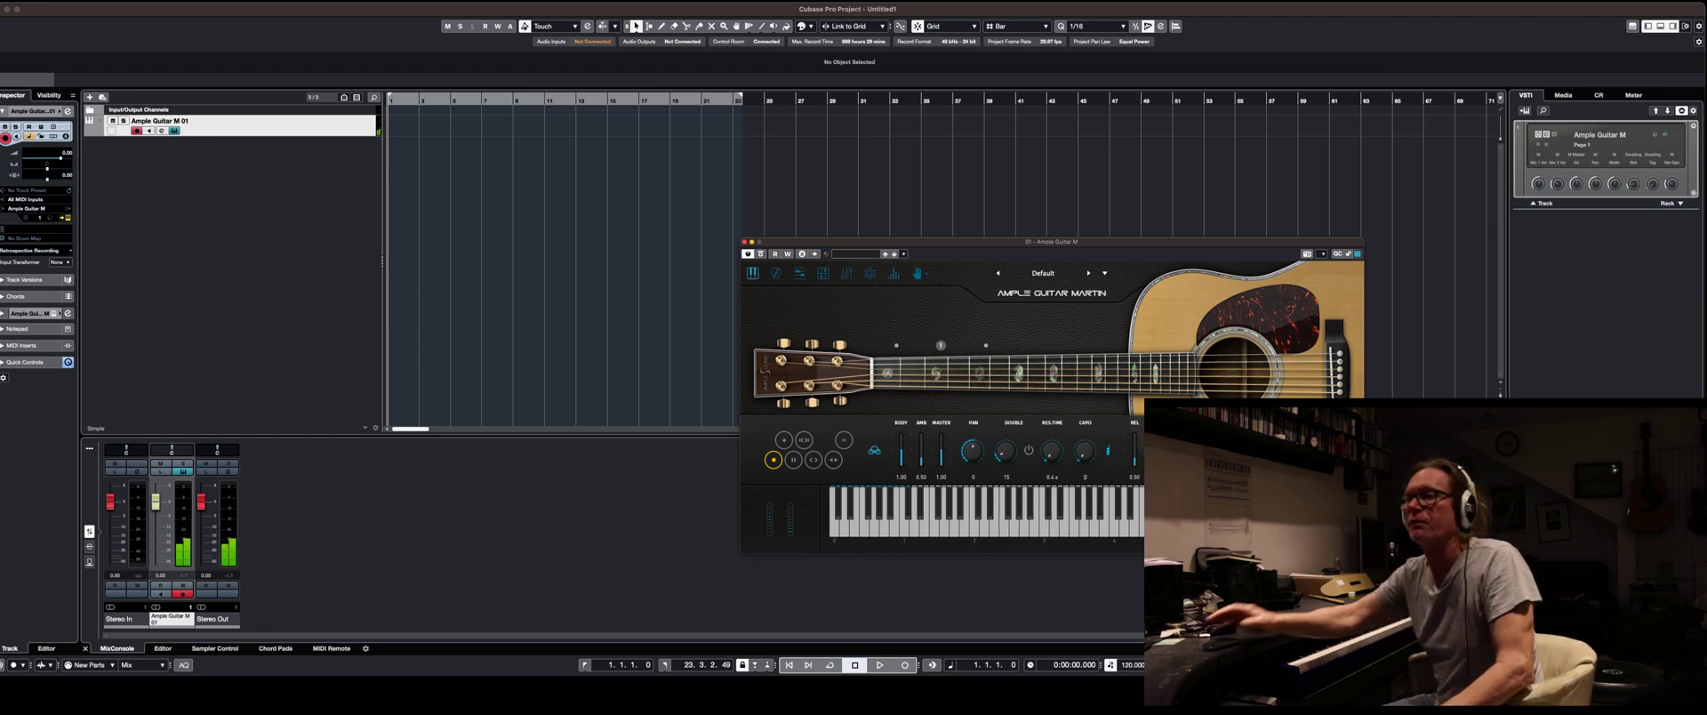
drag(1048, 239, 1050, 235)
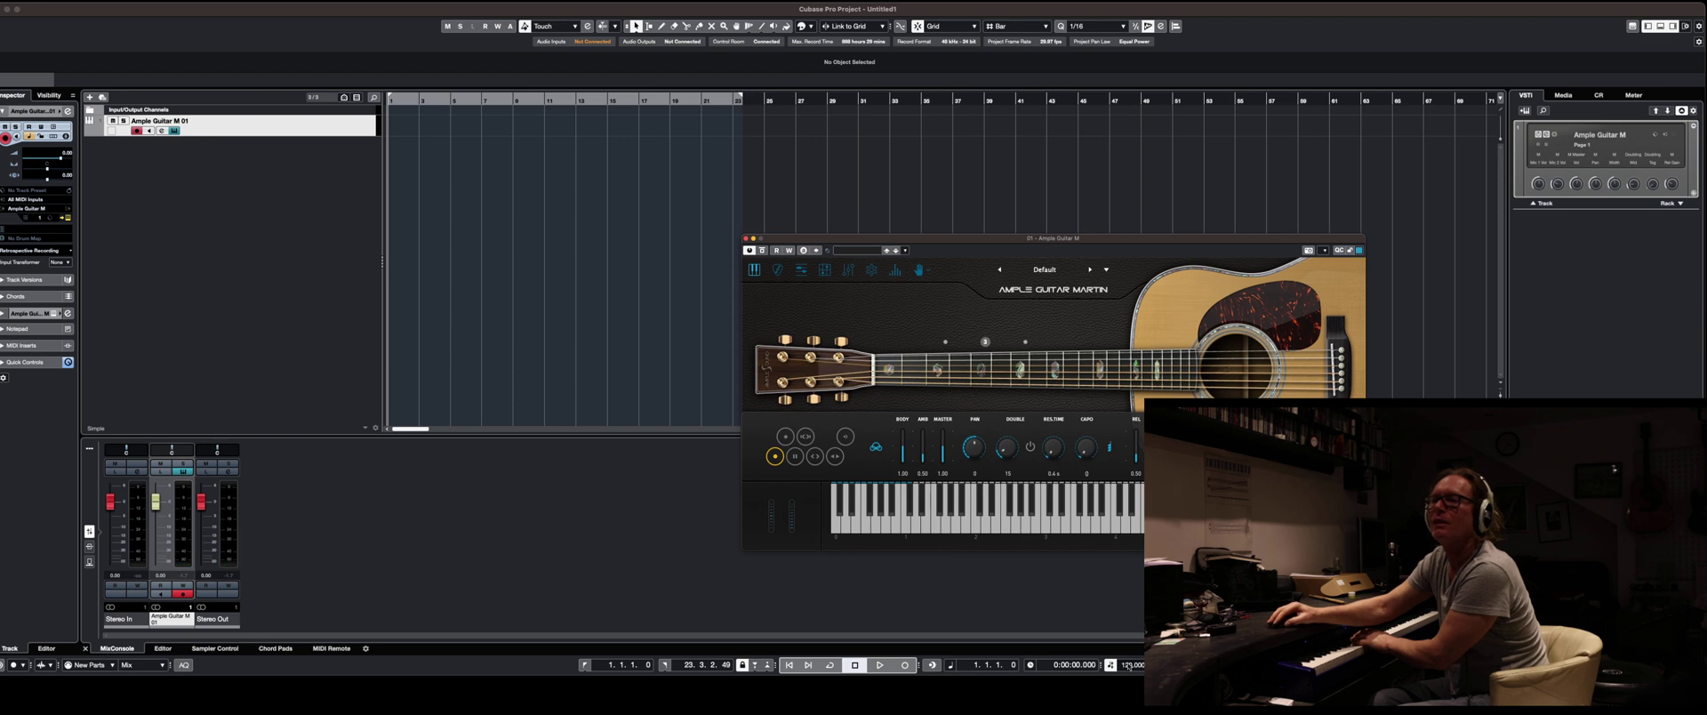
Set the project tempo to 85 BPM and record a guitar performance from bar 1 to about bar 17.
drag(1130, 667, 1134, 679)
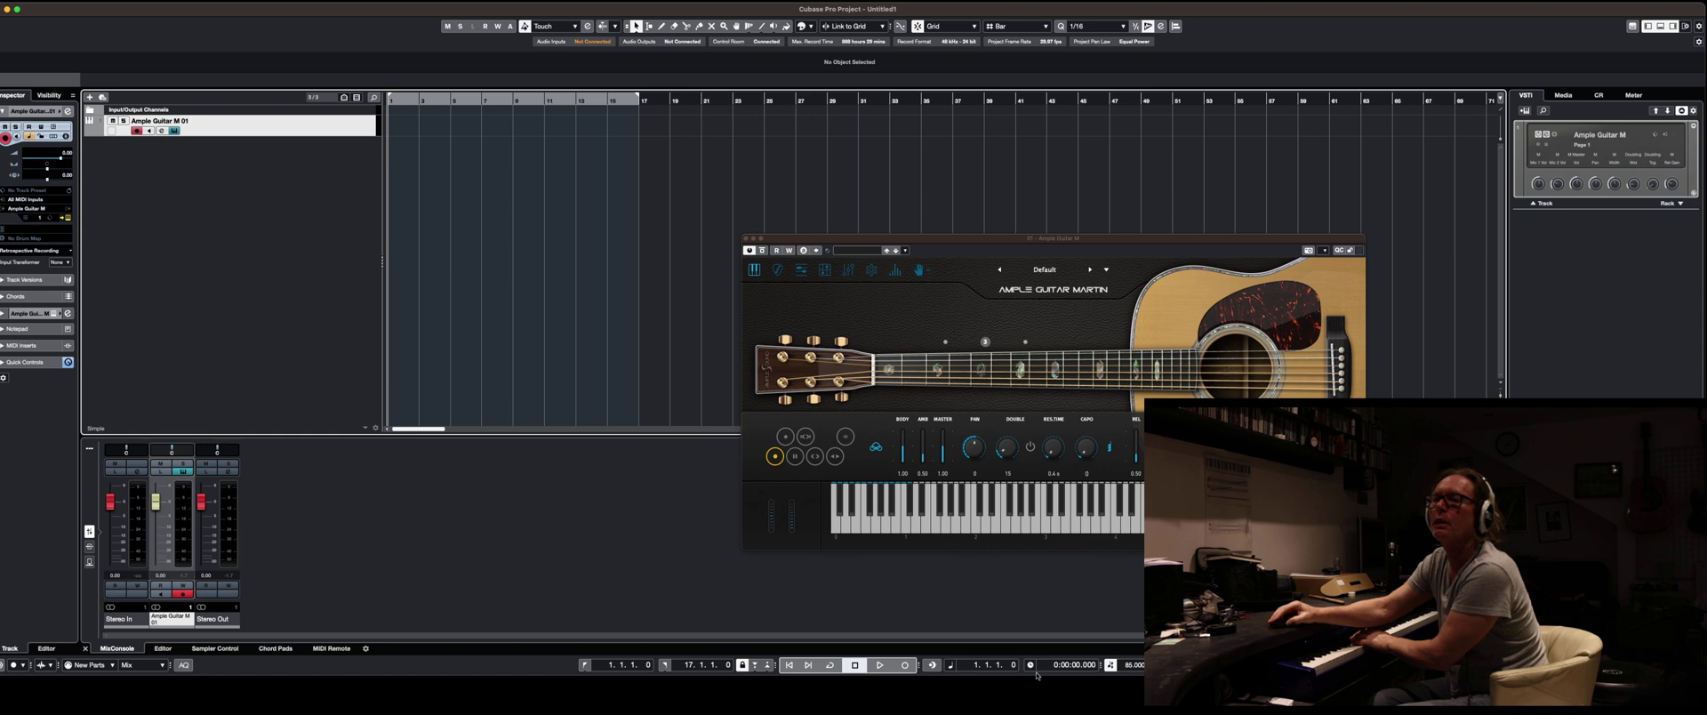
click(879, 667)
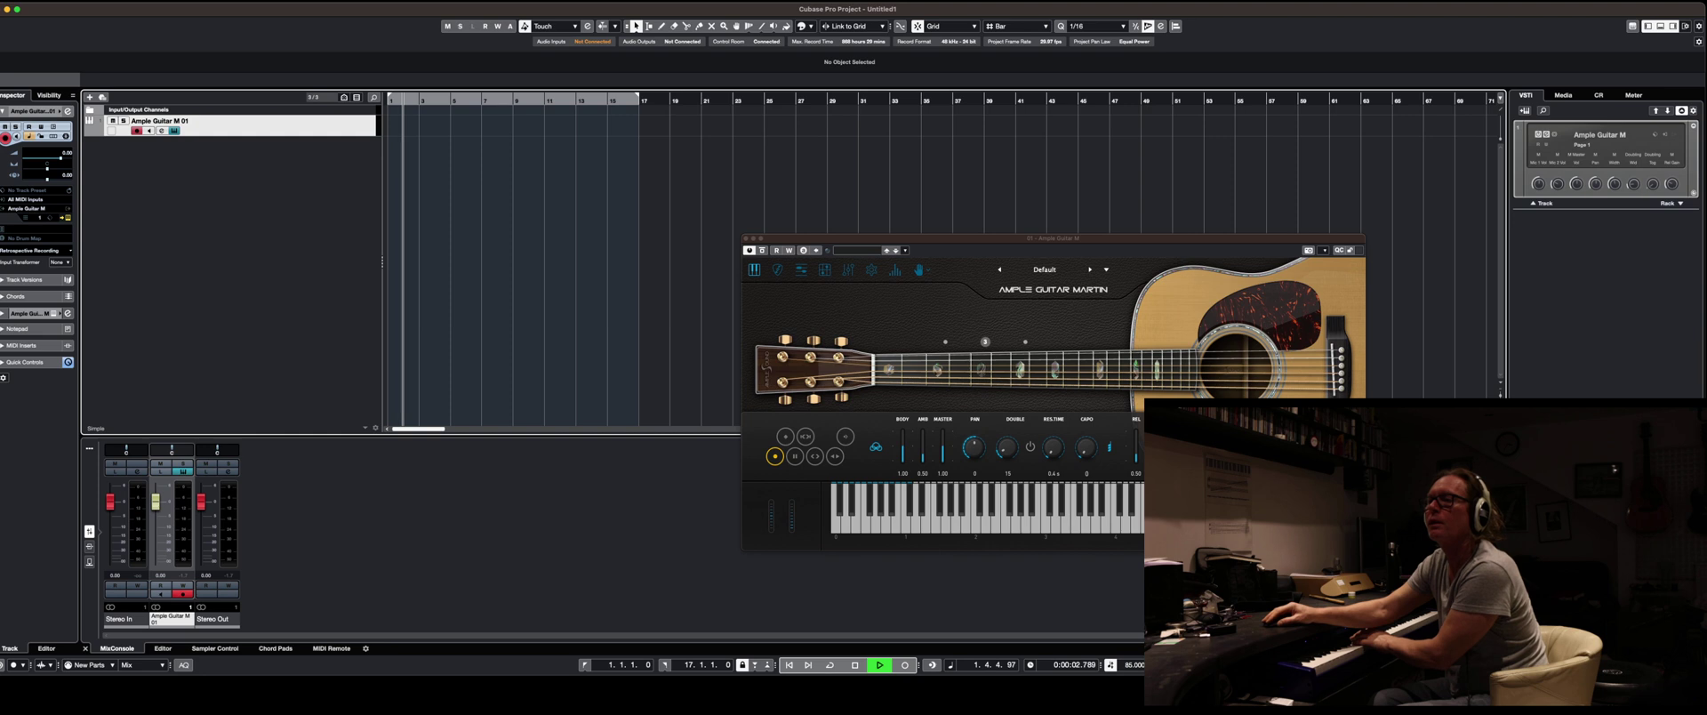
click(857, 665)
key(Home)
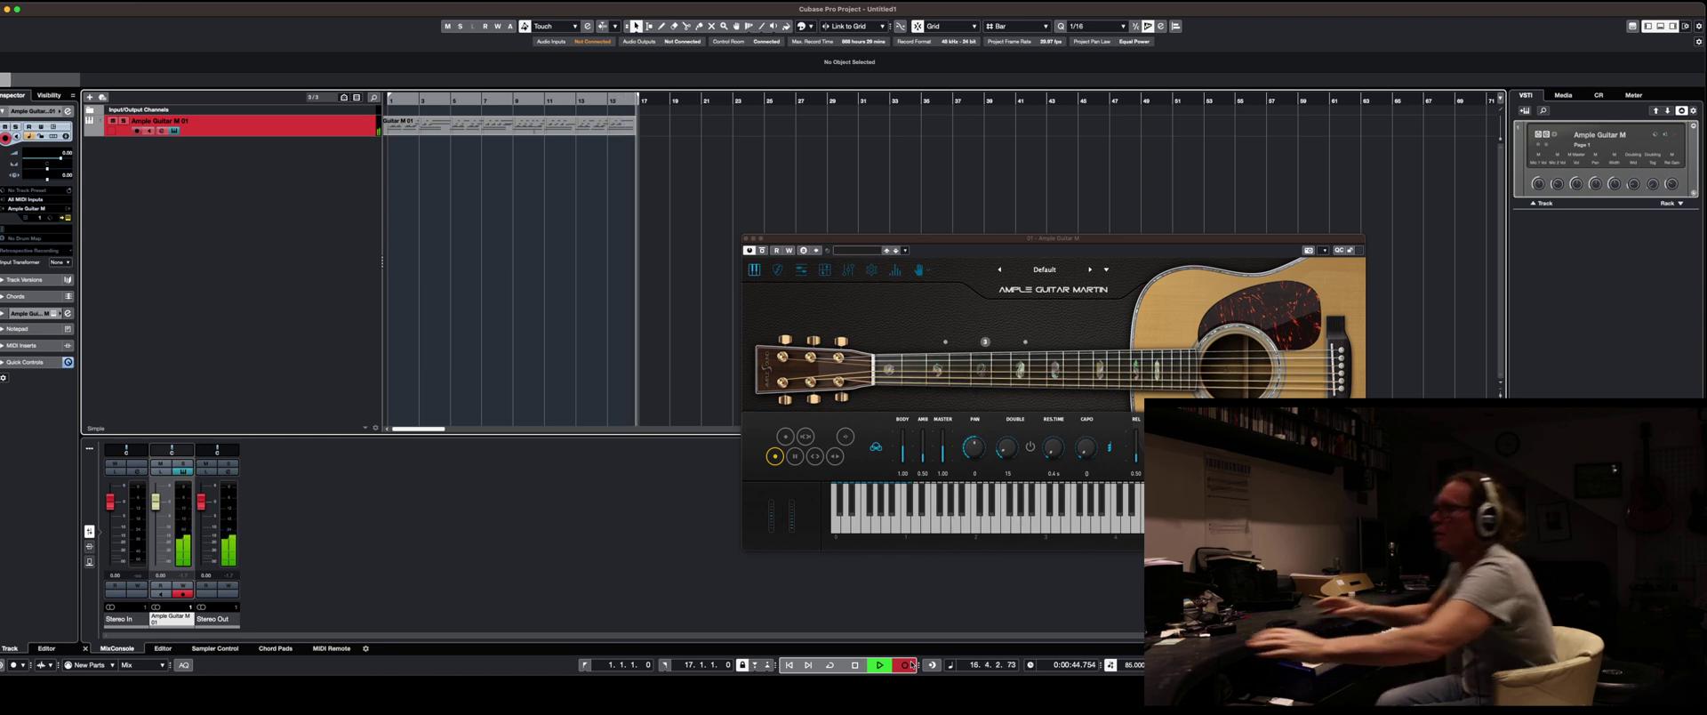
click(854, 665)
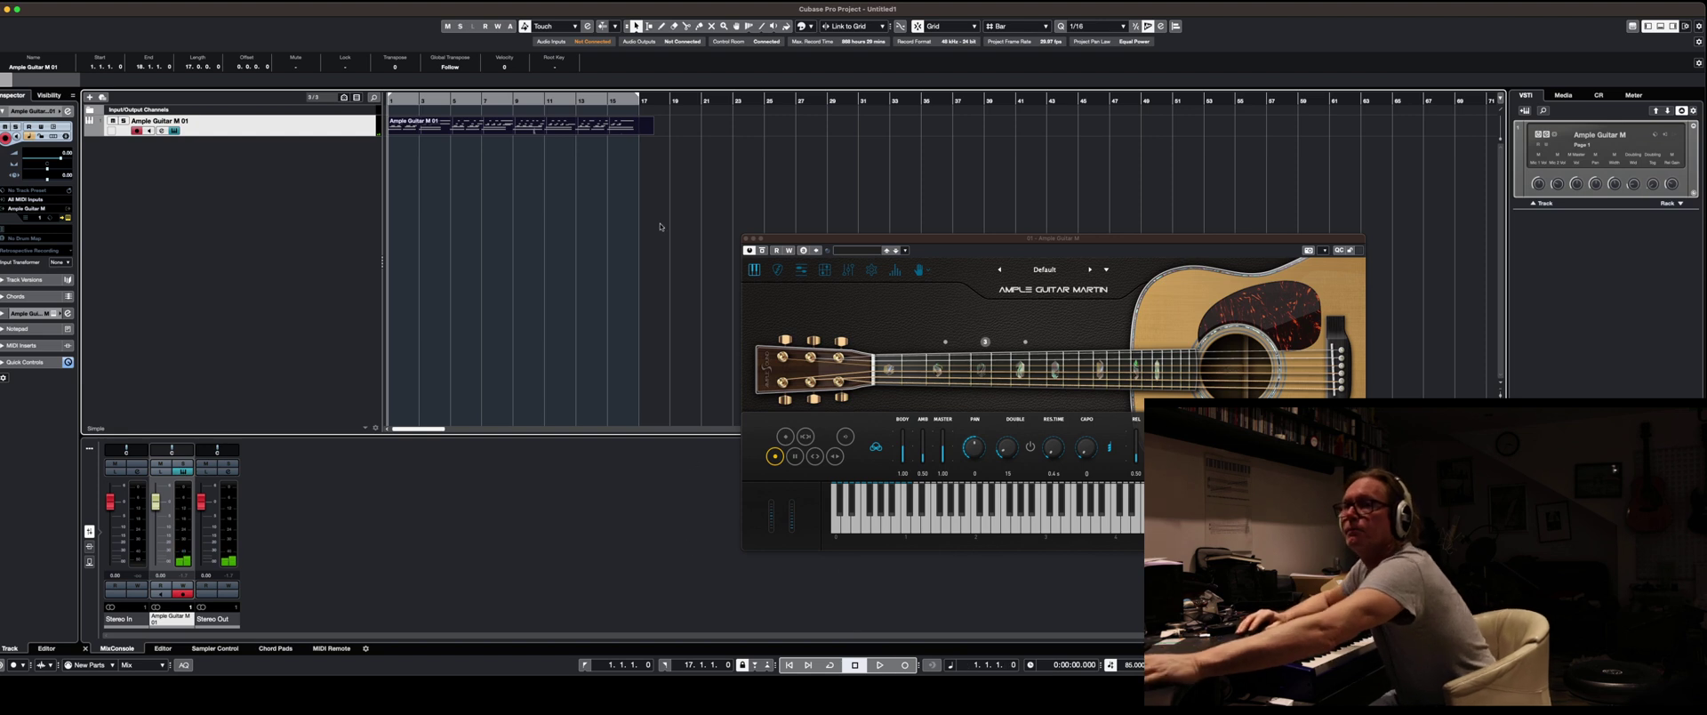
Play back the recording, set the right locator to bar 9 and change the quantize preset to 1/8.
key(space)
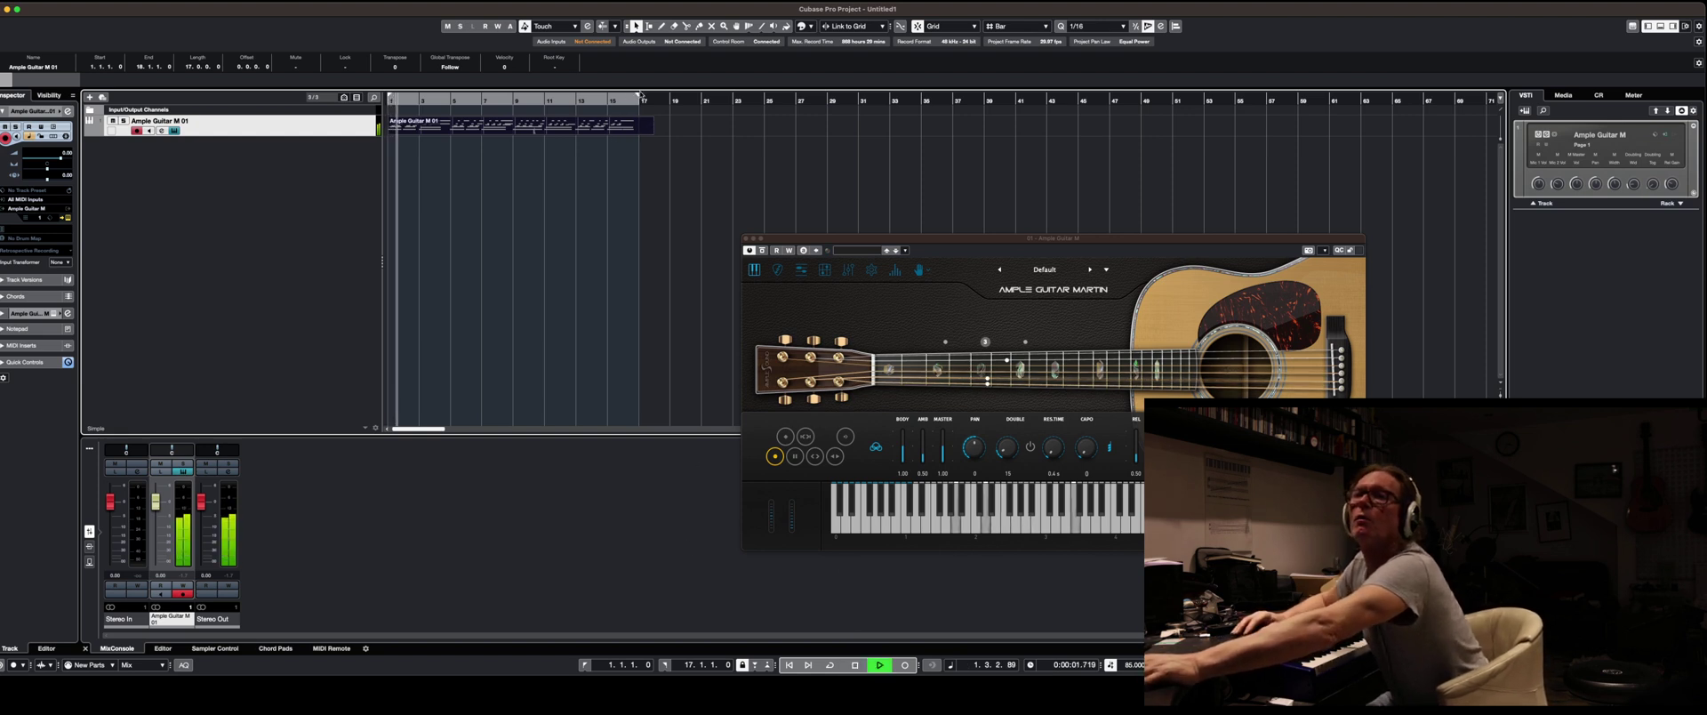
drag(632, 98, 513, 98)
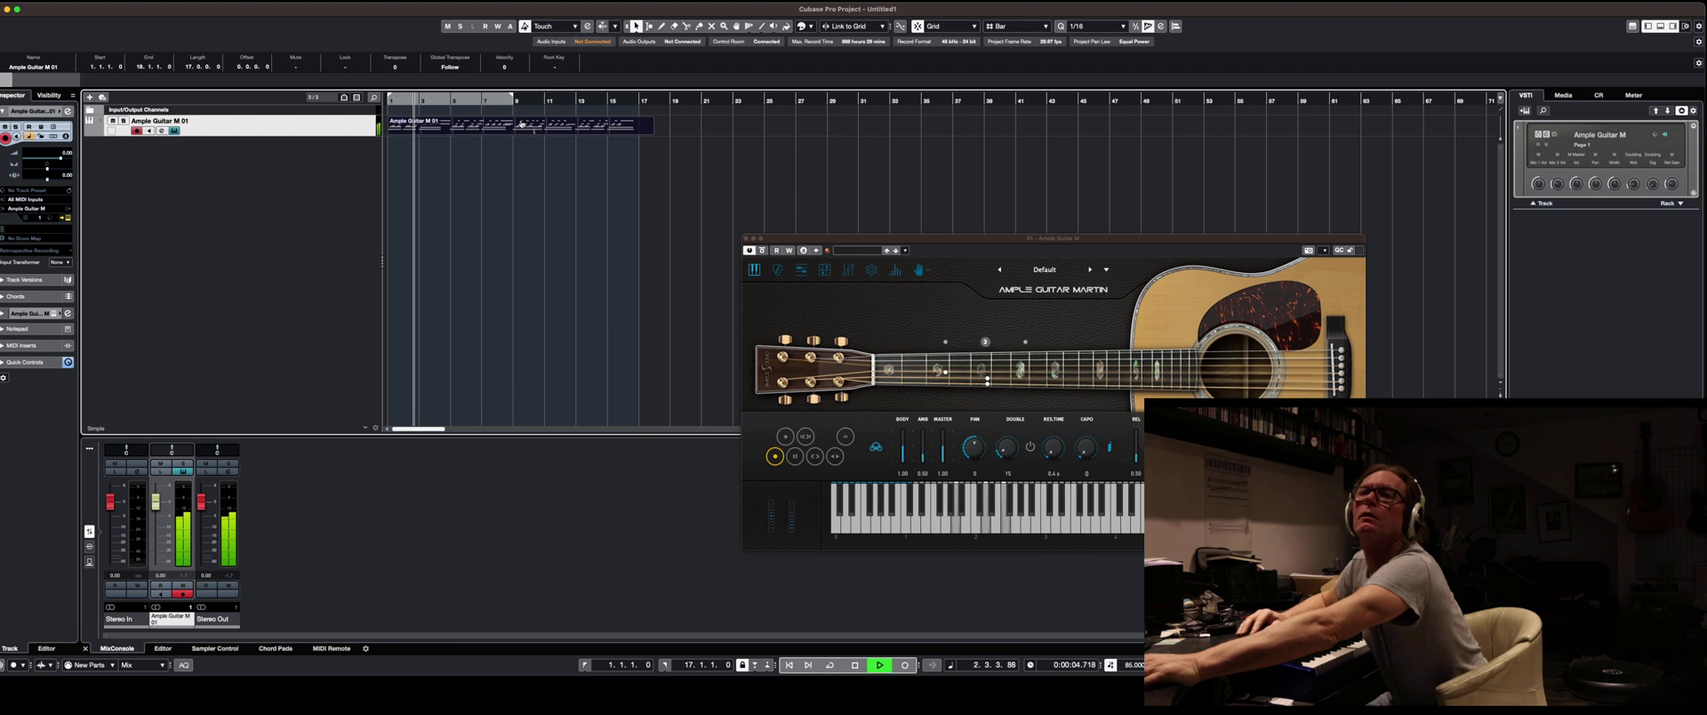
click(1086, 26)
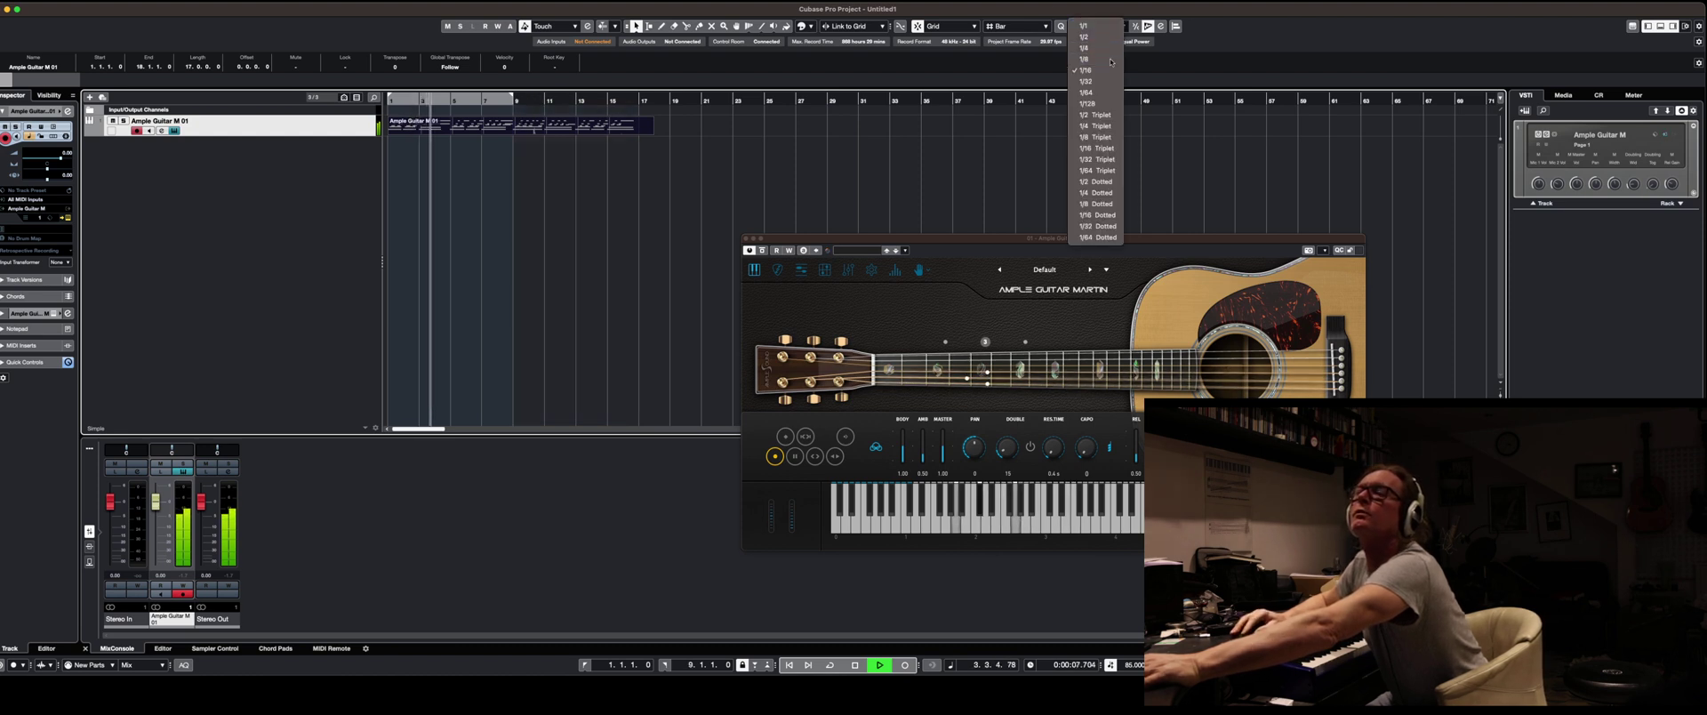
click(1110, 60)
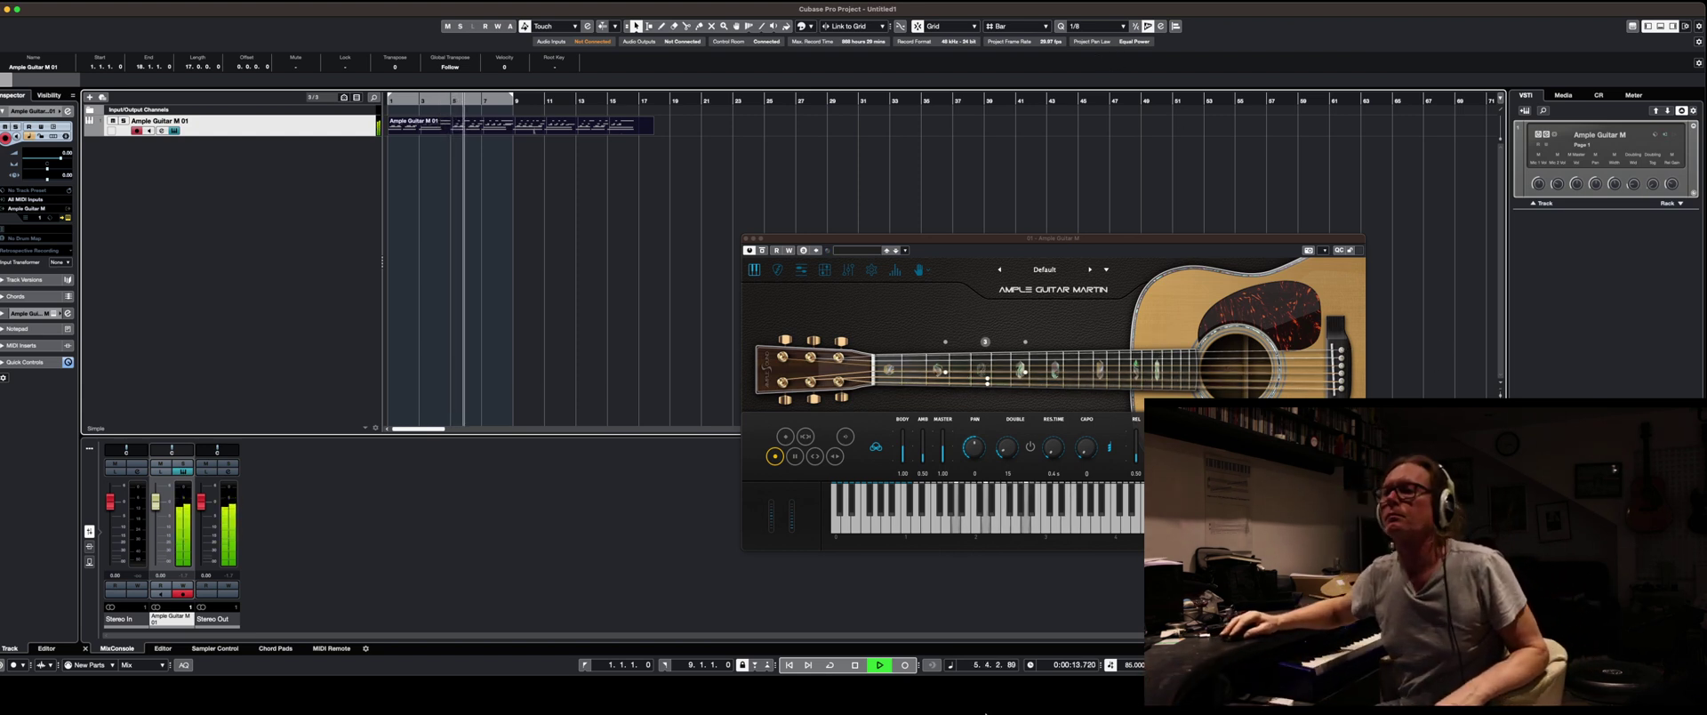
Turn on cycle playback and shorten the recorded guitar part so it ends at bar 9.
click(829, 665)
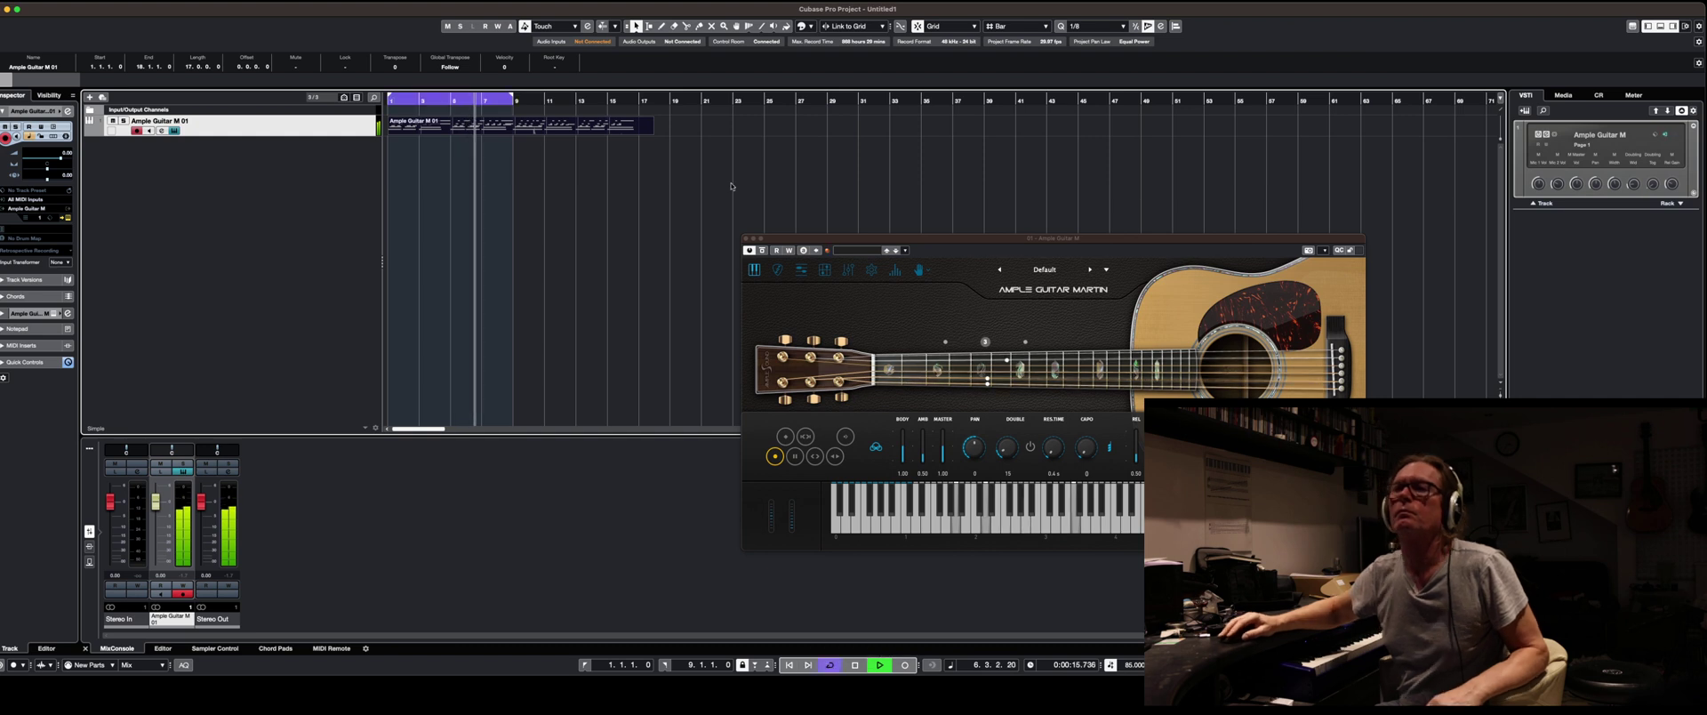
drag(652, 132, 511, 133)
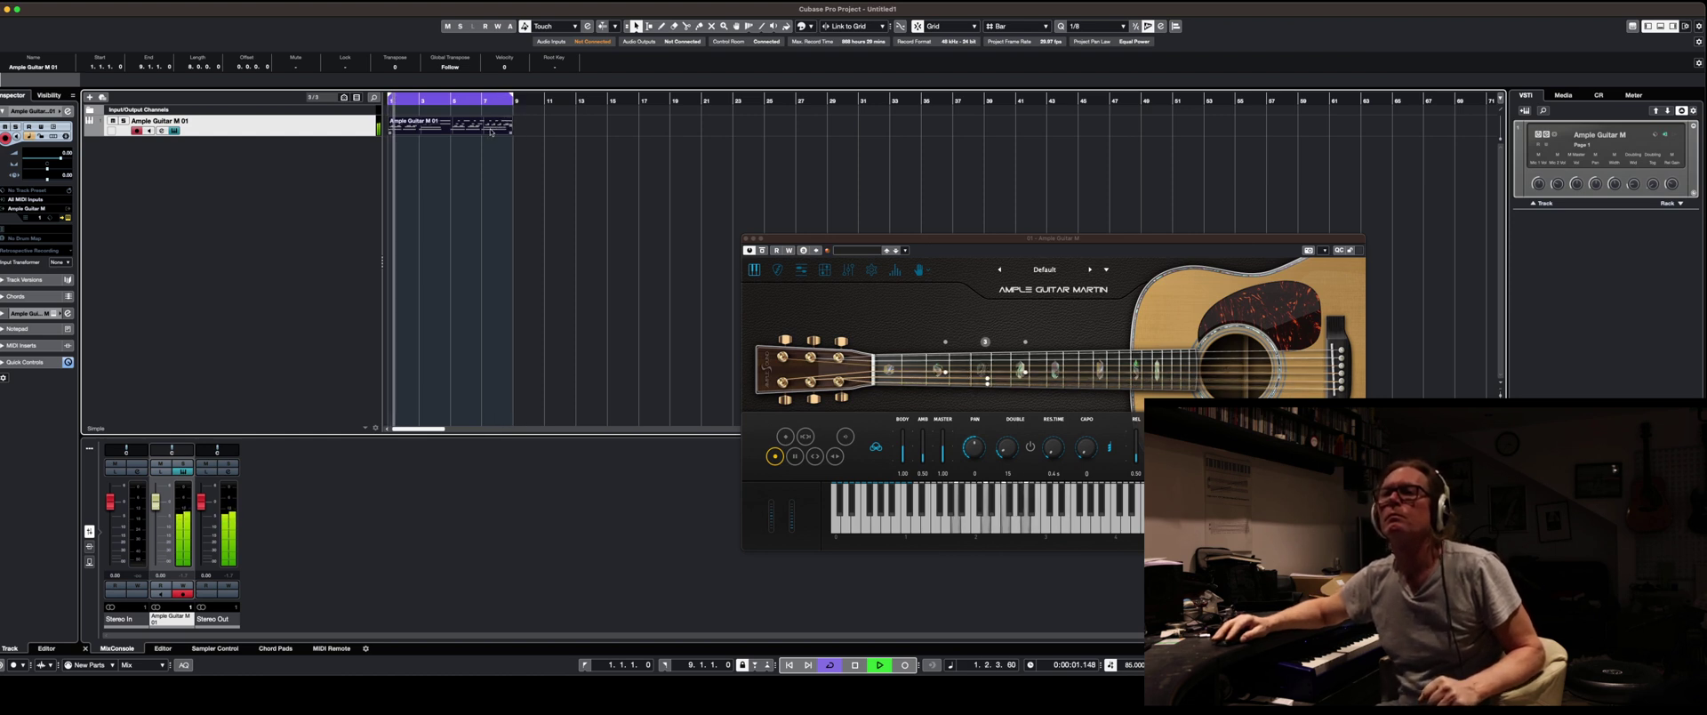
Reposition the Ample Guitar M window, lower its Body level to 0.81 and raise its Master level.
drag(910, 241, 892, 234)
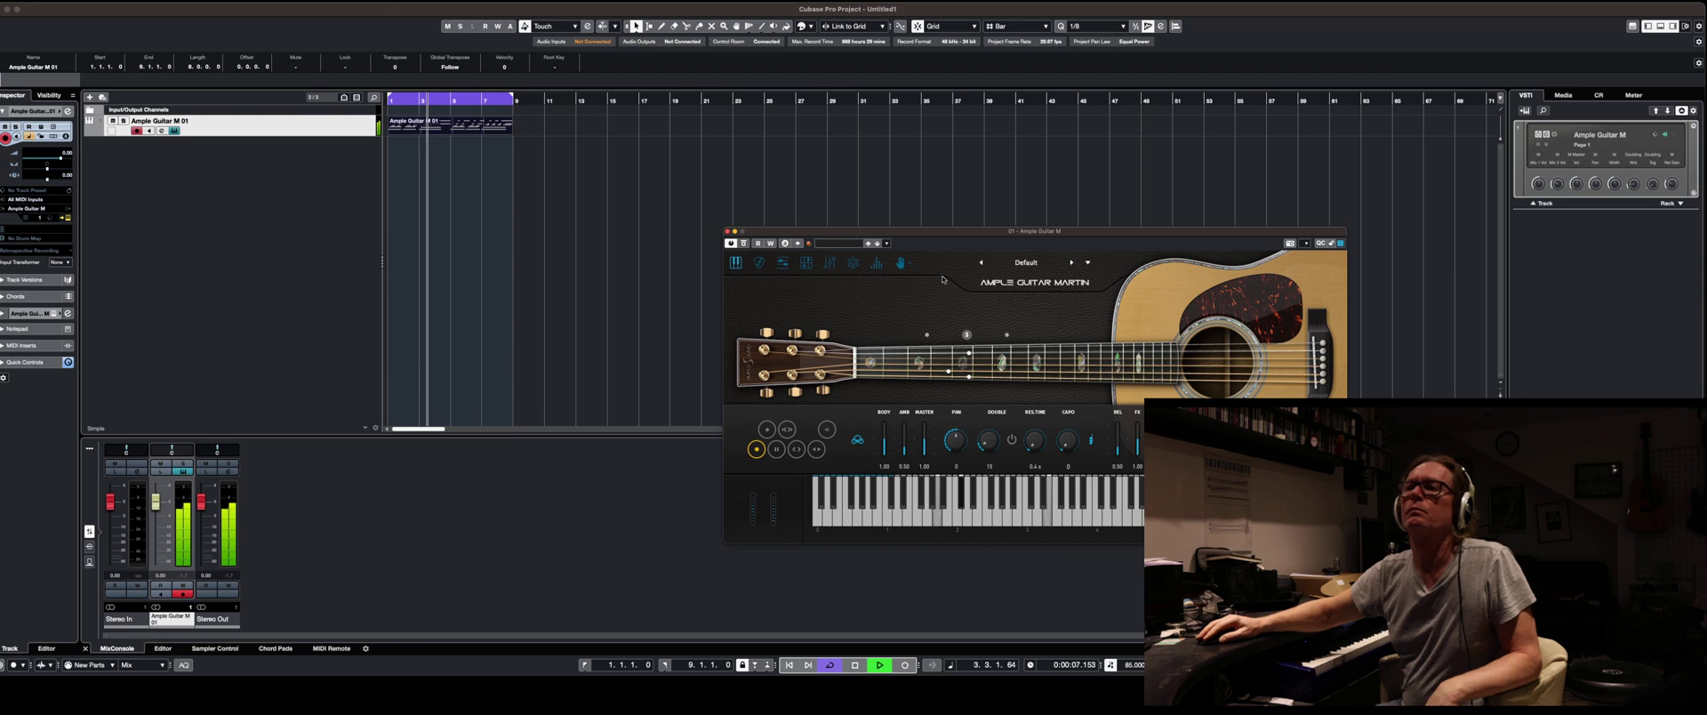
drag(935, 234, 927, 242)
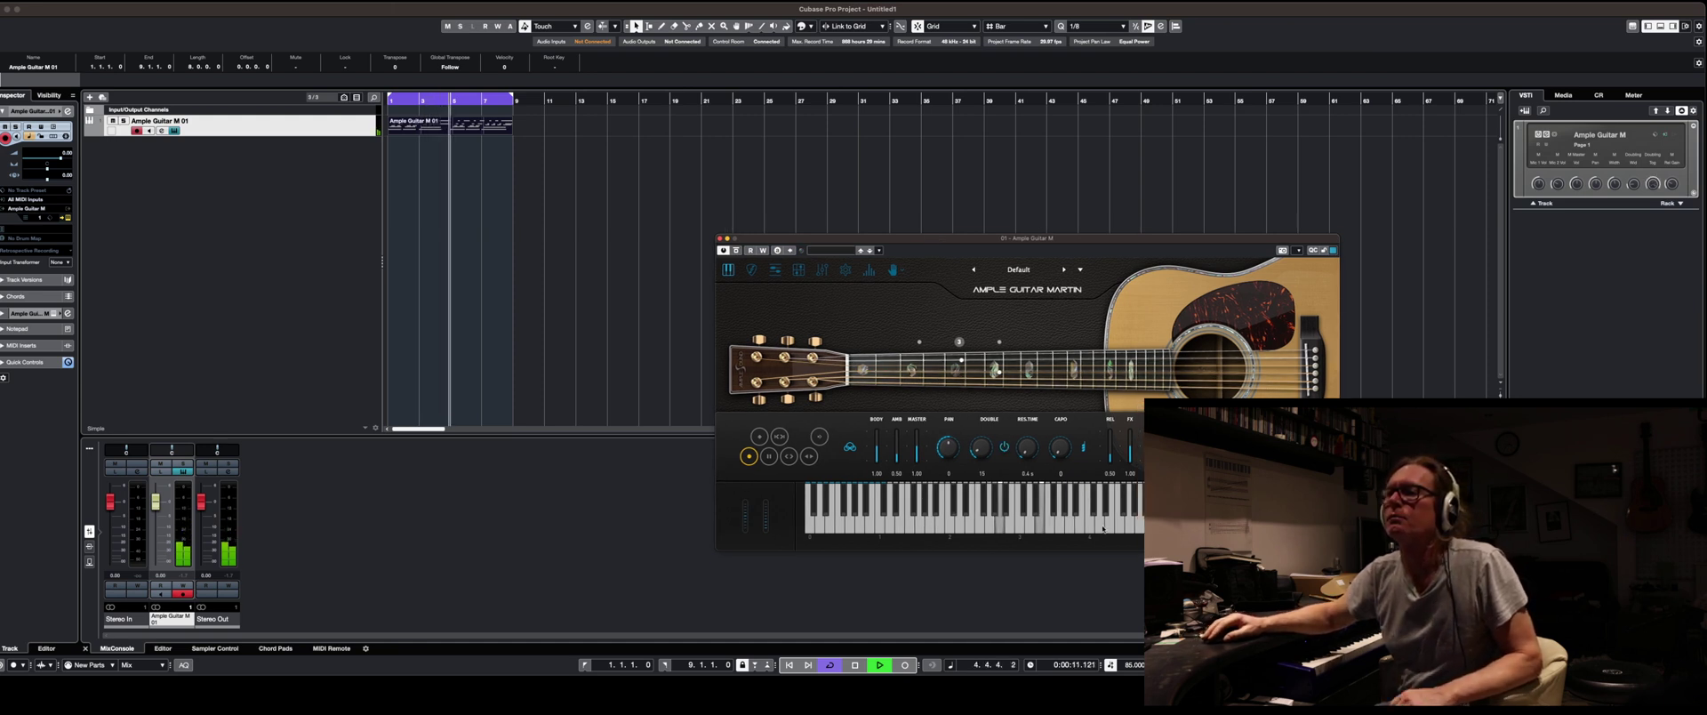
drag(877, 445, 917, 440)
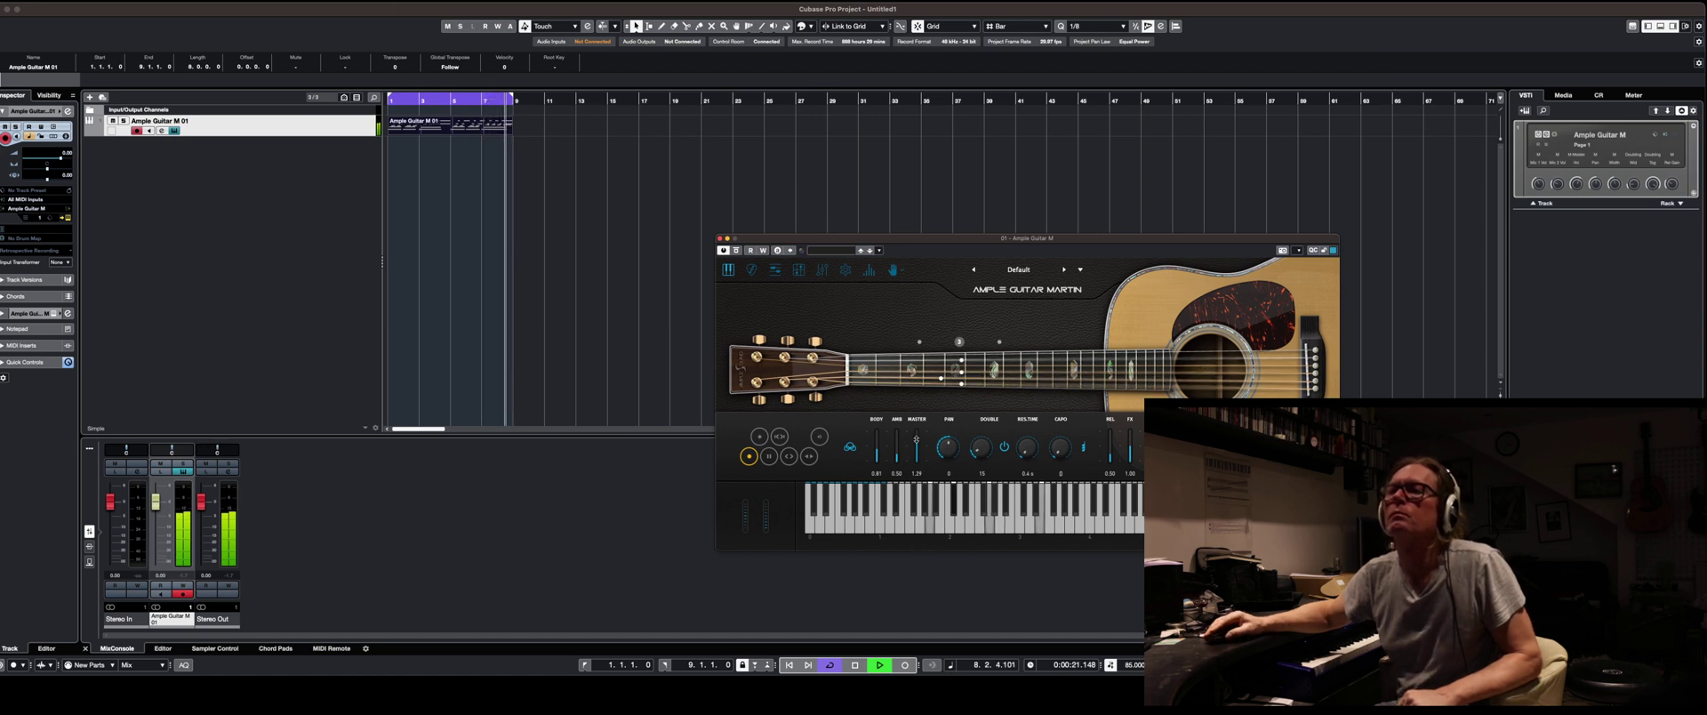
Open the guitar part in the Key Editor and move the Ample Guitar M window clear of its notes.
click(856, 225)
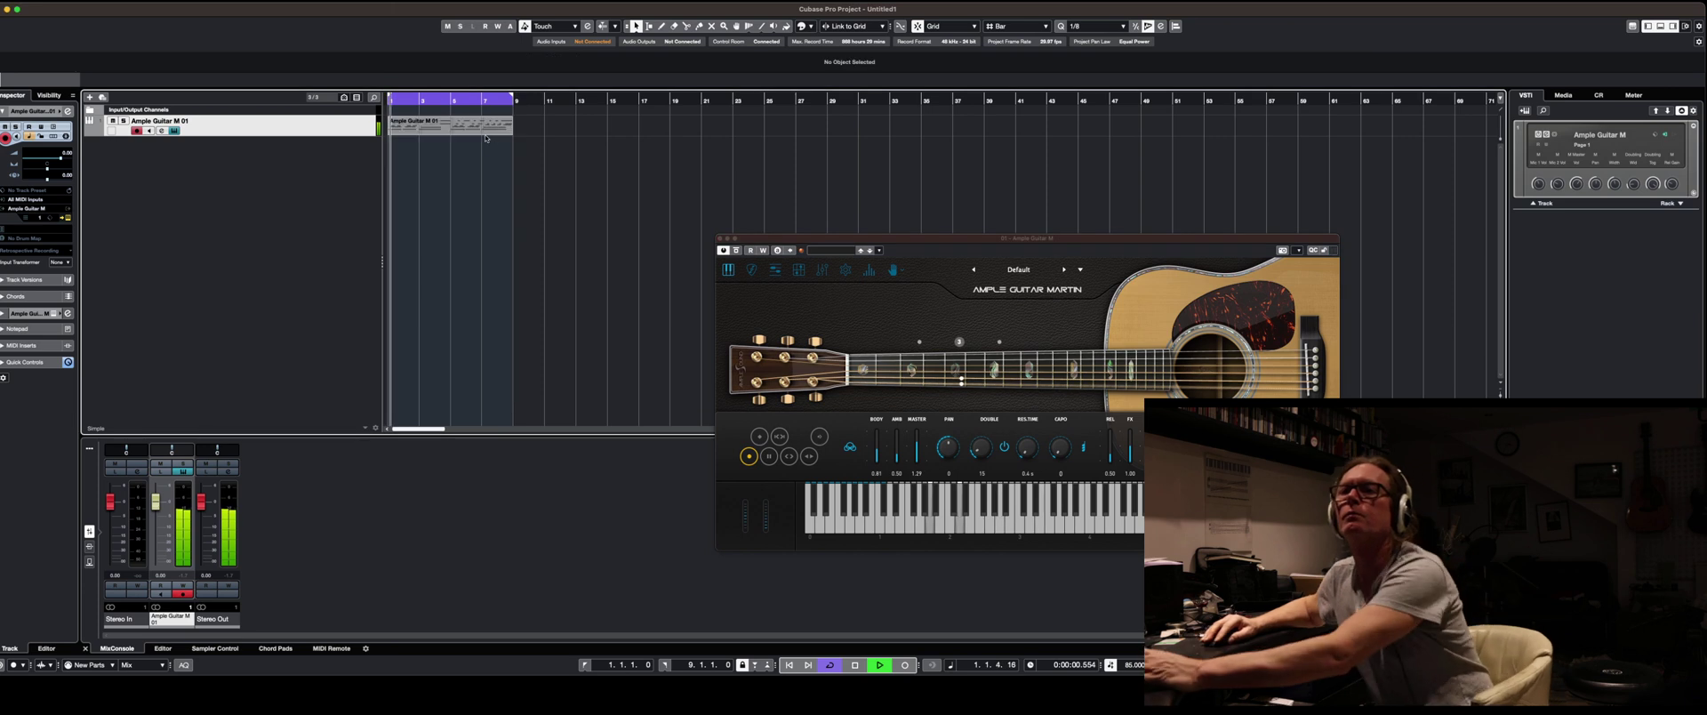
key(super+e)
drag(890, 238, 965, 39)
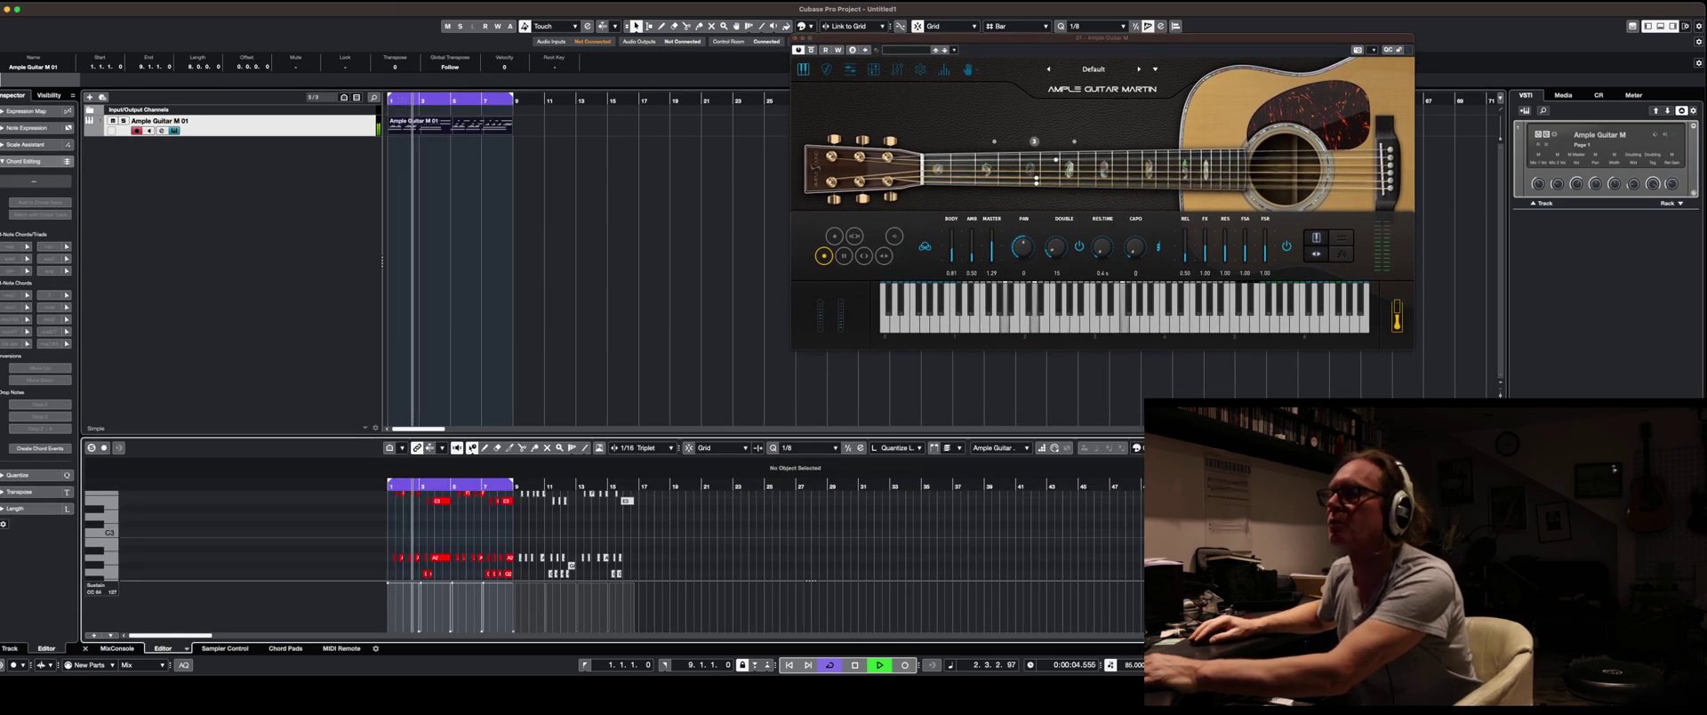
key(h)
key(h)
key(h)
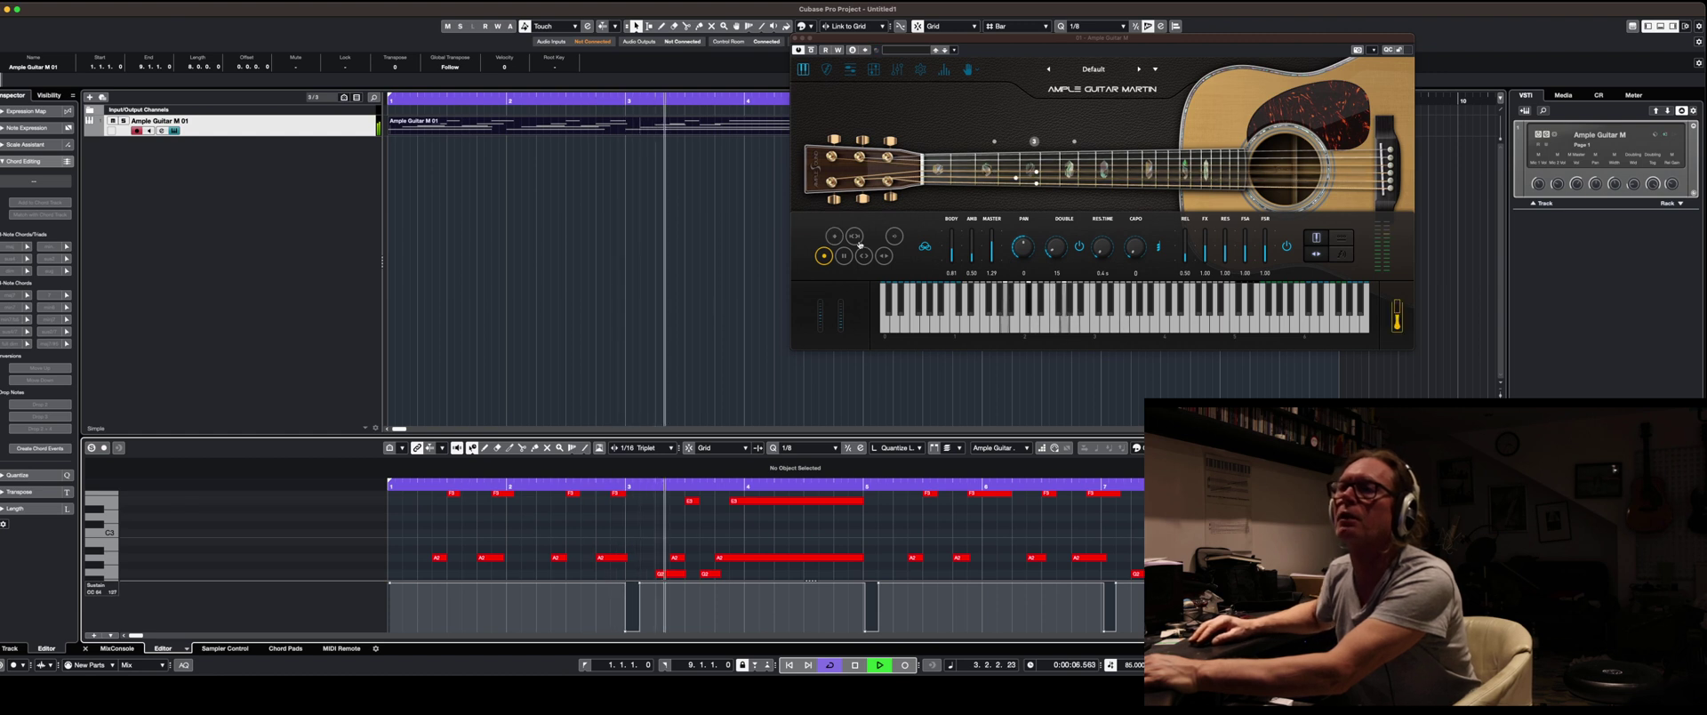
Enlarge the Key Editor area and switch its controller lane from Sustain to Velocity.
drag(877, 440, 877, 359)
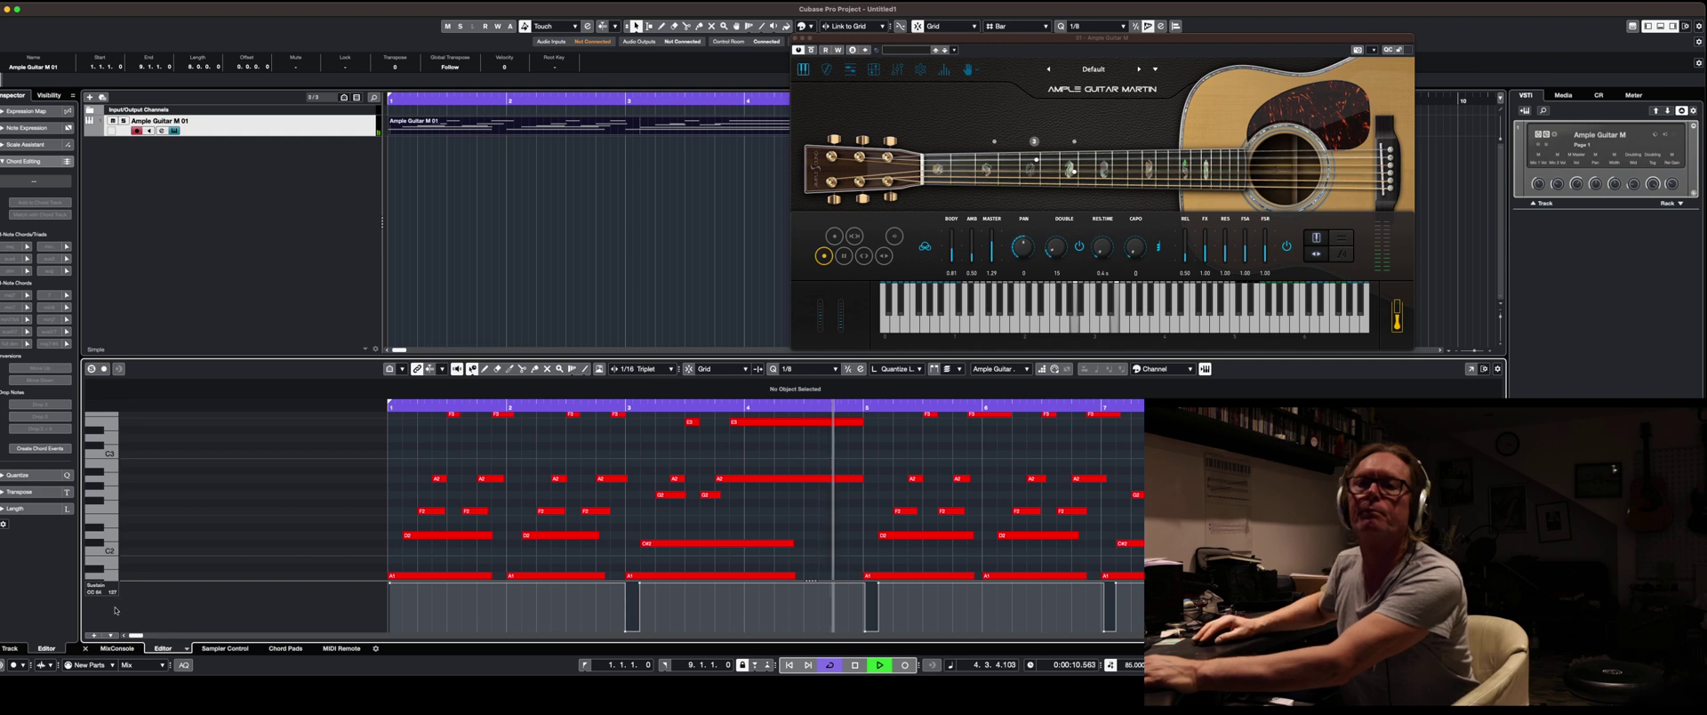
click(106, 587)
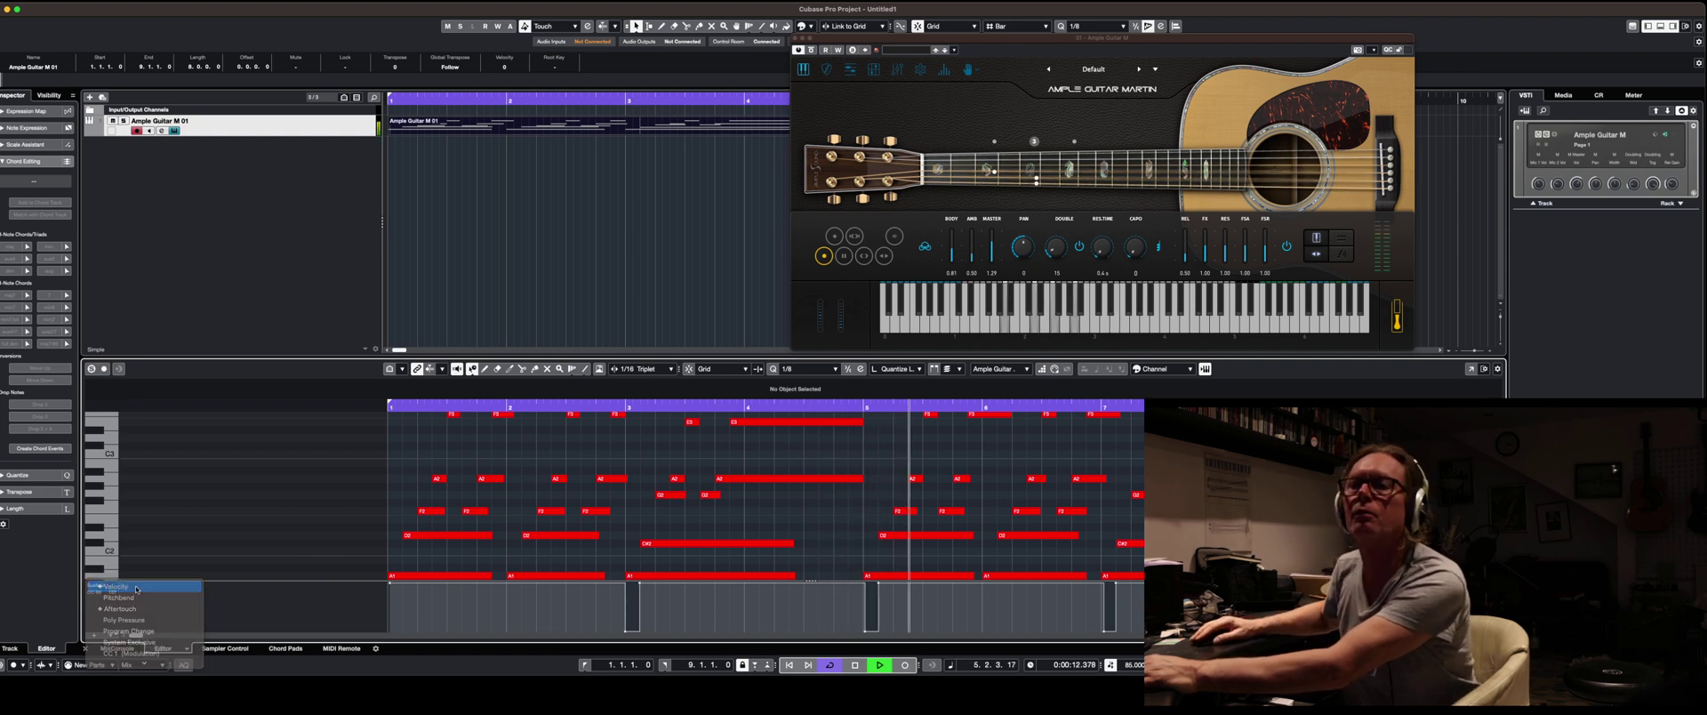
click(111, 587)
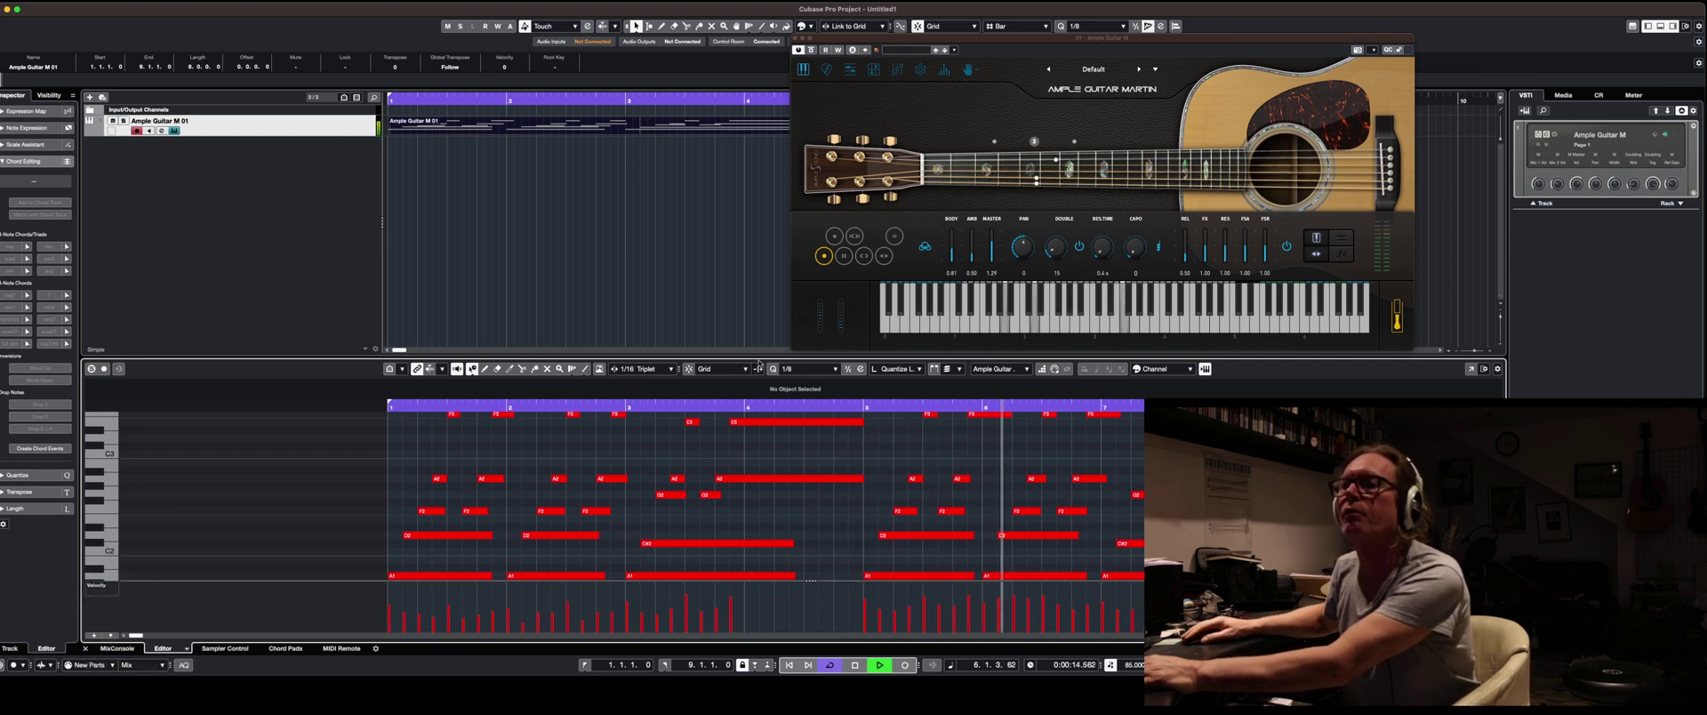
scroll(1101, 448, up, 1)
scroll(1101, 448, right, 3)
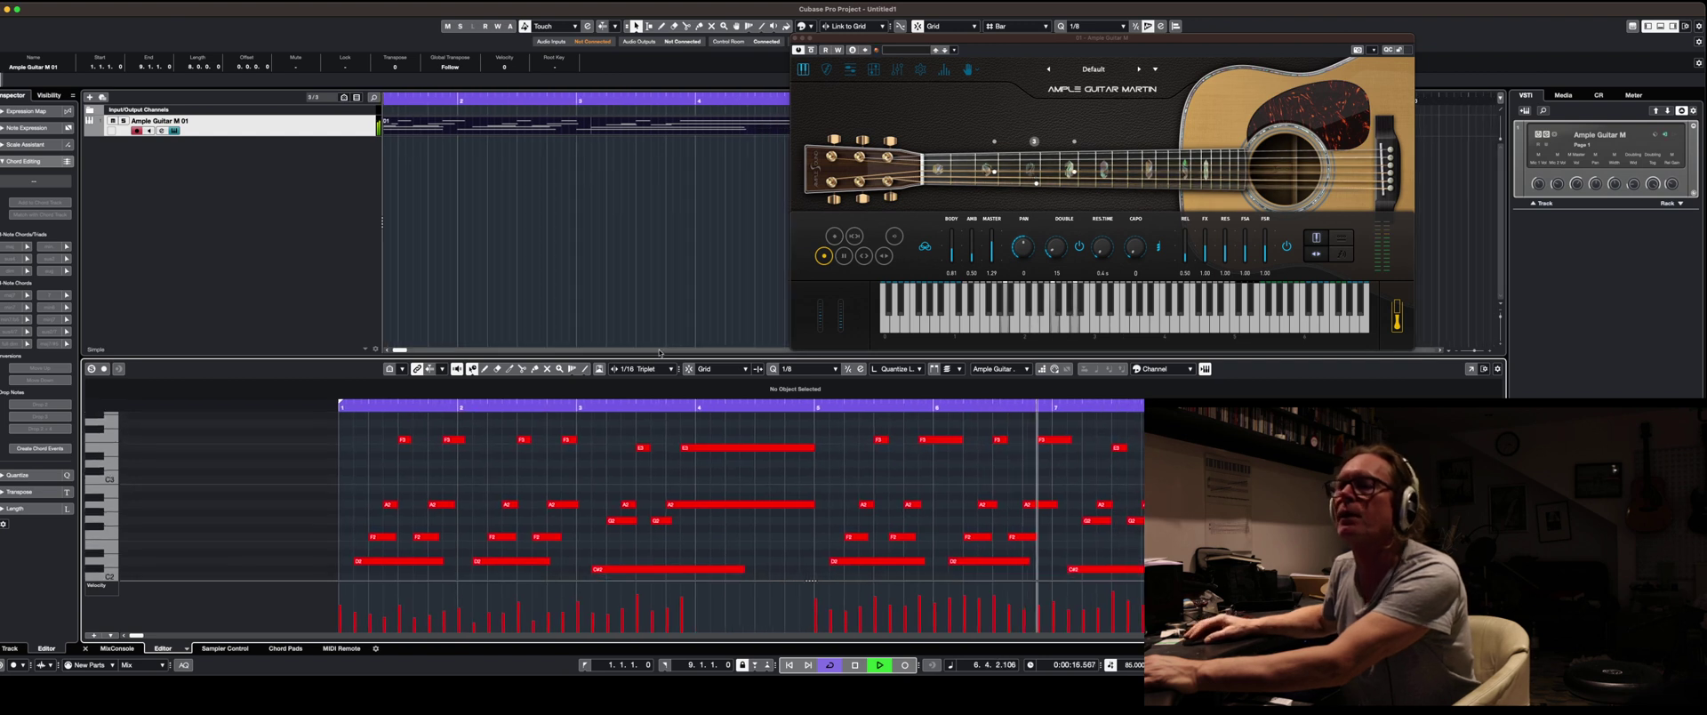
drag(645, 357, 601, 323)
scroll(901, 428, right, 6)
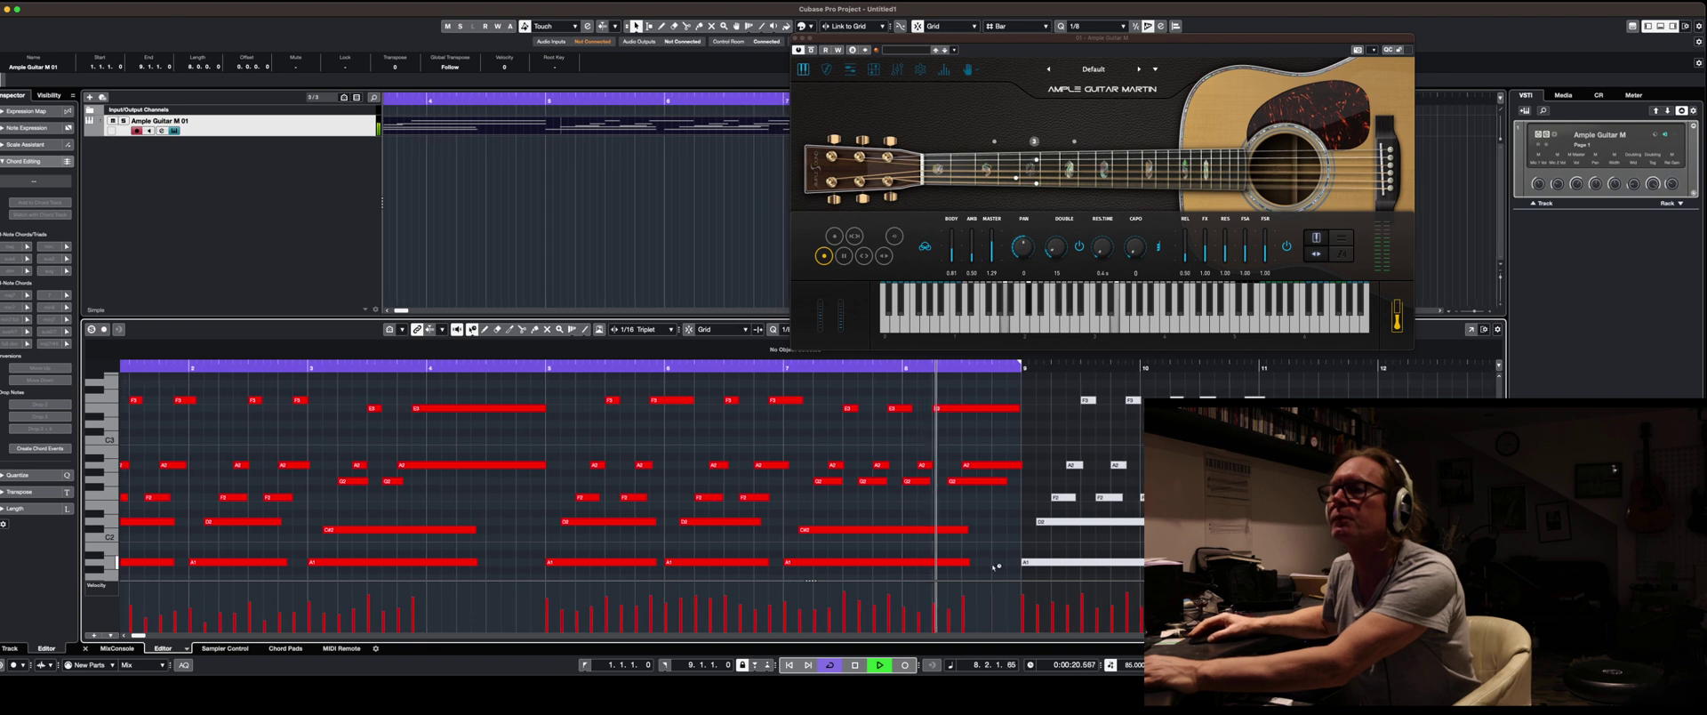
Play back the last bars of the guitar part to check its ending.
key(space)
key(space)
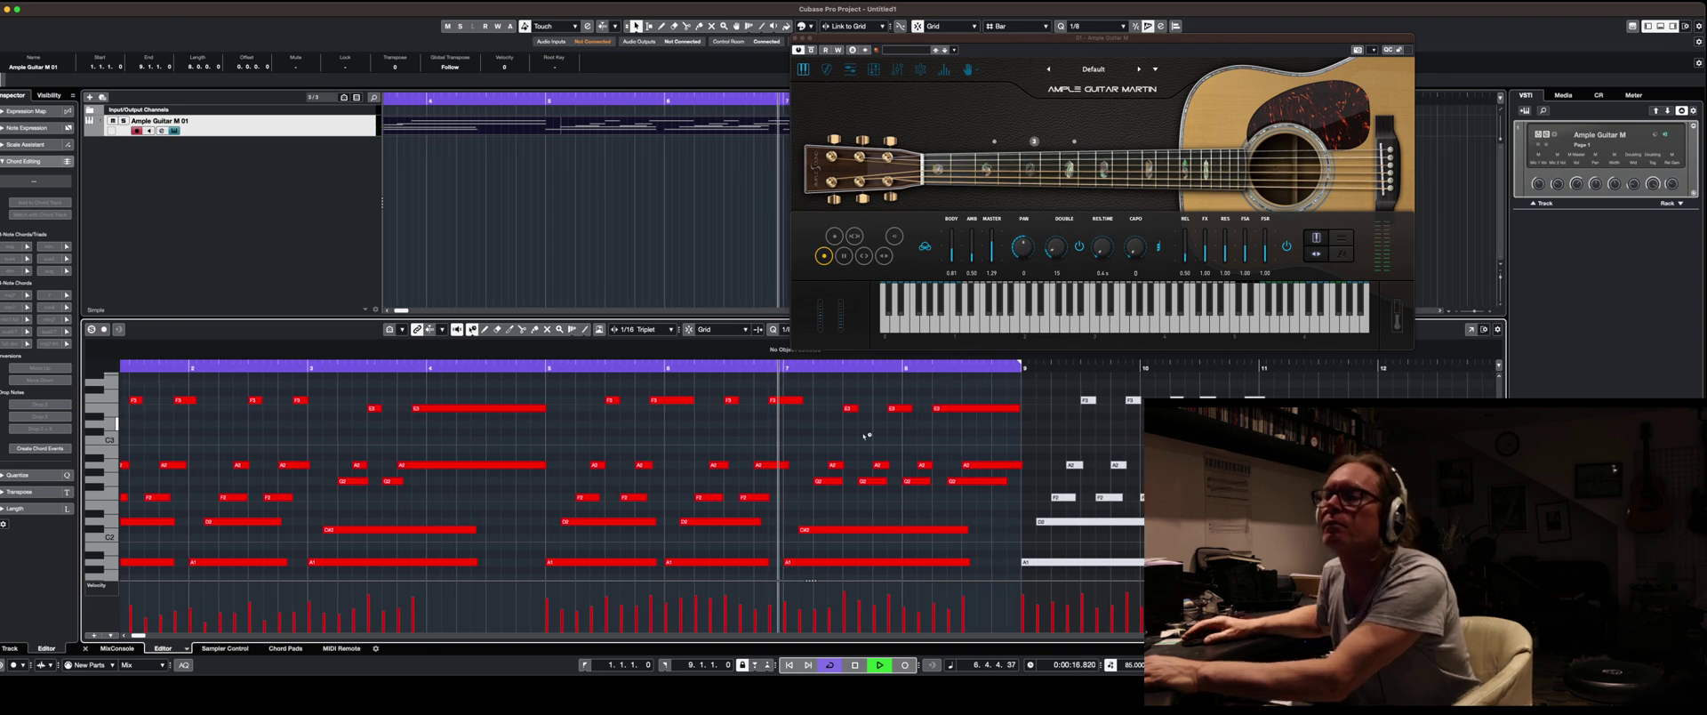
scroll(872, 441, down, 2)
scroll(867, 439, up, 1)
scroll(871, 441, right, 1)
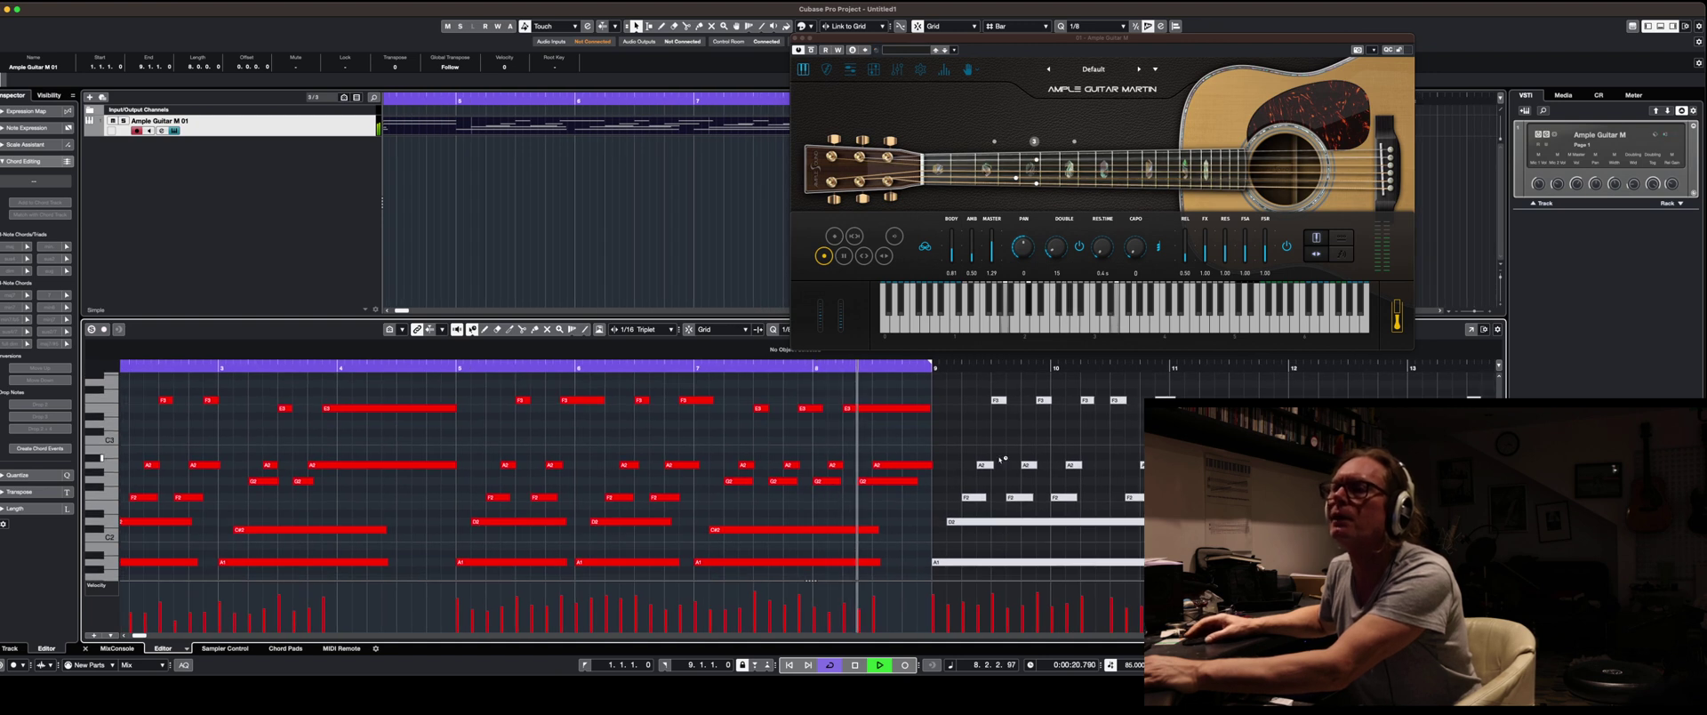
key(space)
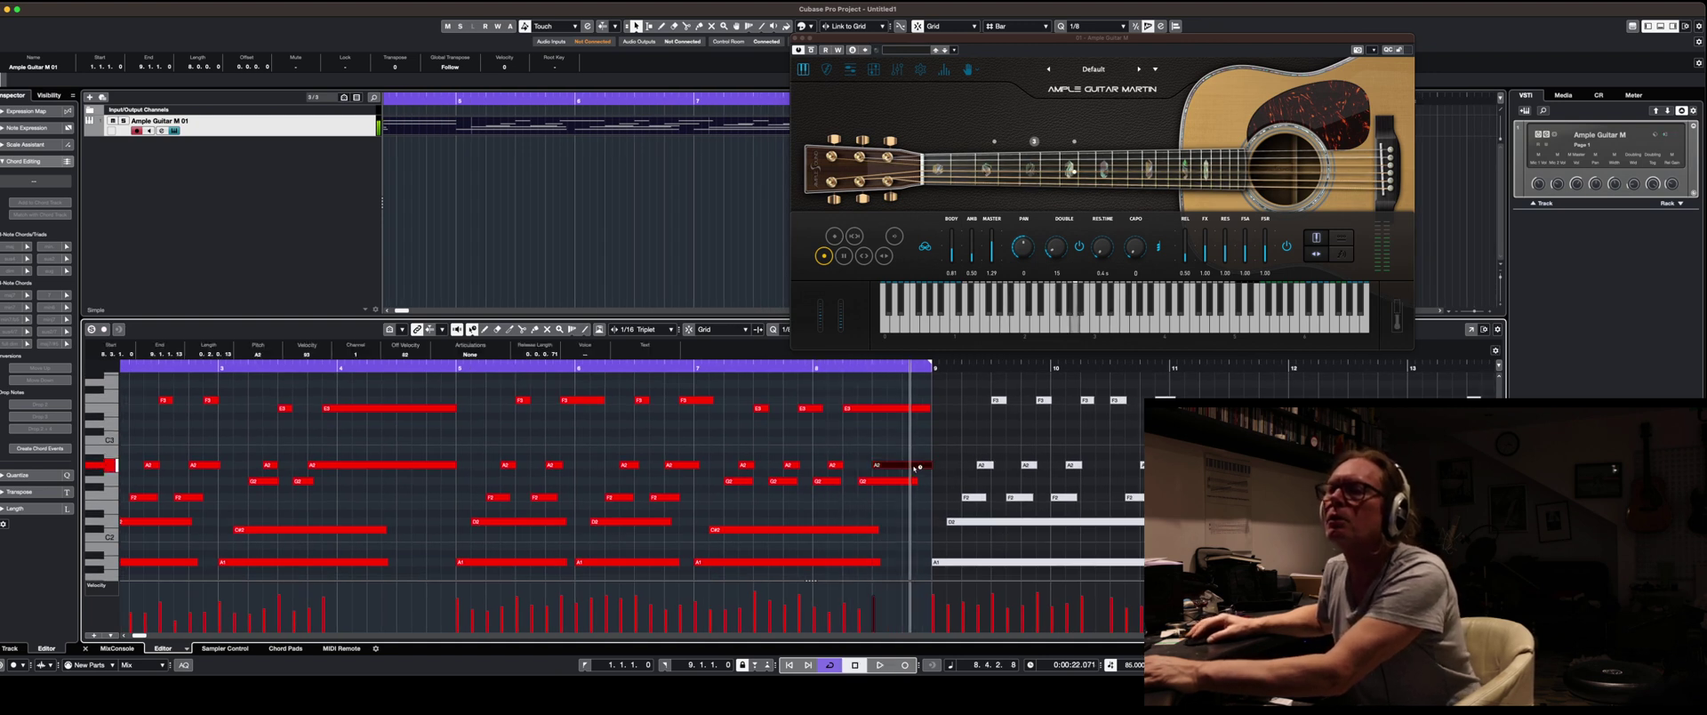
Transpose the long final A2 note of bar 8 up to C#3.
key(Down)
key(Down)
key(Up)
key(Up)
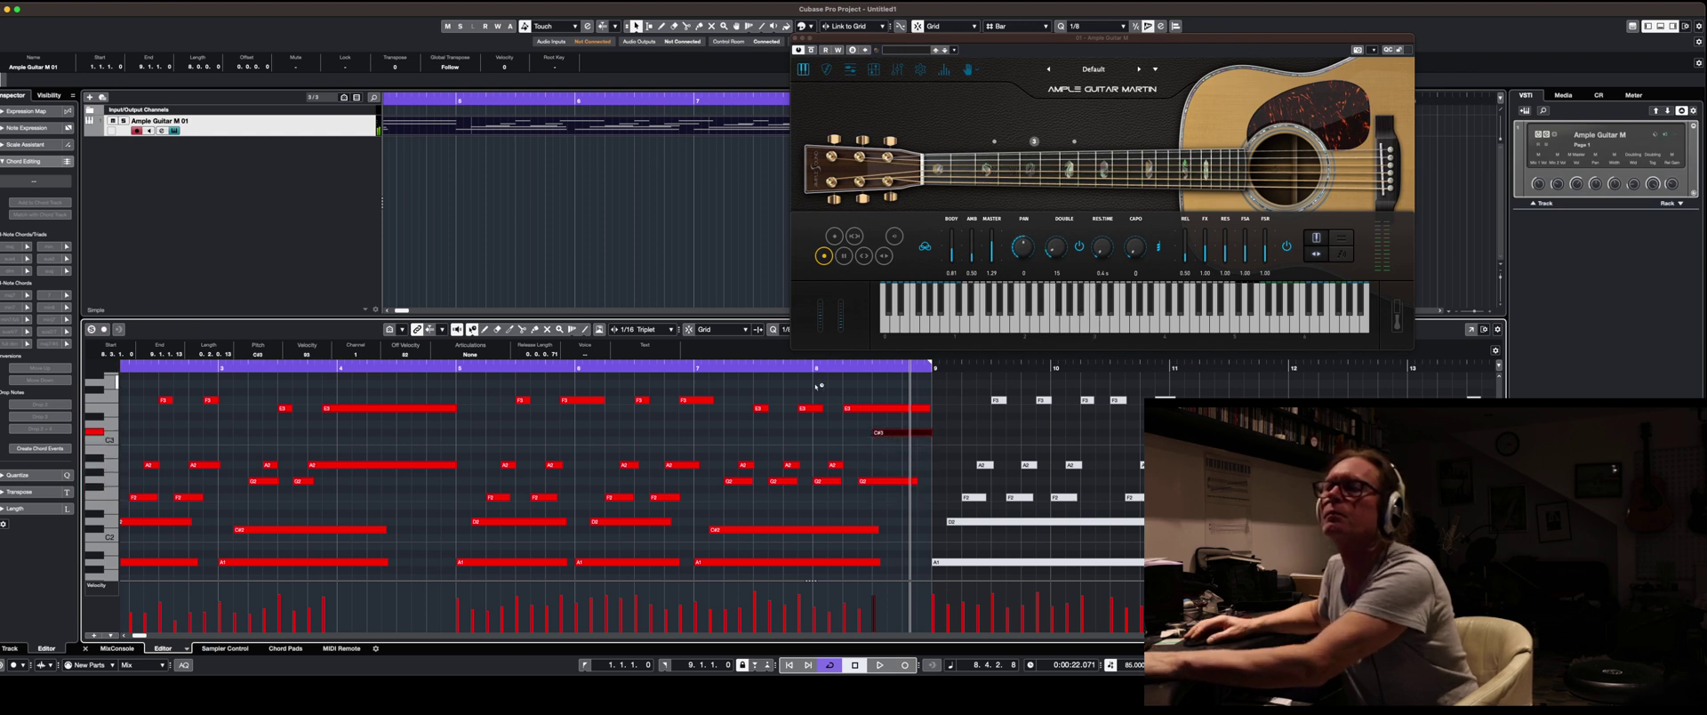
Draw a short F1 note with the Draw tool at about beat 3 of bar 8.
scroll(886, 544, down, 2)
click(885, 537)
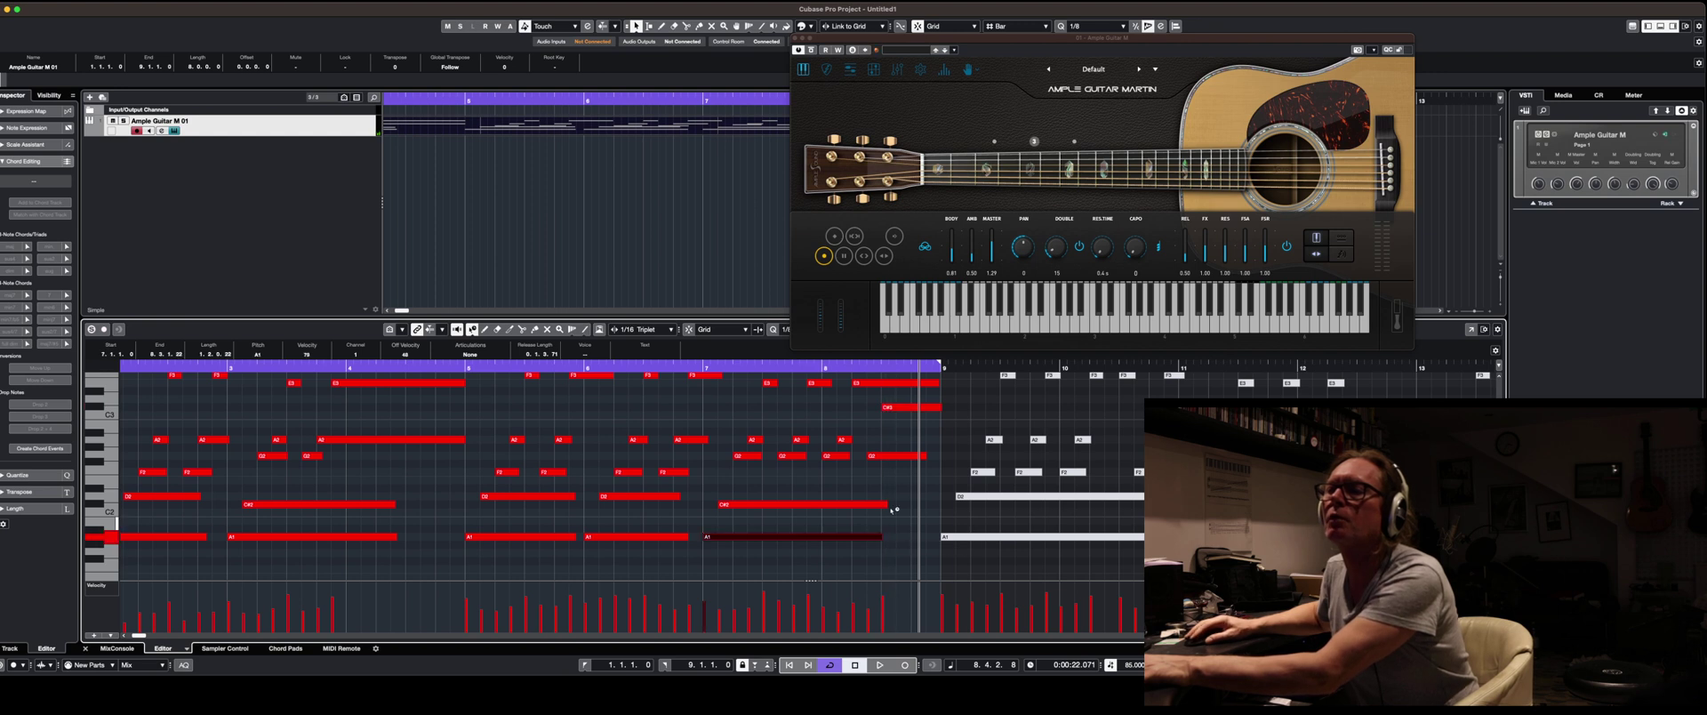
right_click(878, 583)
click(892, 583)
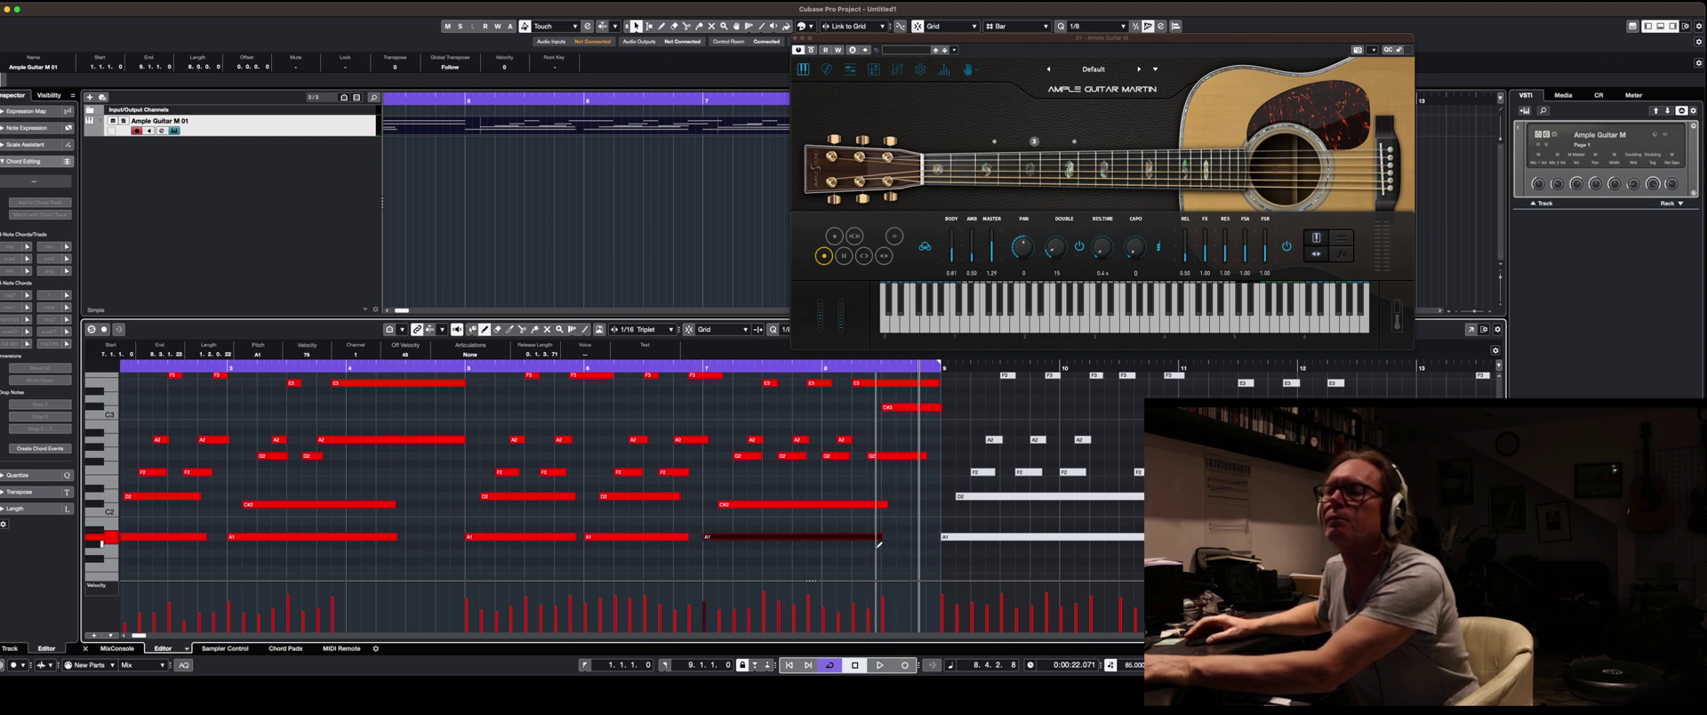
click(885, 567)
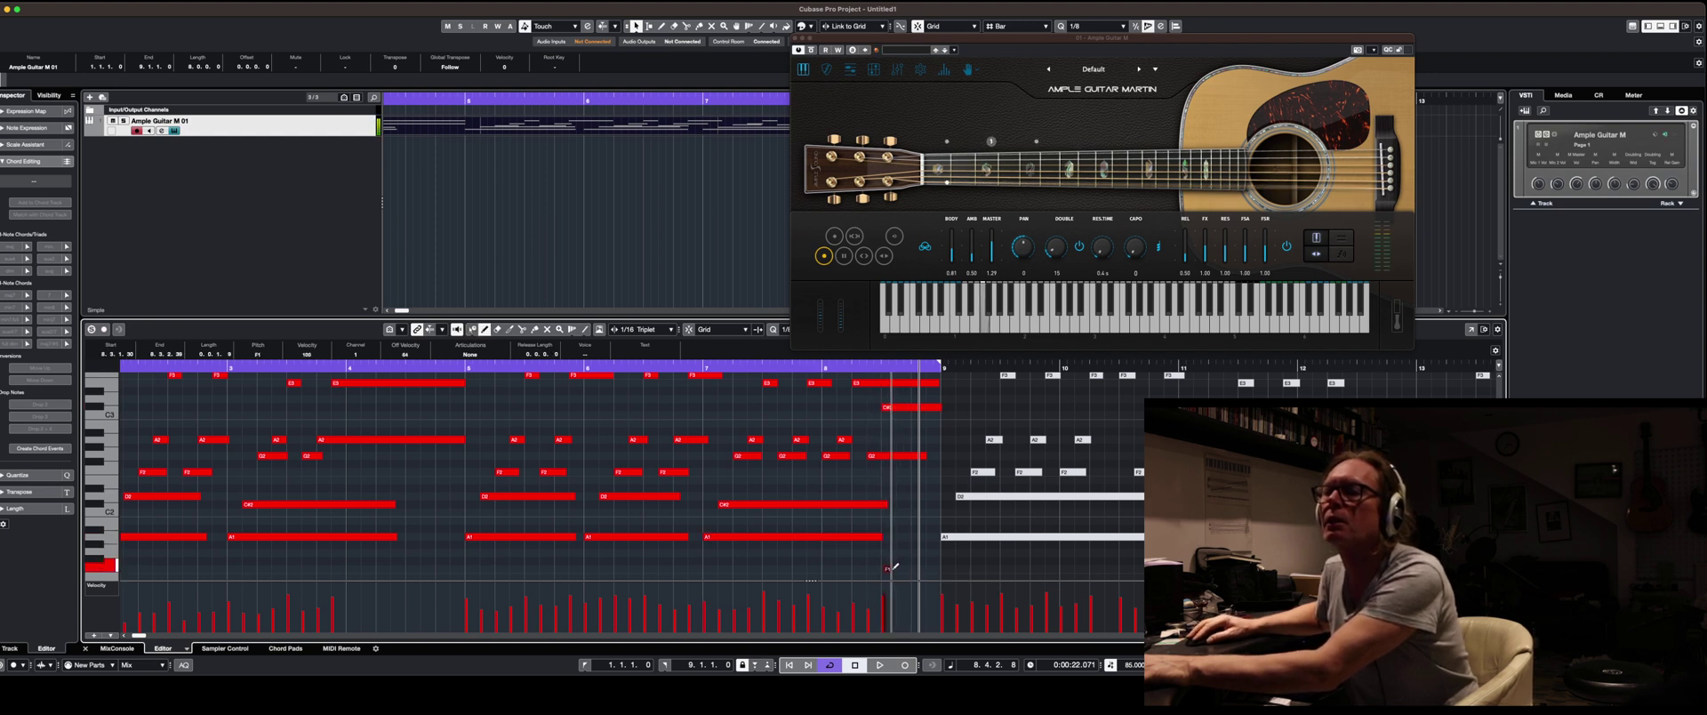
Lower the short new note in bar 8 to the G#0 keyswitch and extend its start to just before beat 3.
scroll(892, 547, down, 2)
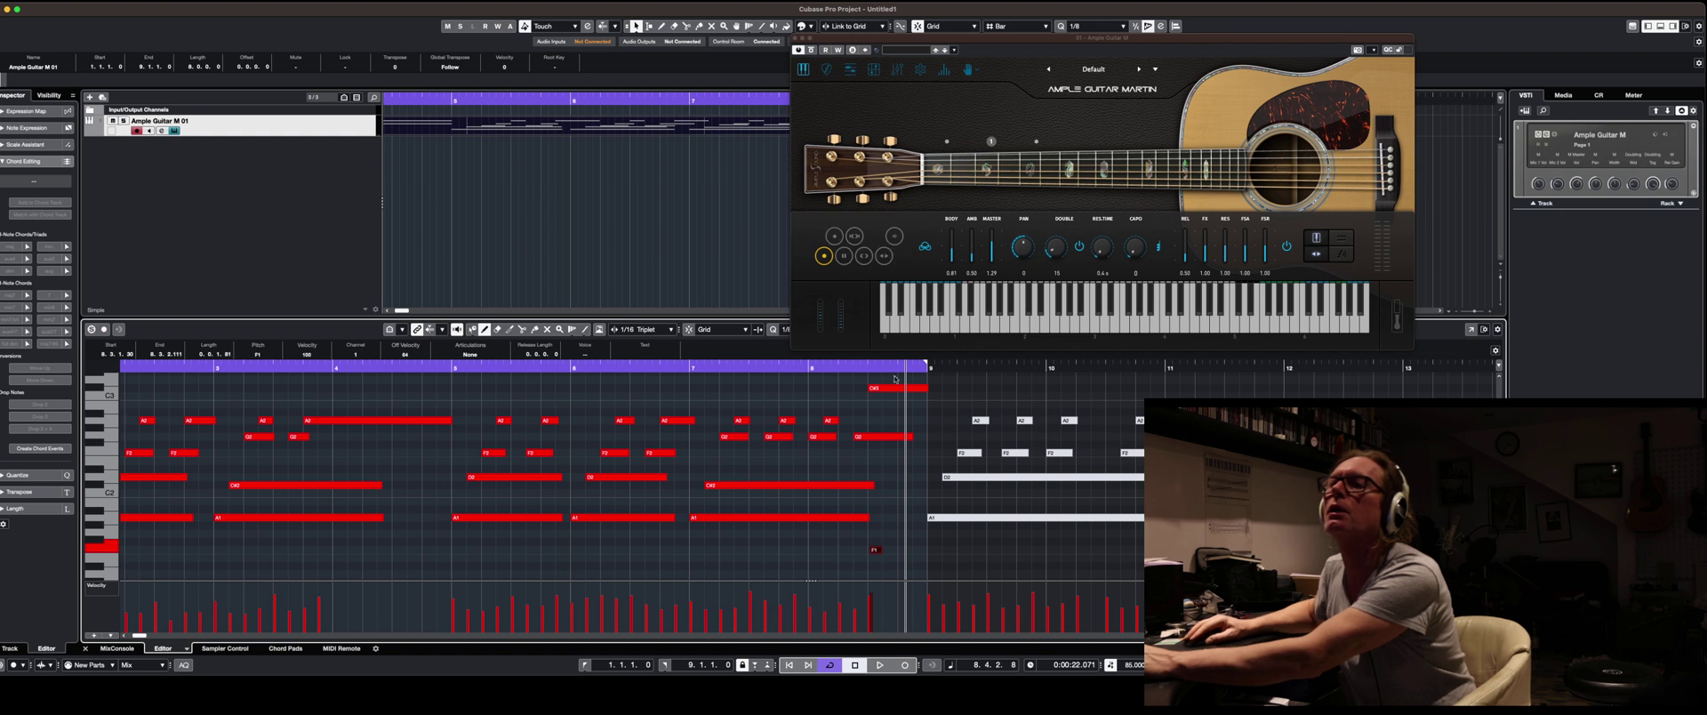
key(Down)
key(Down)
key(Down)
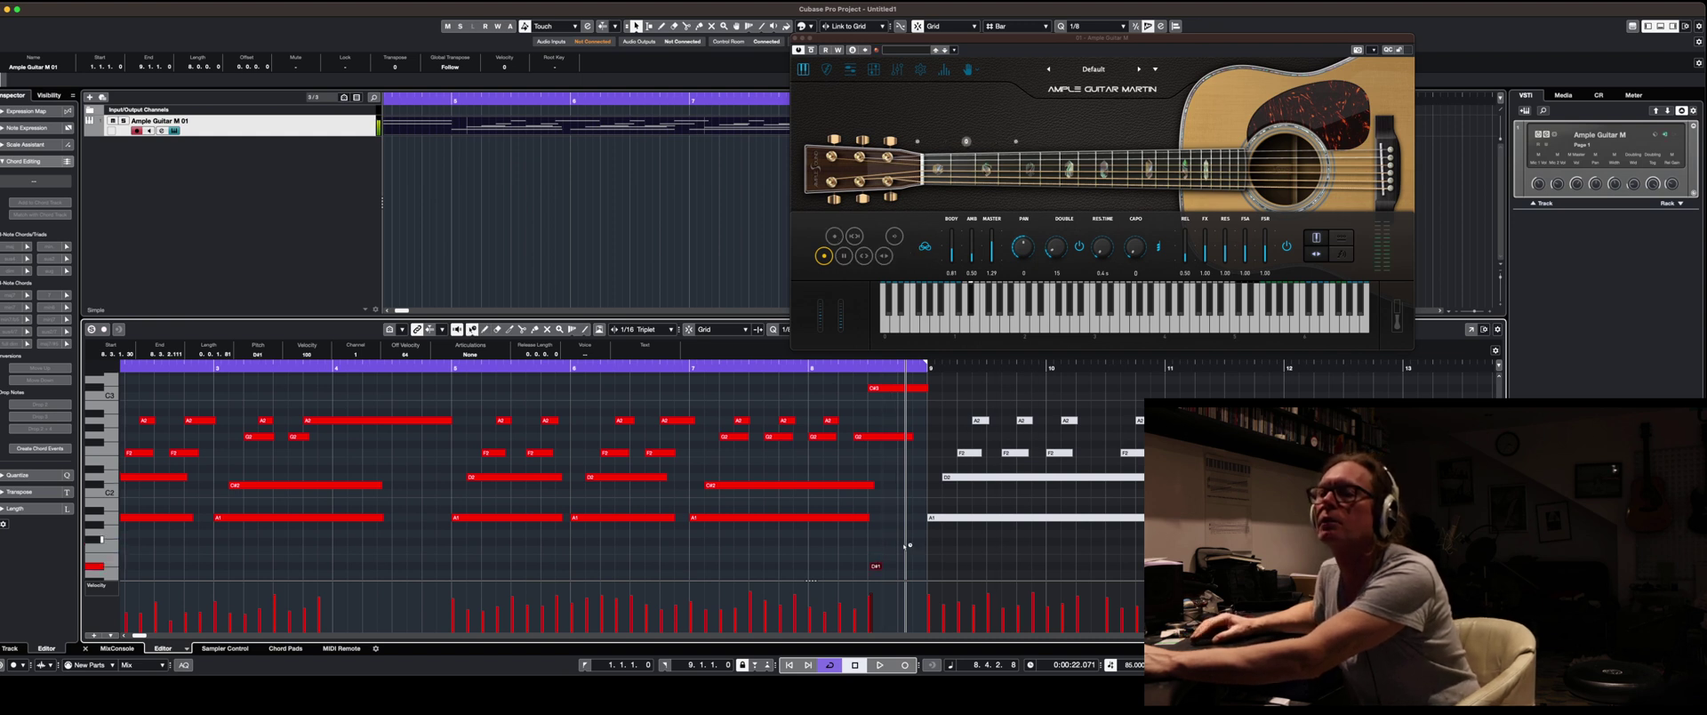
scroll(897, 538, down, 2)
key(Down)
scroll(925, 533, down, 2)
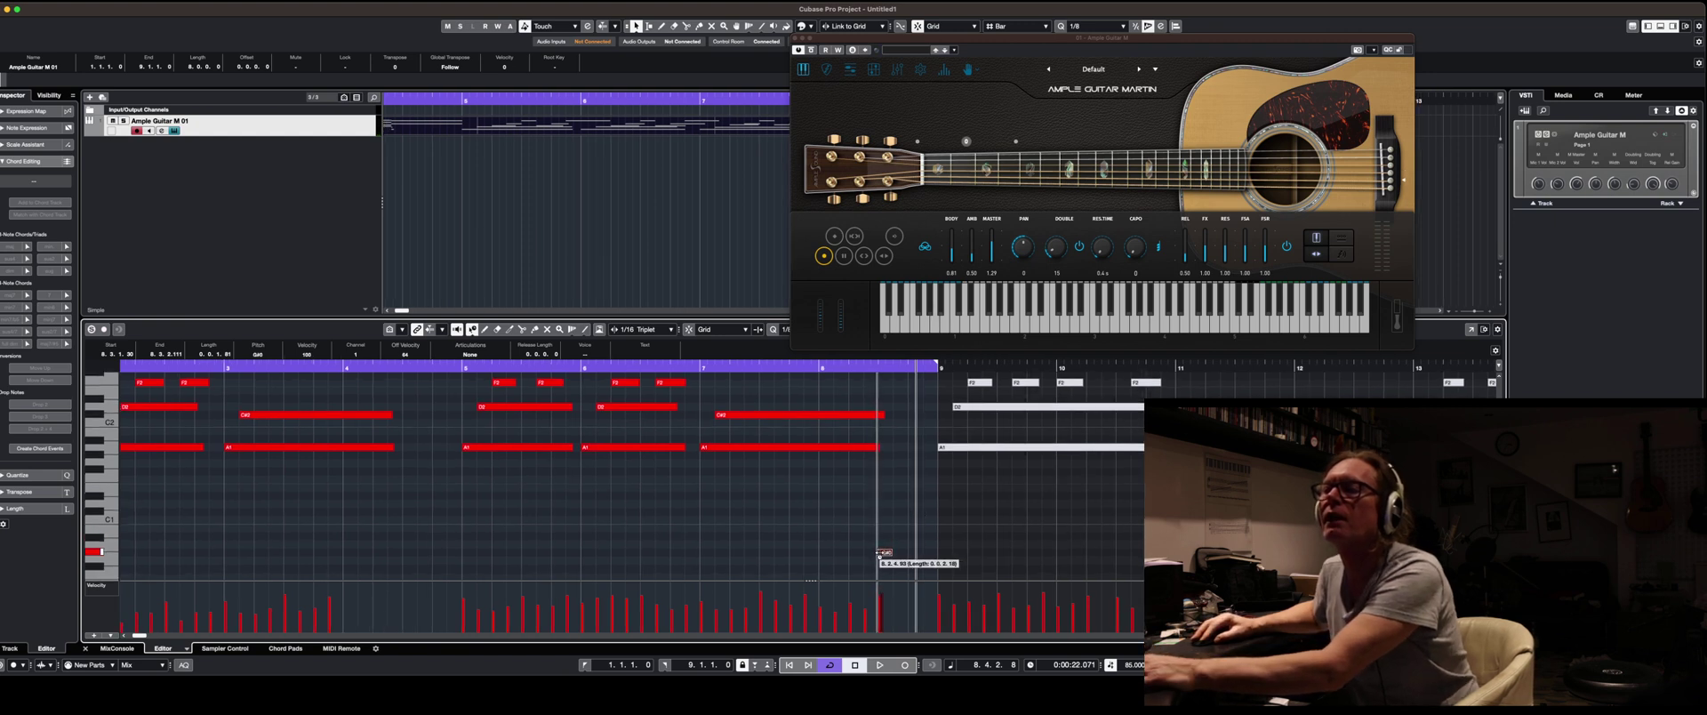
Play back the ending from bar 8 beat 2 to hear the G#0 keyswitch.
click(856, 370)
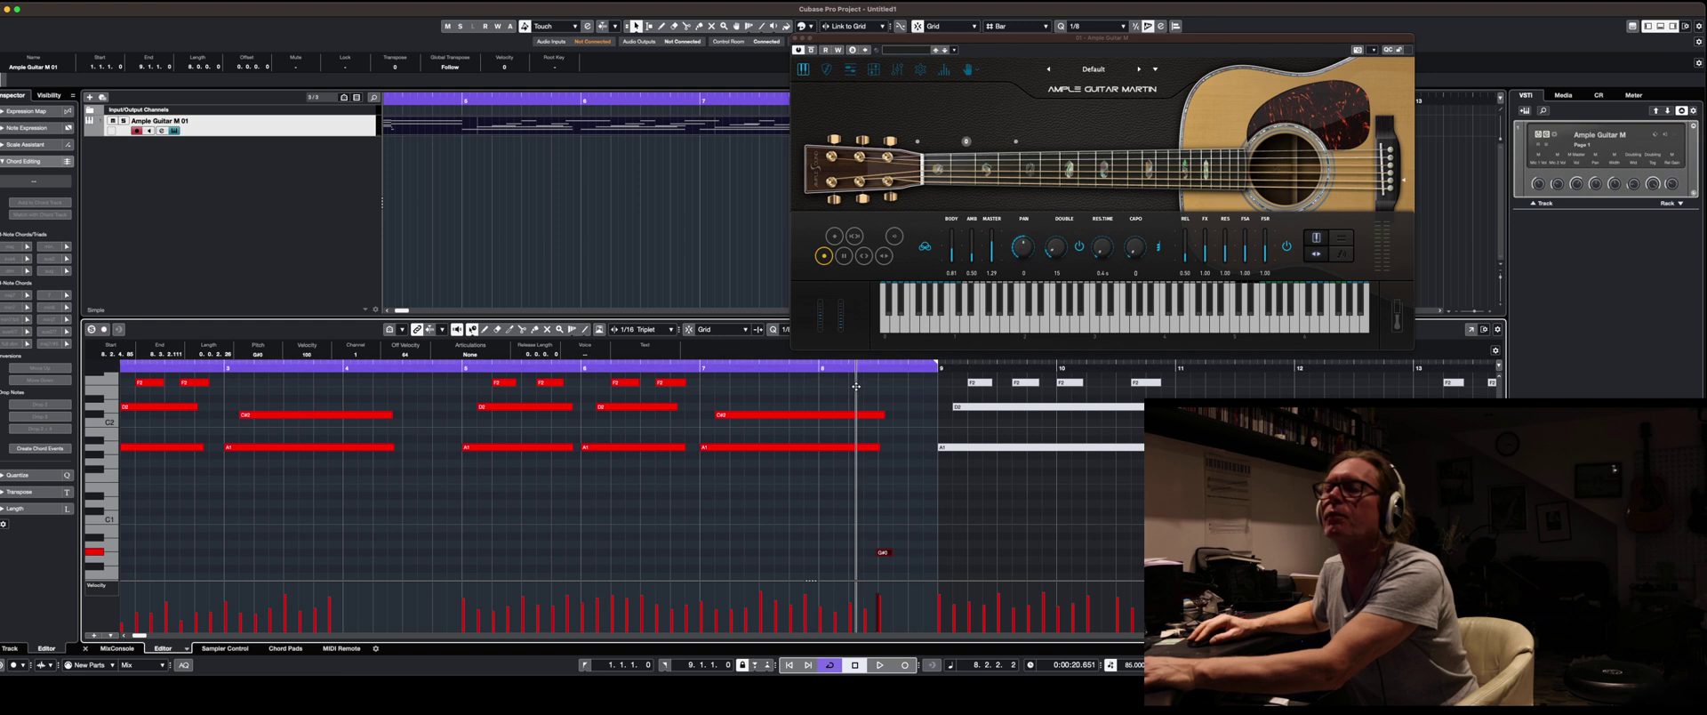
scroll(855, 387, up, 5)
key(space)
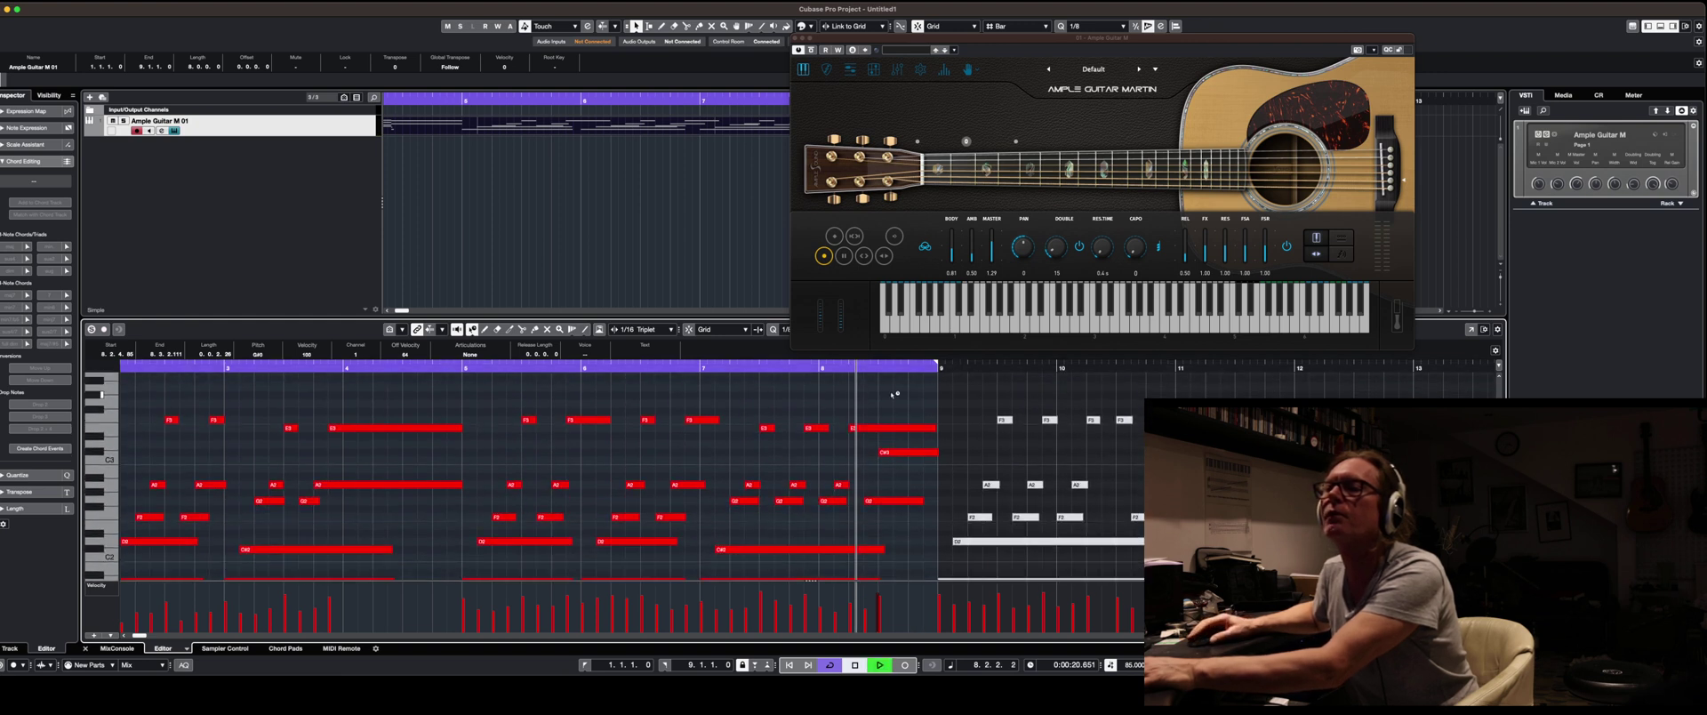
key(space)
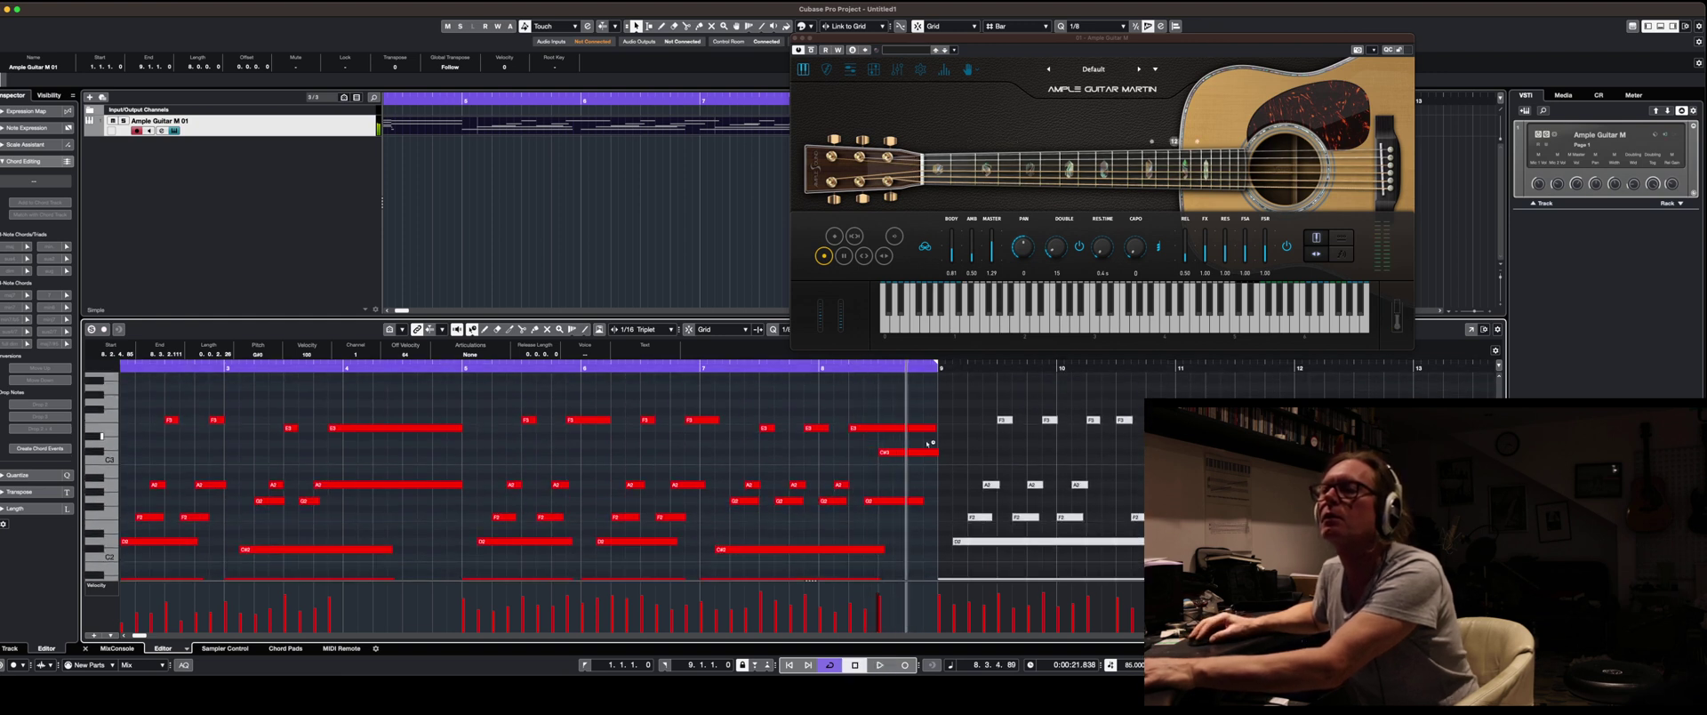
Shorten the overlapping E3, G2 and C#2 notes in bar 8 so they end just before beat 3.
click(904, 401)
scroll(904, 401, down, 2)
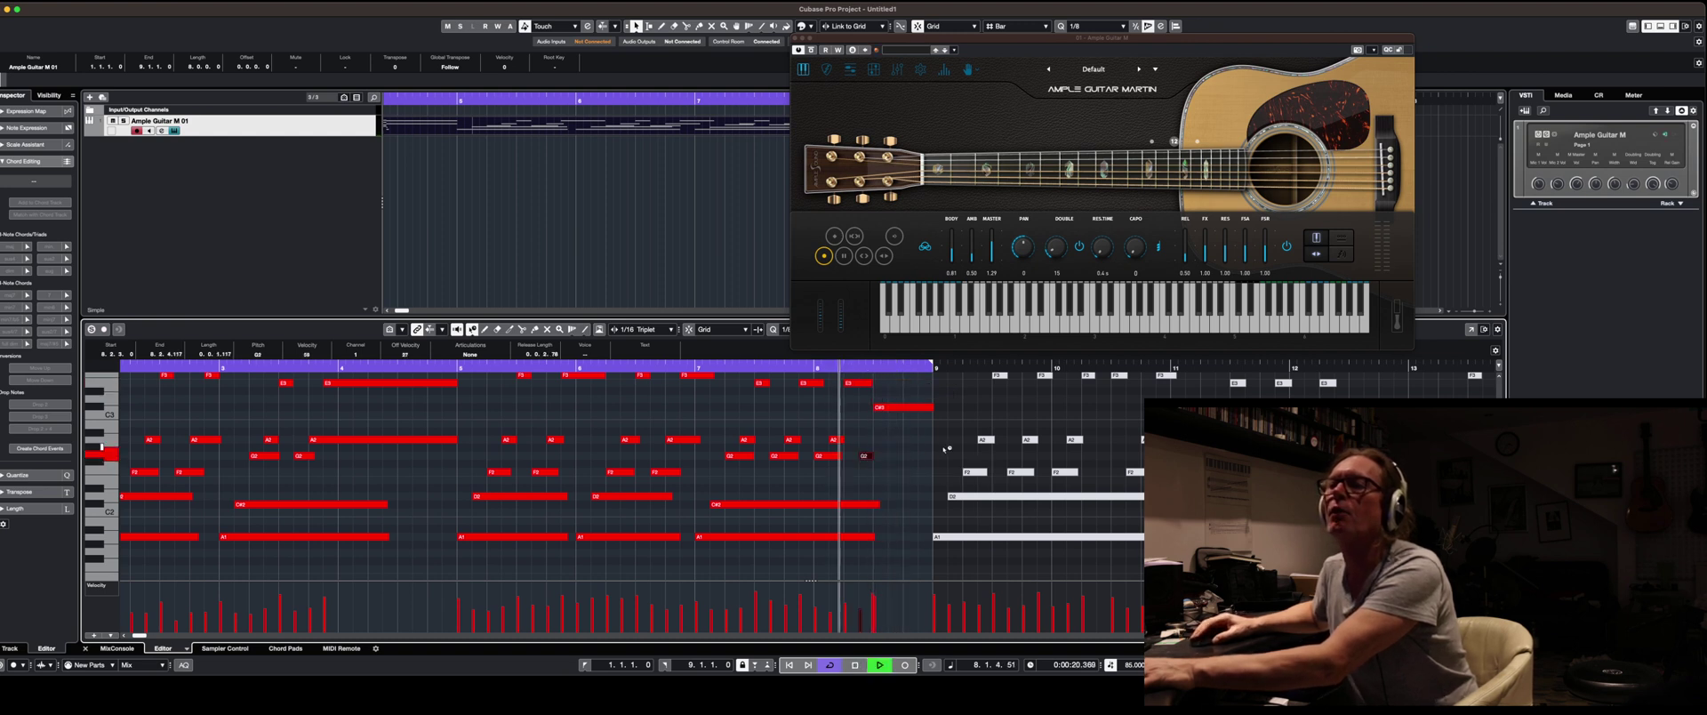
scroll(947, 449, down, 2)
scroll(935, 493, down, 1)
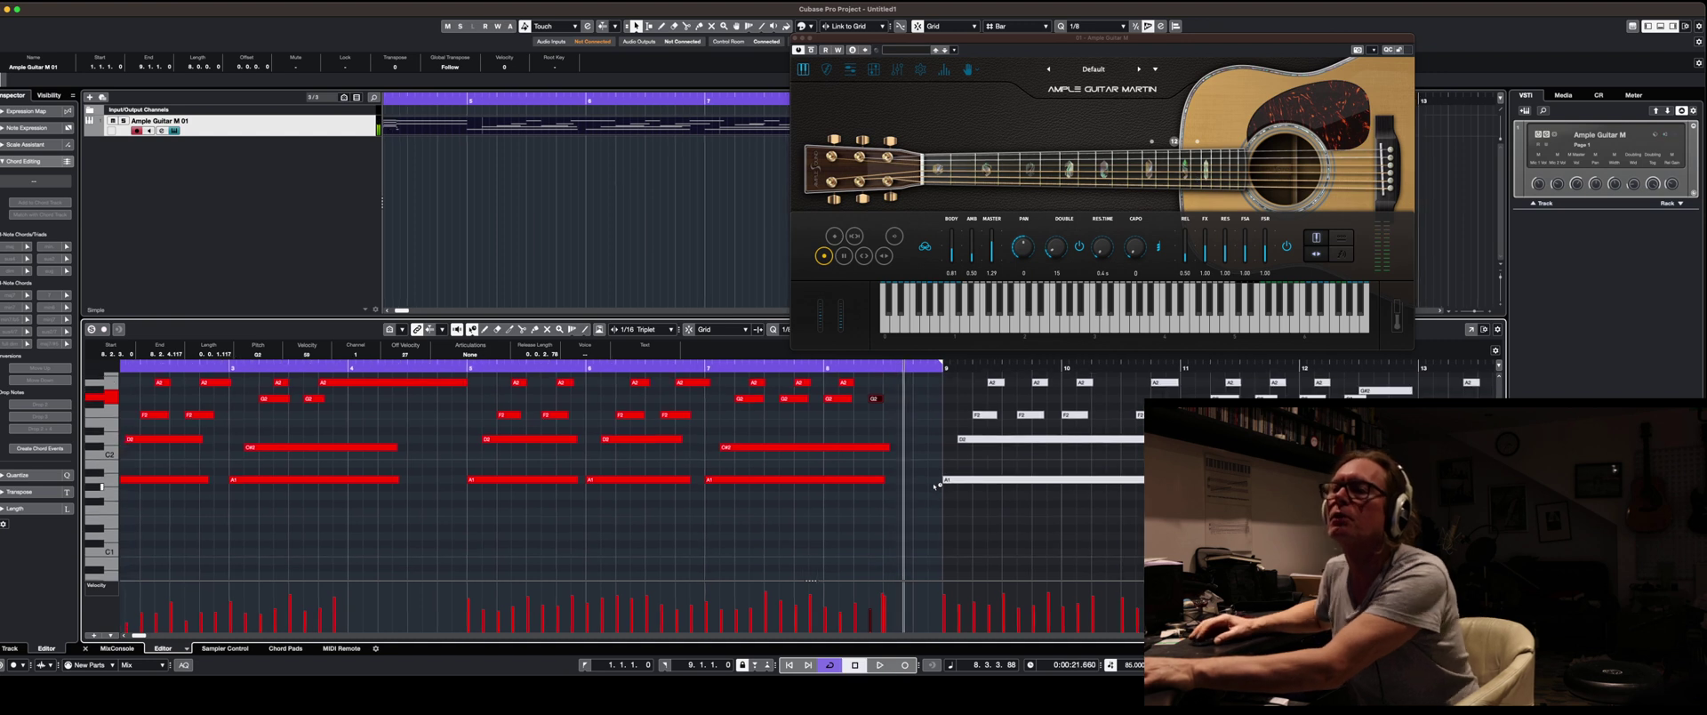
click(889, 447)
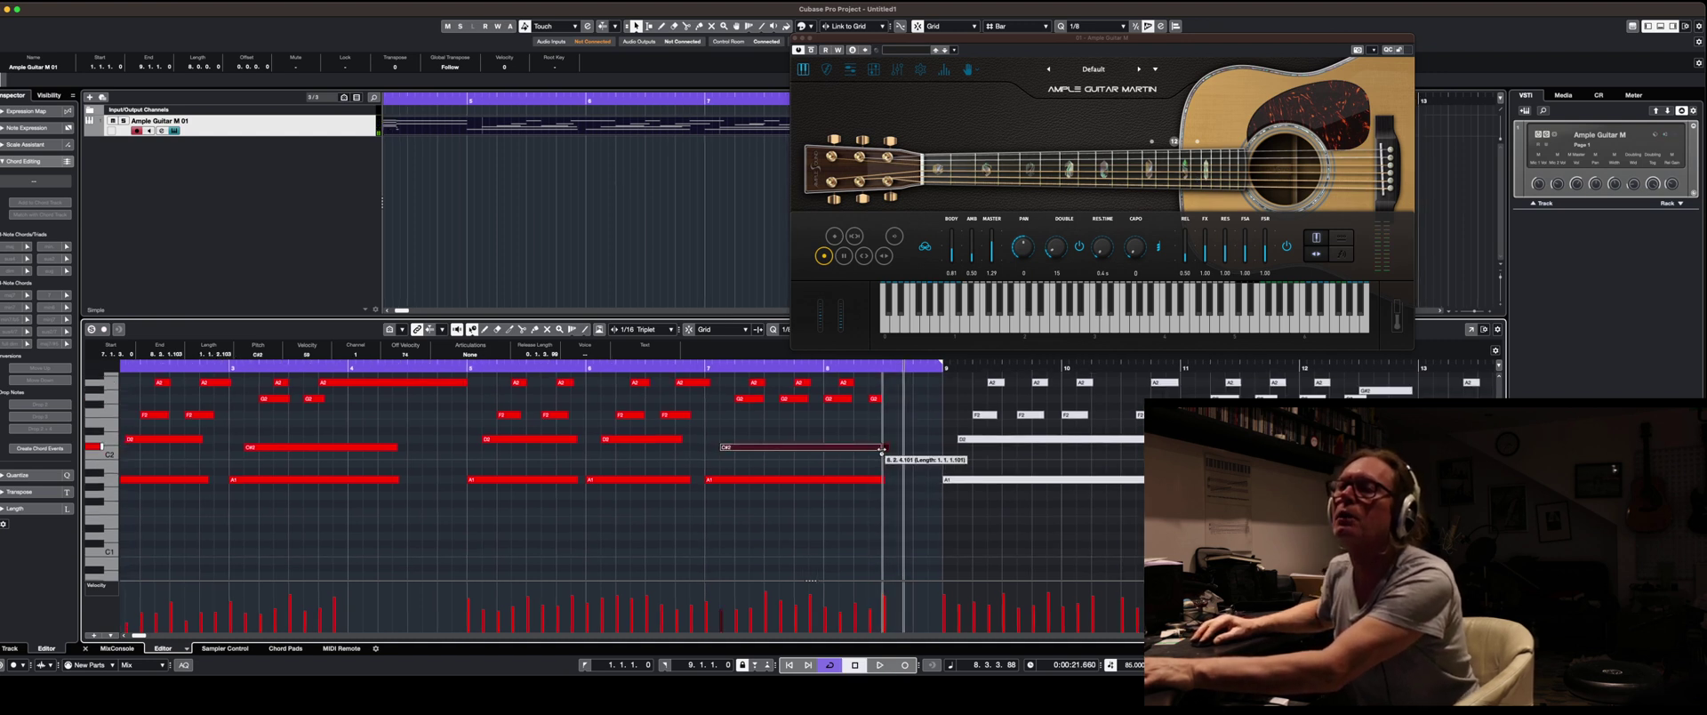
Play back the ending from bar 8 beat 2 and lower the G#0 keyswitch note to D#0.
scroll(903, 480, down, 3)
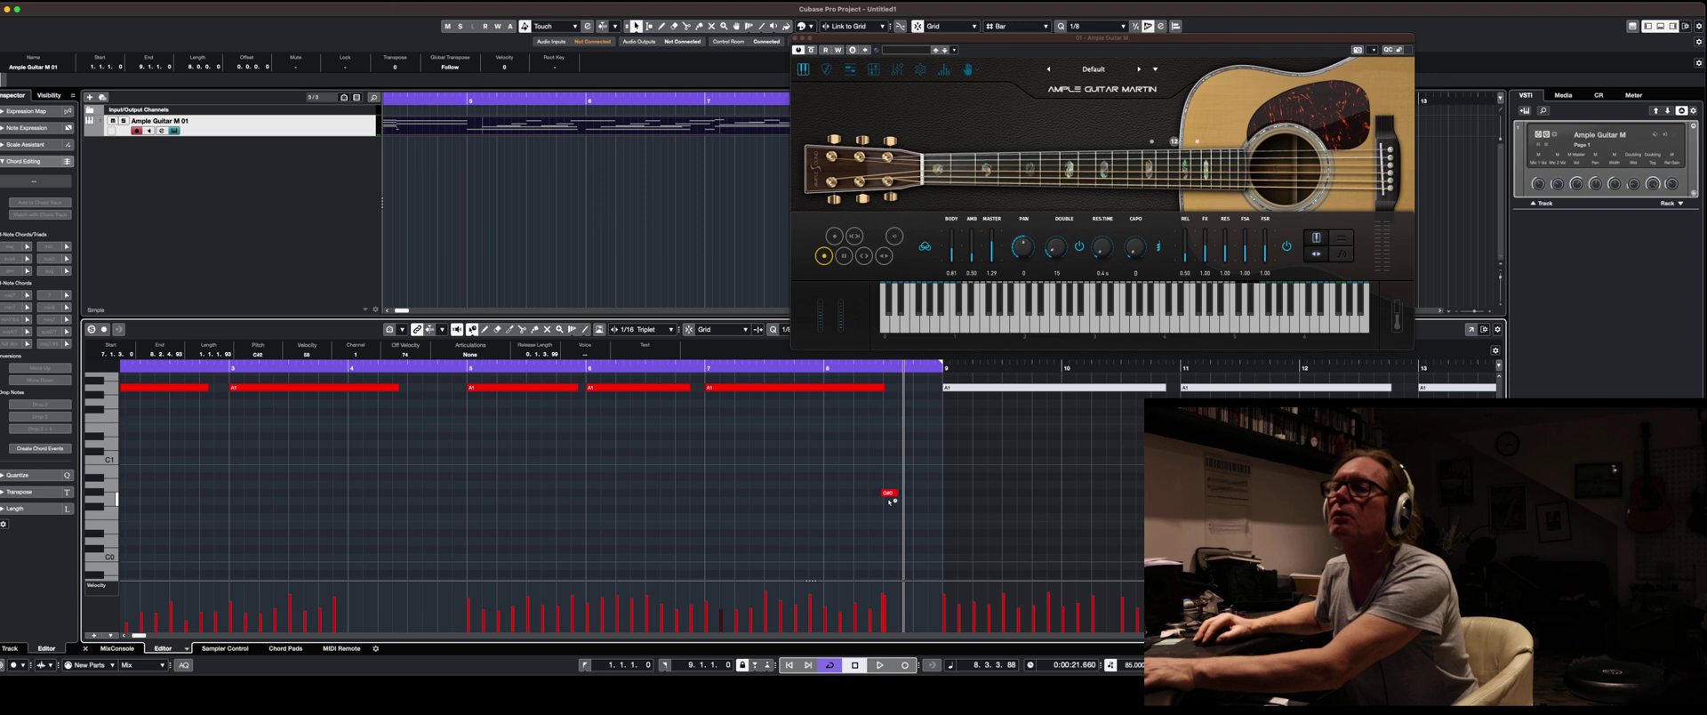
click(862, 369)
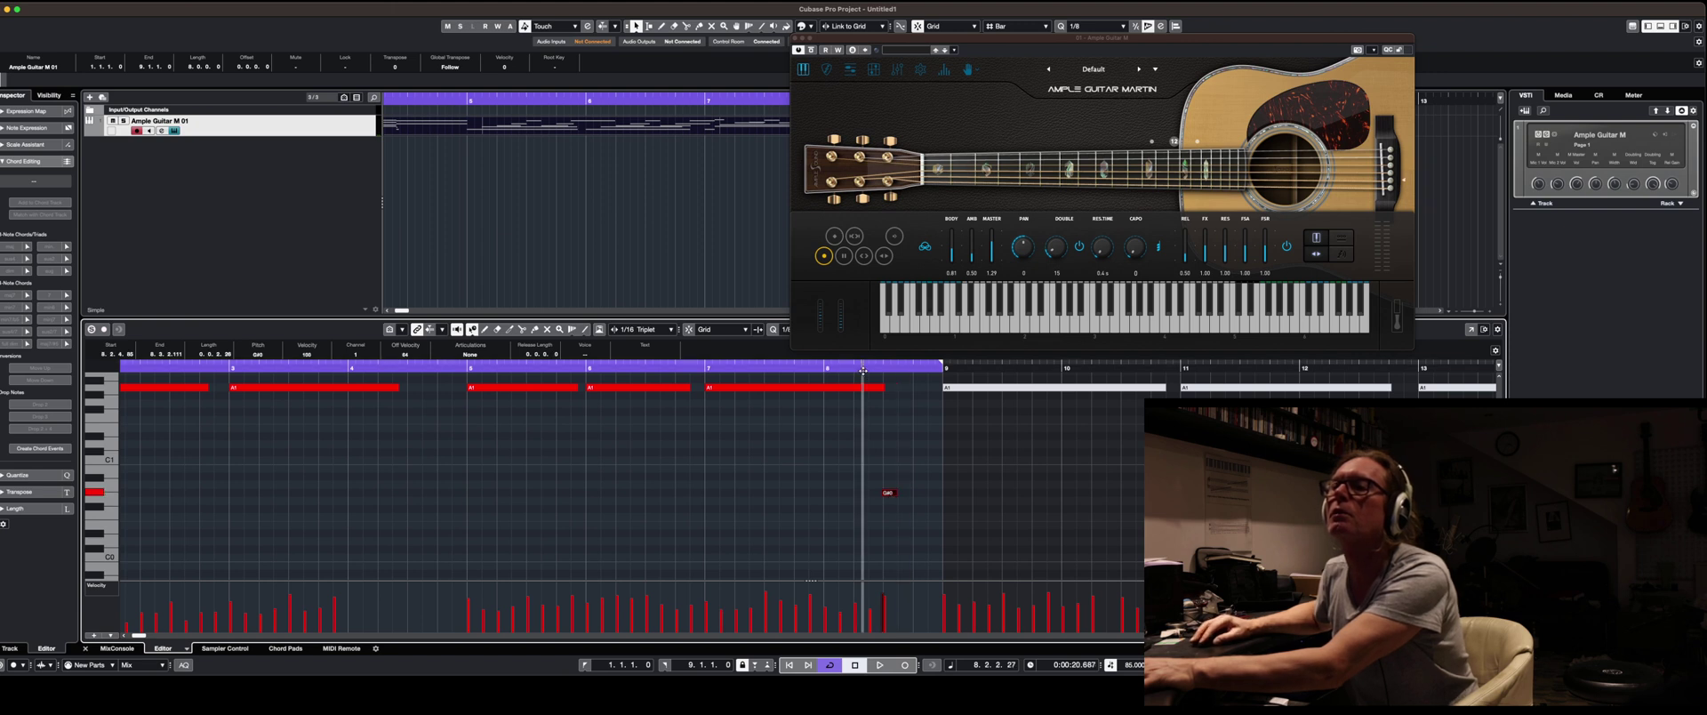
key(space)
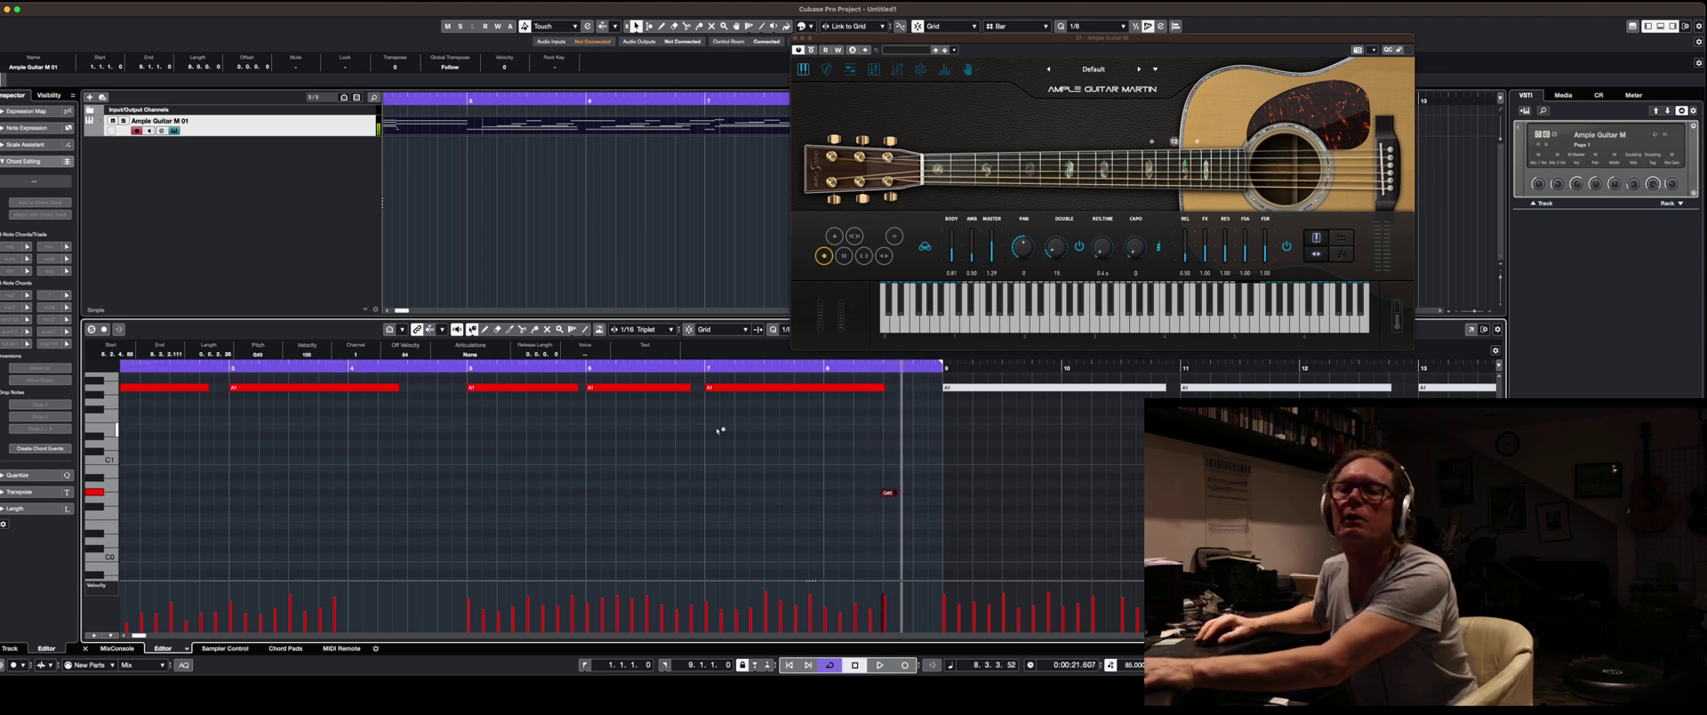
click(921, 490)
drag(893, 497, 889, 497)
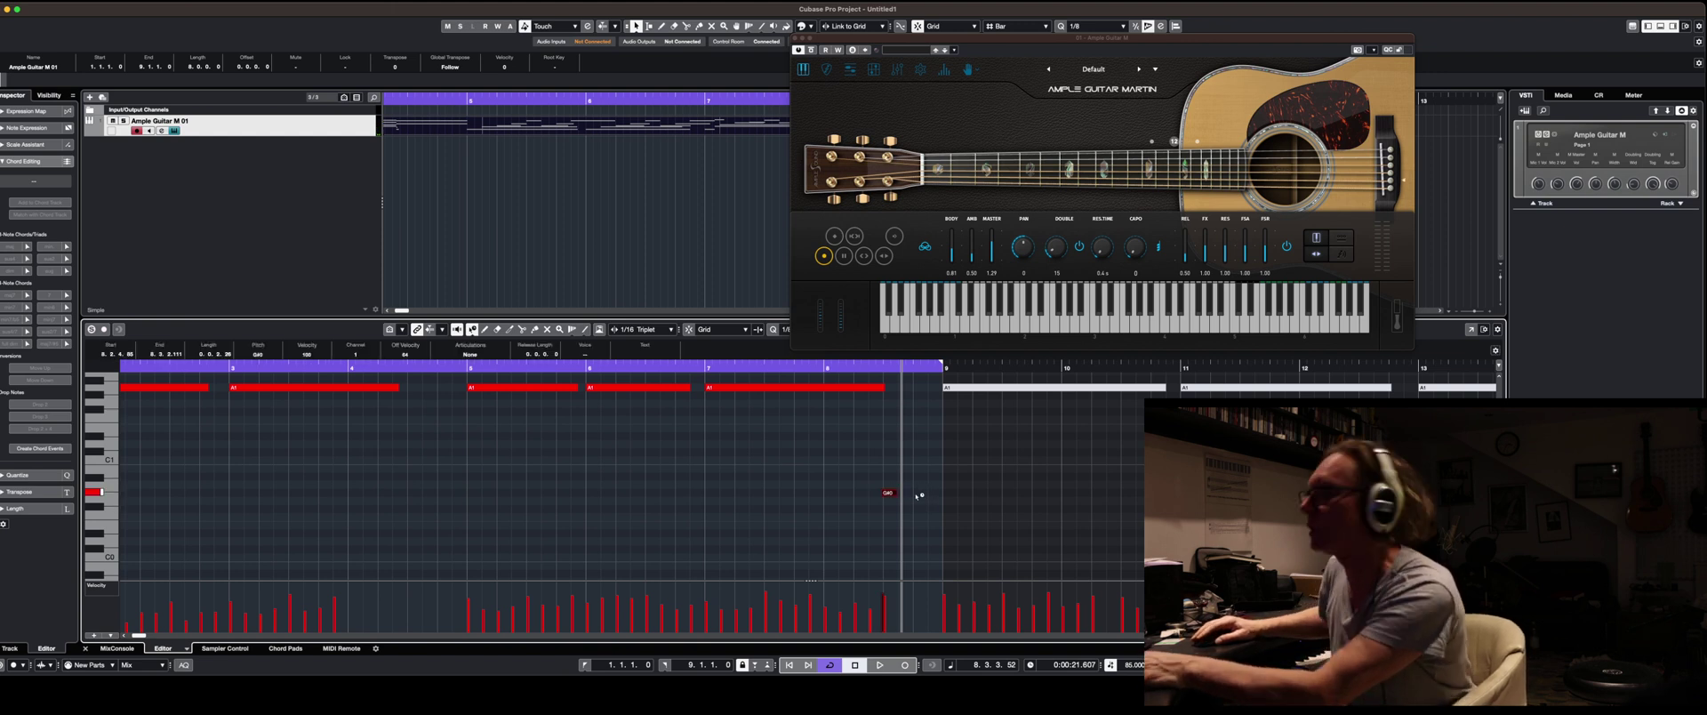
key(Down)
key(Down)
key(Down)
key(Down)
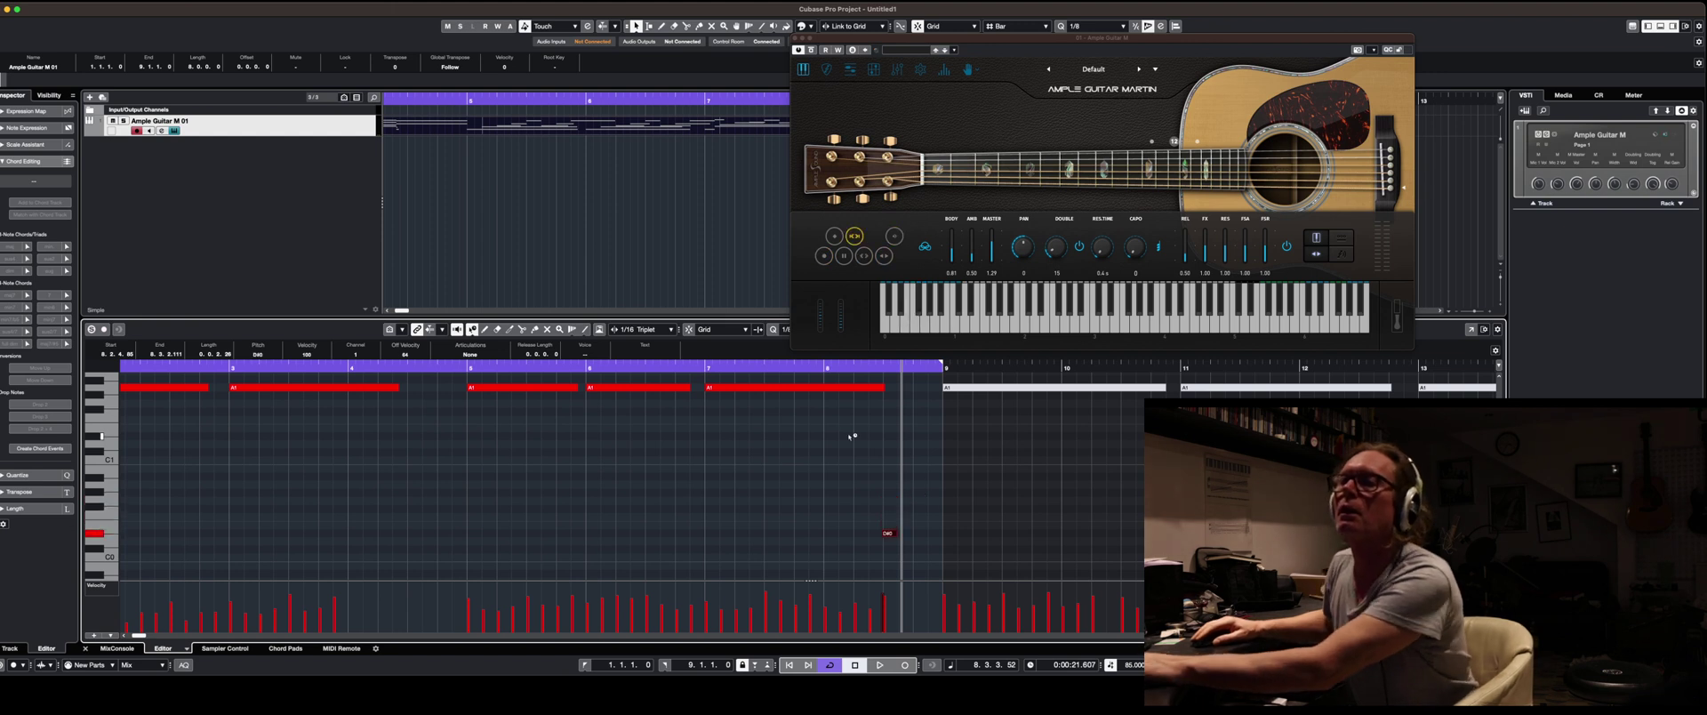
Lower the bar 8 keyswitch note one more semitone to C#0, playing the ending before and after the change.
click(827, 369)
key(space)
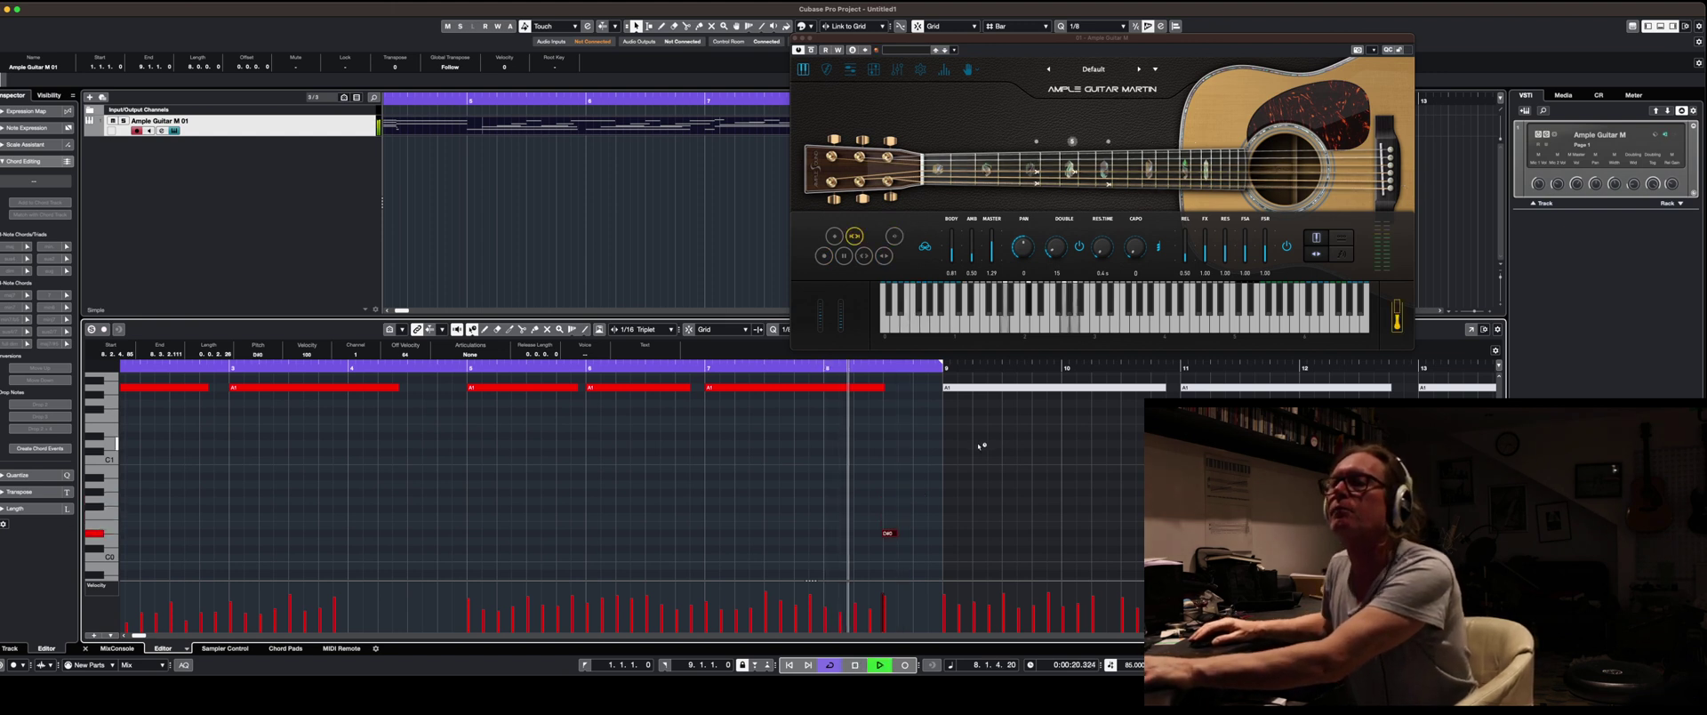
key(space)
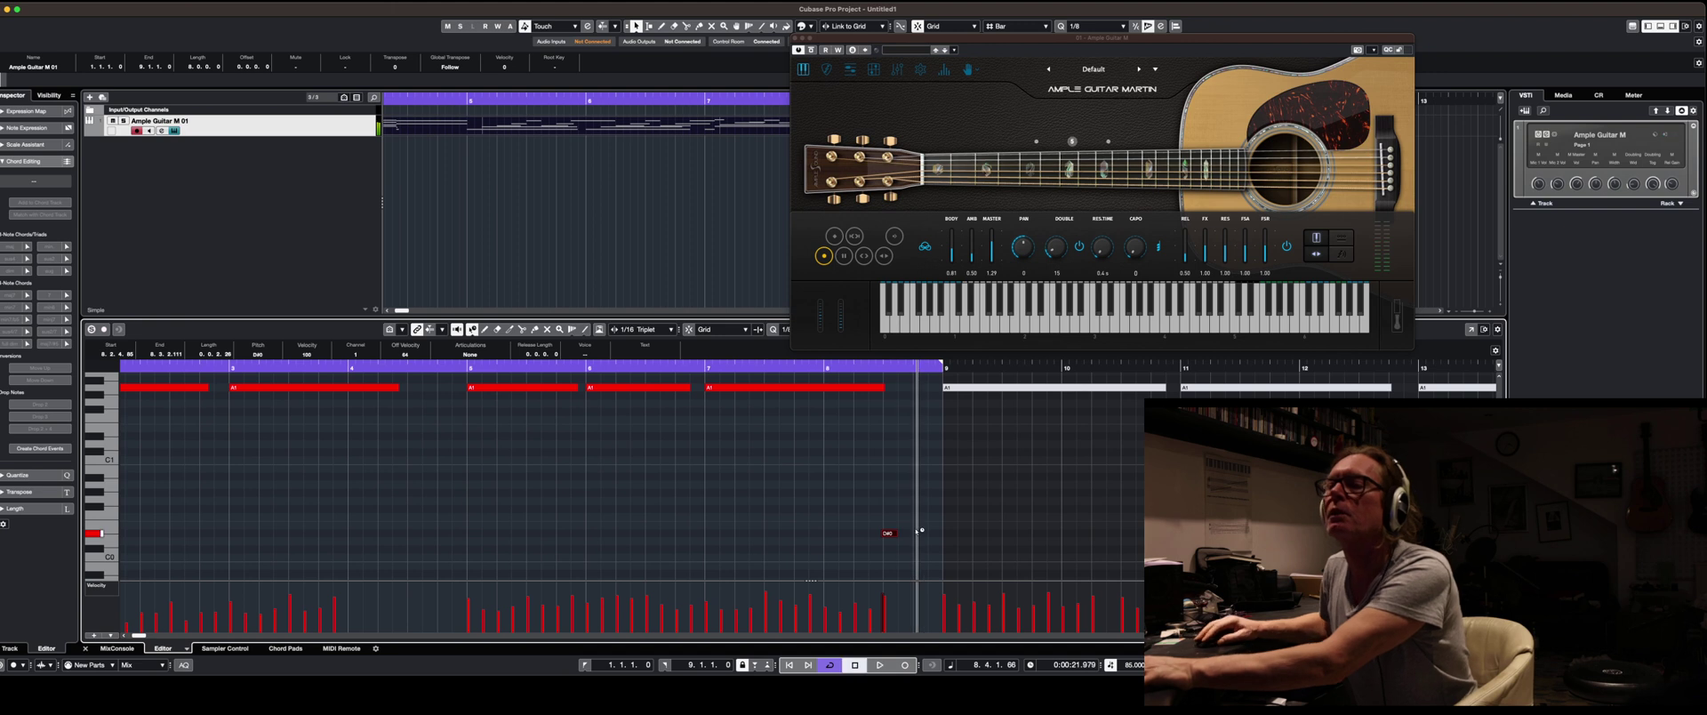
key(Down)
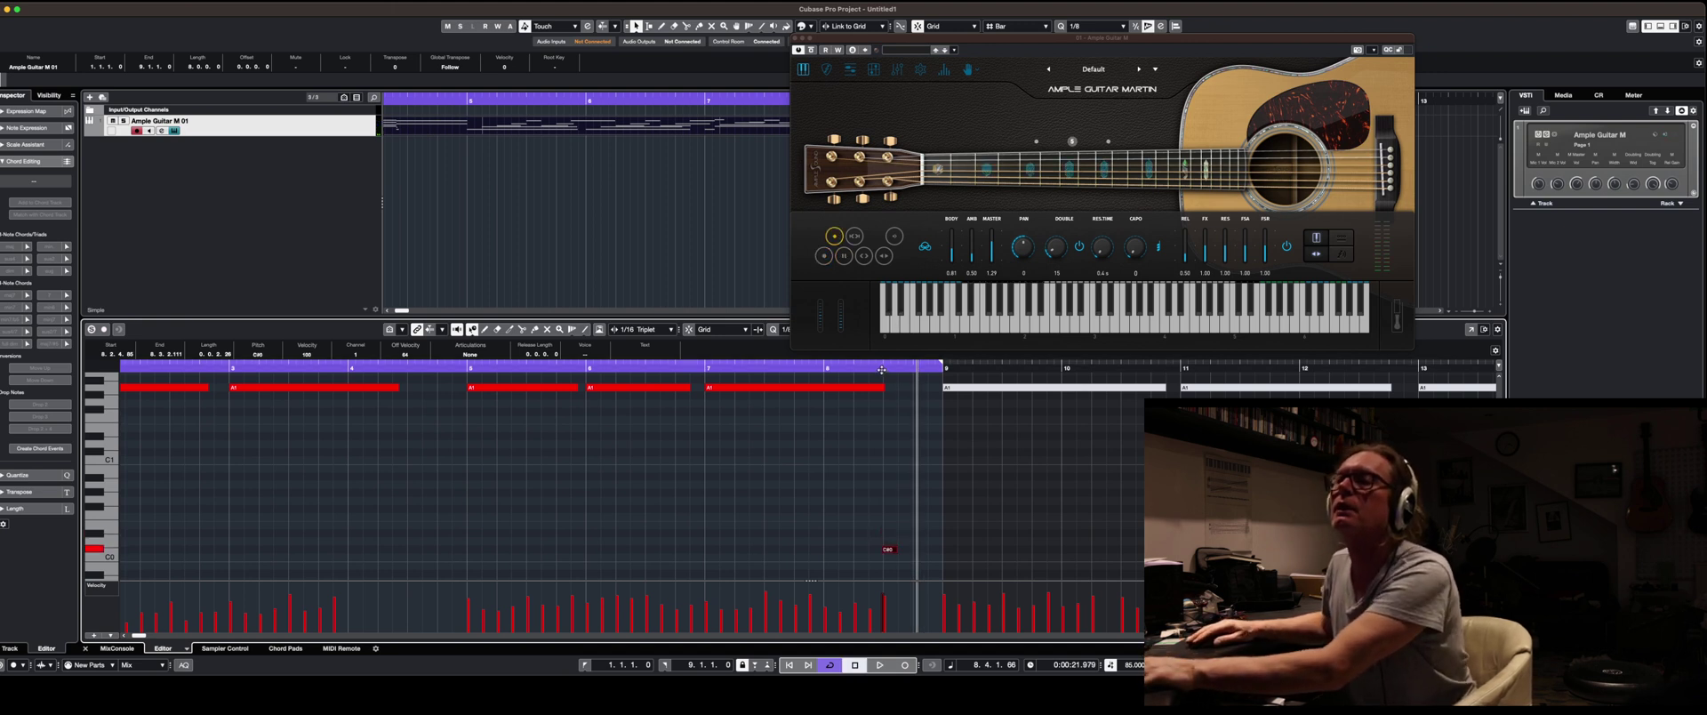
key(space)
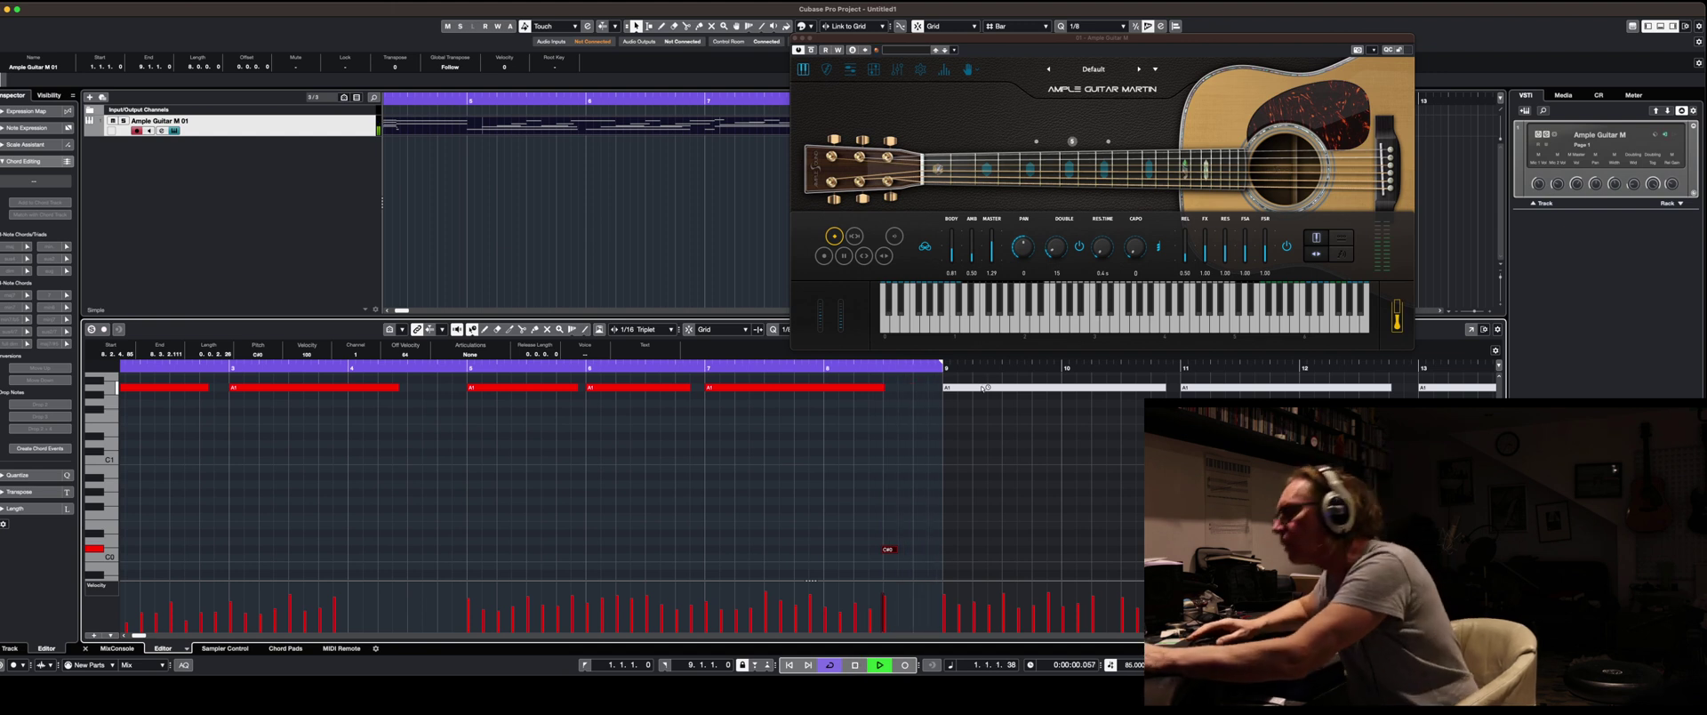
key(space)
Draw a short C0 keyswitch note at the start of bar 1 with the Draw tool.
scroll(397, 504, left, 5)
scroll(397, 503, down, 1)
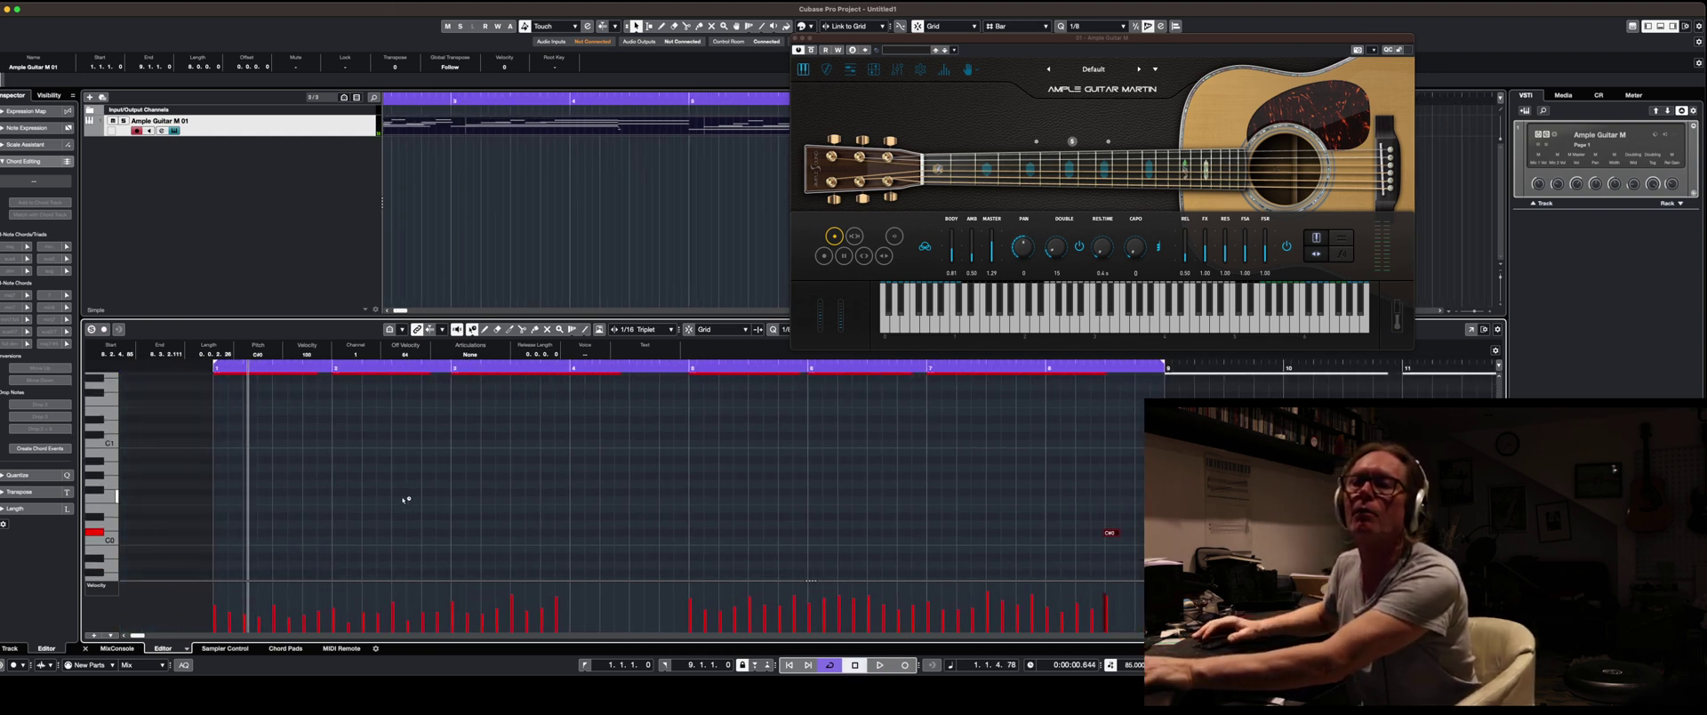
right_click(396, 505)
click(405, 507)
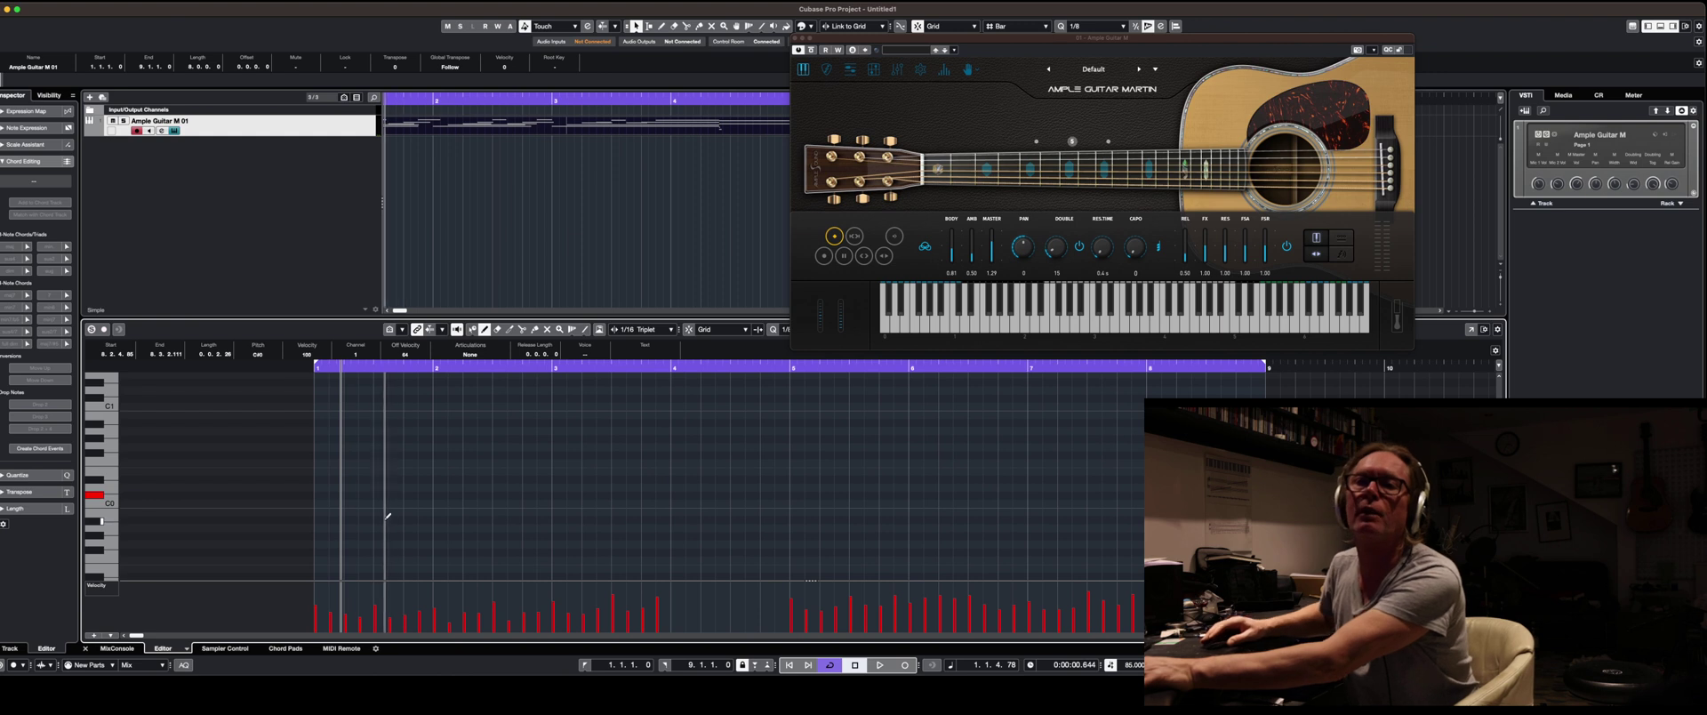
drag(318, 504, 347, 501)
Play back the start of bar 1 and the end of bar 8 to check both keyswitches.
key(space)
key(space)
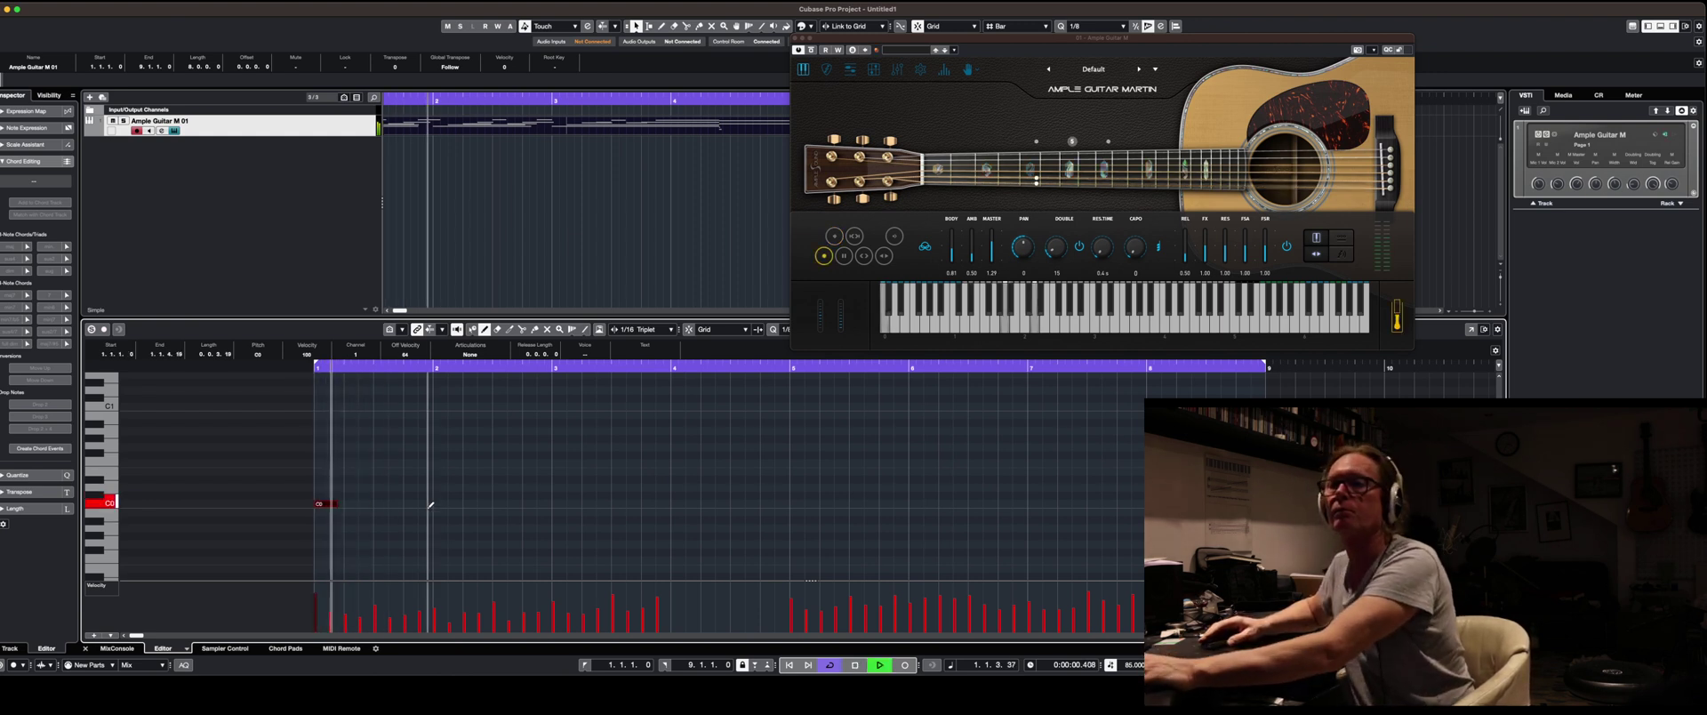
key(space)
click(1151, 368)
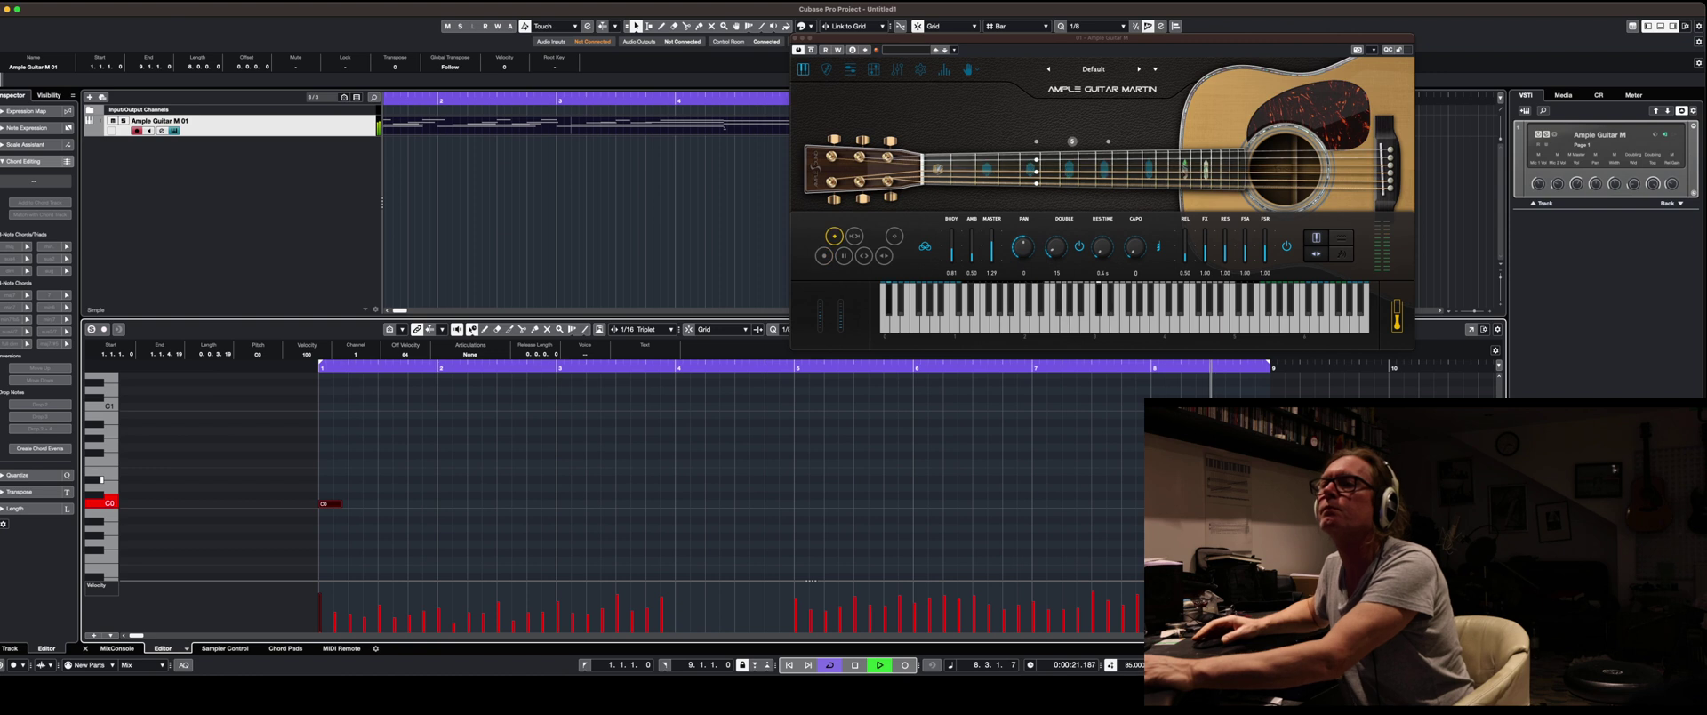
key(space)
Transpose the final C#3 note of bar 8 up to A3.
scroll(102, 495, up, 5)
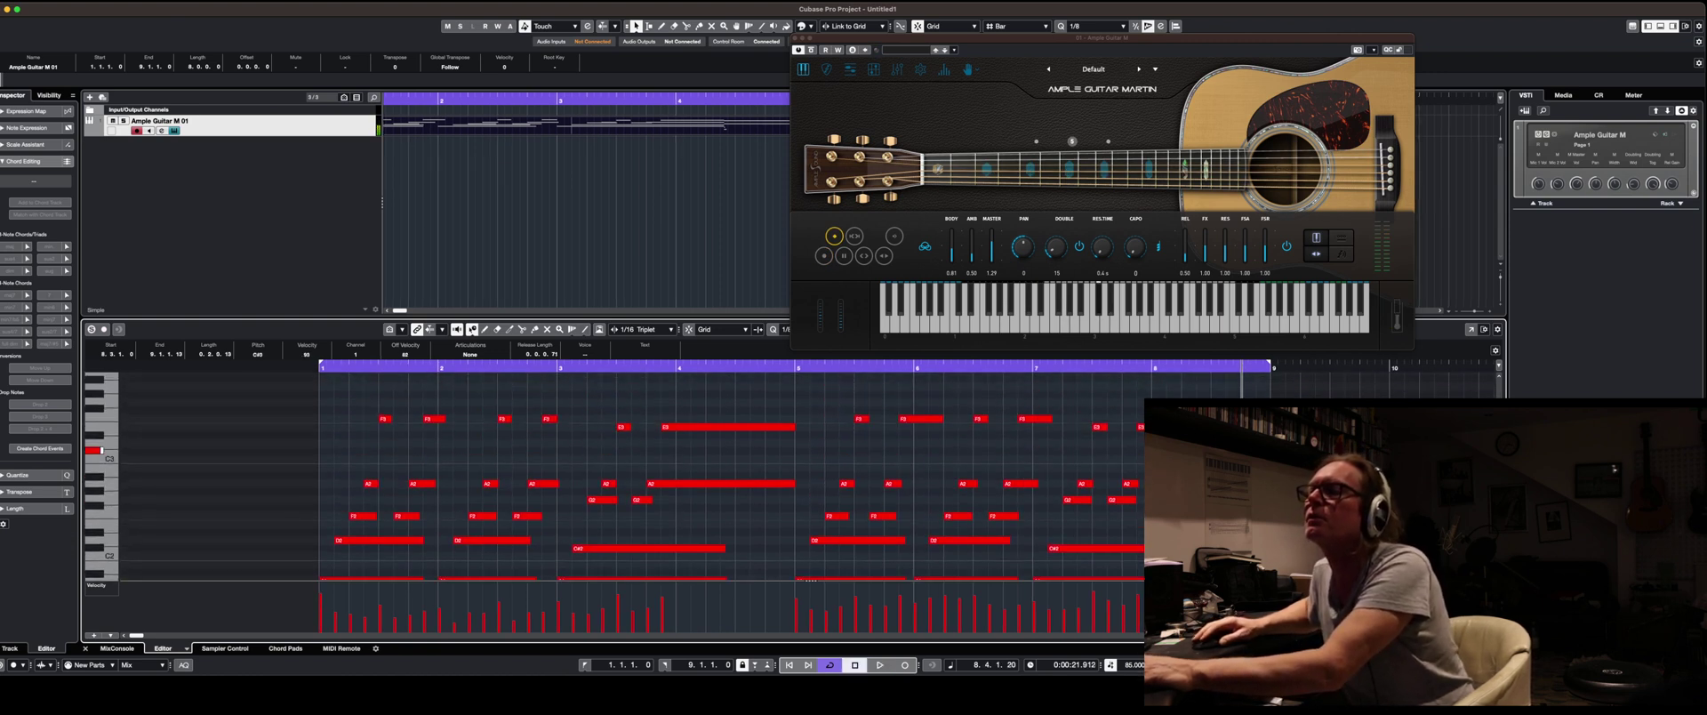
key(Up)
key(Up)
key(Up)
key(Up)
key(Up)
key(Up)
key(Up)
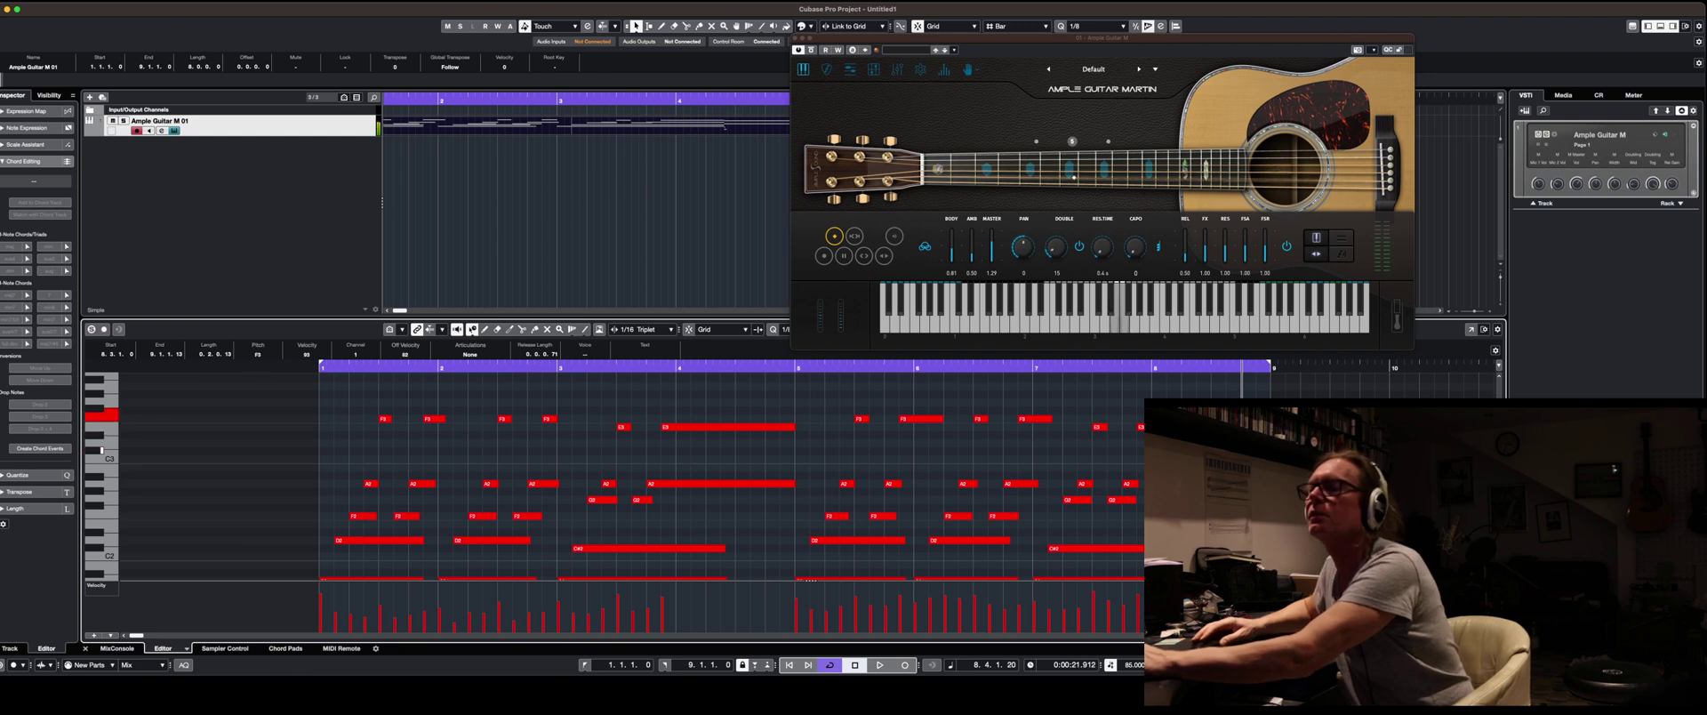
Play the part from bar 7, and set Ample Guitar M back to the articulation used by the C0 keyswitch.
click(1035, 367)
key(space)
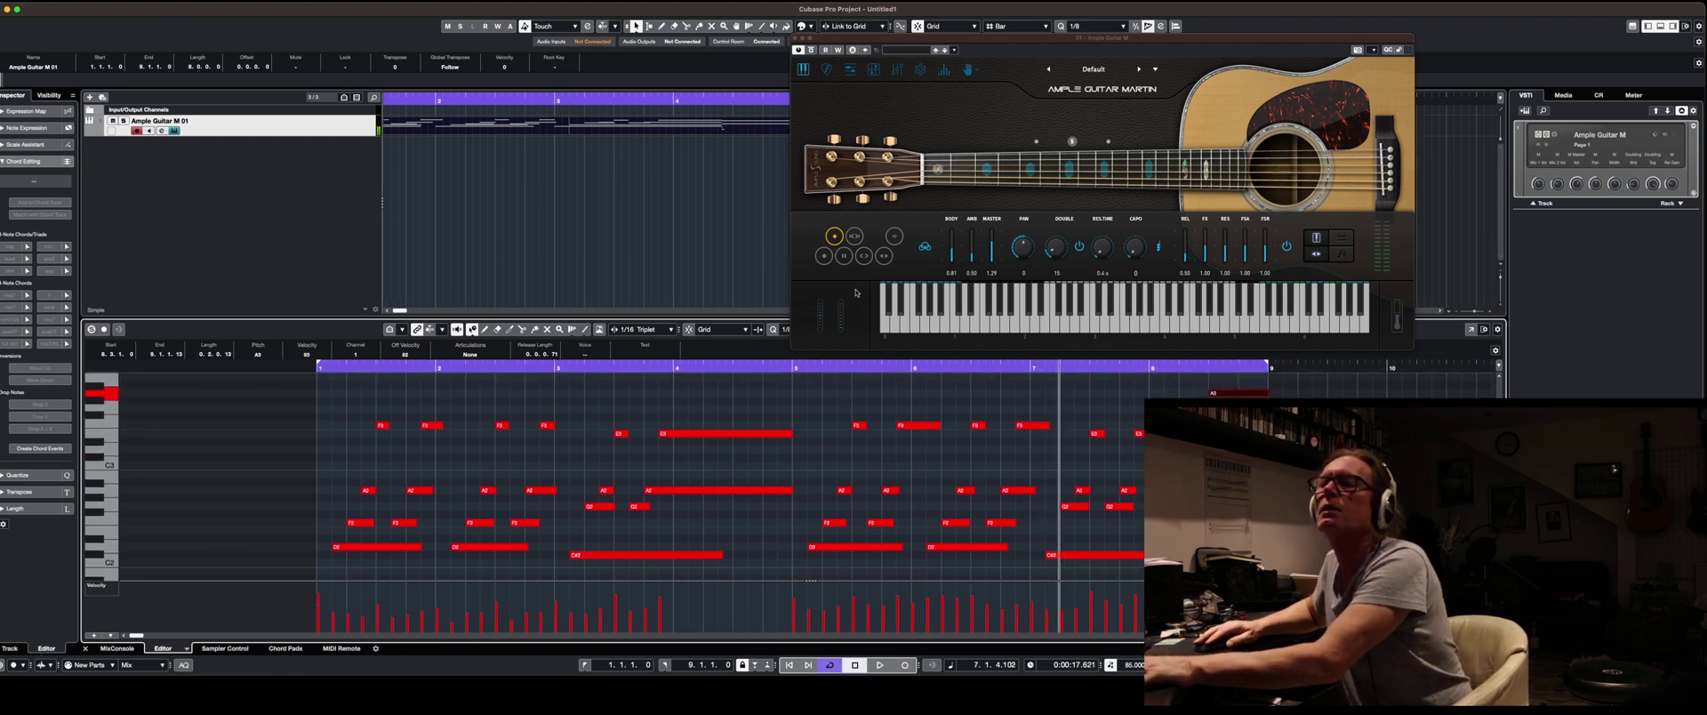
click(823, 255)
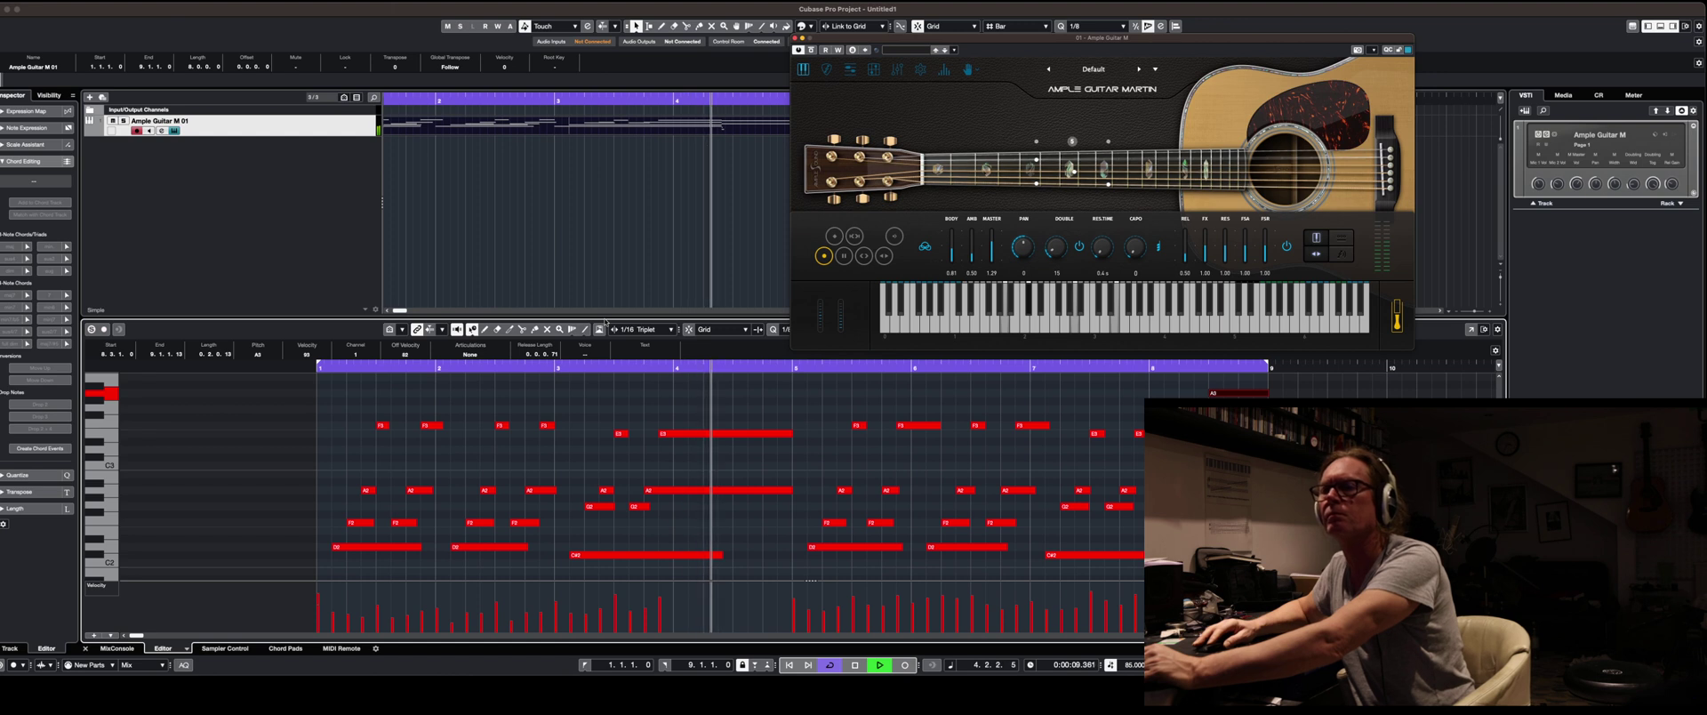
key(space)
Move the Ample Guitar M window down clear of the arrangement and return to the guitar part in the project area.
drag(963, 39, 971, 313)
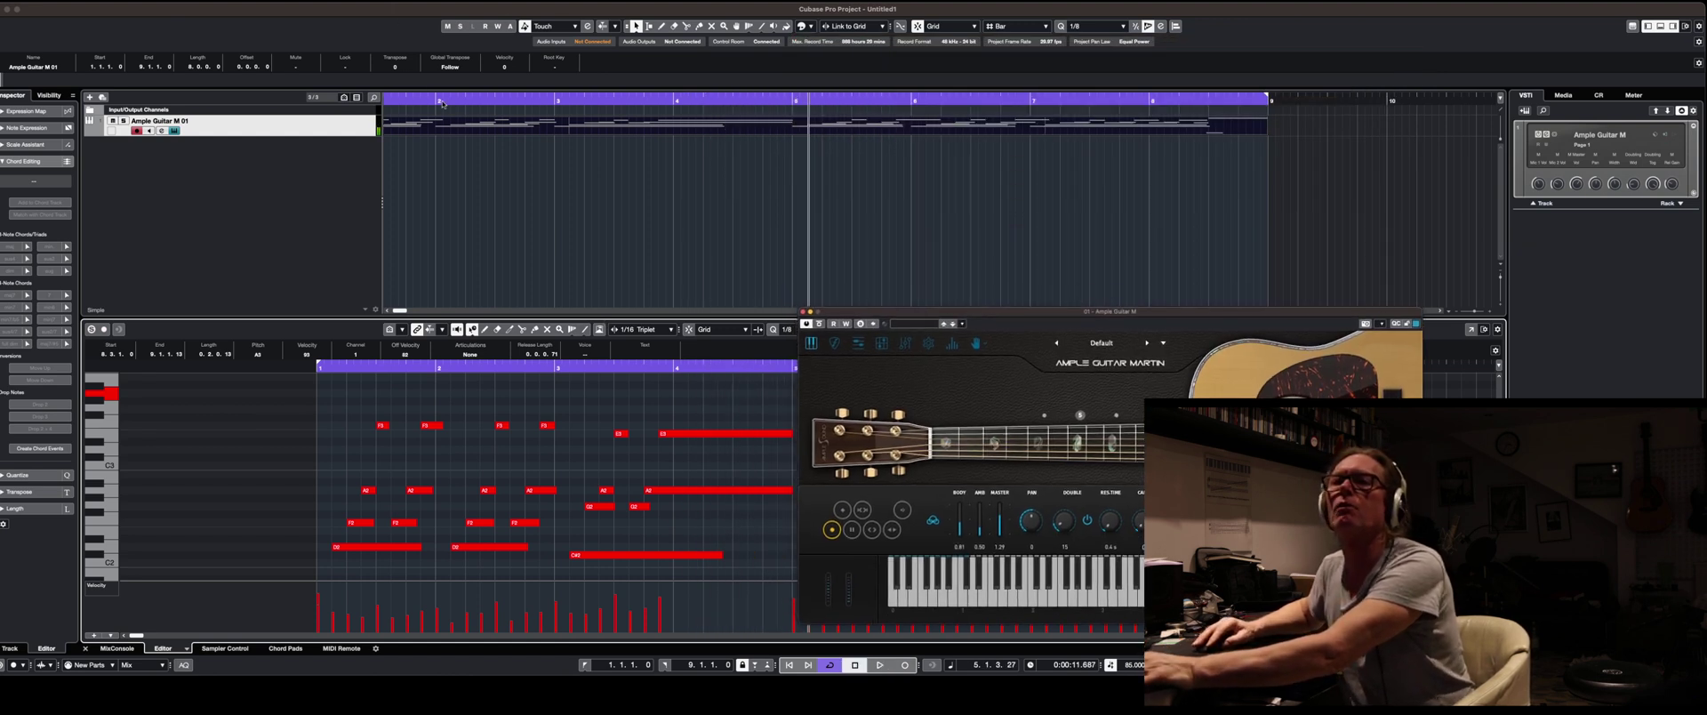
click(459, 129)
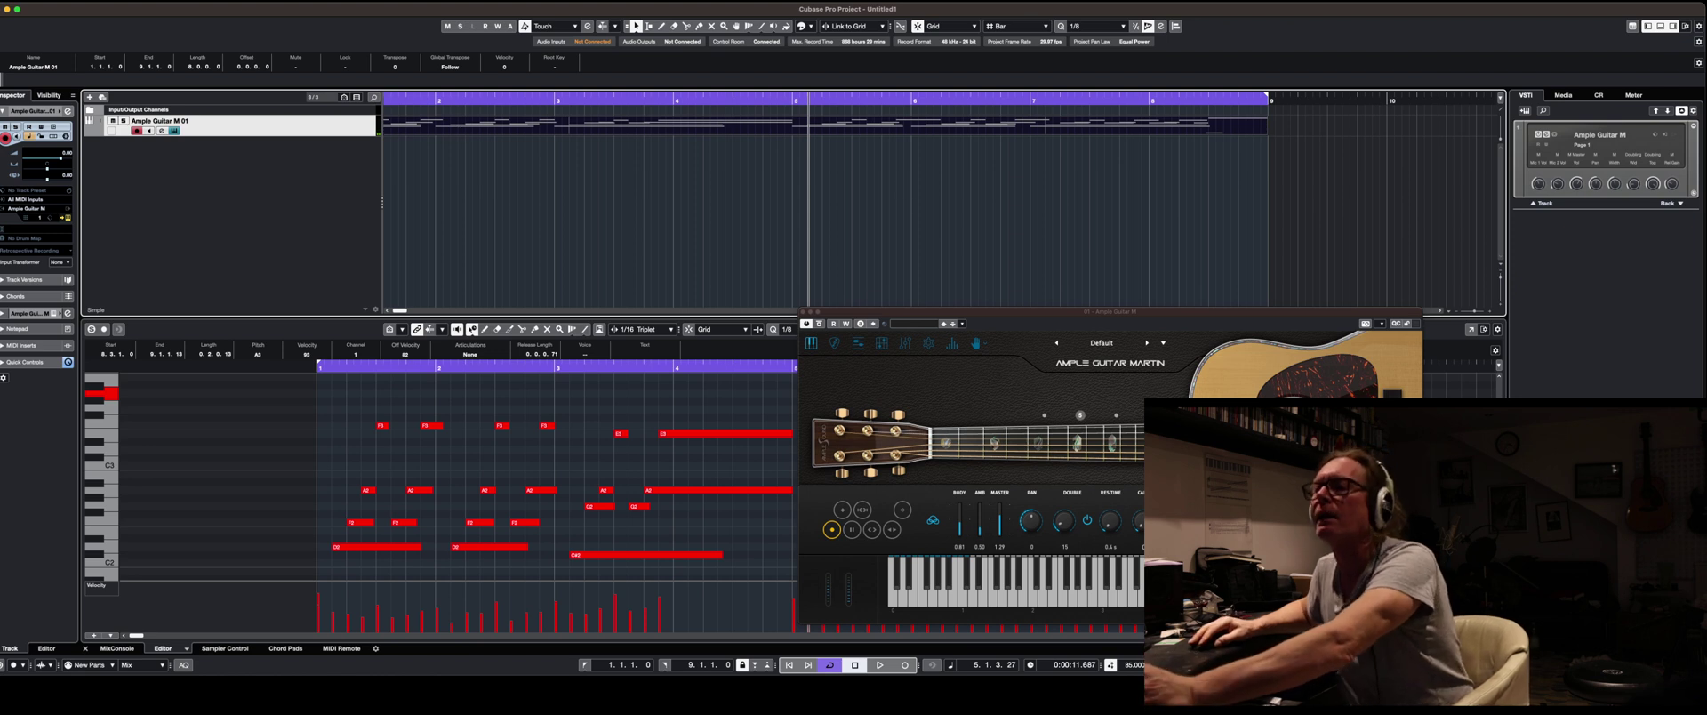
Add a new instrument track that uses Ample Guitar T, routed to Stereo Out.
click(1091, 526)
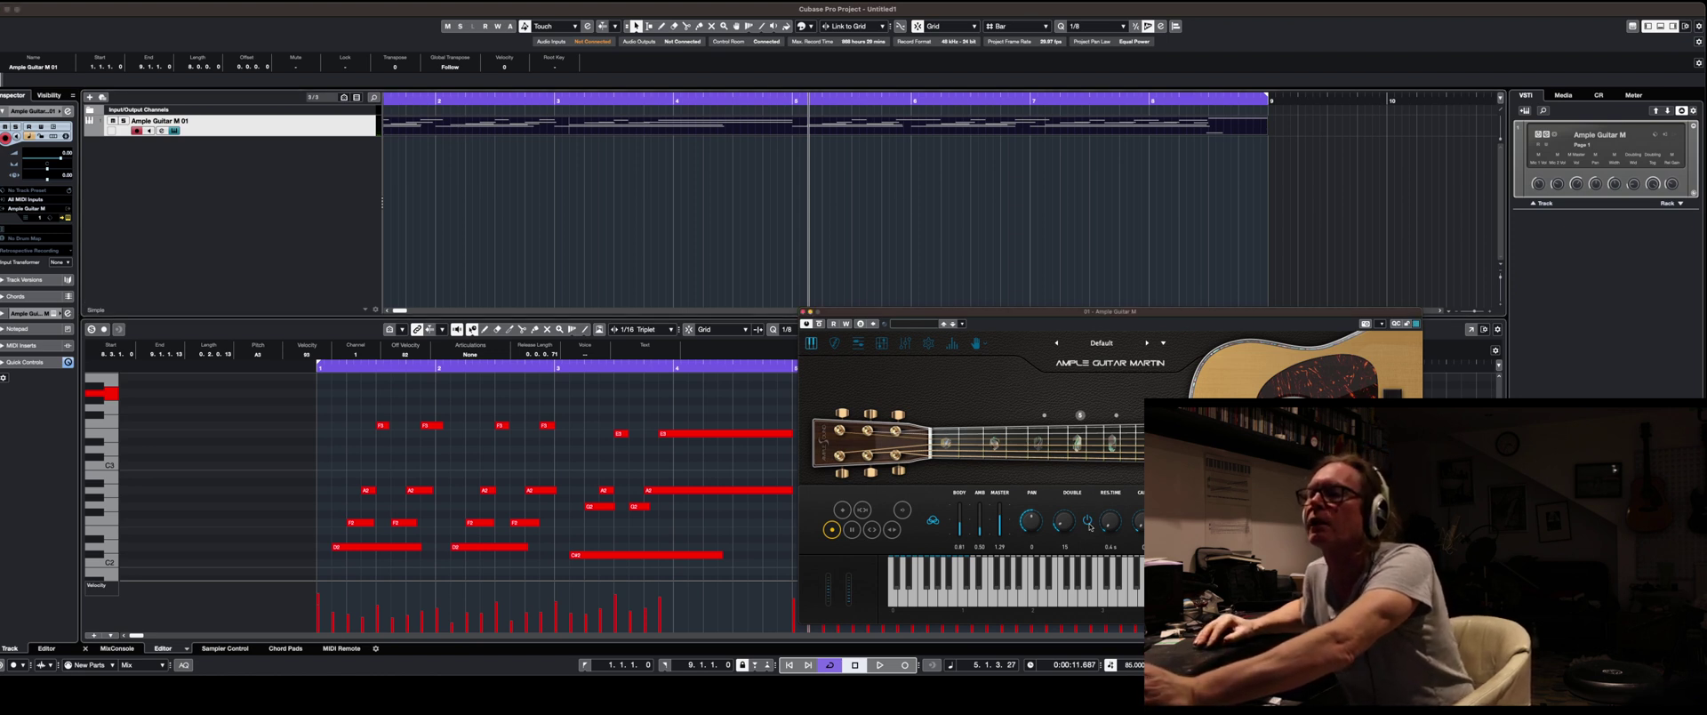
right_click(1555, 250)
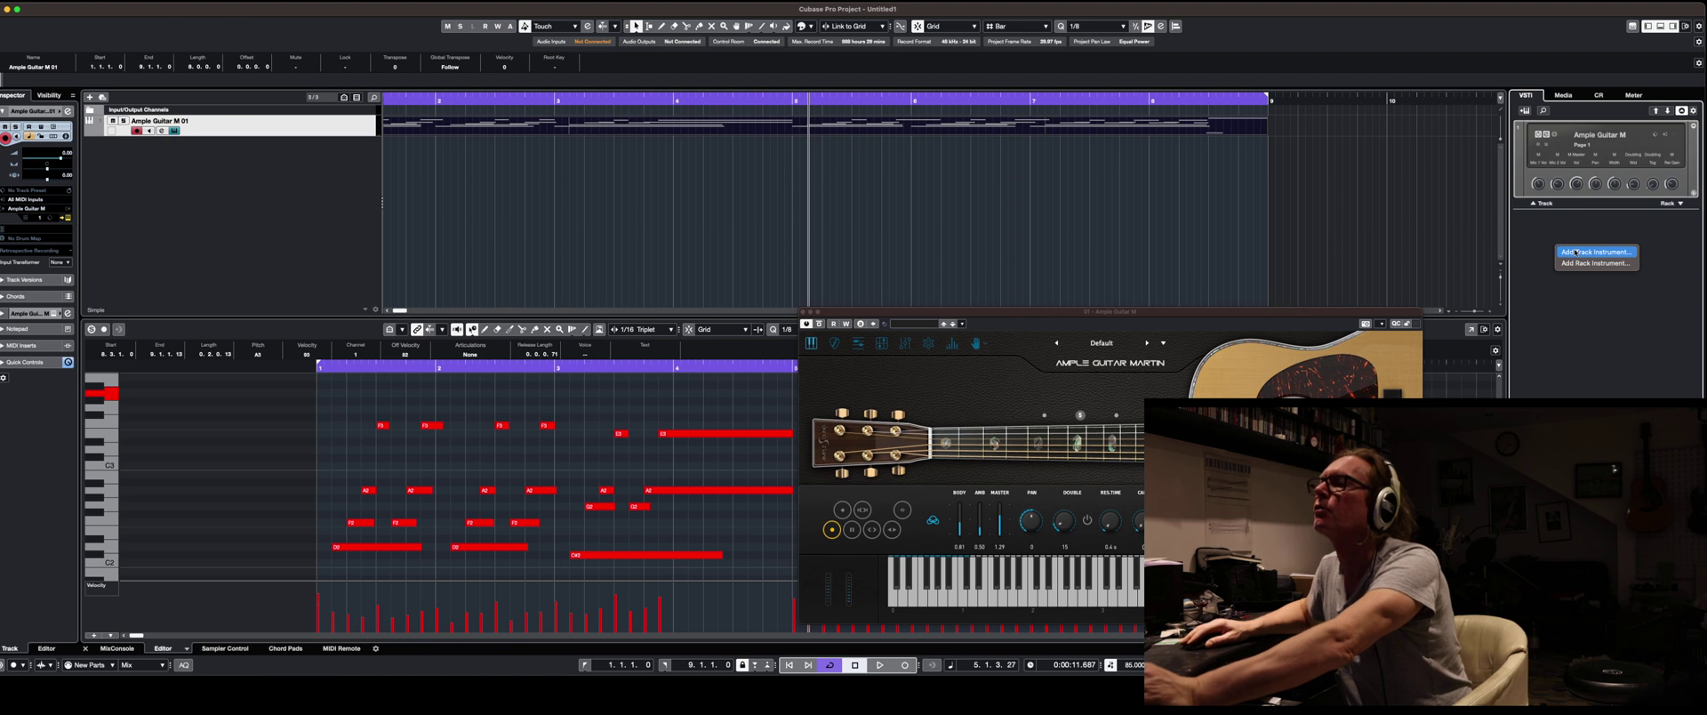
click(1575, 252)
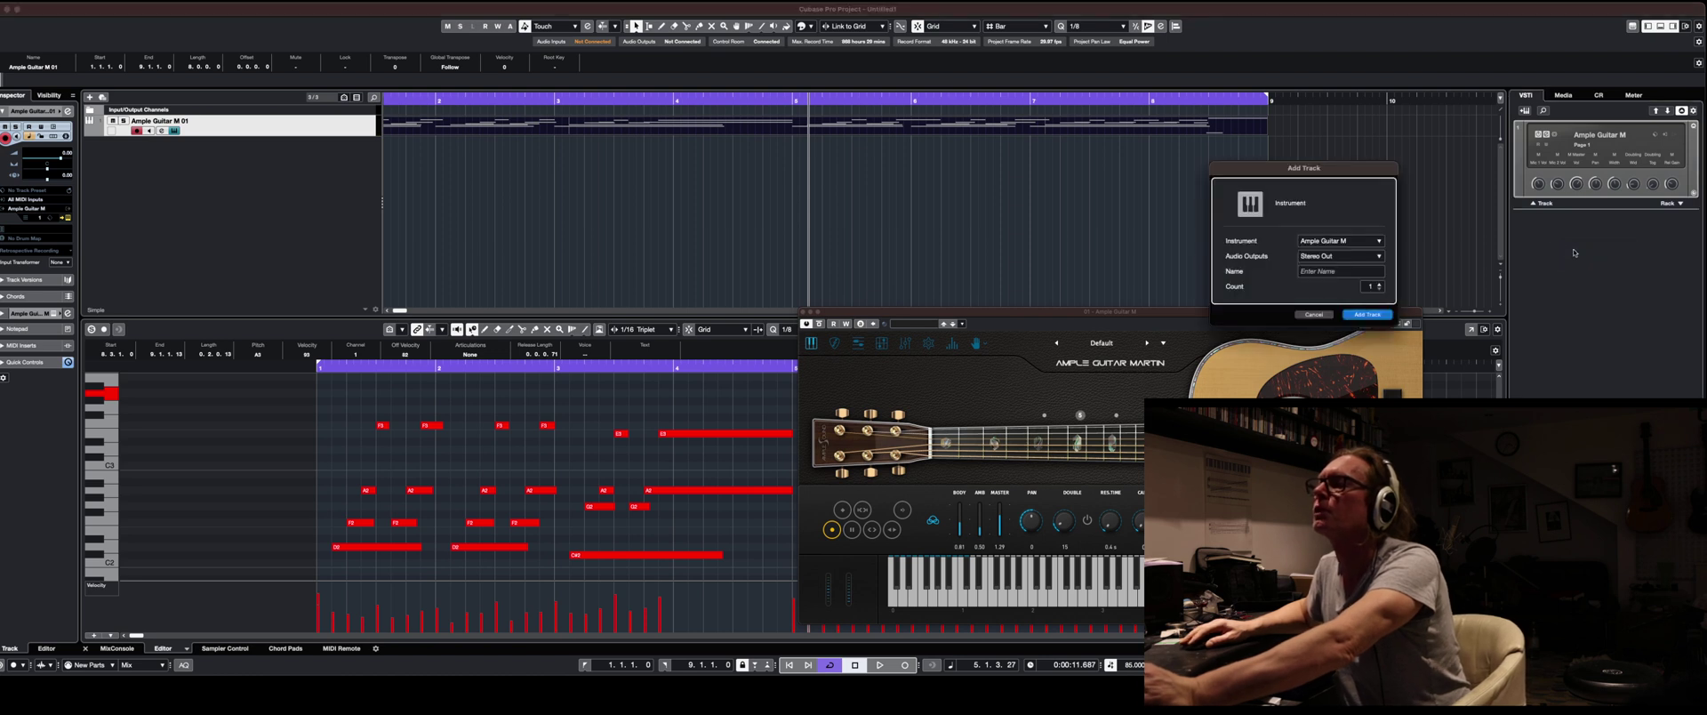
click(1337, 242)
scroll(1298, 334, down, 5)
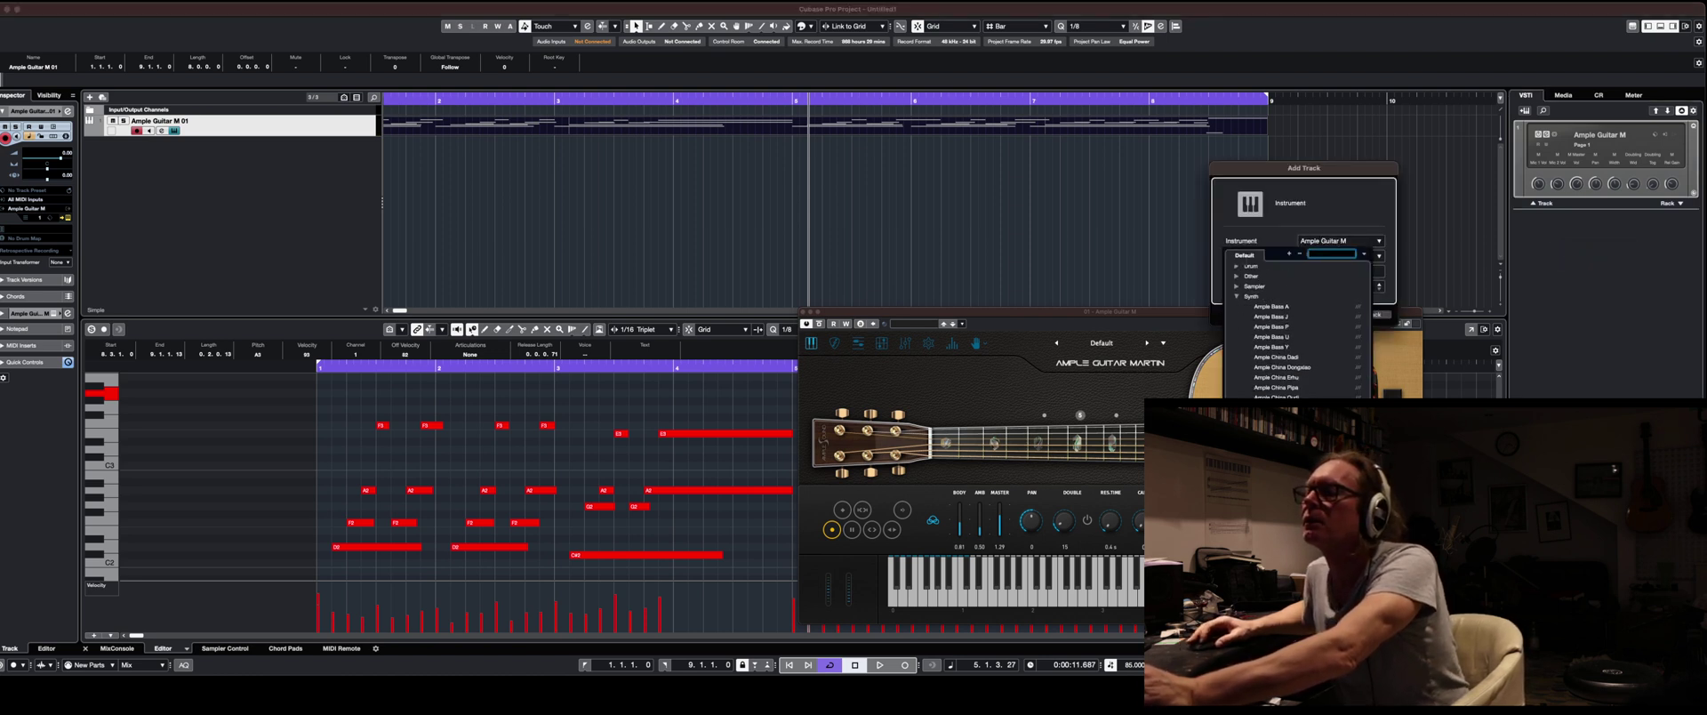
scroll(1298, 333, down, 2)
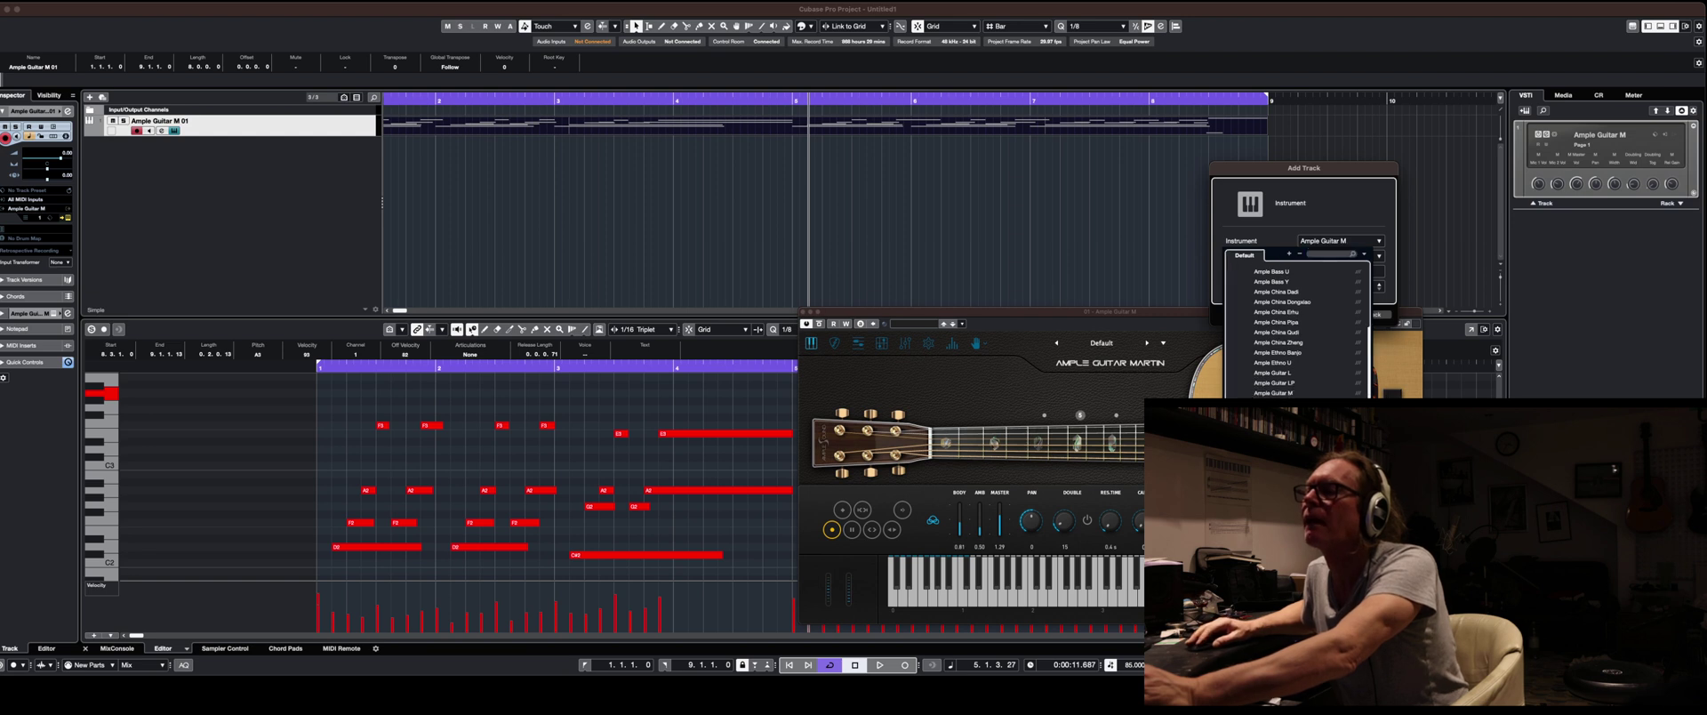
click(1369, 272)
click(1367, 315)
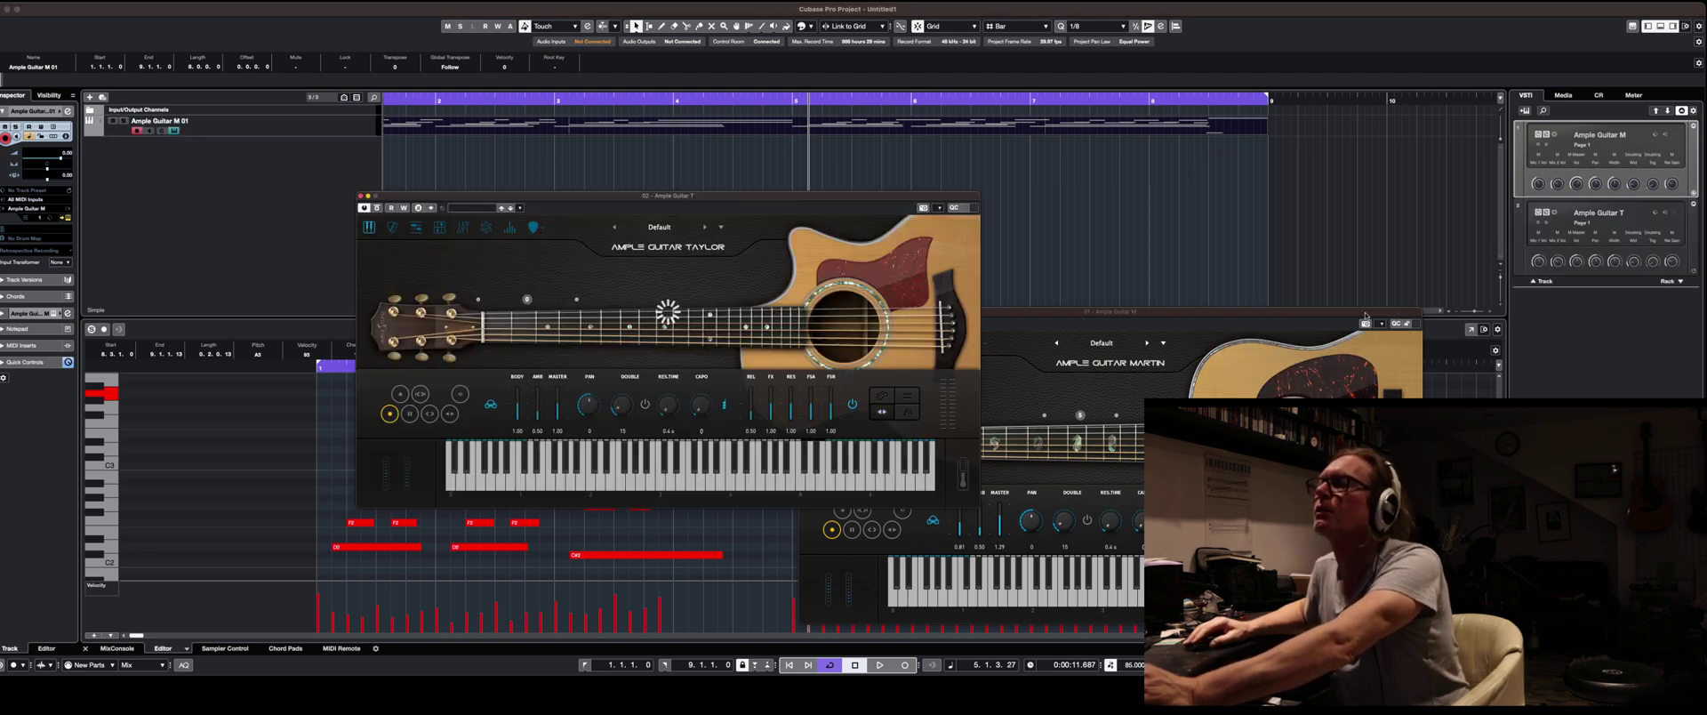
Copy the eight-bar Ample Guitar M part onto the Ample Guitar T track and set Ample Guitar T to Keyboard Mode.
drag(726, 199, 1009, 343)
drag(447, 126, 429, 157)
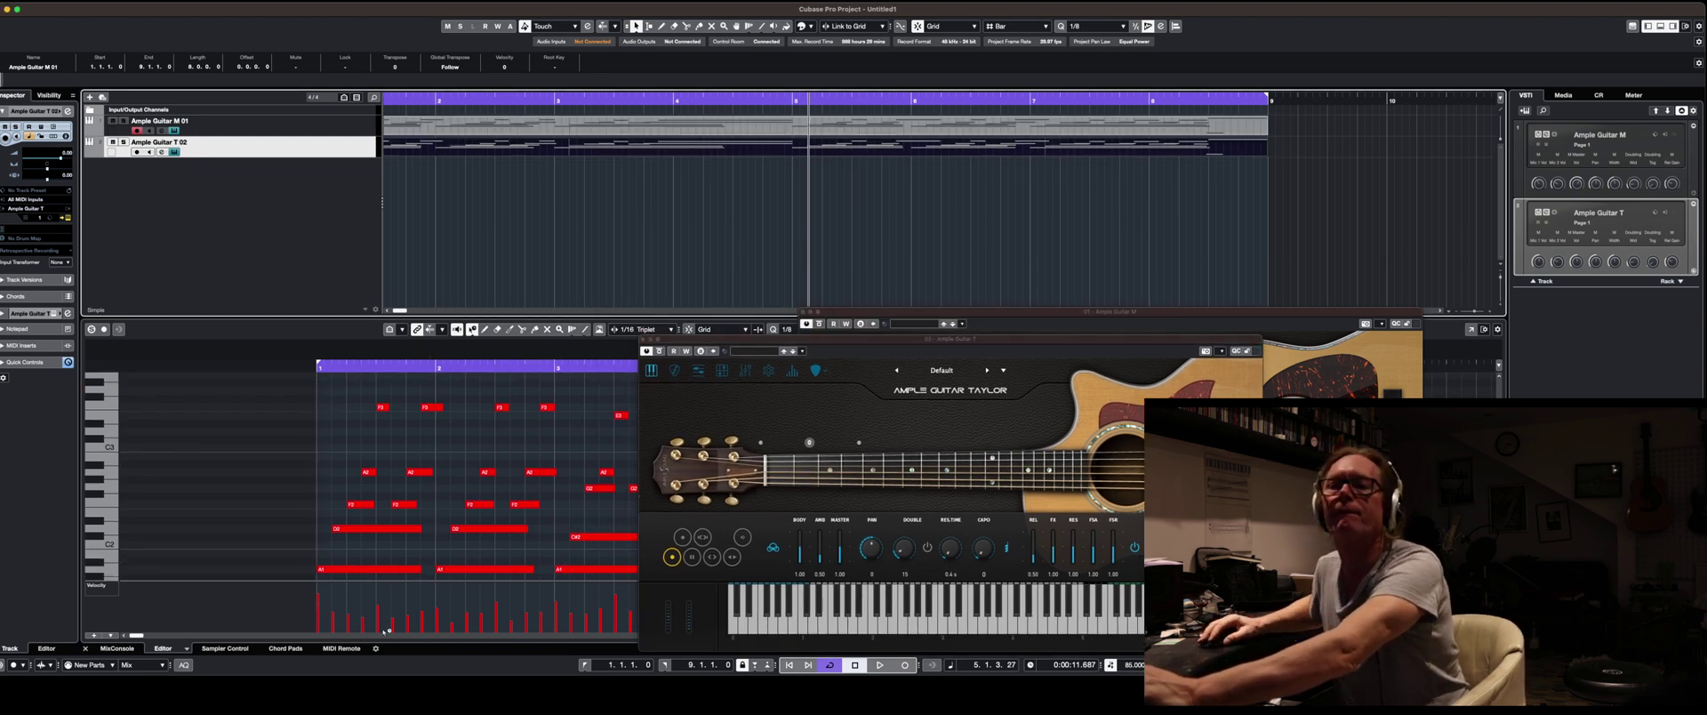
drag(1038, 346, 1013, 165)
click(1143, 363)
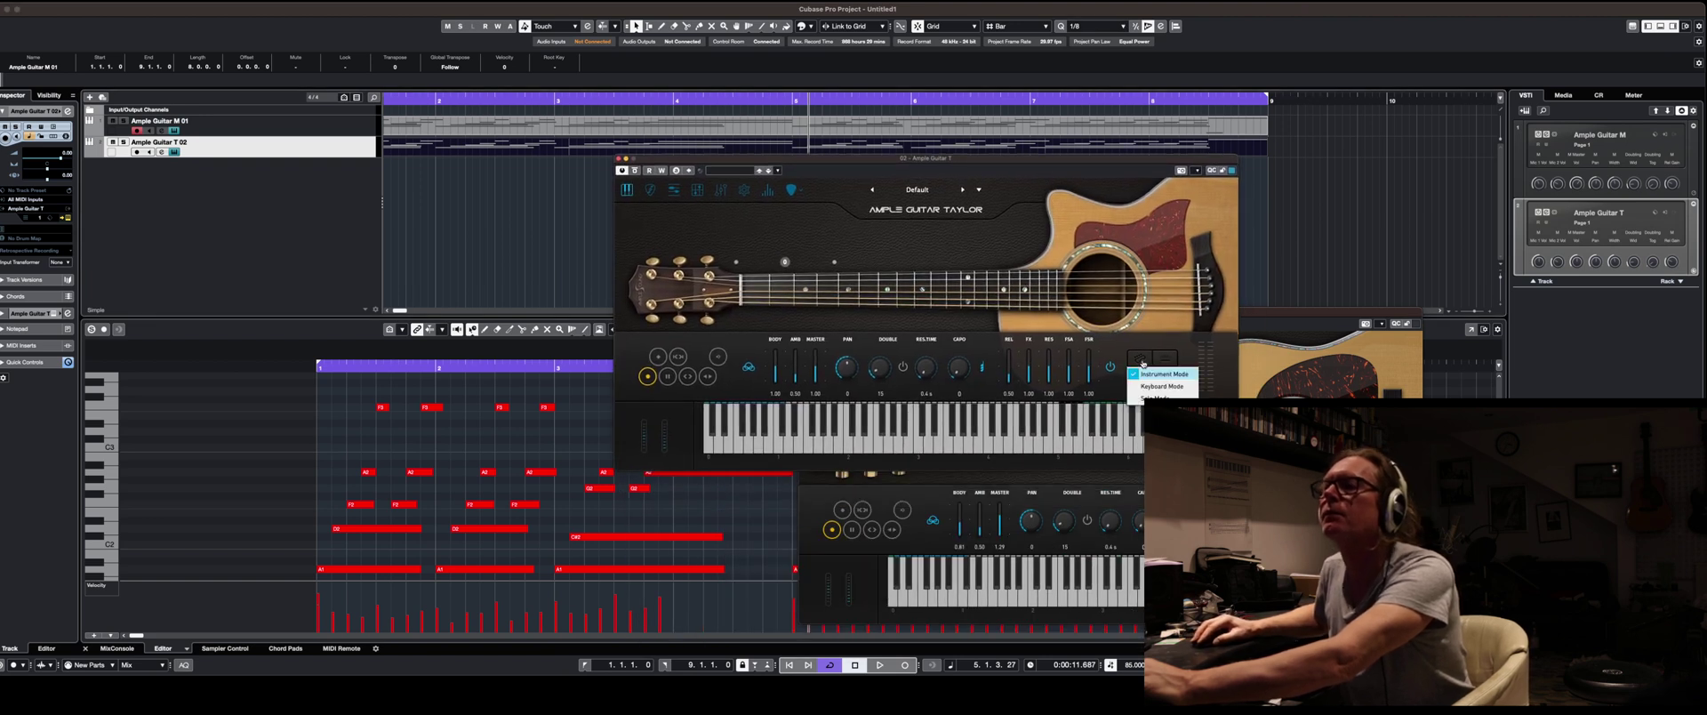
click(1151, 388)
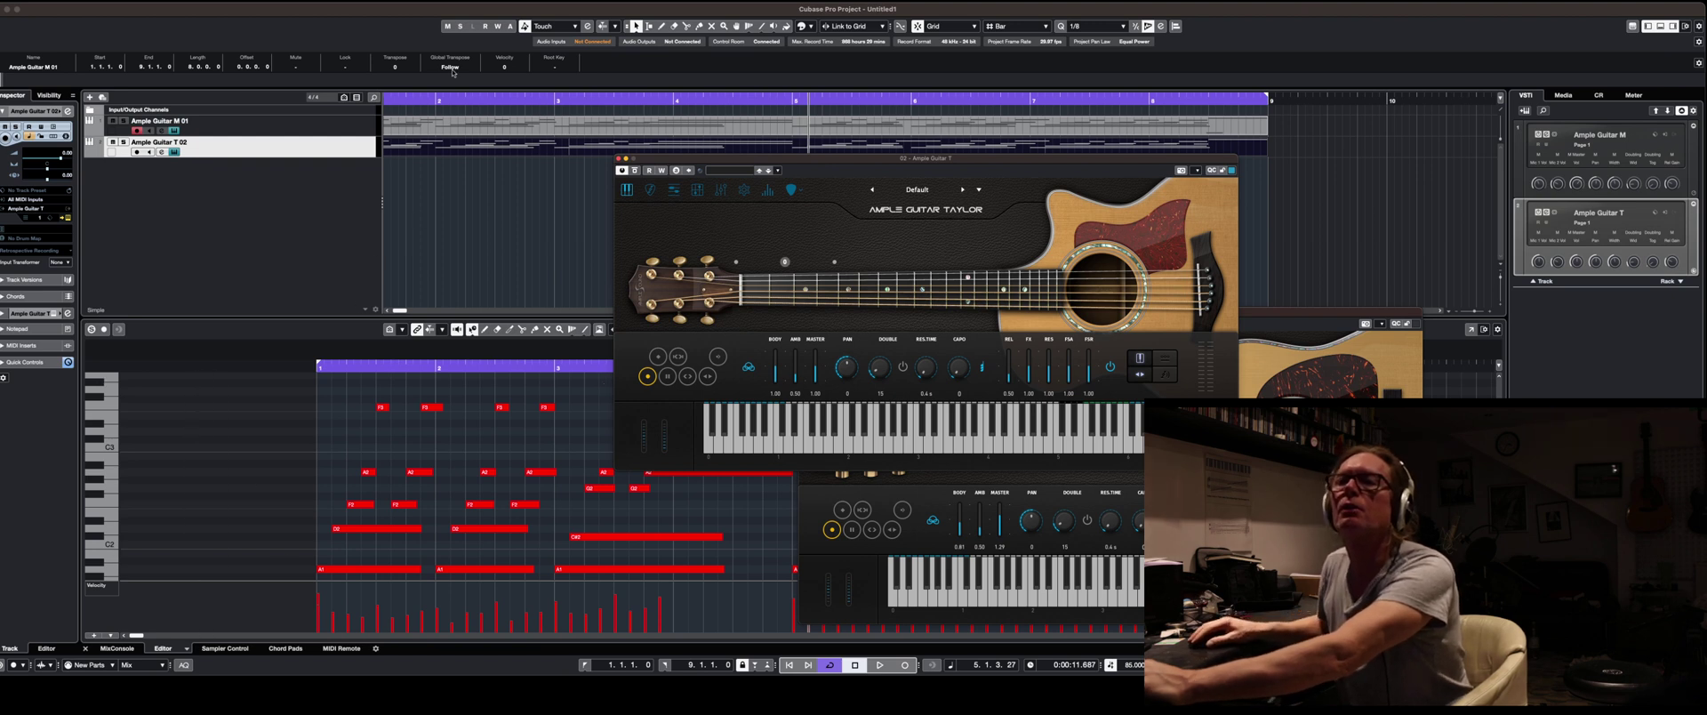
During playback from the start, pan Ample Guitar M to L40 and Ample Guitar T similarly right, with faders at -1.43 and -1.88 dB.
key(Home)
key(space)
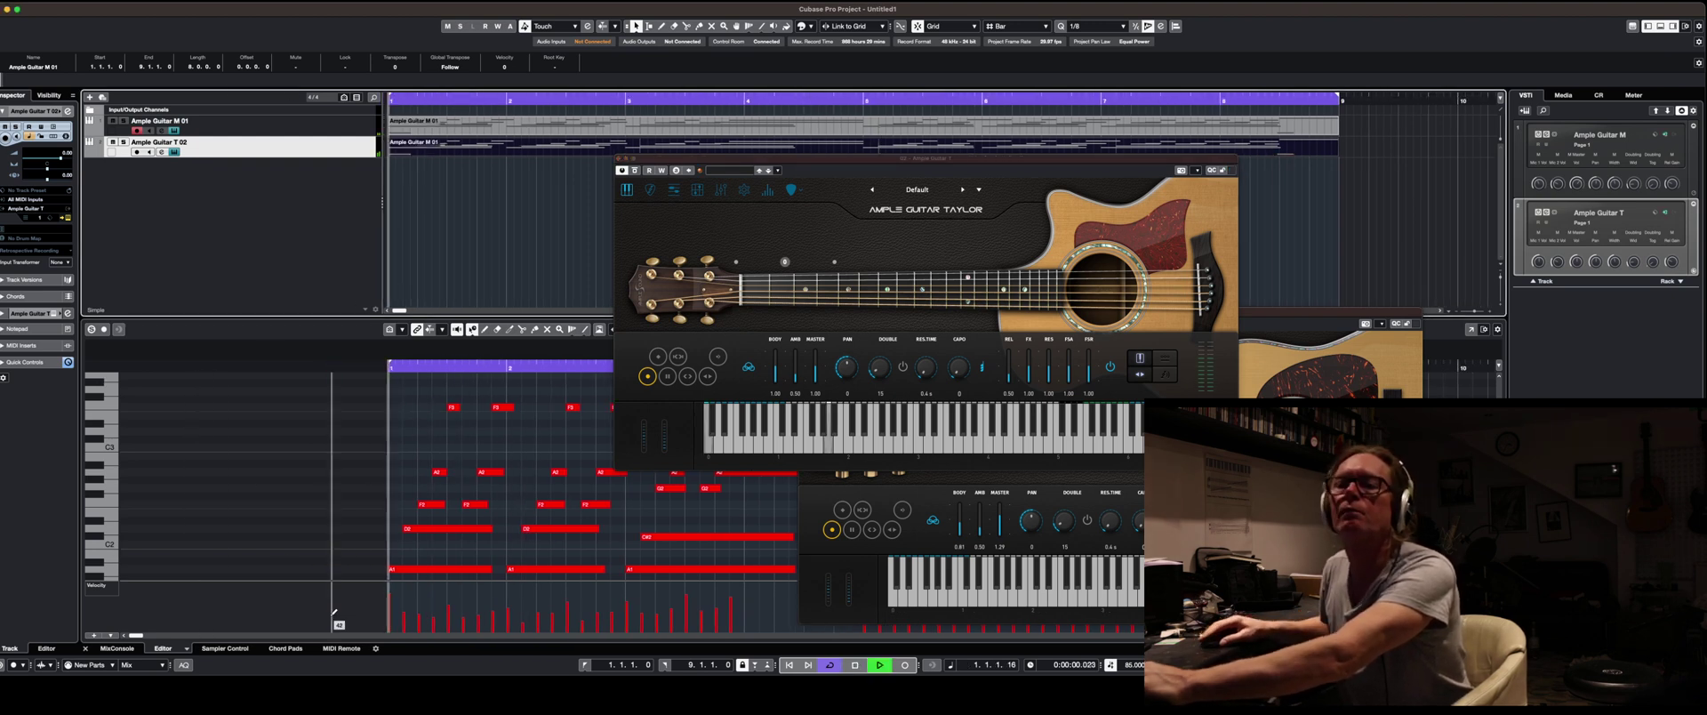
key(alt+F3)
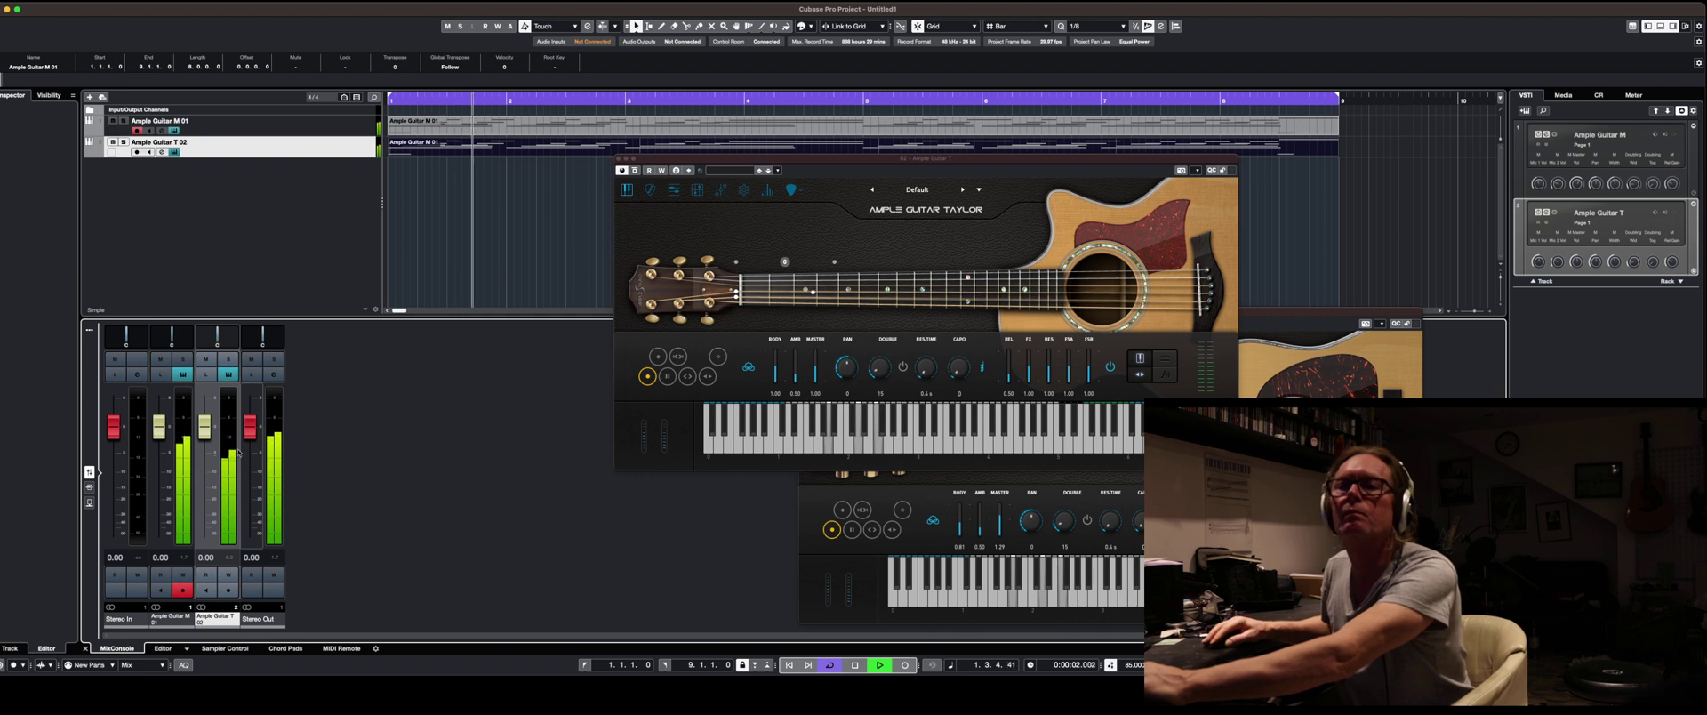
drag(172, 333, 219, 334)
drag(160, 427, 212, 441)
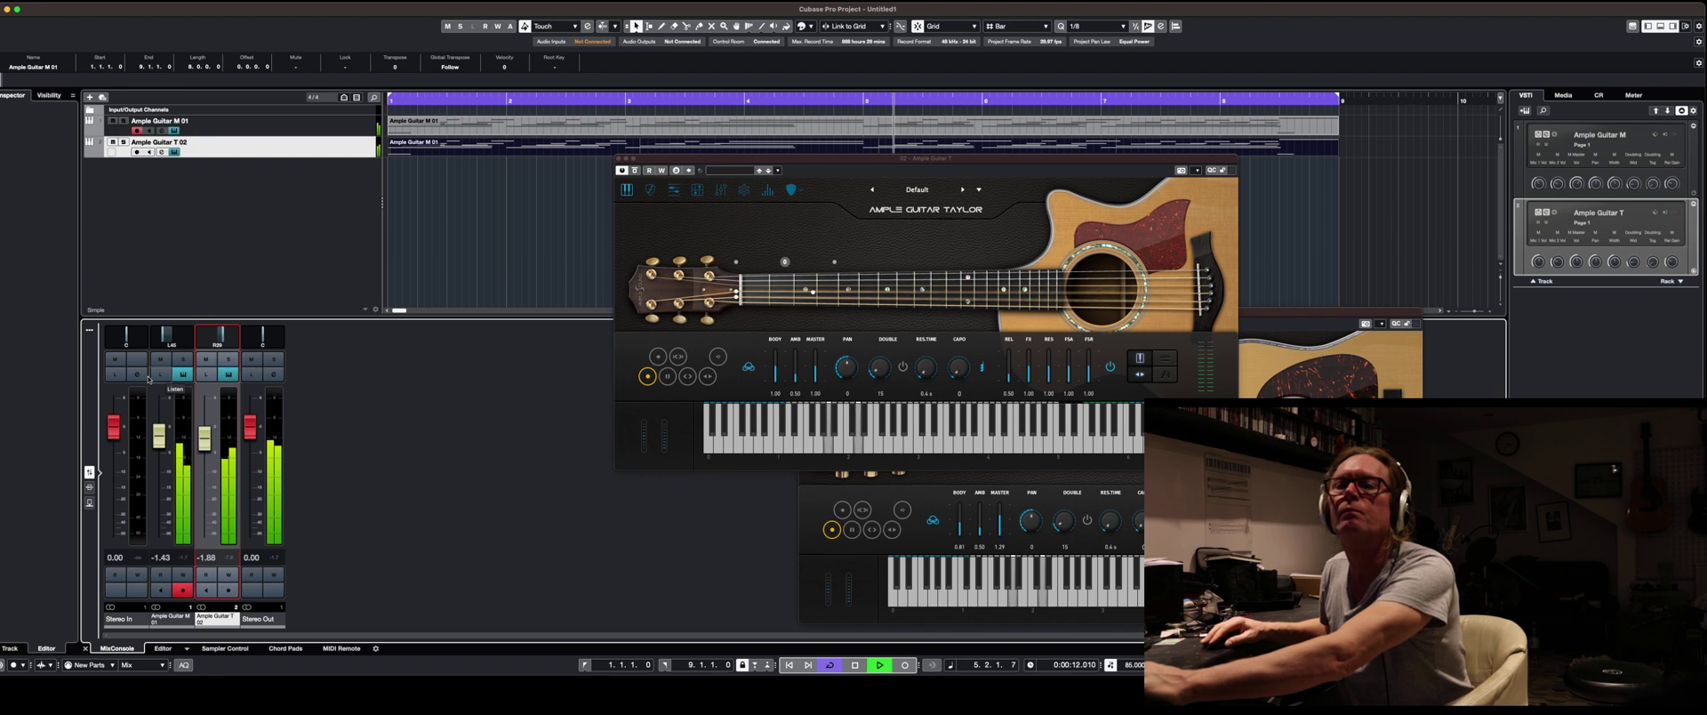
Roll off the low end of Ample Guitar M and Ample Guitar T with the lowest band of each channel's EQ.
click(176, 375)
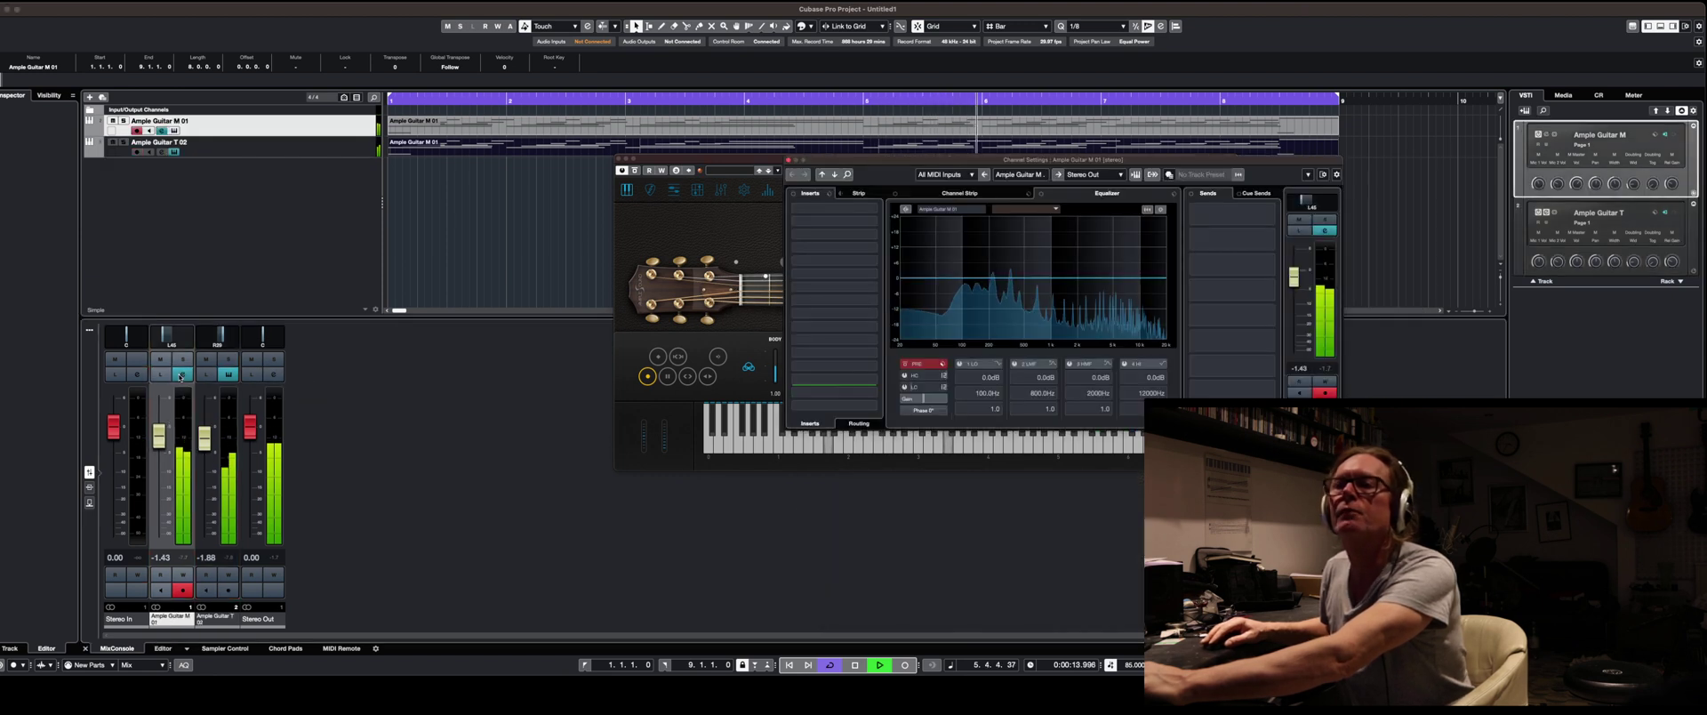
drag(907, 279, 907, 347)
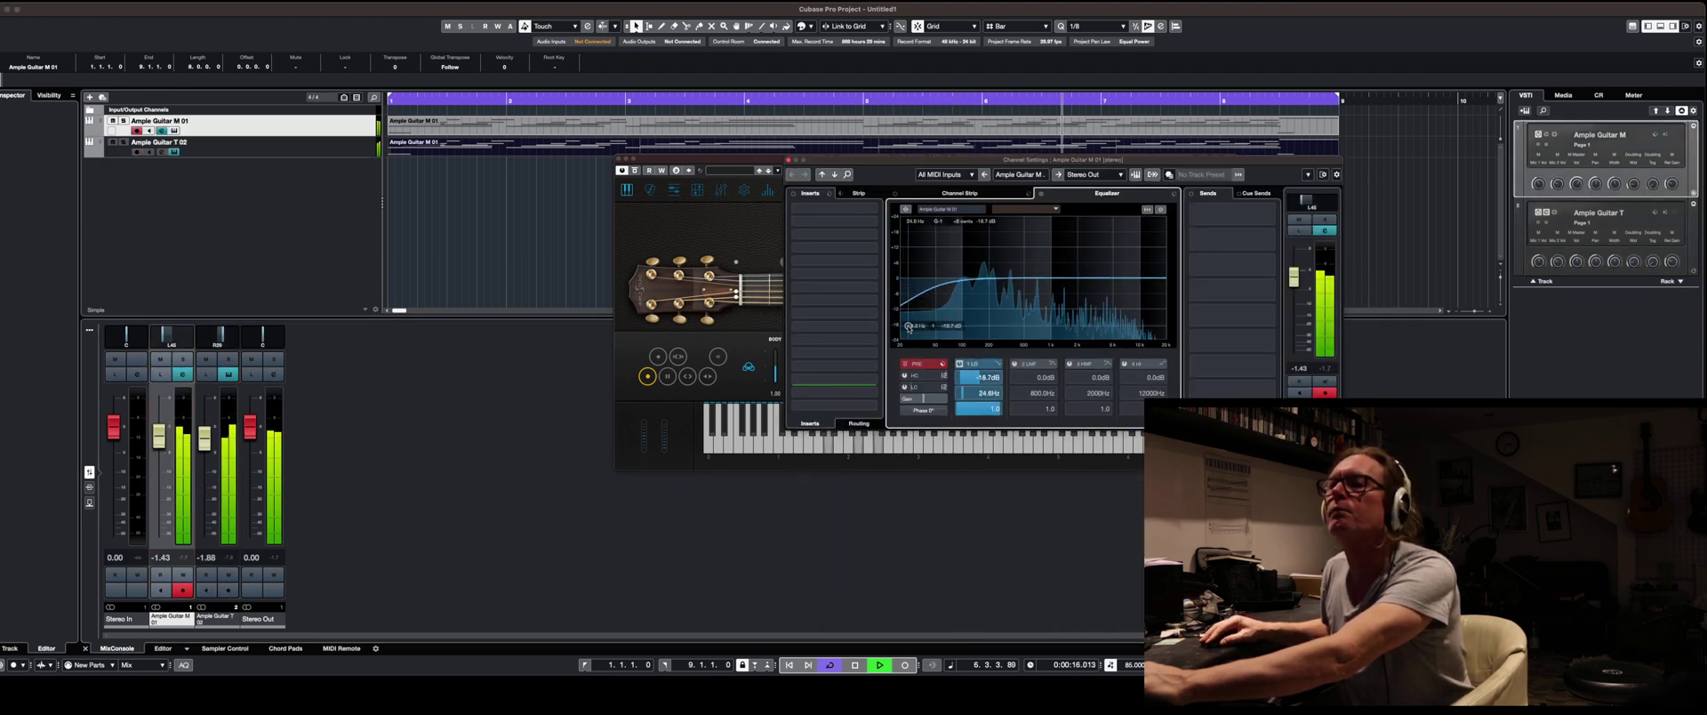
click(233, 377)
click(233, 377)
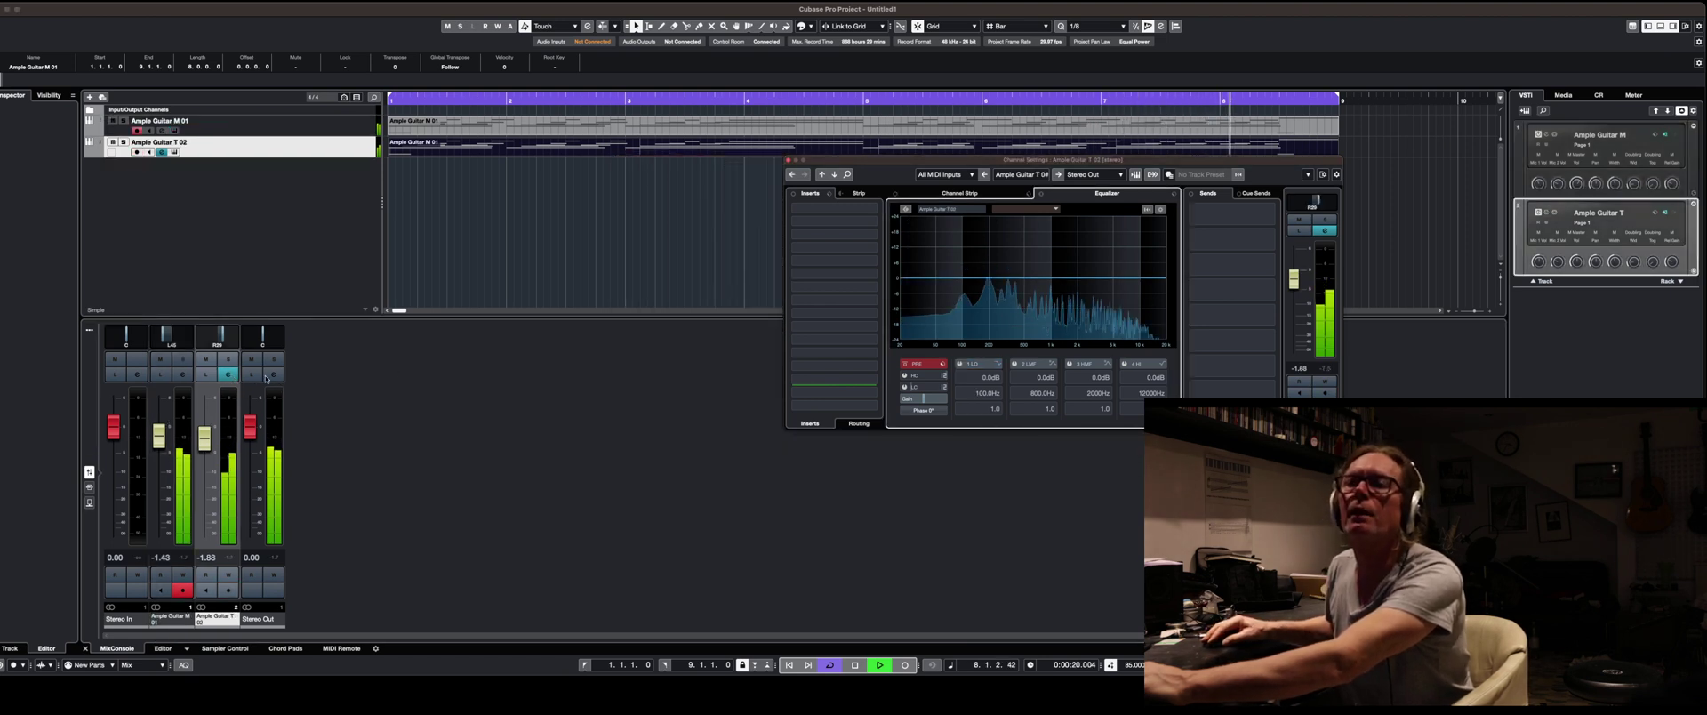
drag(926, 280, 911, 339)
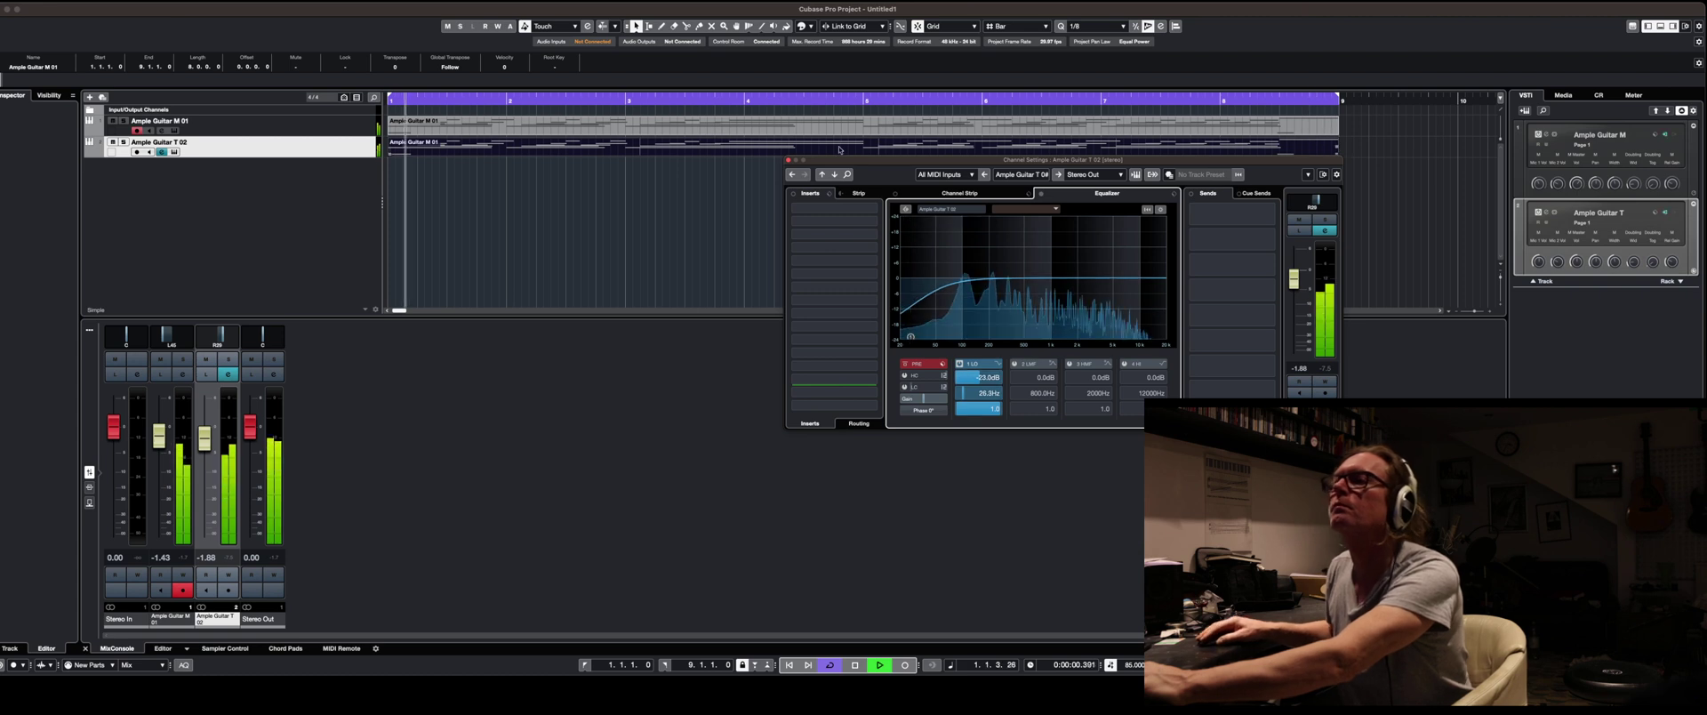
click(787, 160)
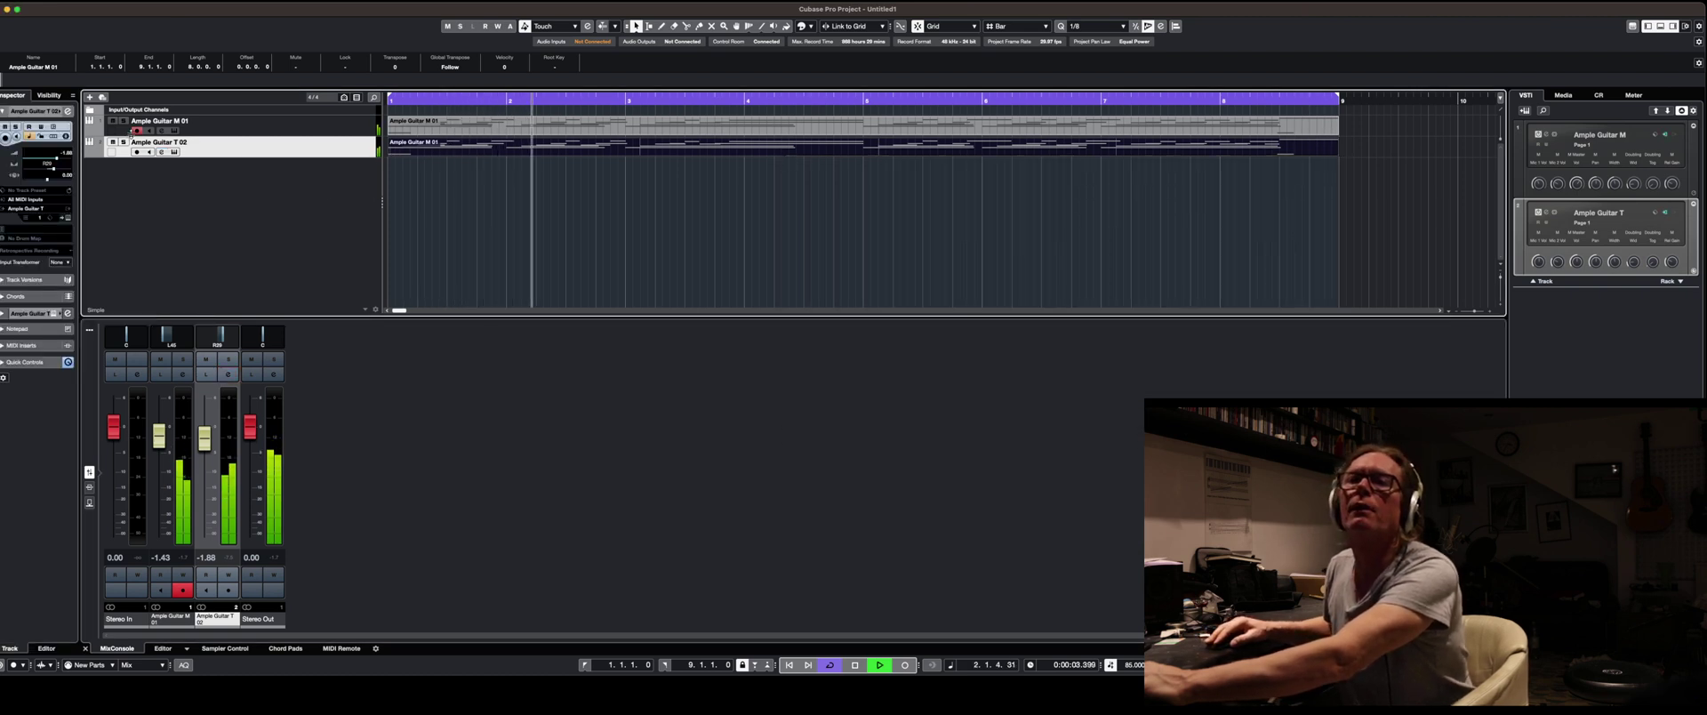
Duplicate both guitar parts so they repeat from bar 9, and extend the cycle range to bar 17.
key(Up)
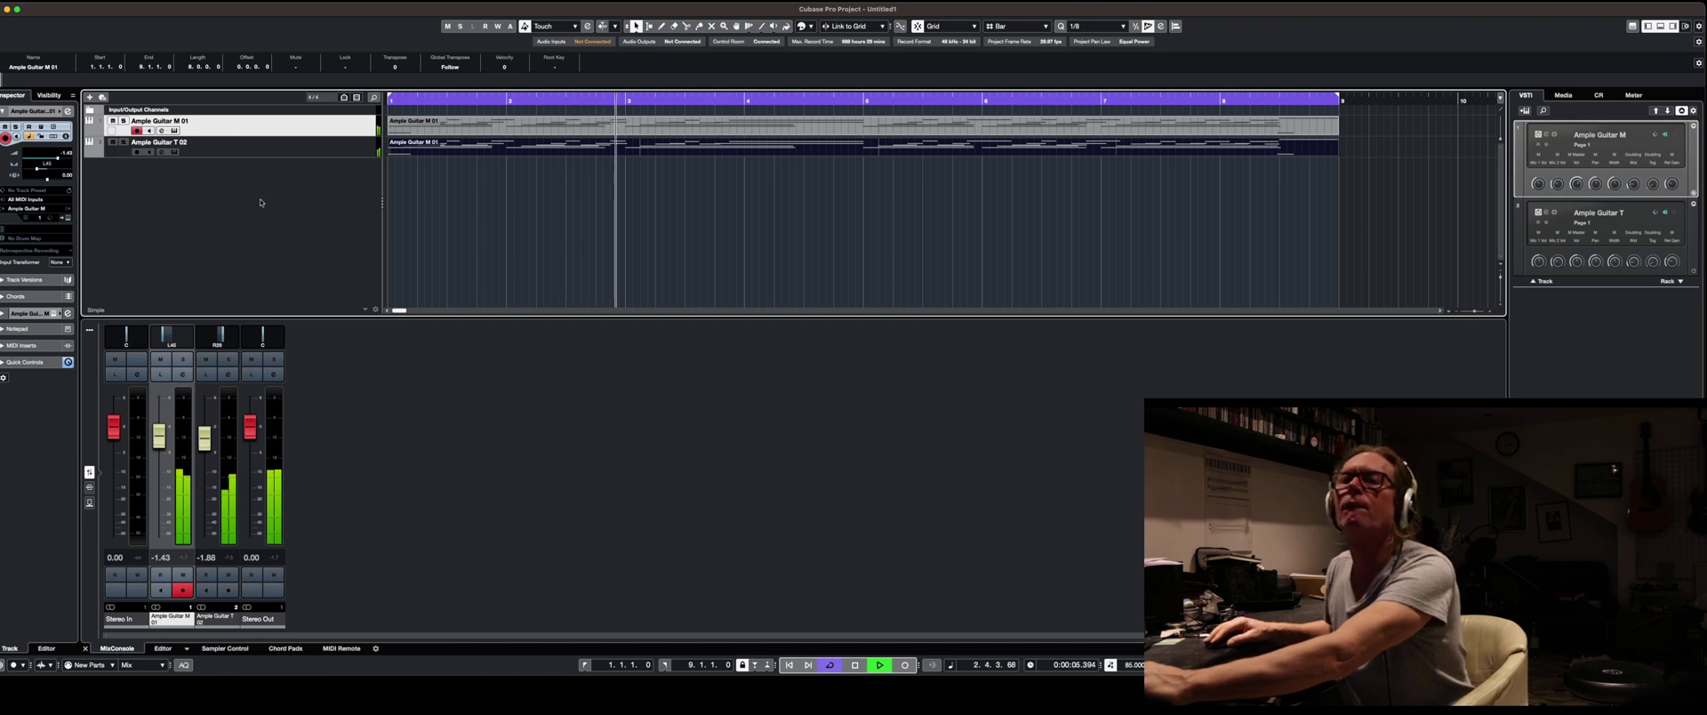
drag(1475, 312, 1470, 312)
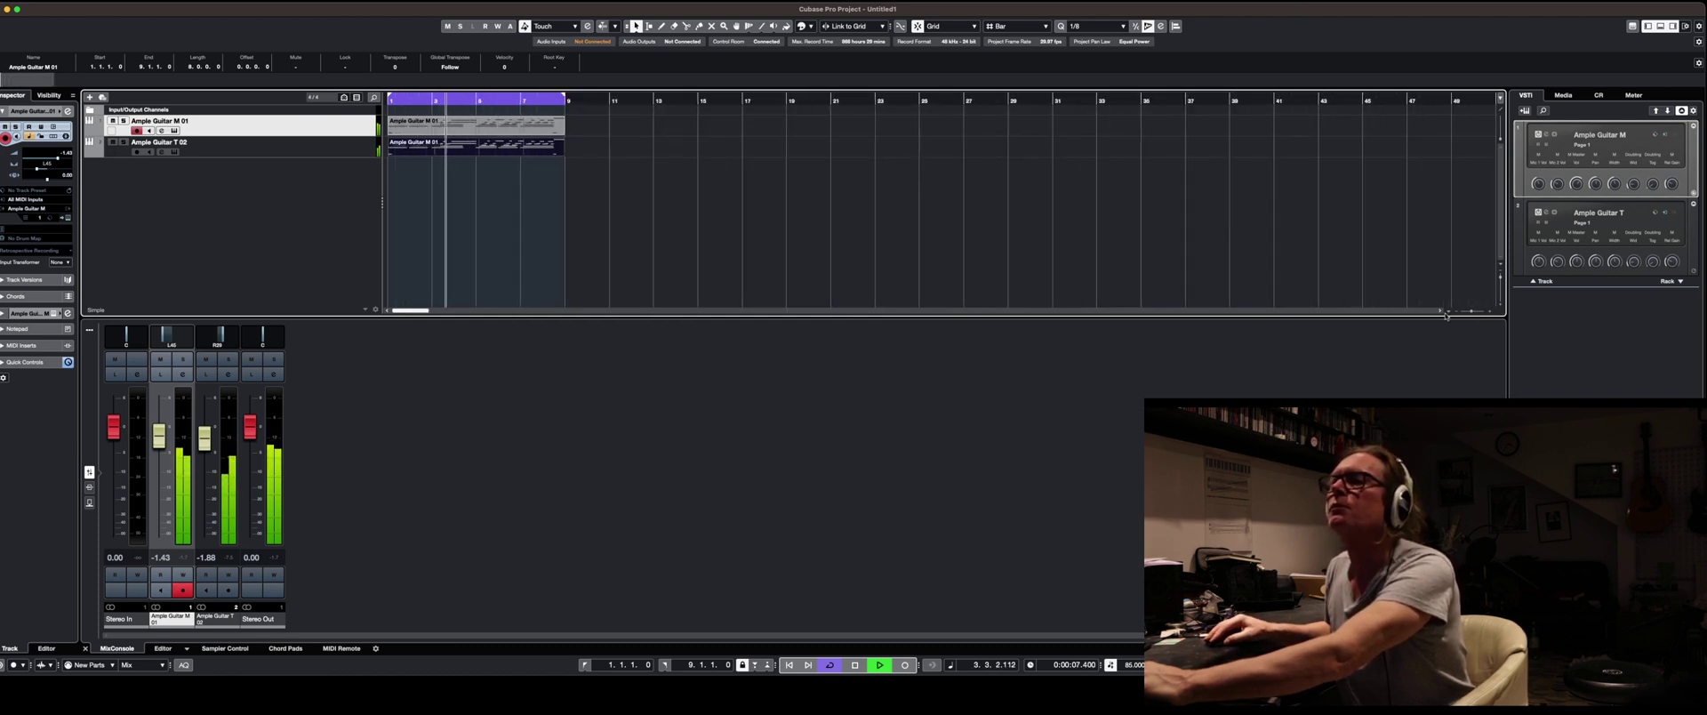
drag(1254, 317, 1254, 459)
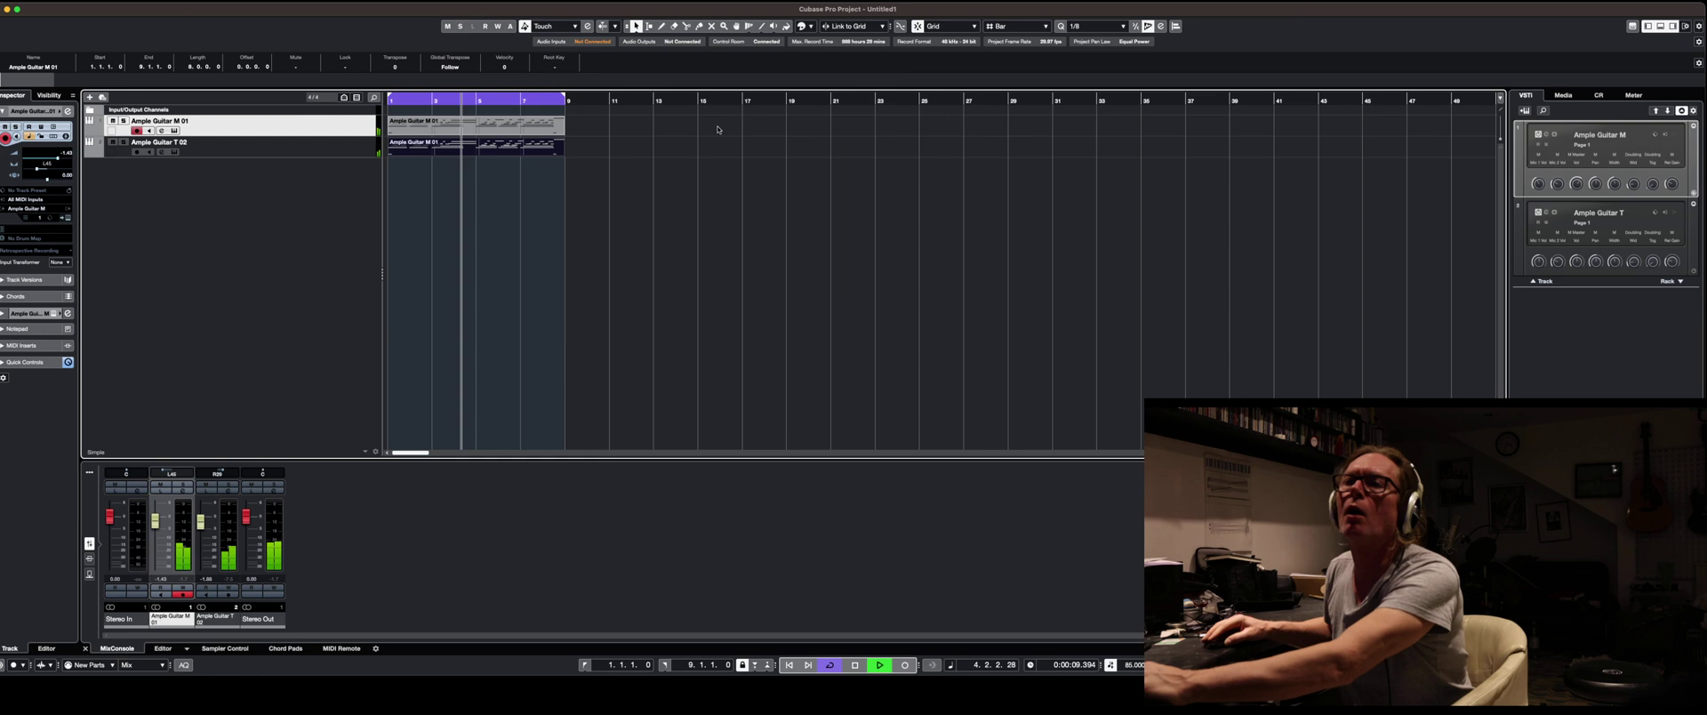
key(space)
click(585, 149)
drag(585, 149, 467, 183)
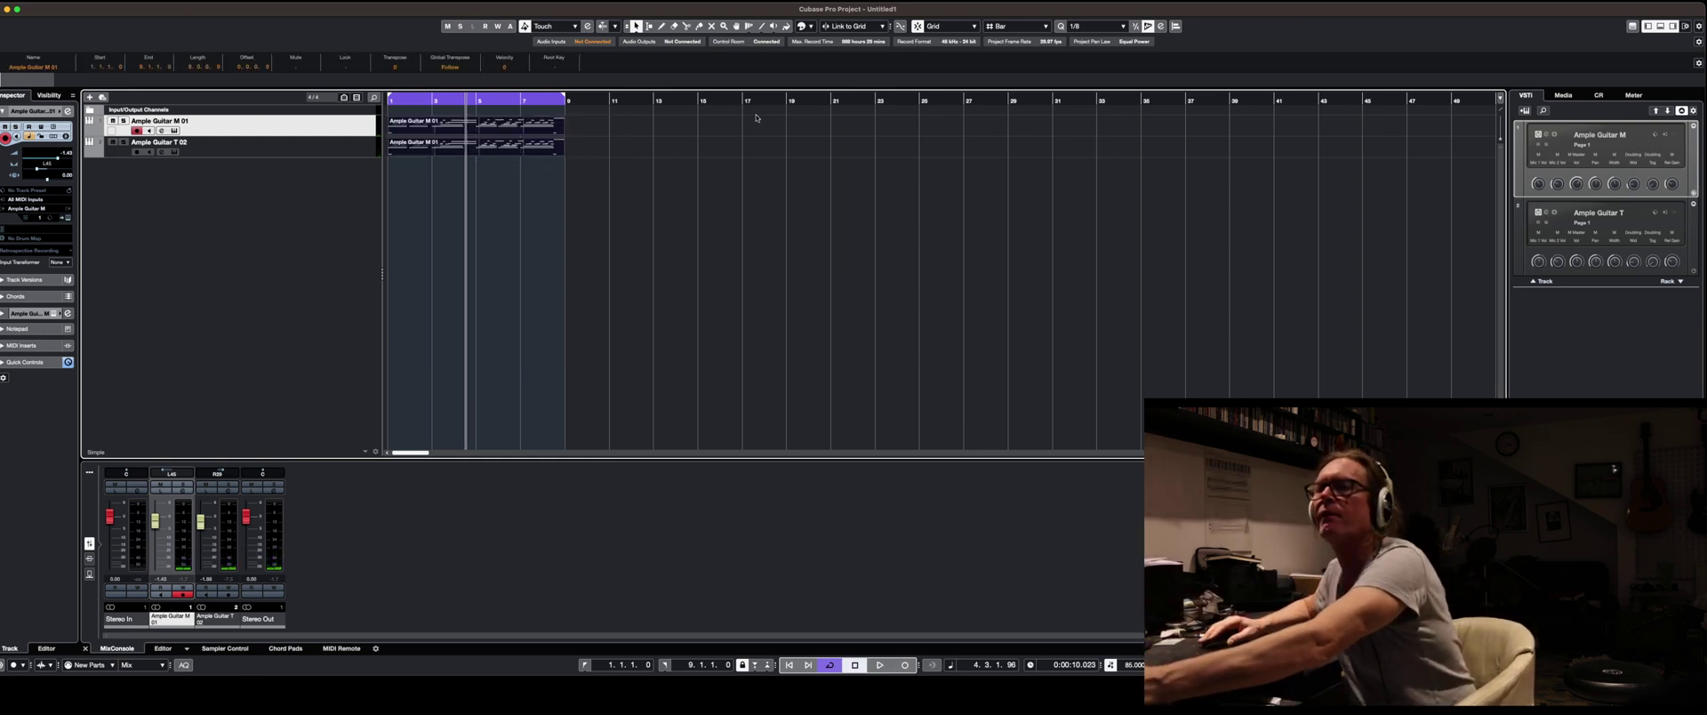
key(super+d)
drag(560, 99, 742, 102)
key(Home)
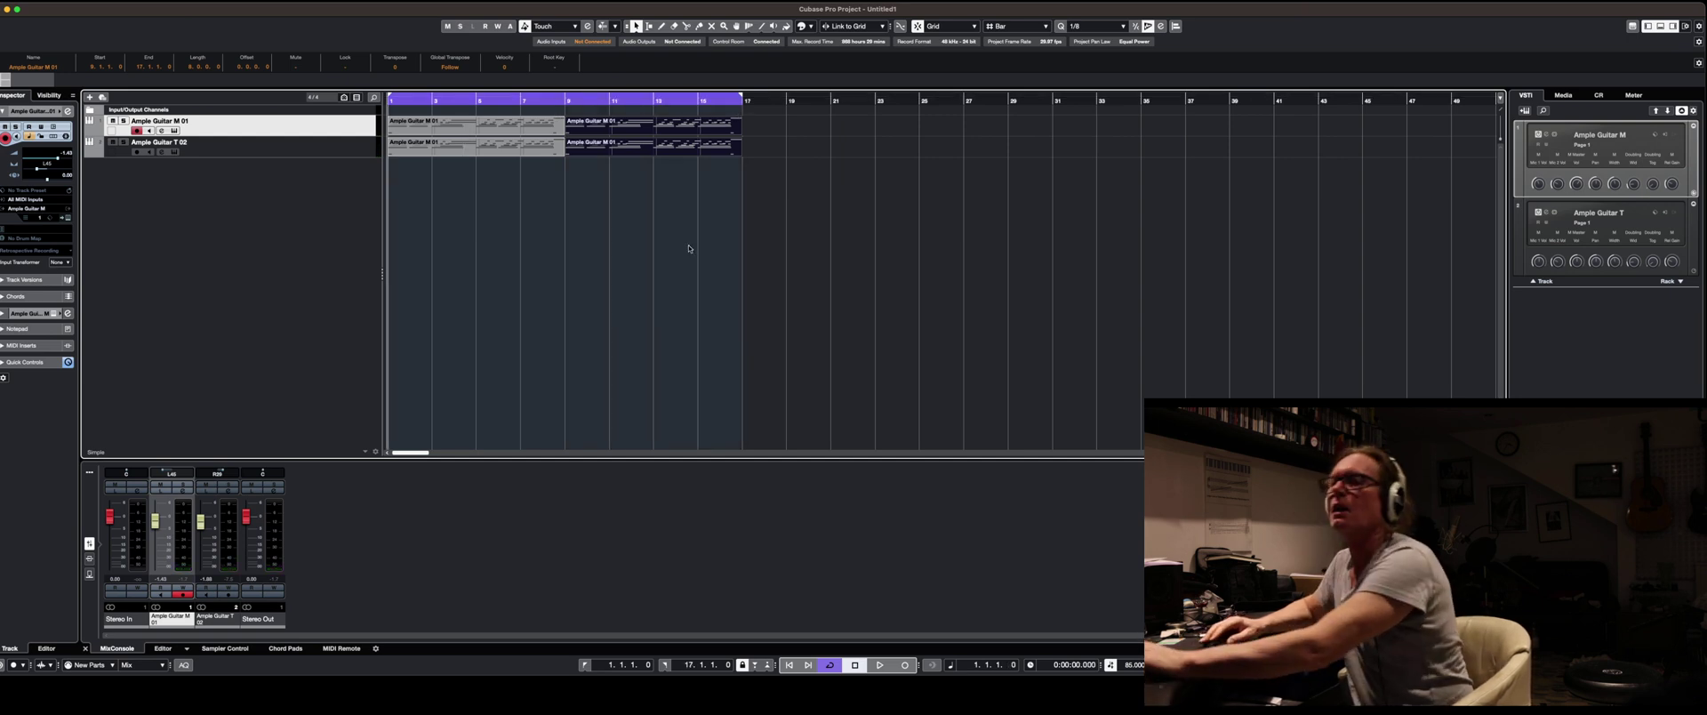
Add an instrument track that uses Ample Bass A and place it below the Ample Guitar T track.
right_click(300, 208)
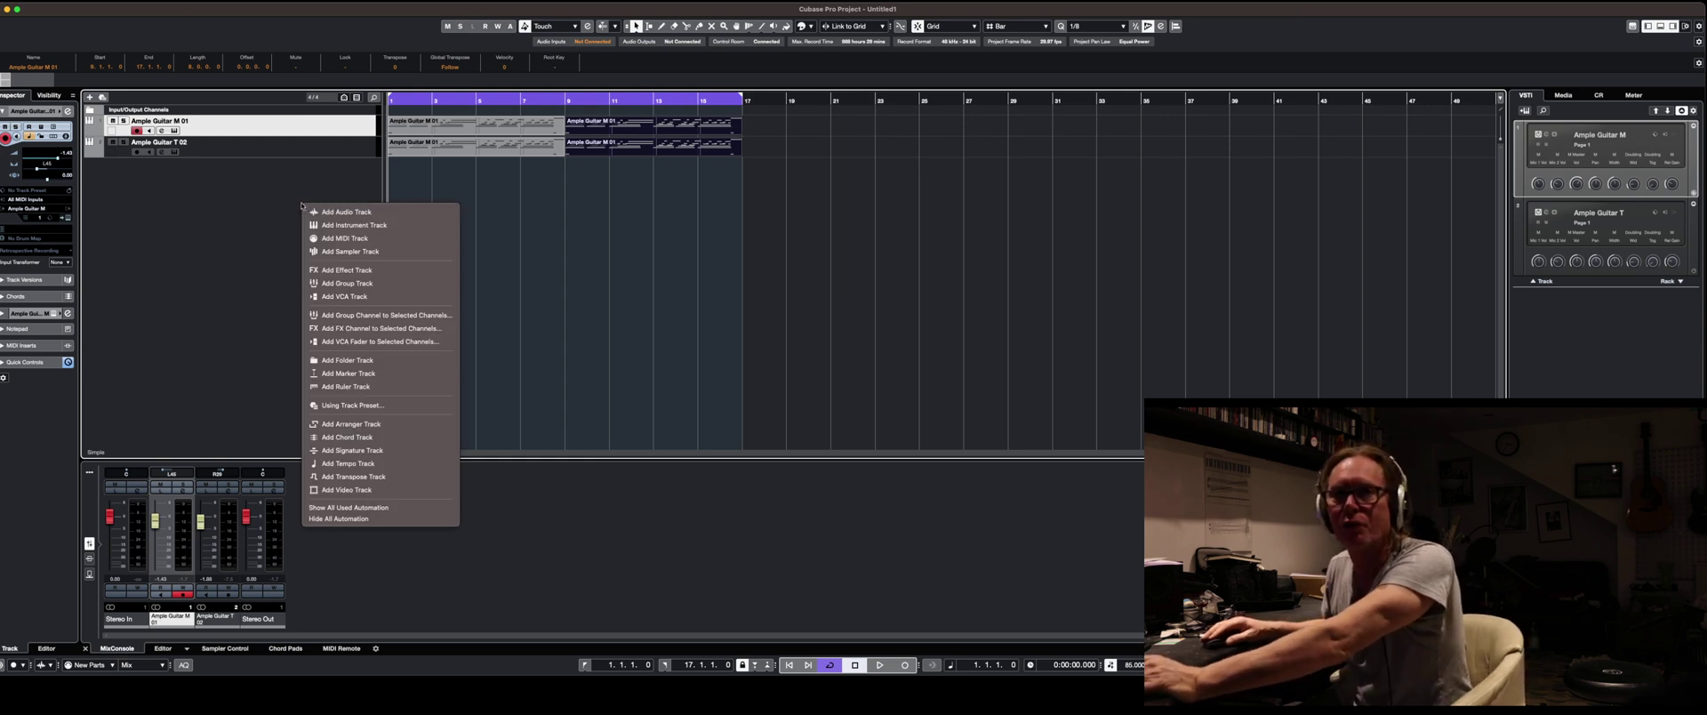
click(400, 225)
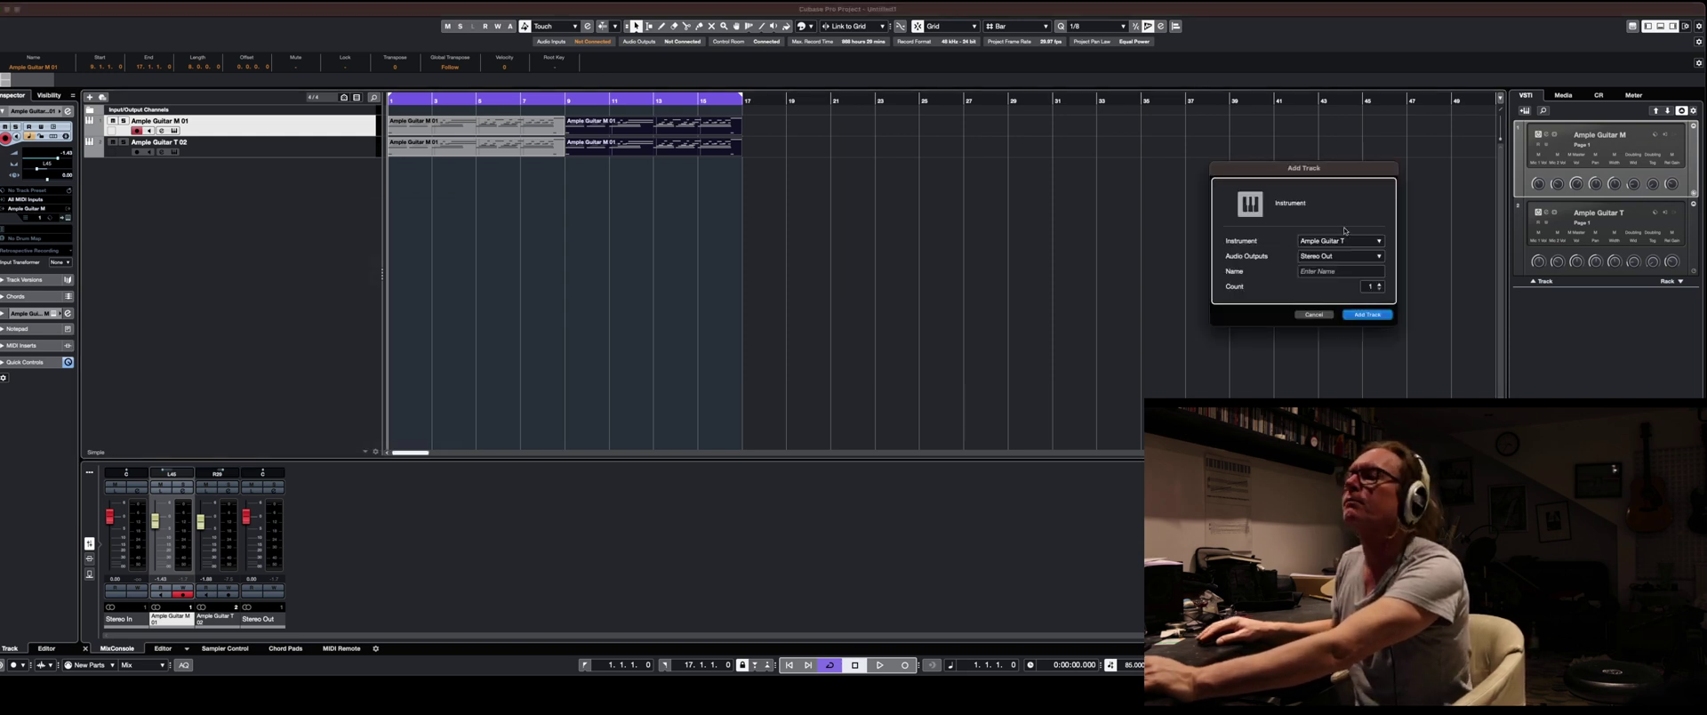
click(1336, 240)
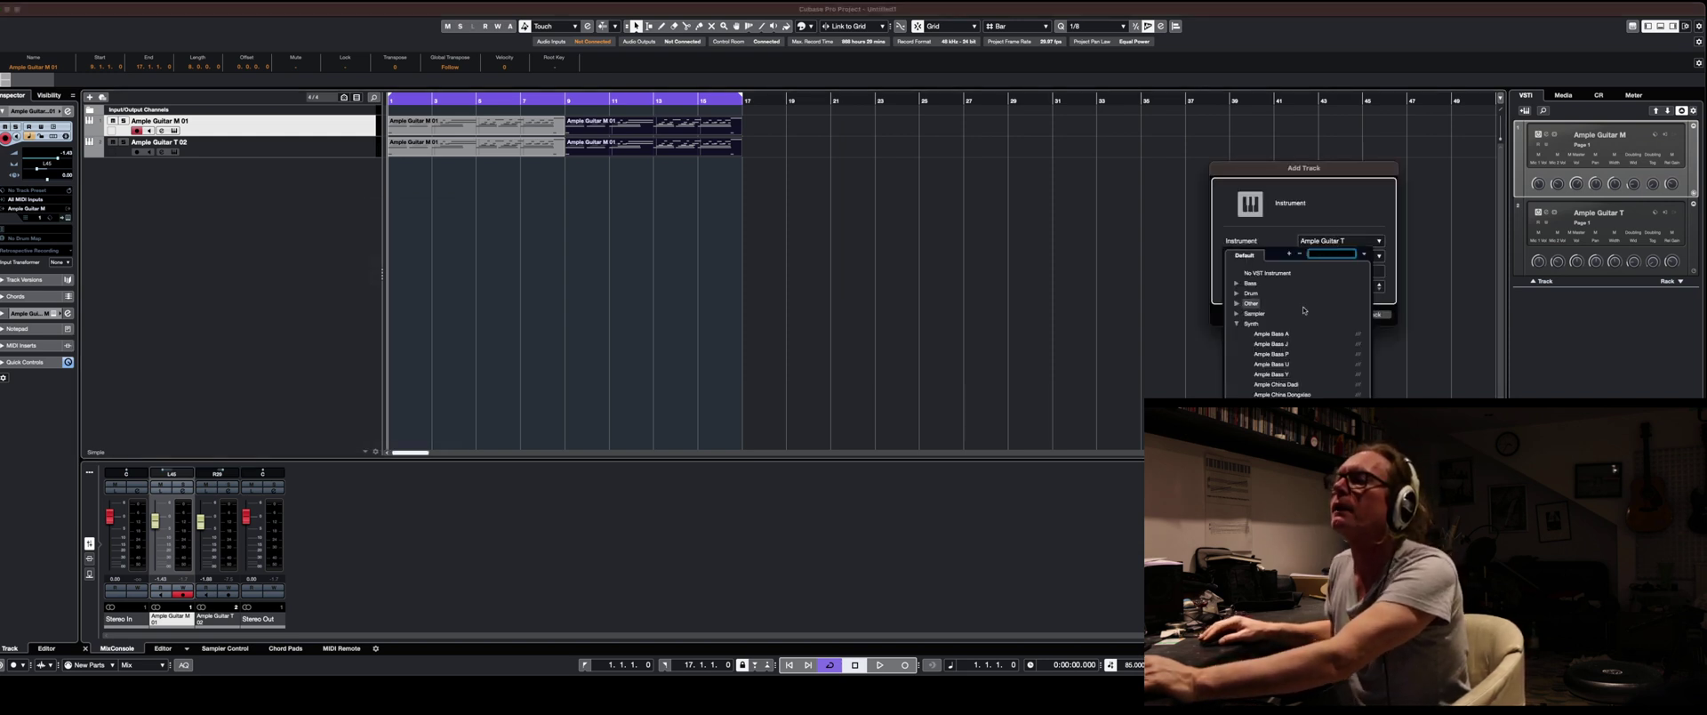
key(Escape)
click(1366, 314)
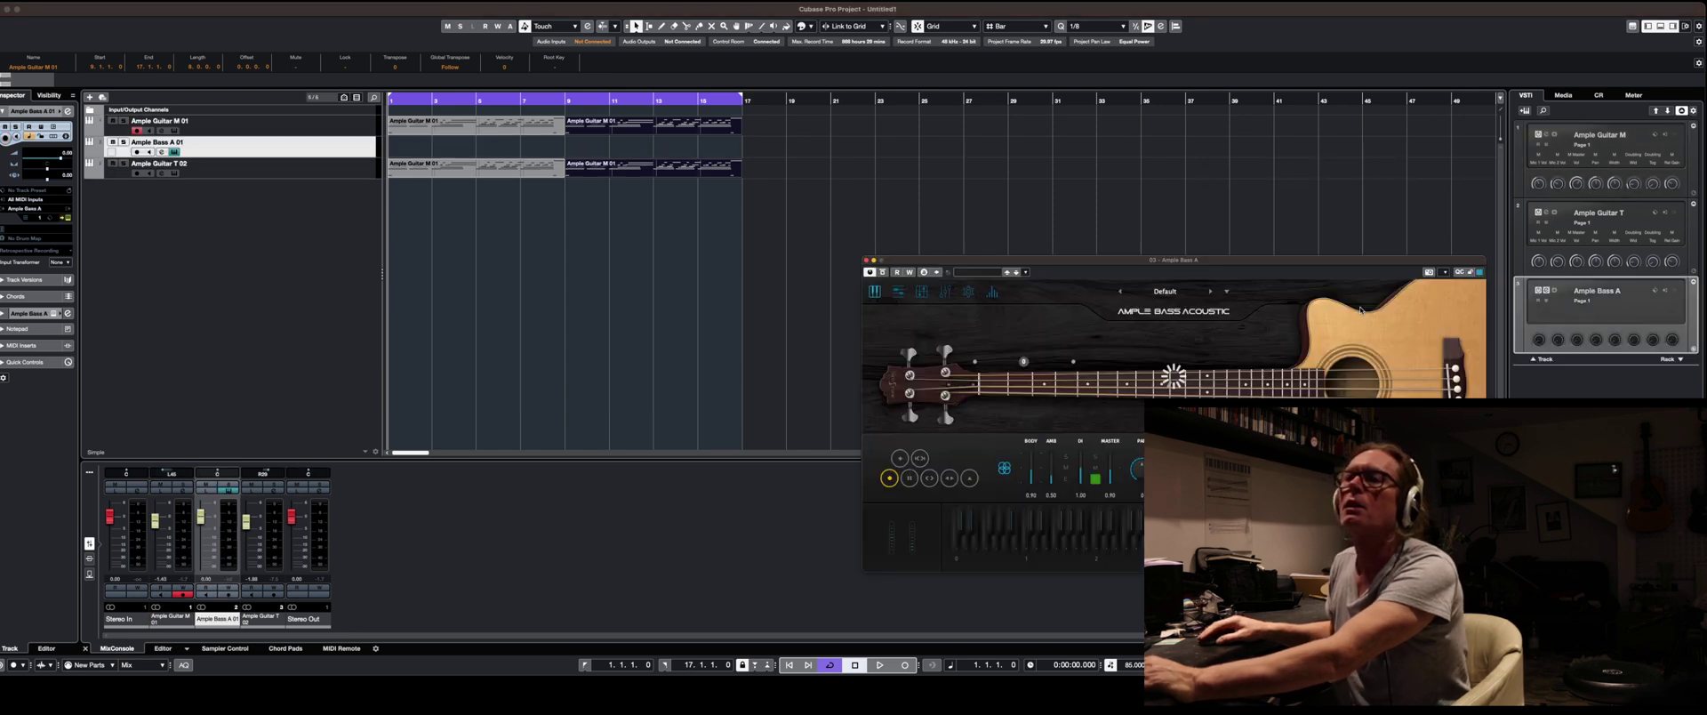
drag(1188, 260, 1180, 196)
click(196, 184)
drag(293, 149, 294, 185)
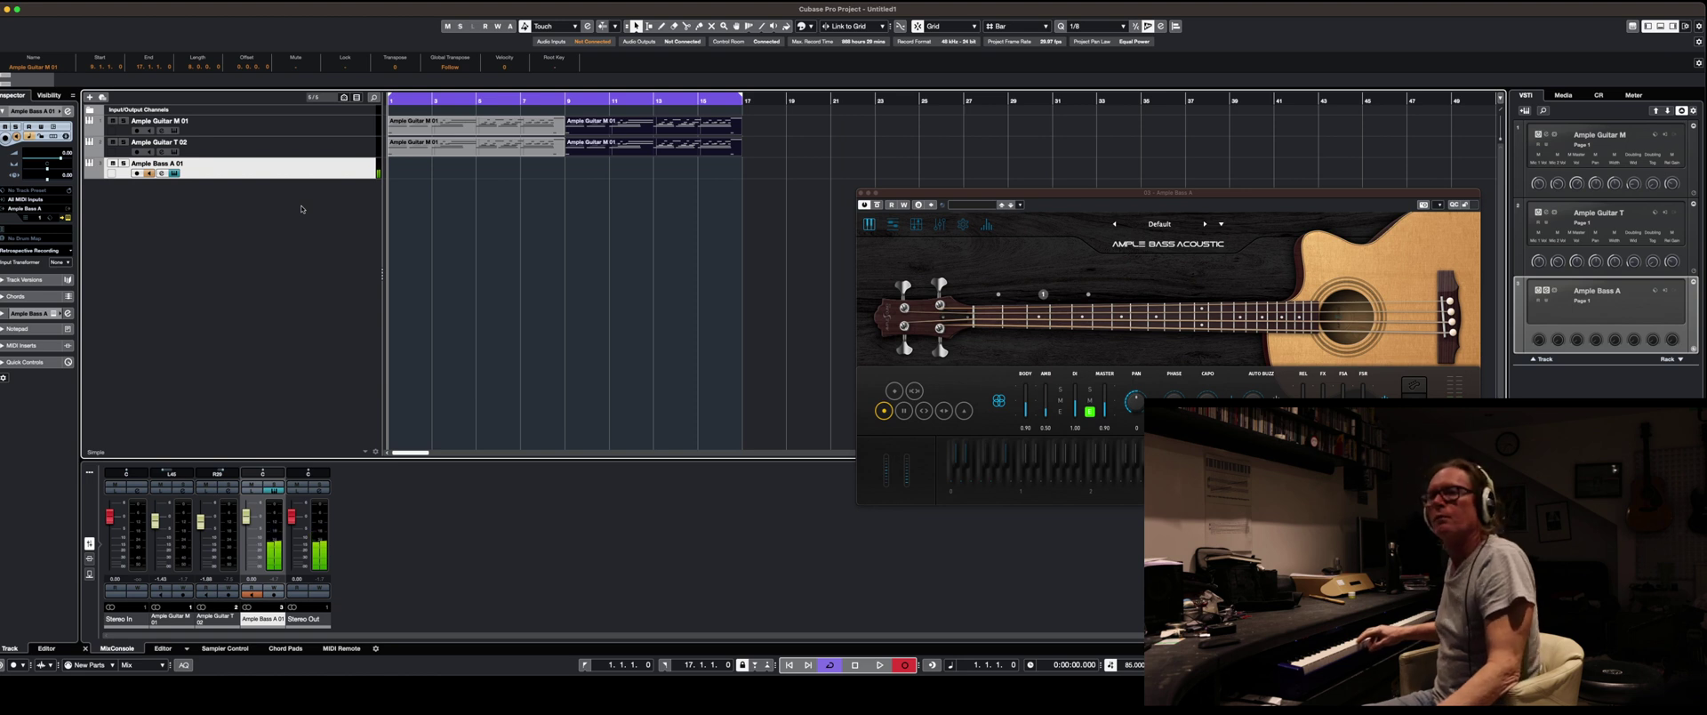
Rehearse briefly with the guitars, and record a bass part over bars 1 to 16 on the Ample Bass A track.
key(space)
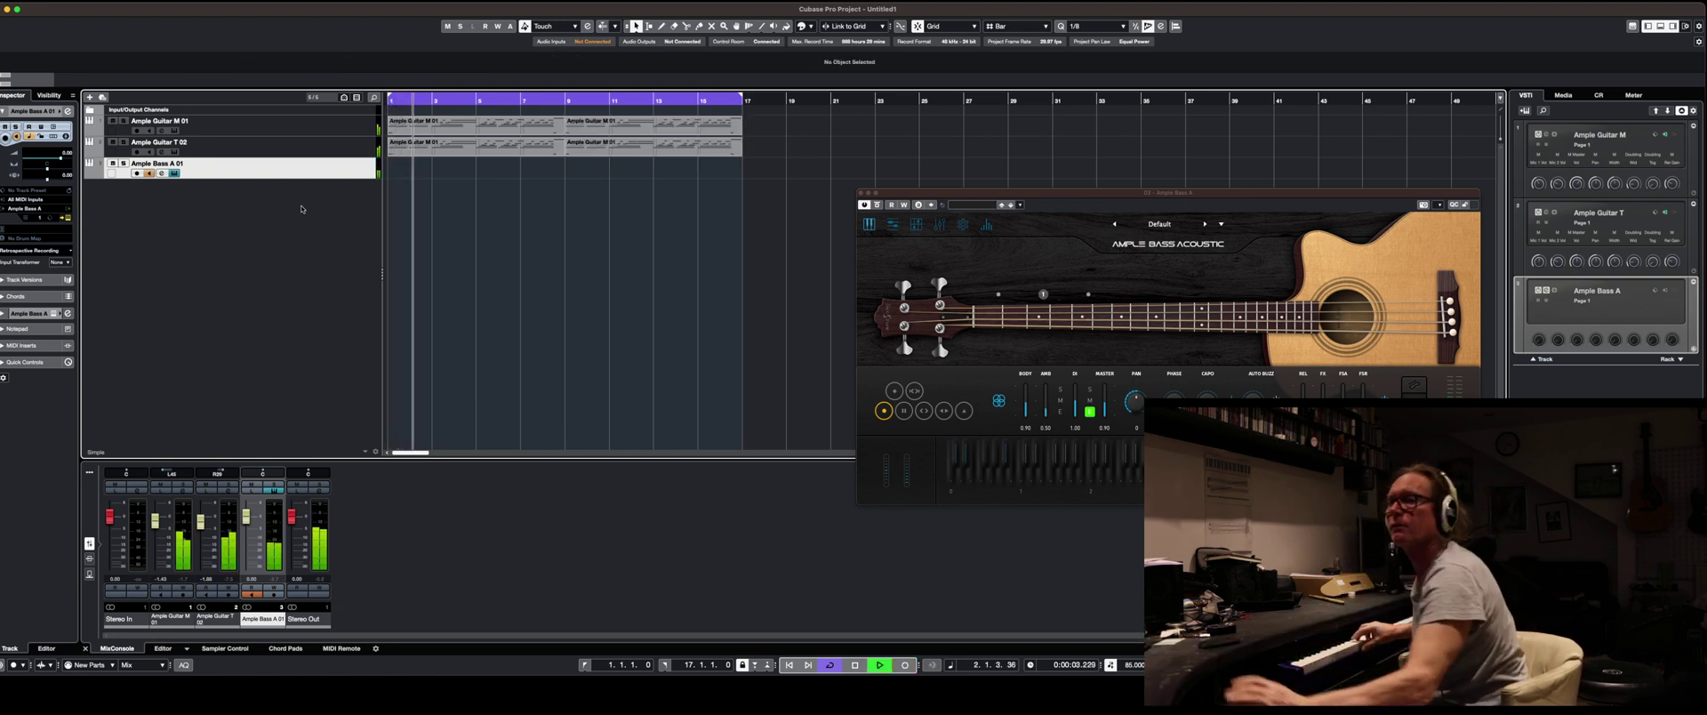
key(space)
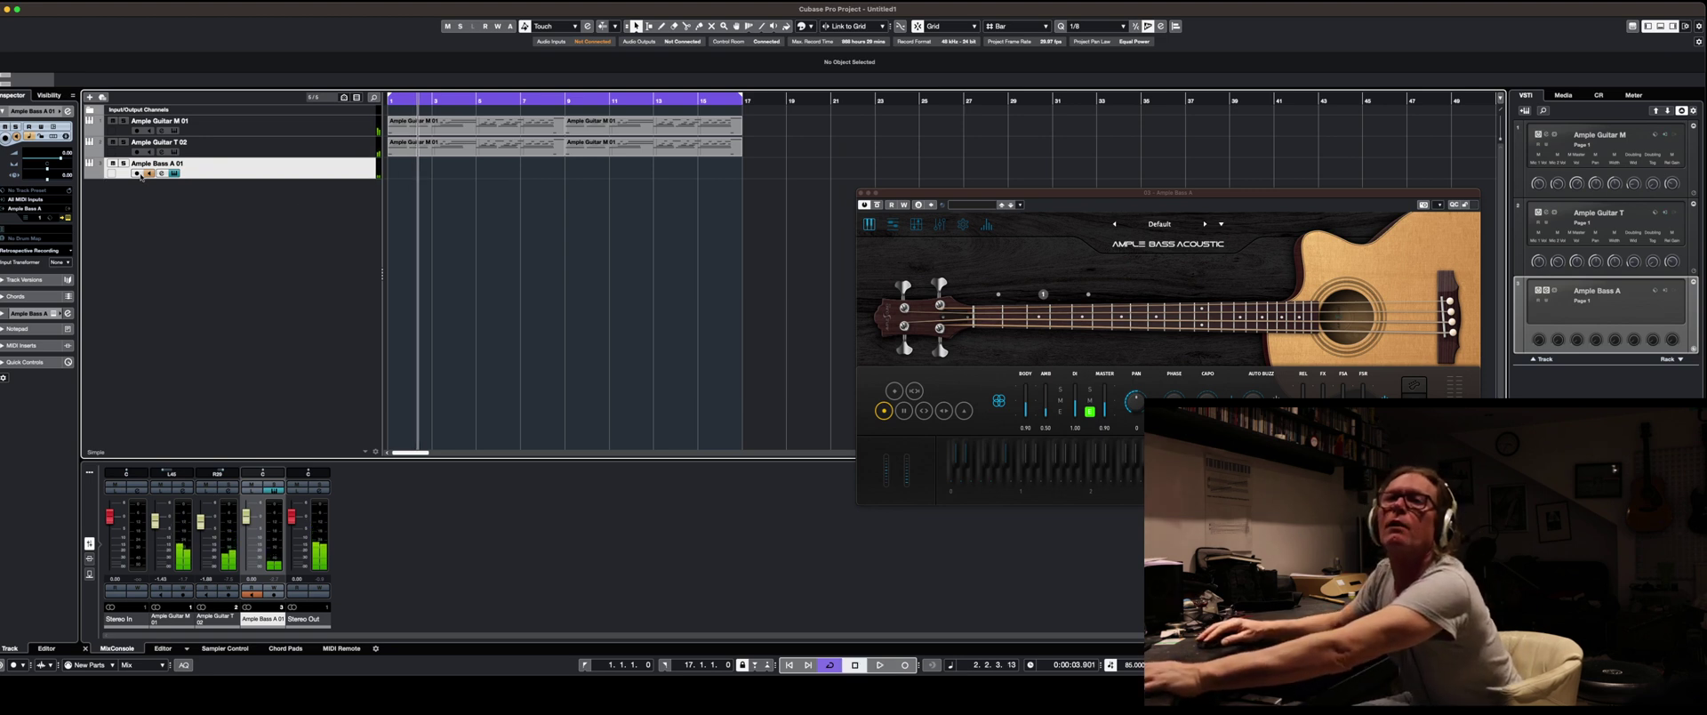
key(KP_Multiply)
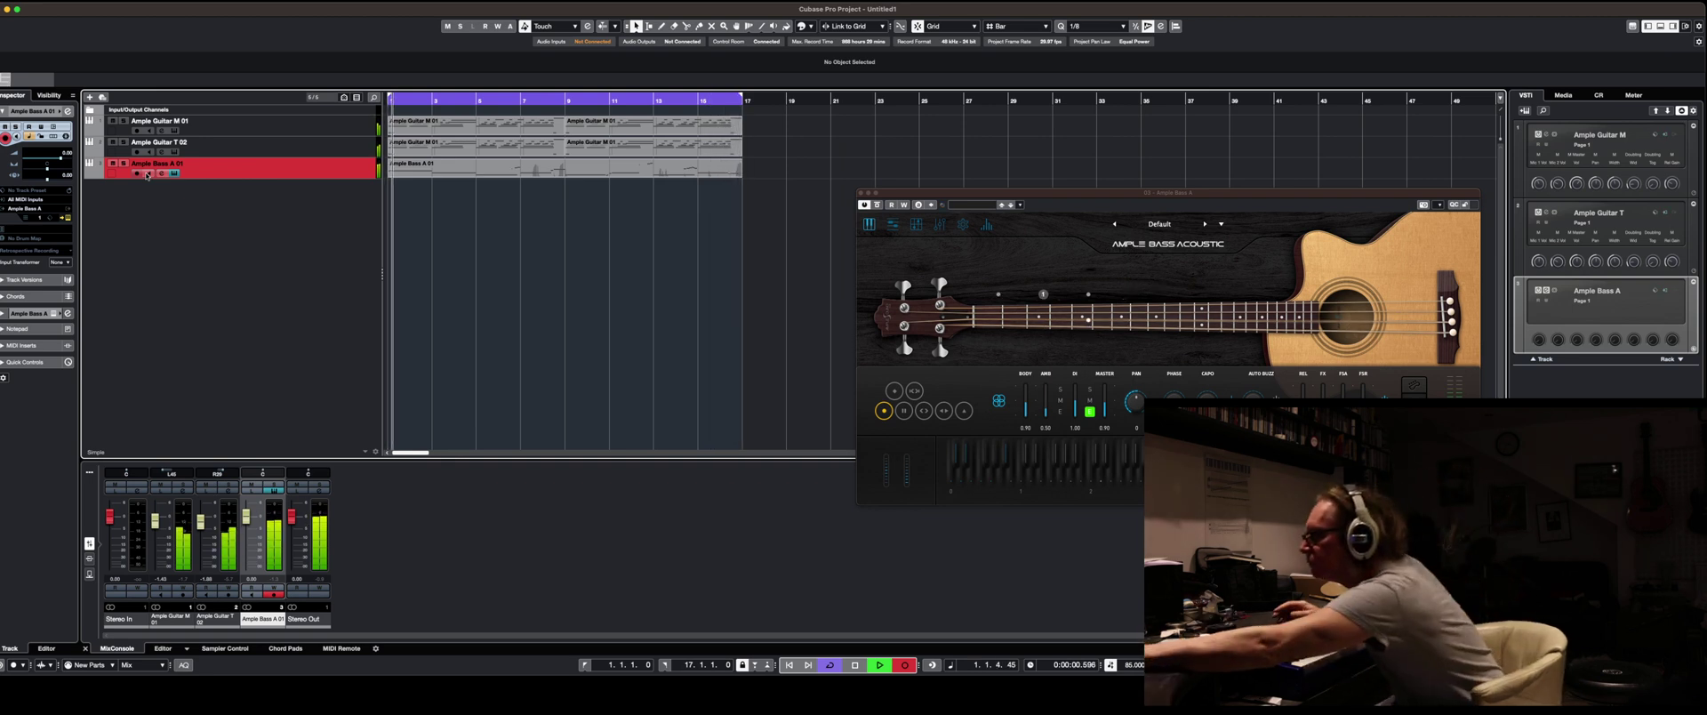
key(KP_Multiply)
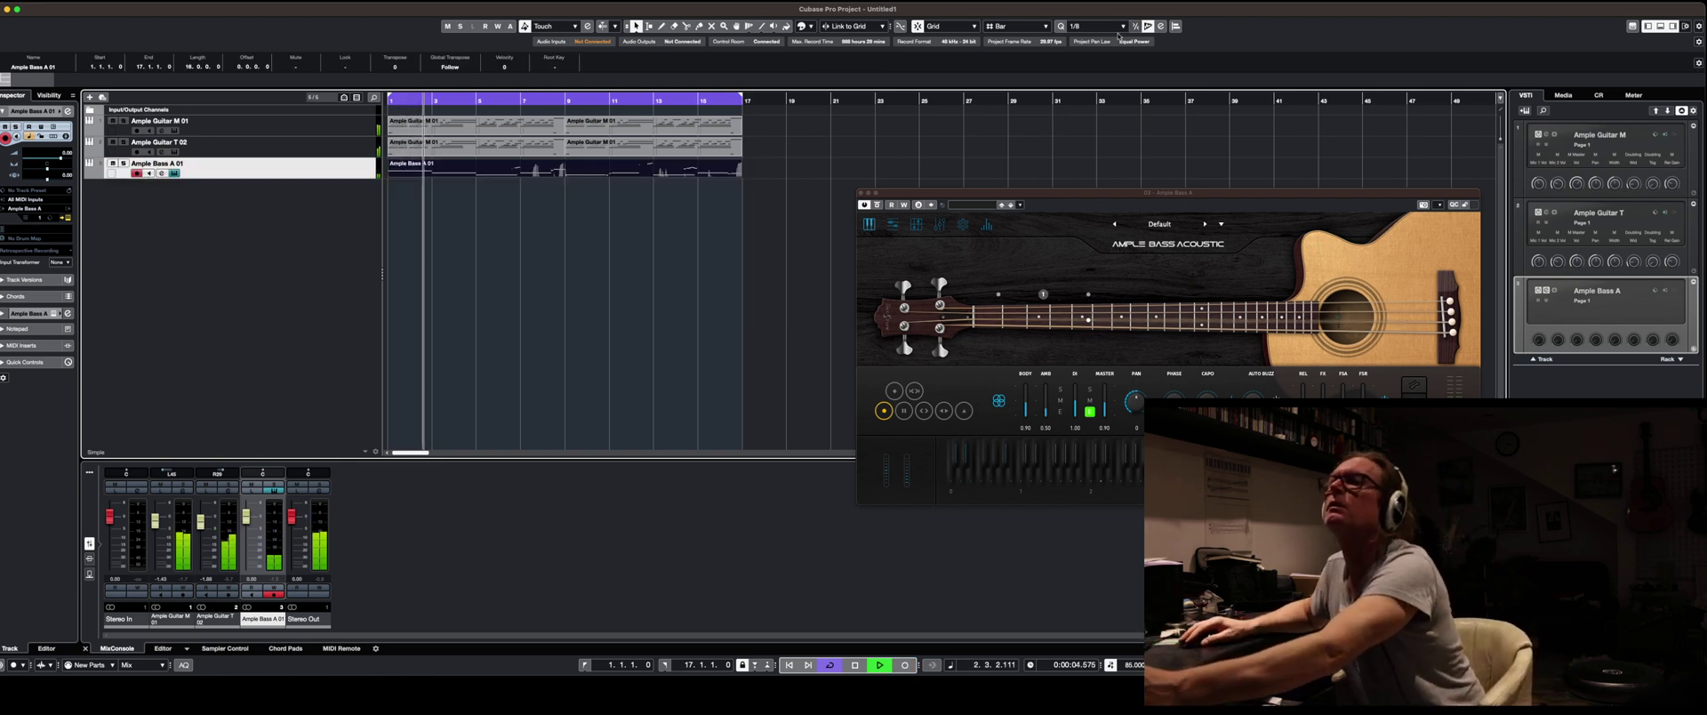
Set the quantize preset to 1/16 and open the bass part in an enlarged note editor, moving the Ample Bass A window down.
click(1094, 26)
click(1098, 69)
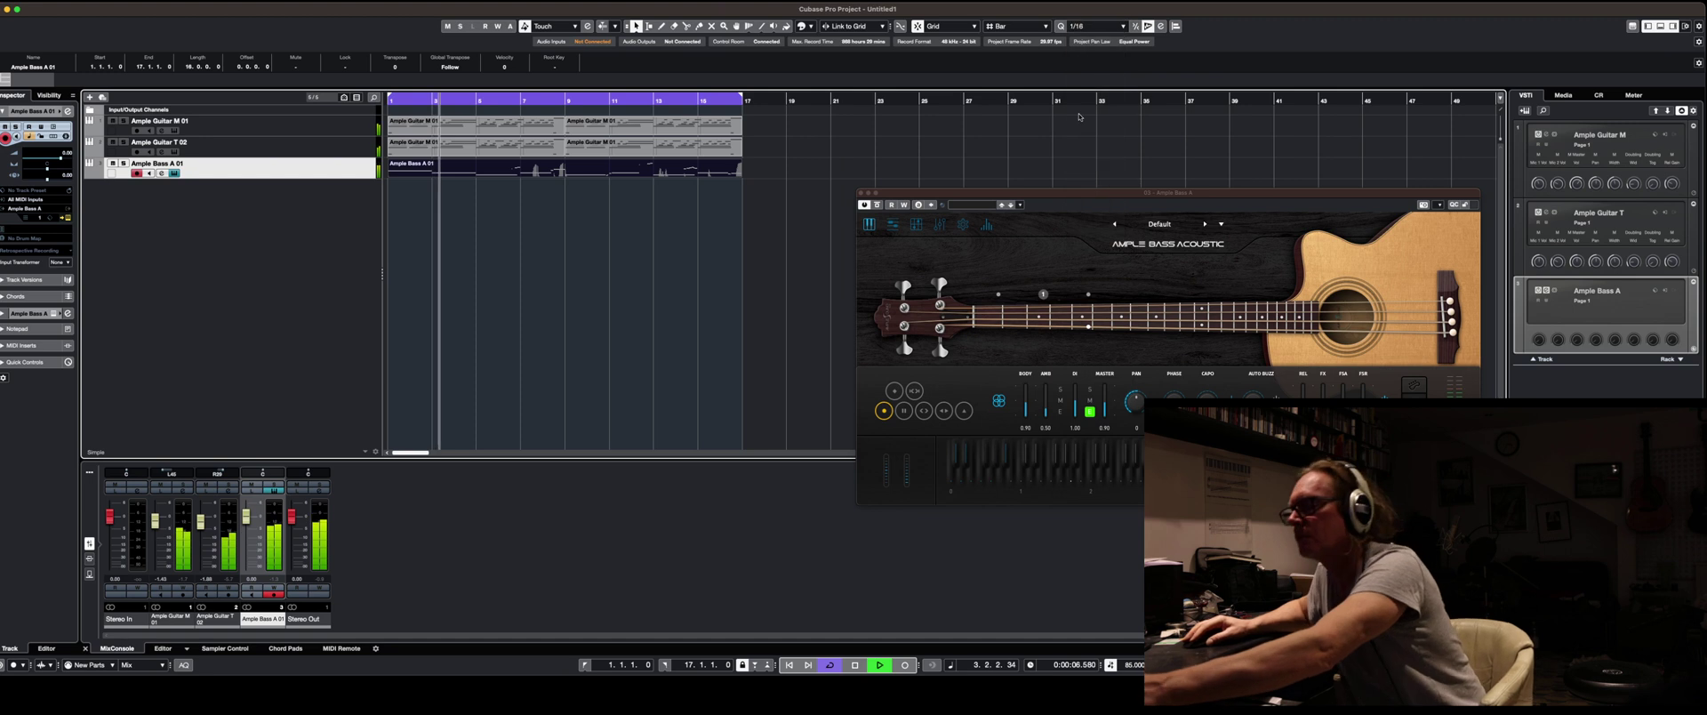
double_click(619, 169)
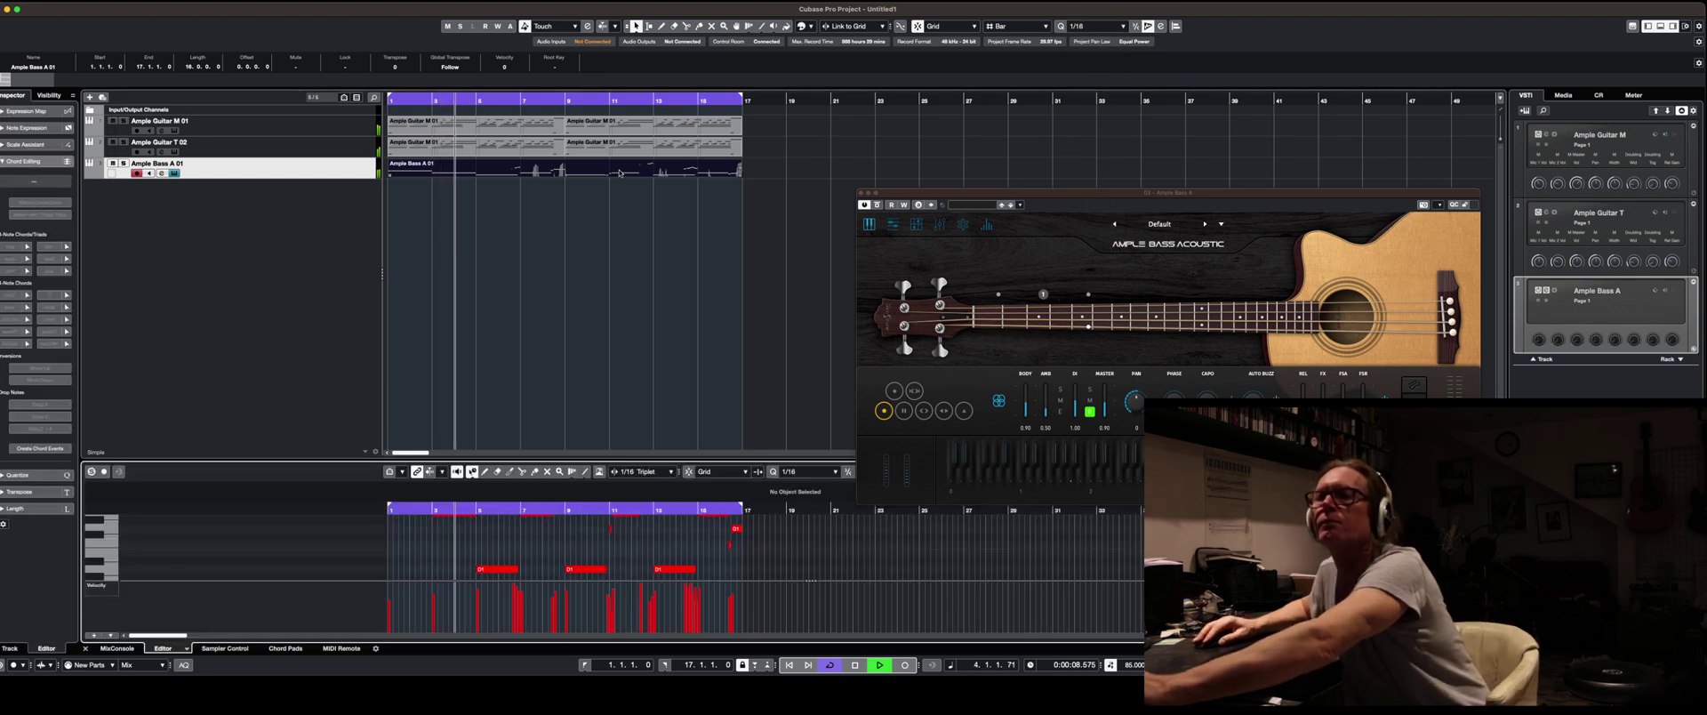
drag(675, 460, 703, 163)
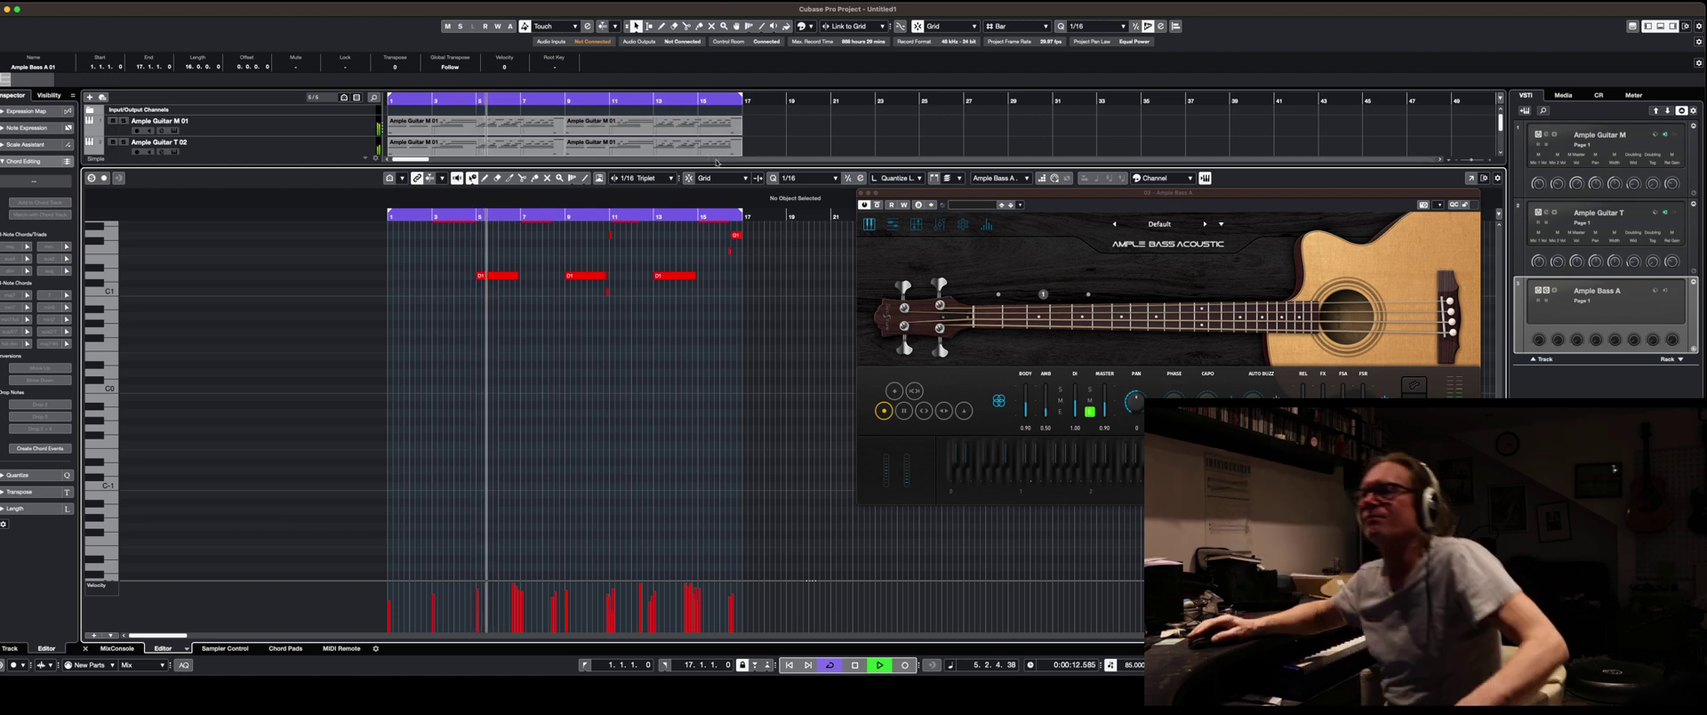
drag(1021, 201, 1017, 240)
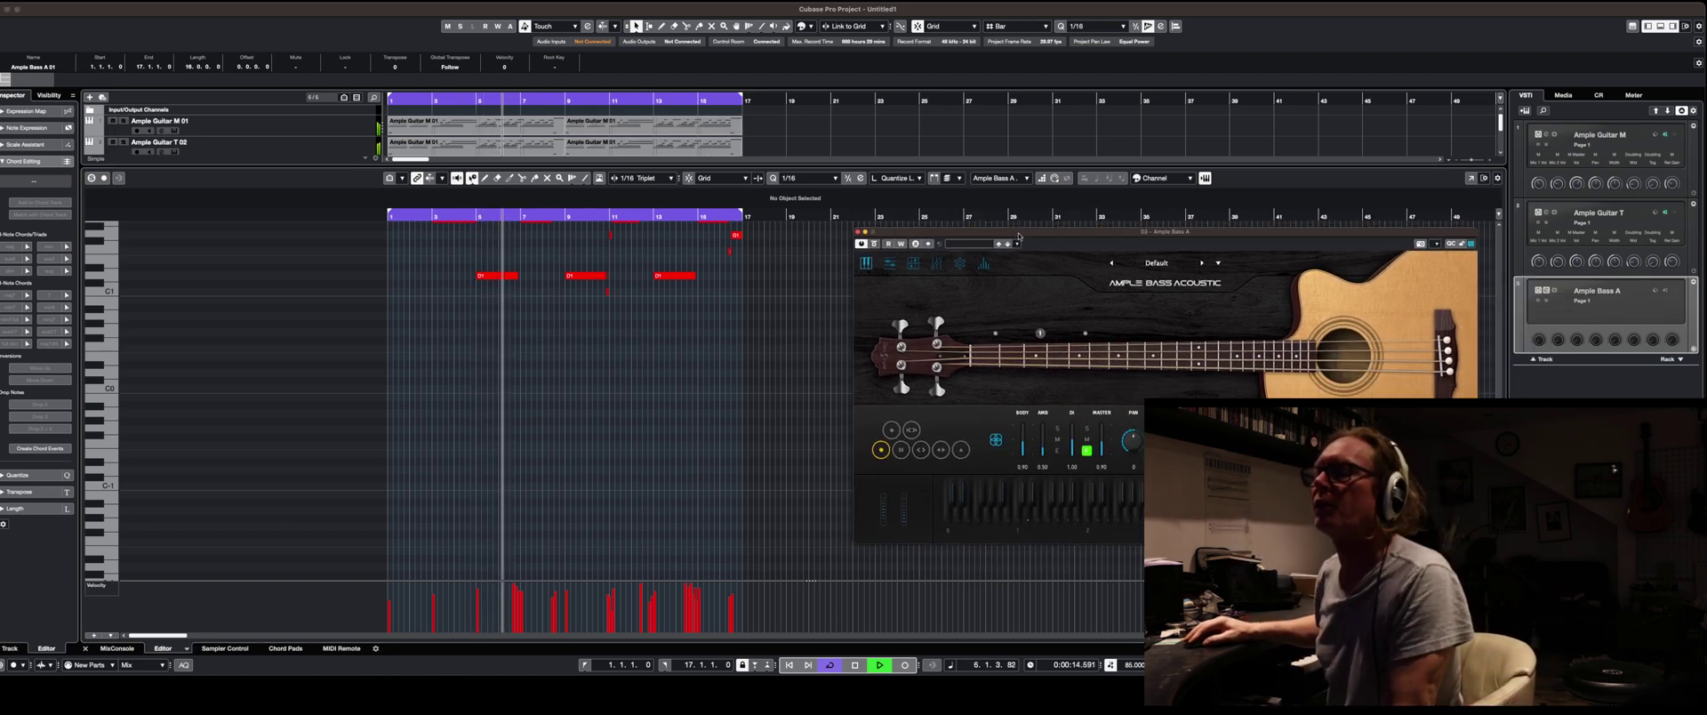
Move the Ample Bass A window off the notes, extend the long A1 note's start back to bar 11, and play from bar 9.
key(h)
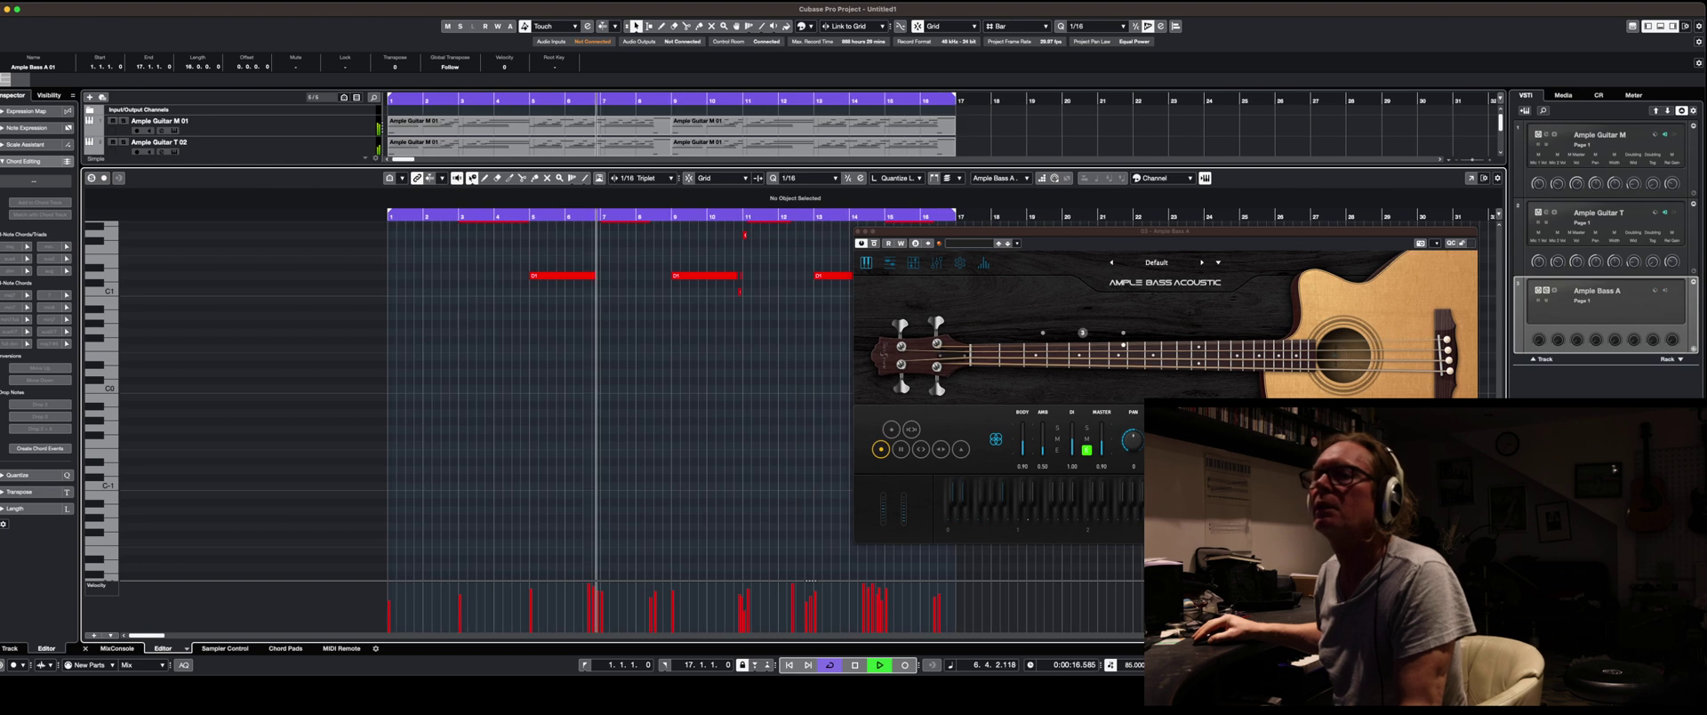
scroll(744, 402, up, 2)
scroll(747, 402, up, 4)
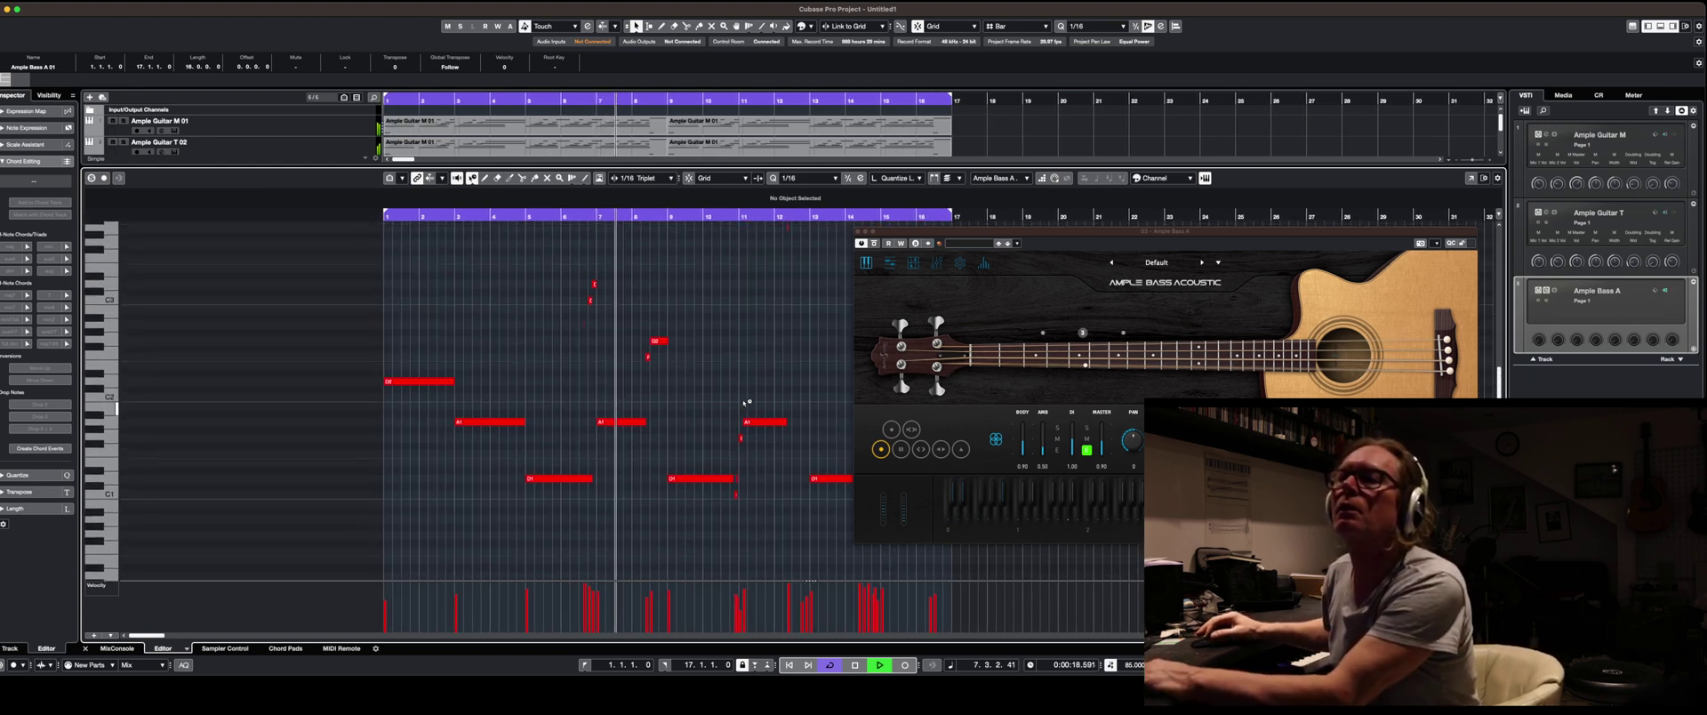
key(h)
key(h)
key(h)
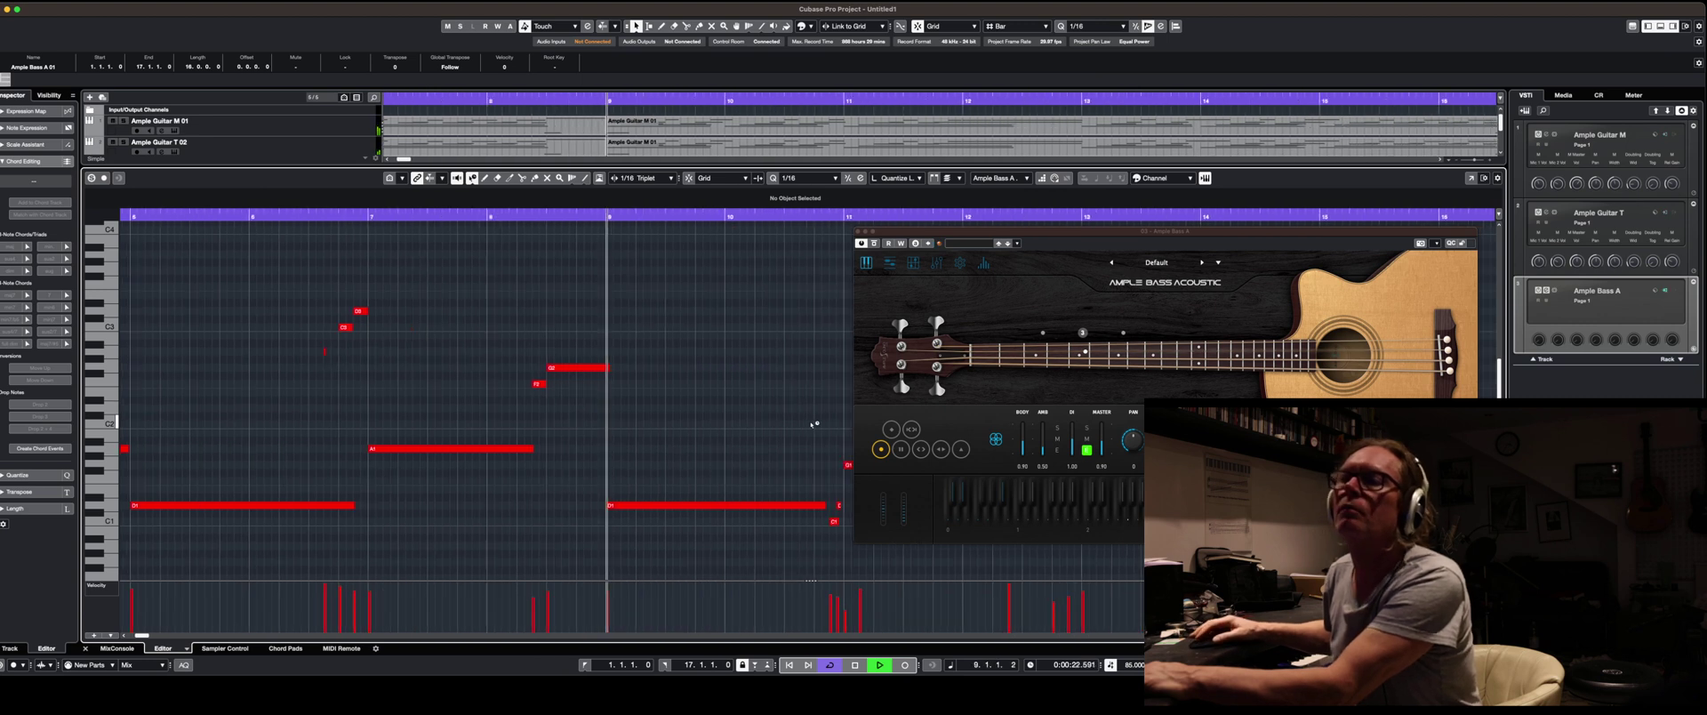
drag(966, 232, 1210, 301)
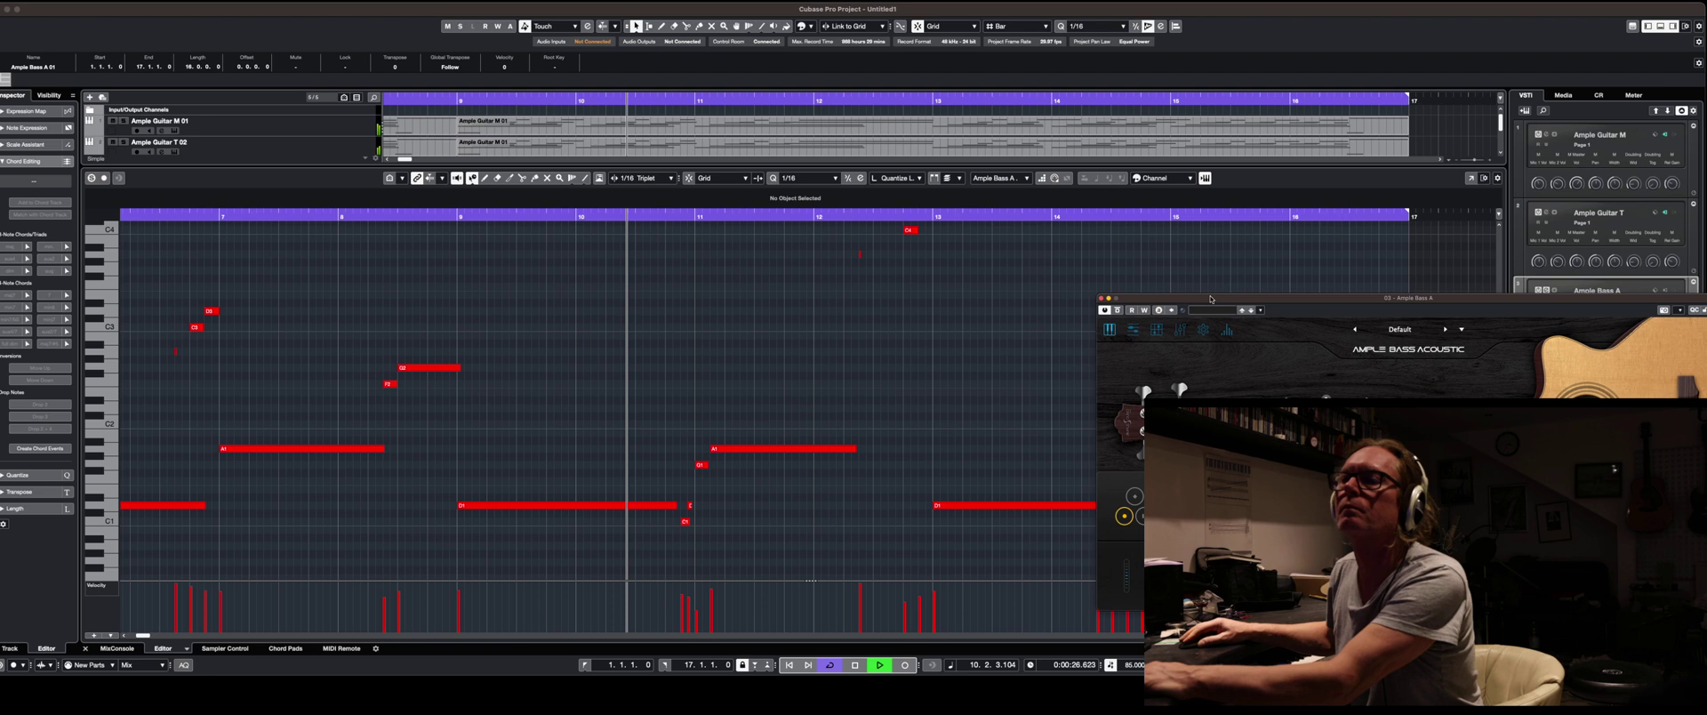
key(space)
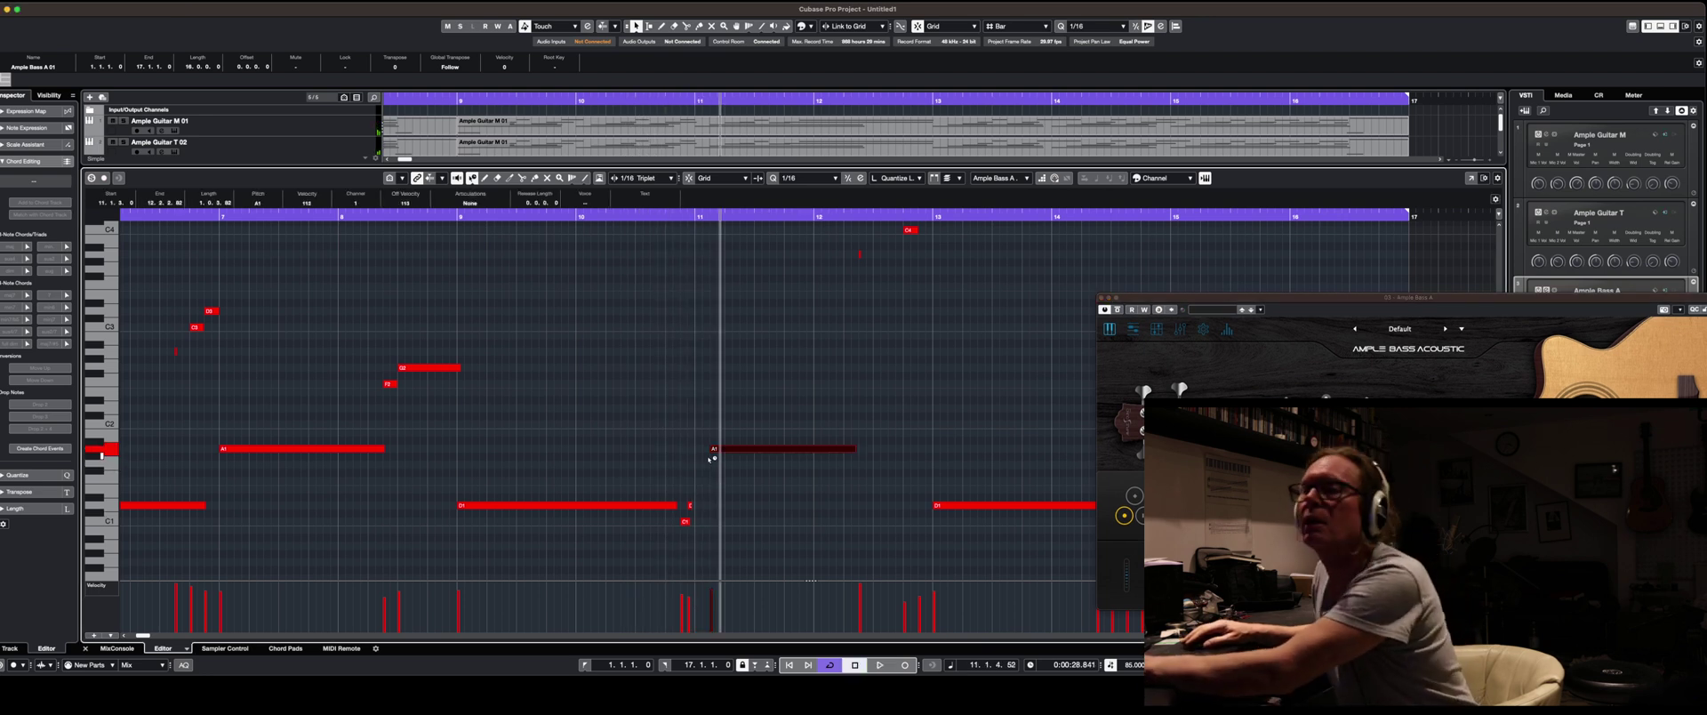
drag(711, 451, 697, 454)
click(456, 216)
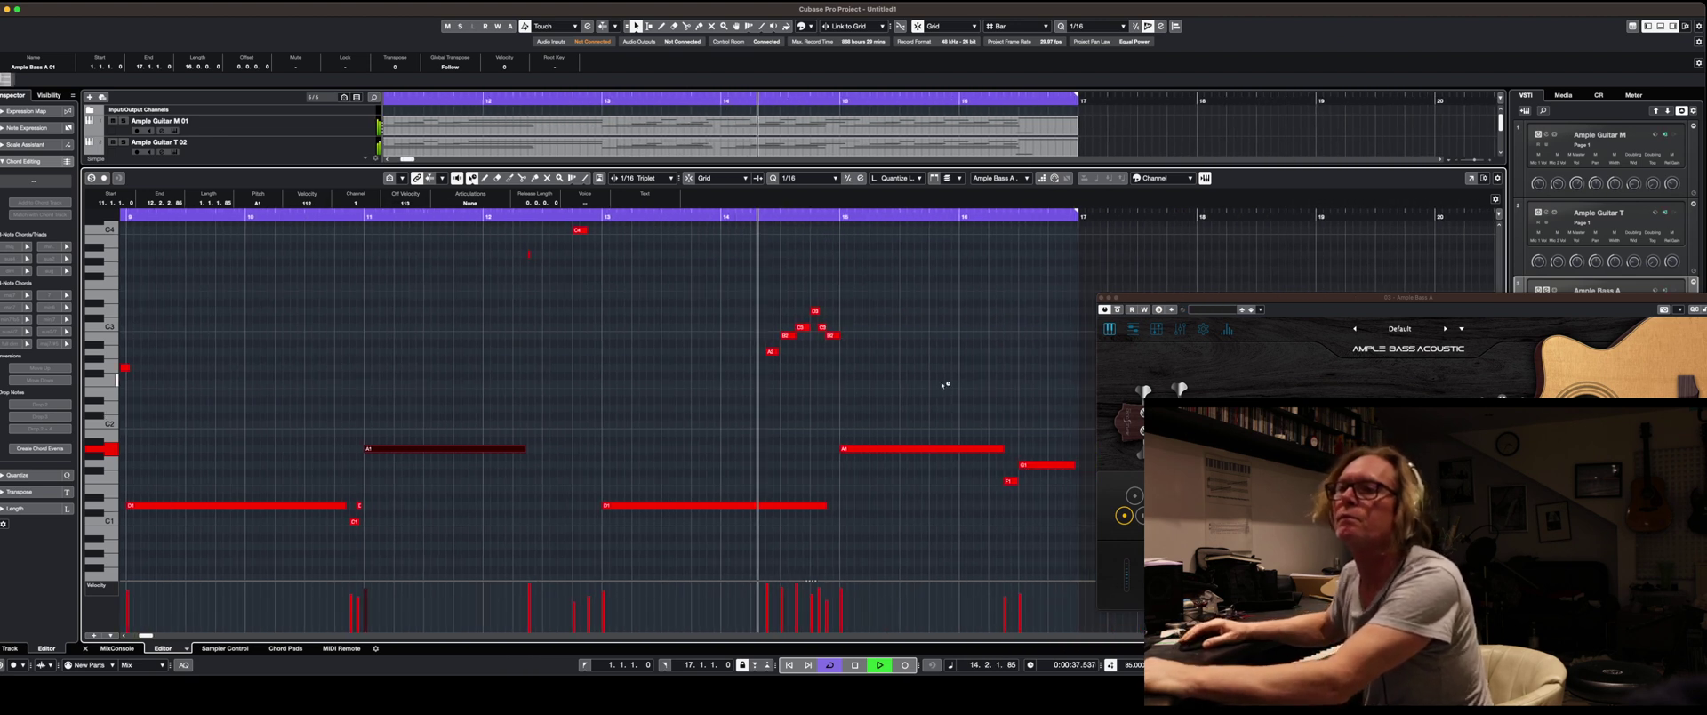
Repitch the bar 14 bass run, setting its second note to C3, third to C#3, fourth to E3 and last to A2, and replay it.
key(space)
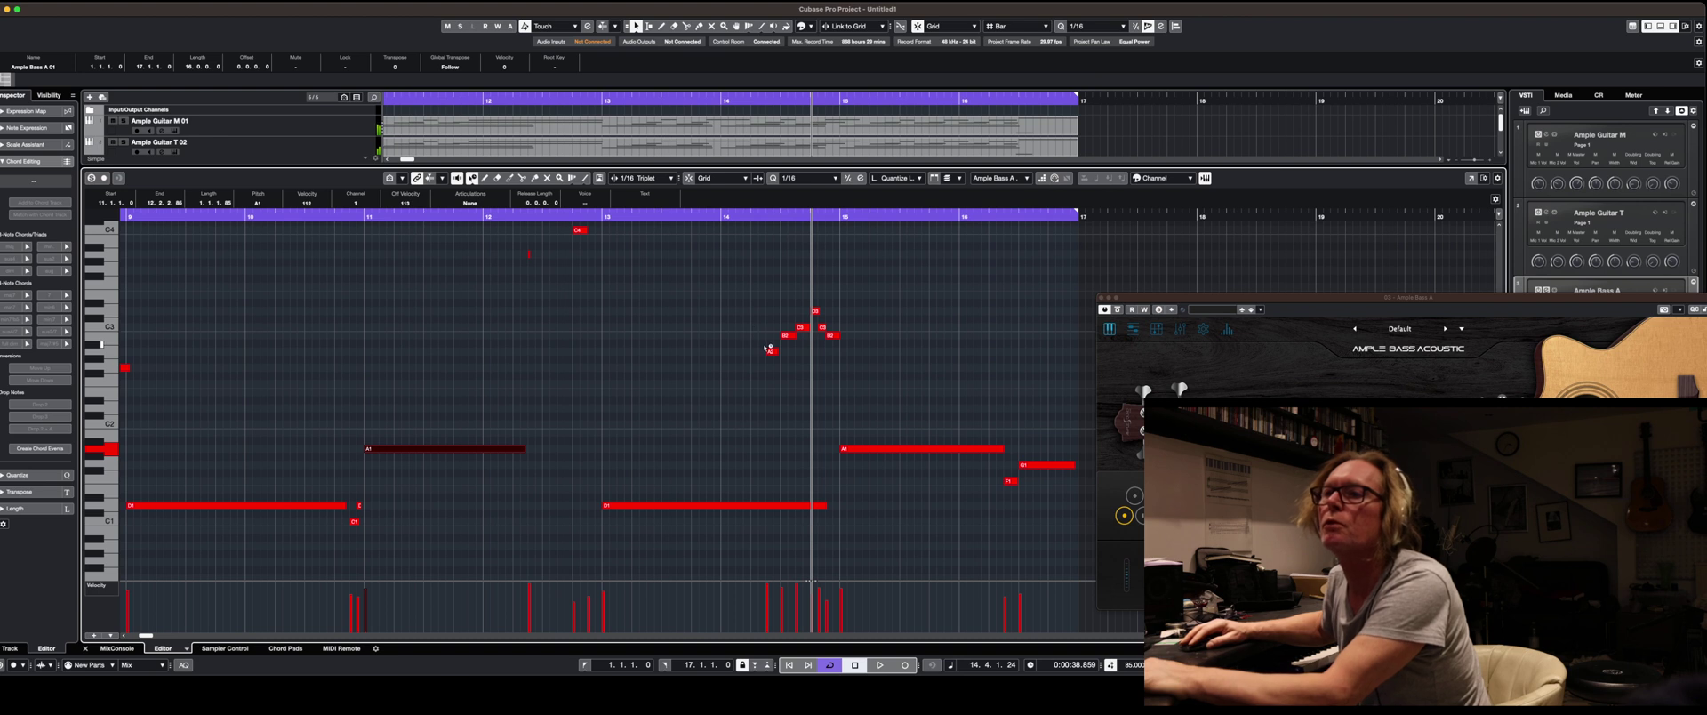
click(787, 337)
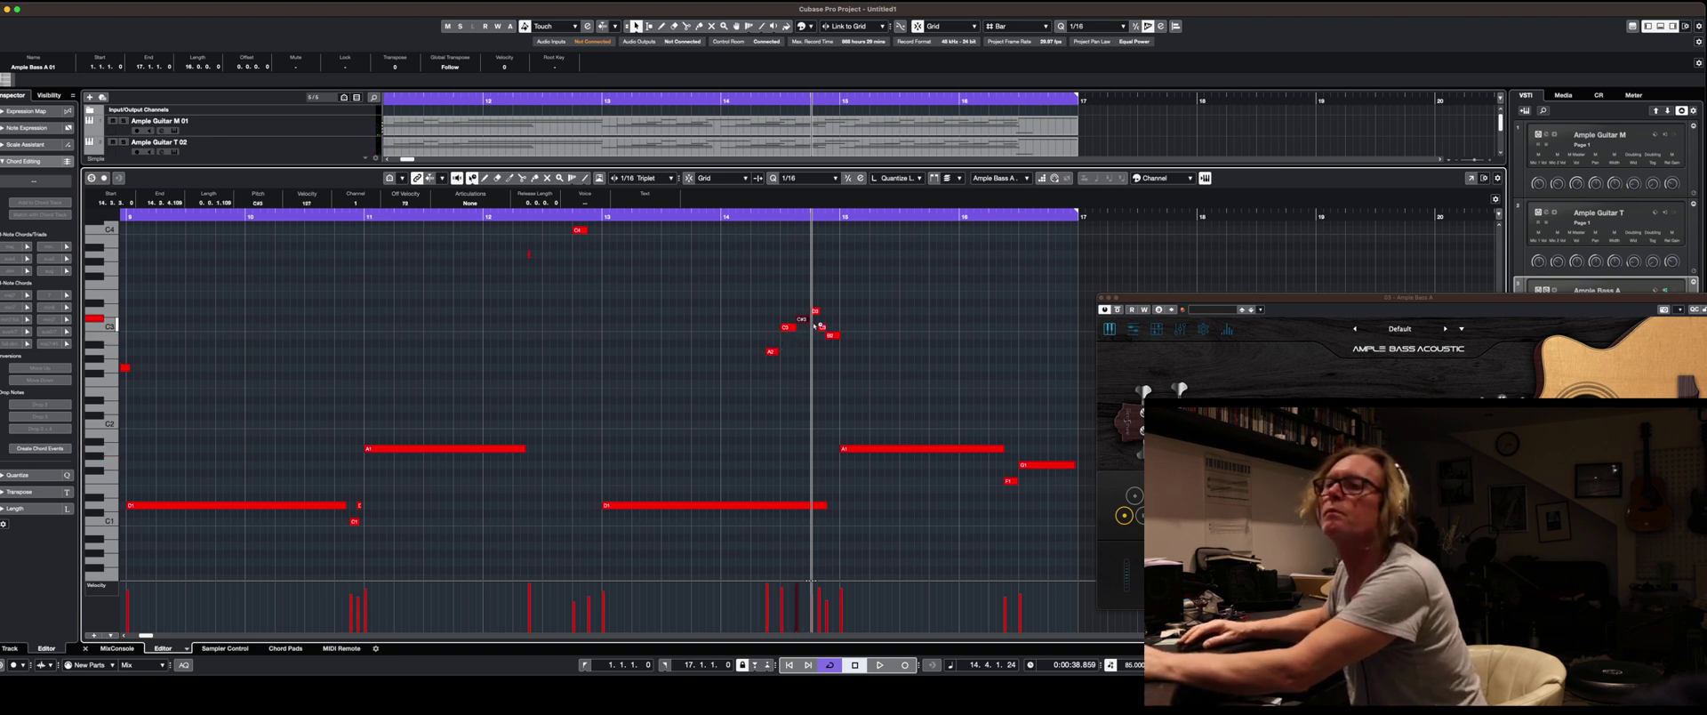
click(769, 214)
key(space)
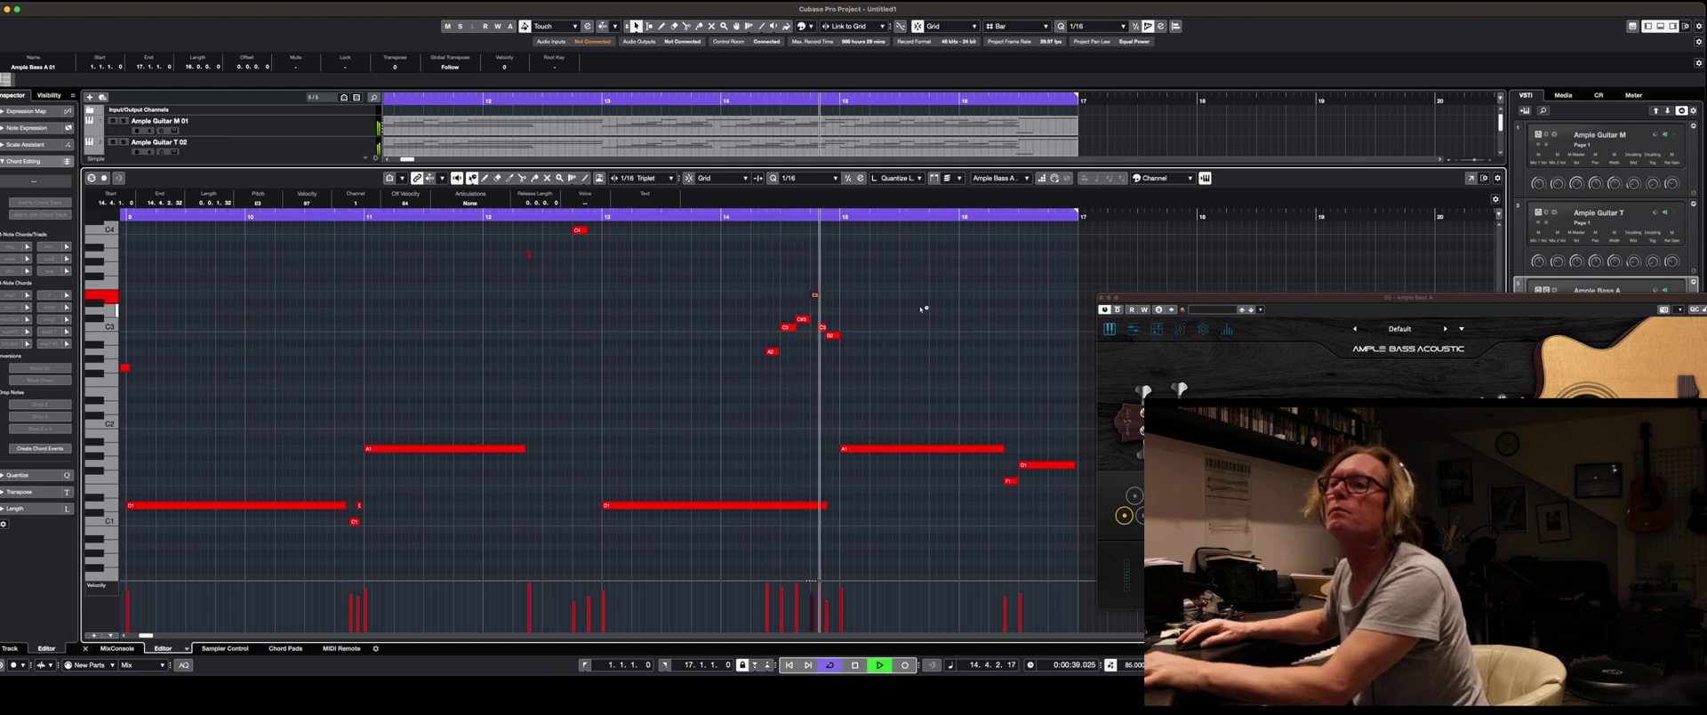
key(space)
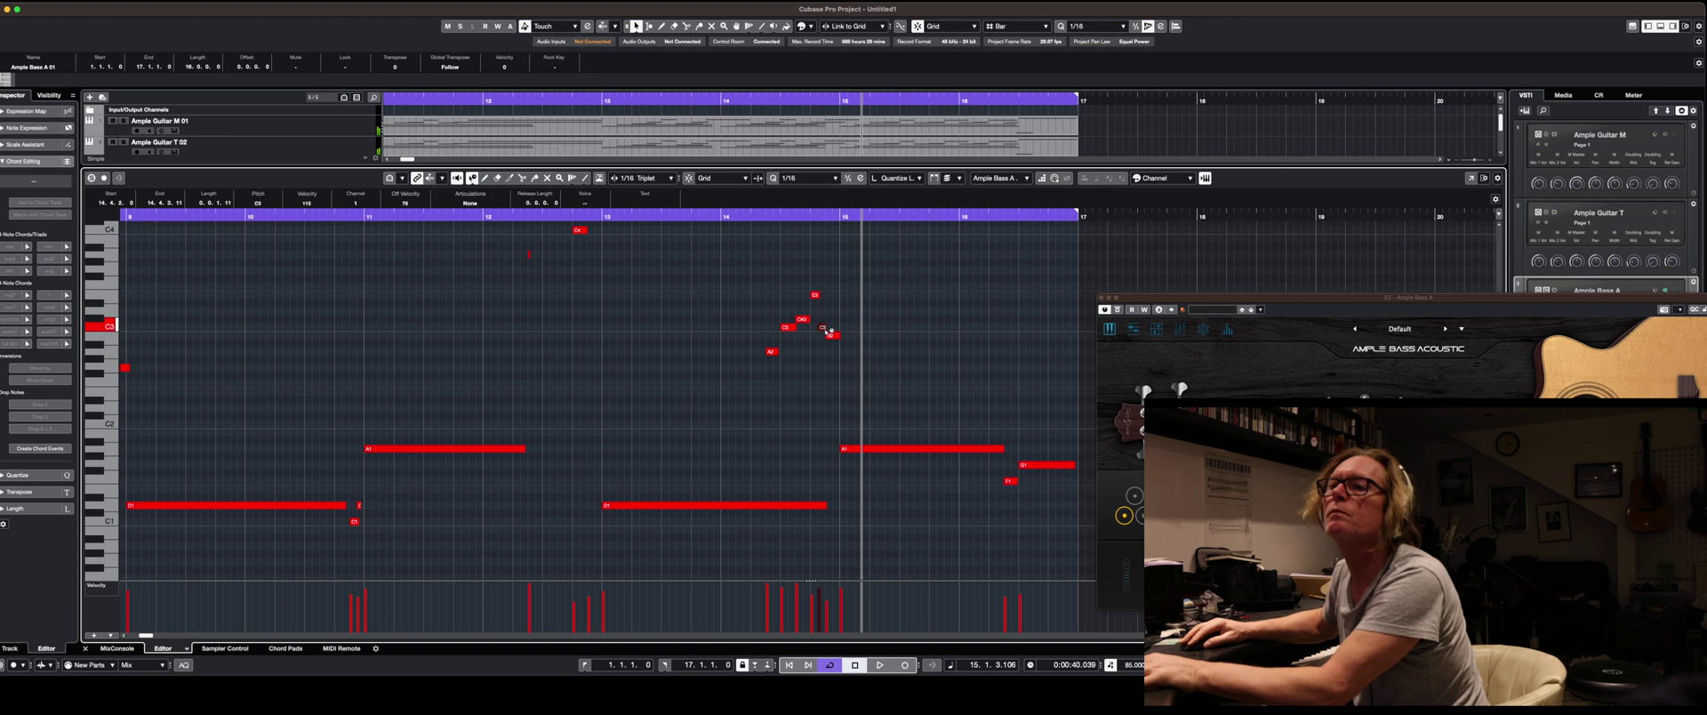
scroll(877, 347, down, 1)
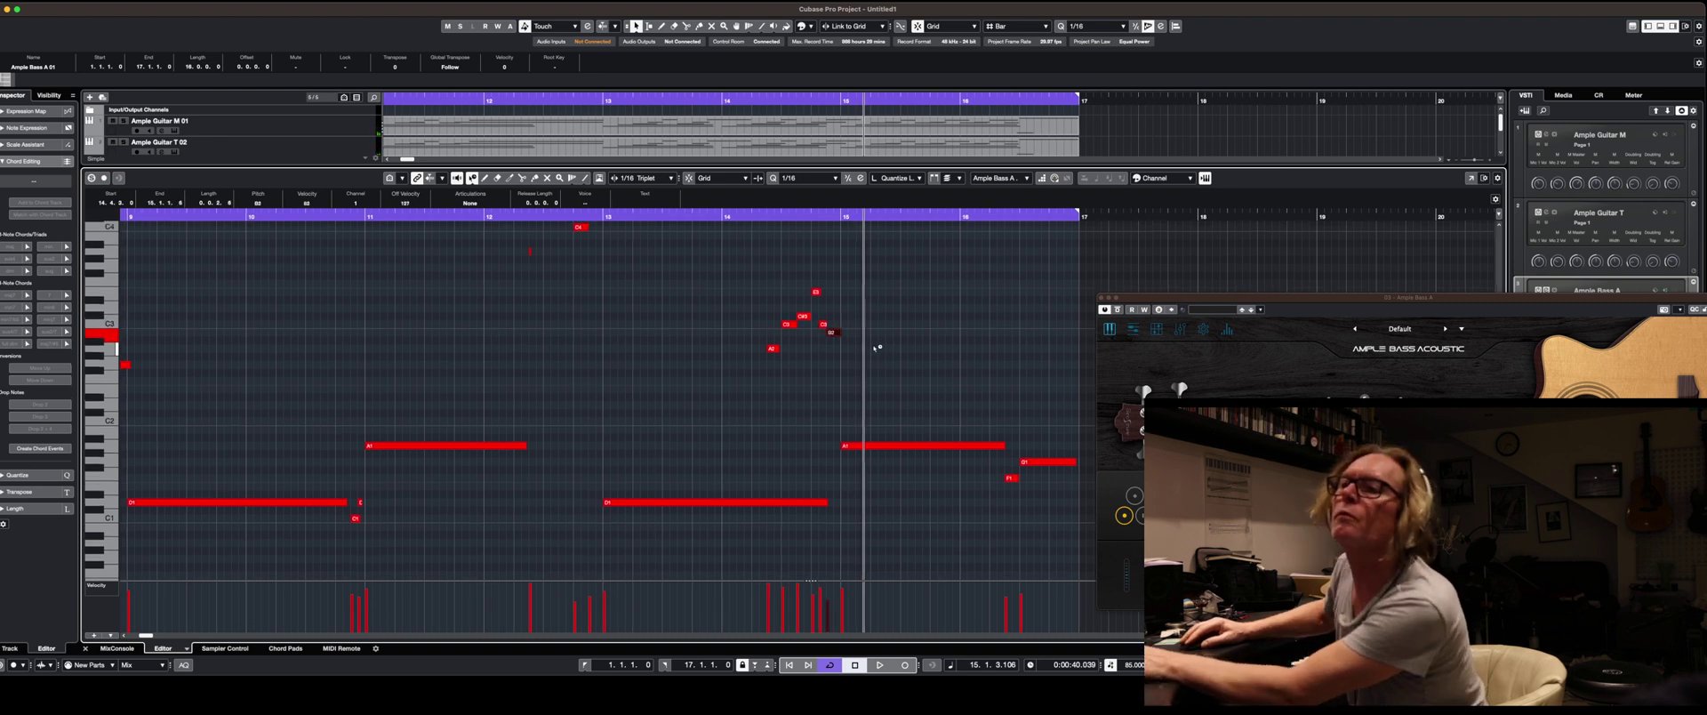
click(772, 216)
key(space)
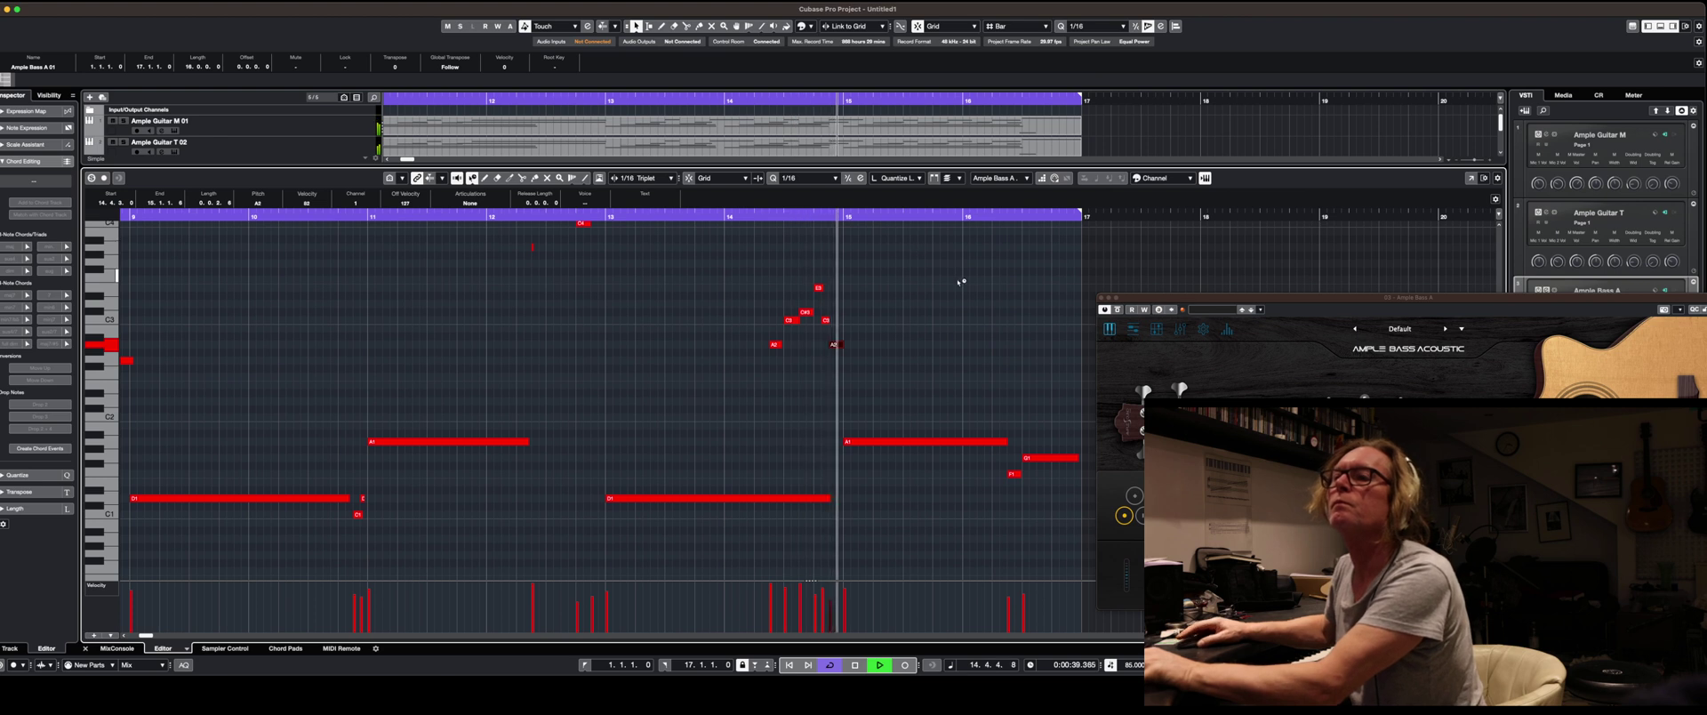
Adjust the end of the last bass note in bar 16.
scroll(960, 281, right, 3)
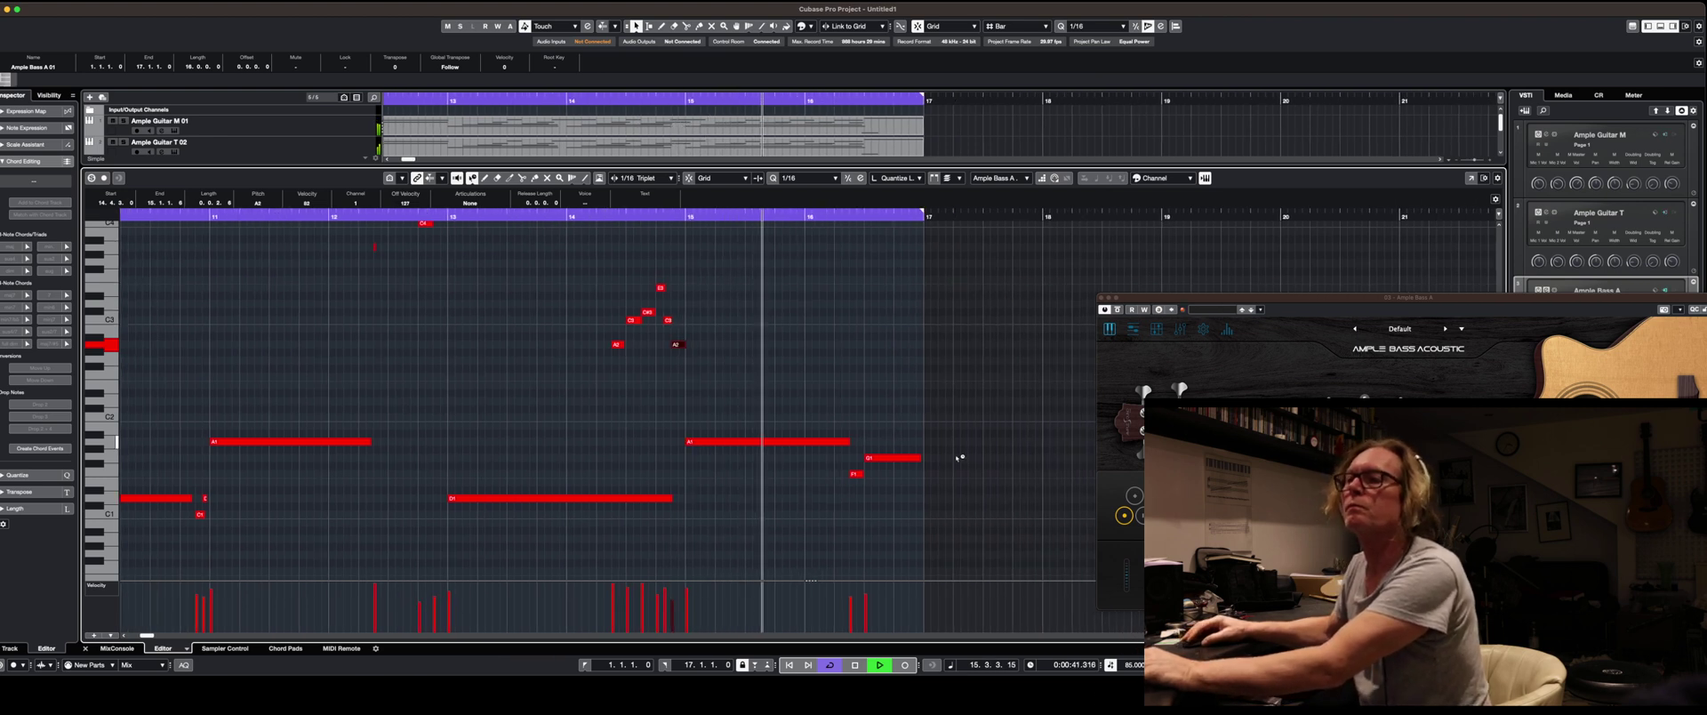
click(922, 458)
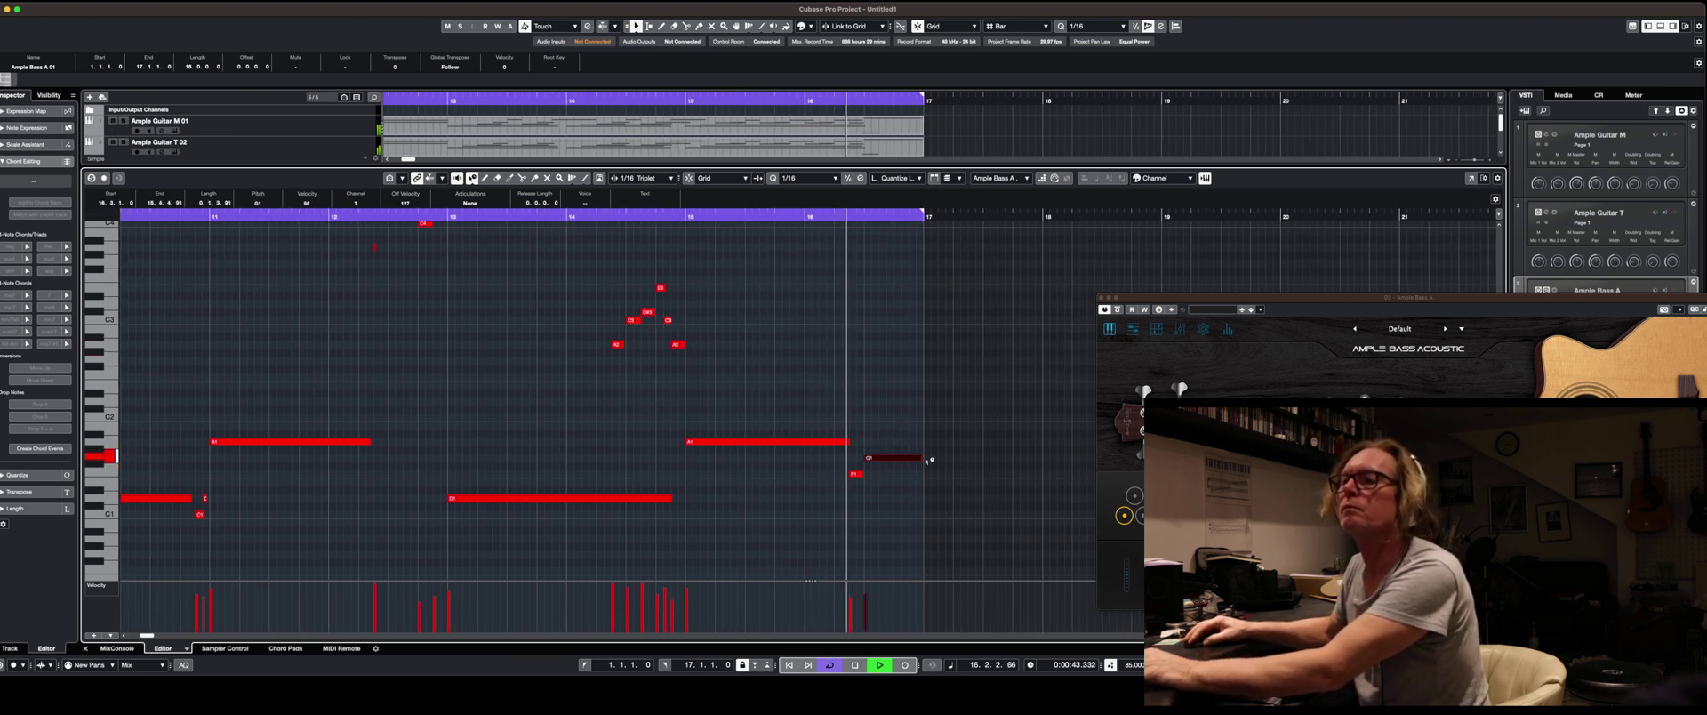
drag(922, 459, 920, 460)
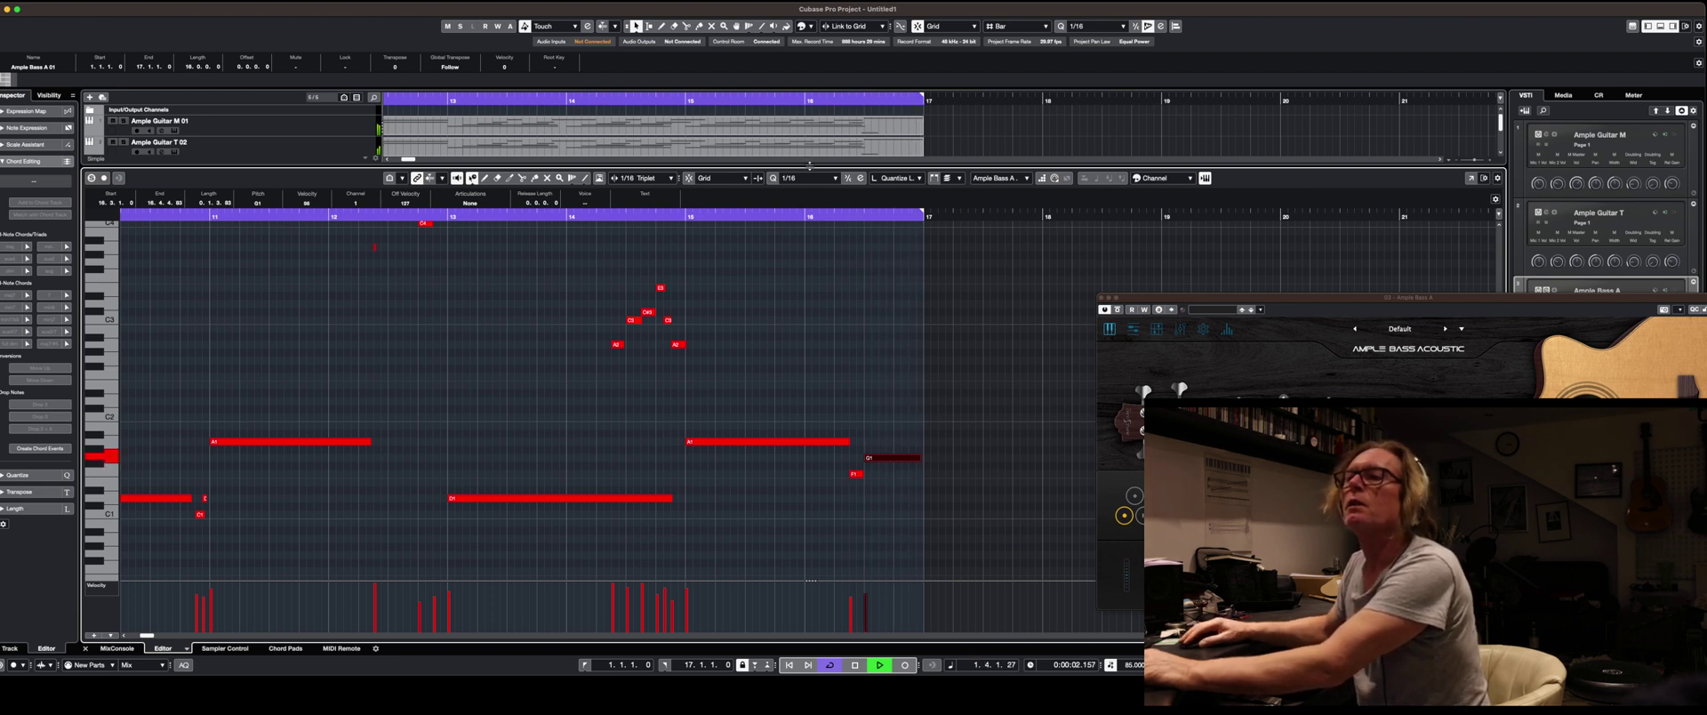
Close the Ample Bass A window and enlarge the arrangement area above the note editor so all 16 bars are in view.
drag(809, 165, 809, 357)
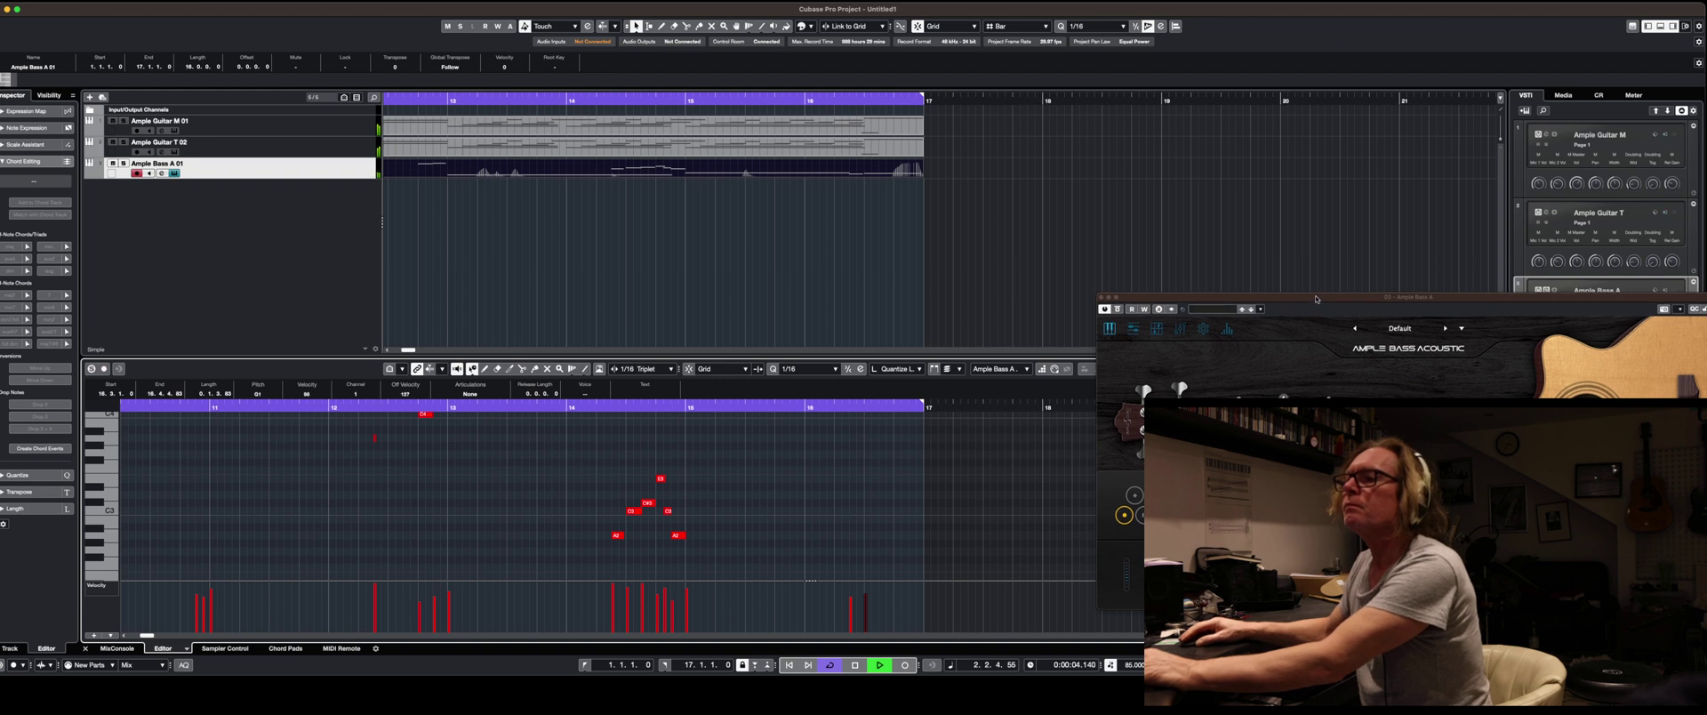
drag(1316, 298, 1159, 235)
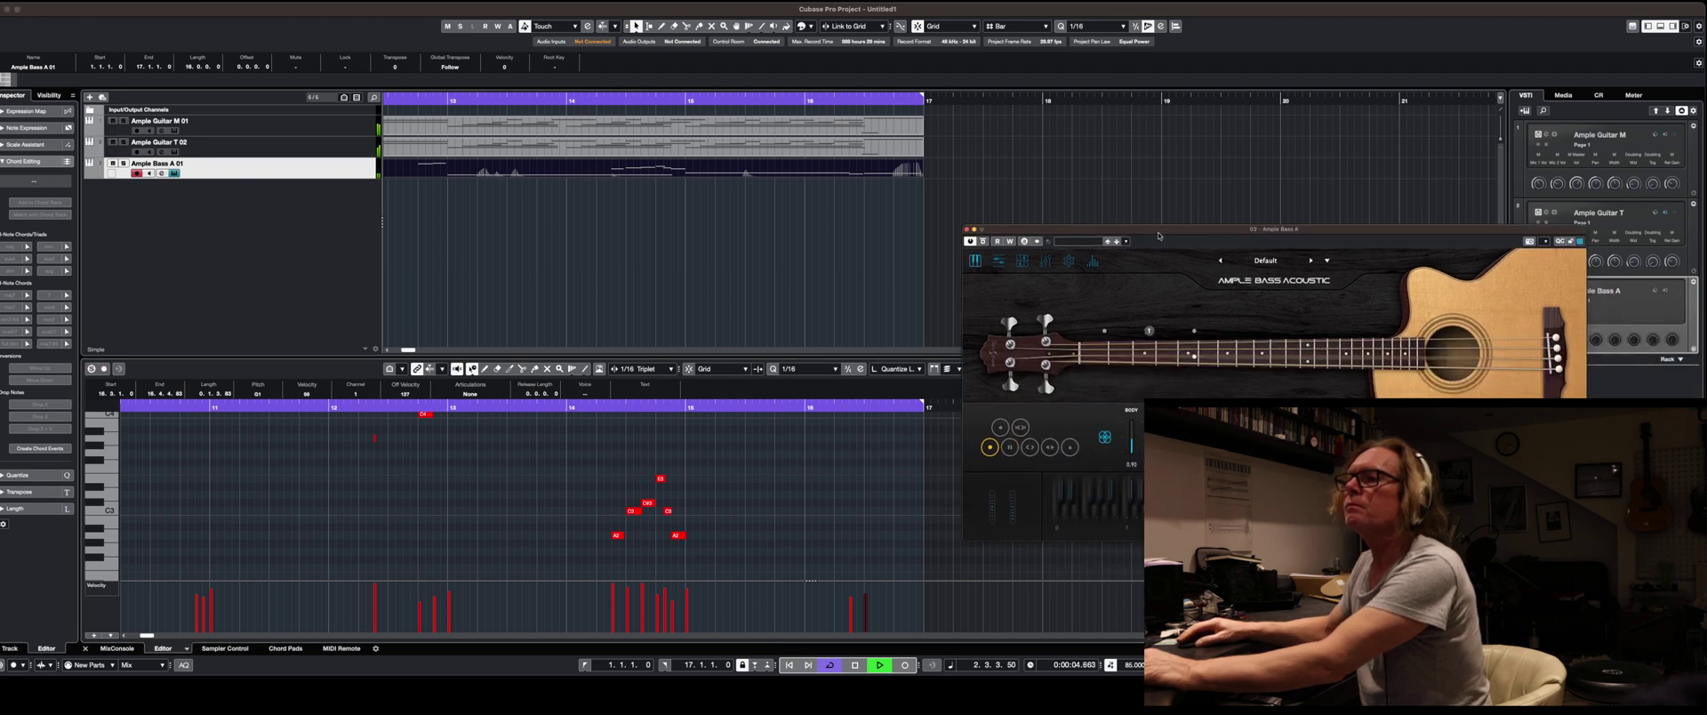
click(969, 229)
click(584, 272)
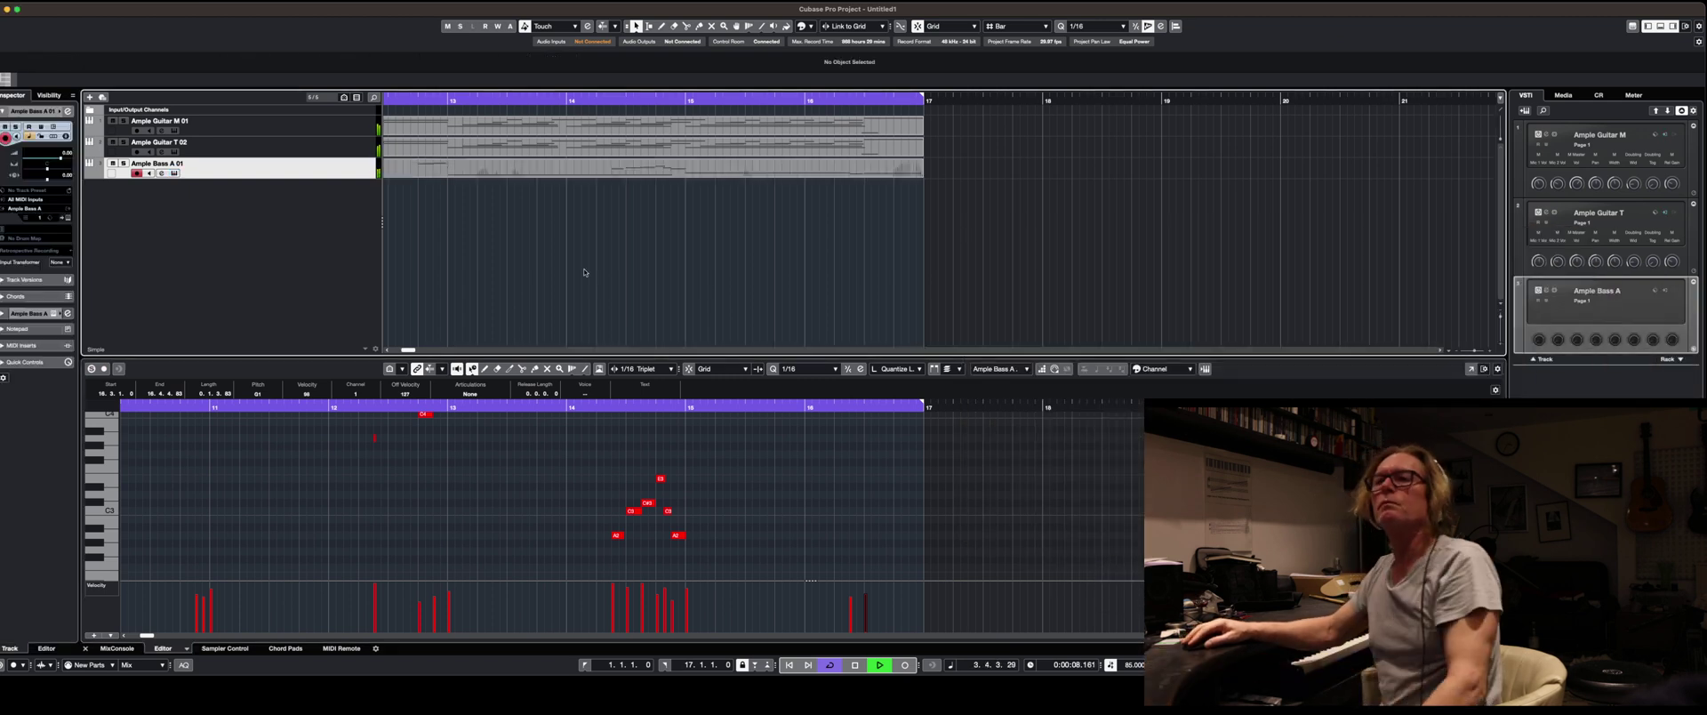
key(g)
key(g)
key(g)
key(g)
key(g)
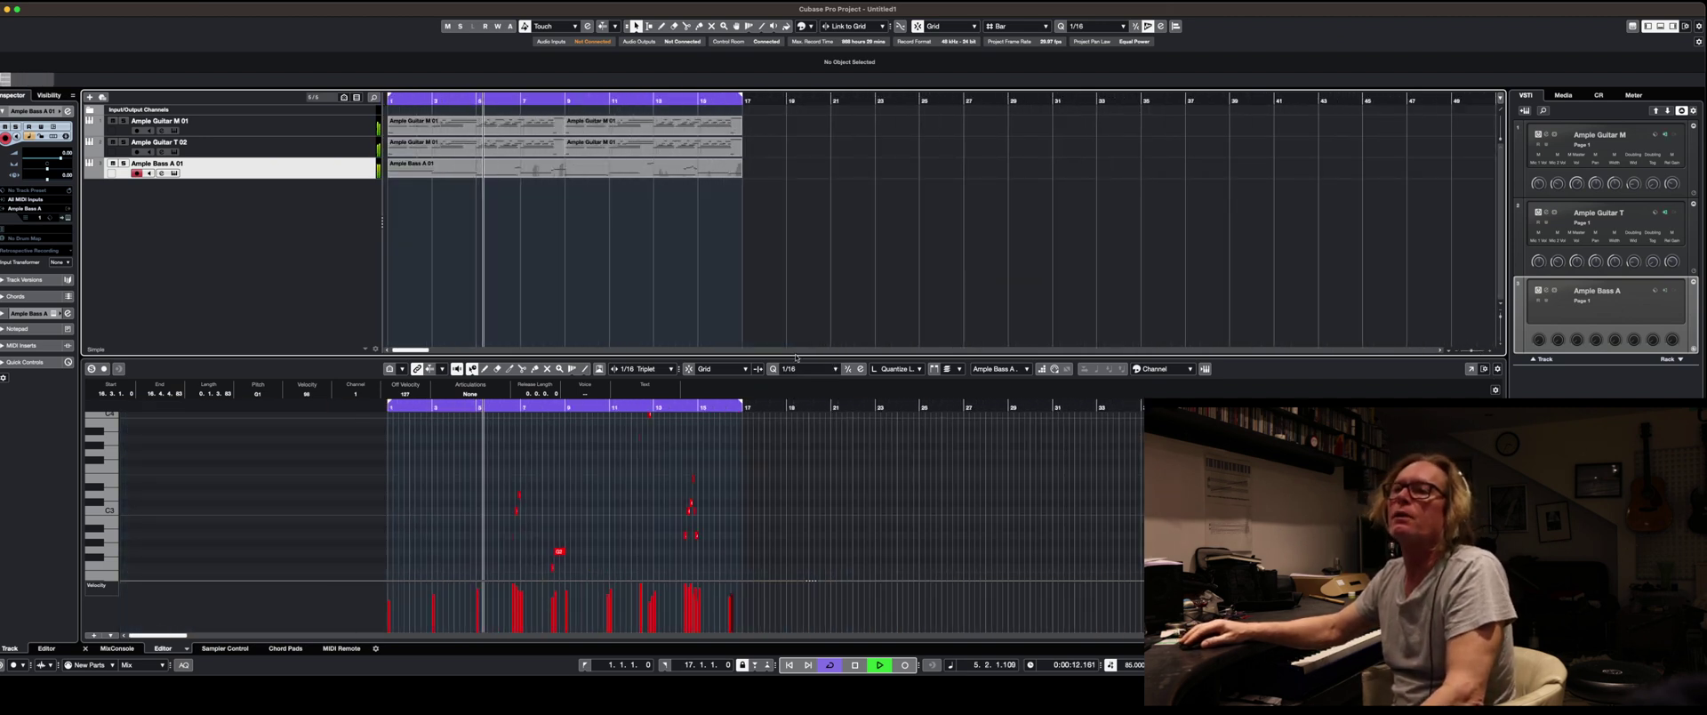
drag(794, 356, 794, 377)
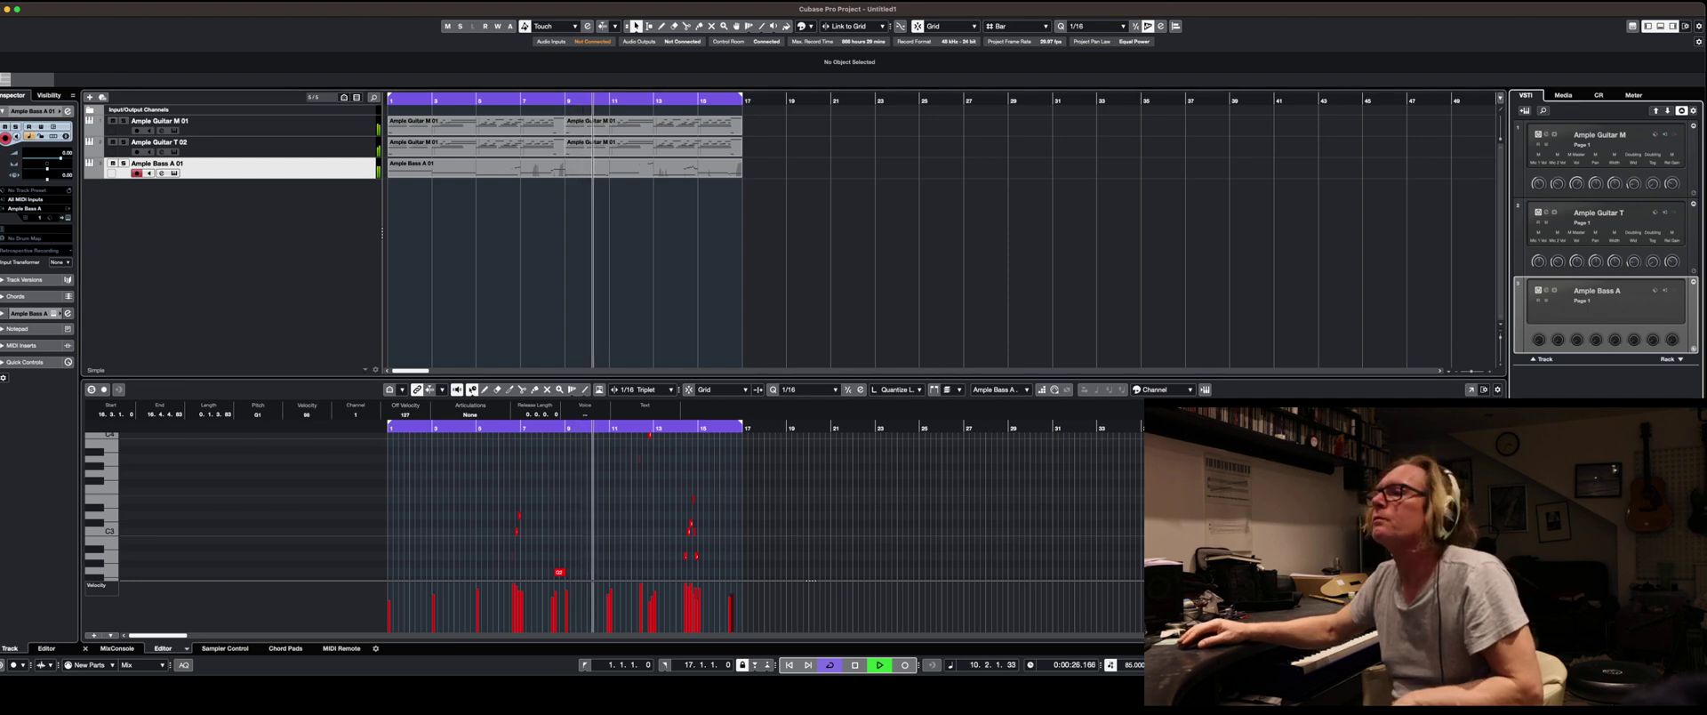
Add an instrument track that uses Kontakt 7.
right_click(1577, 379)
click(1603, 386)
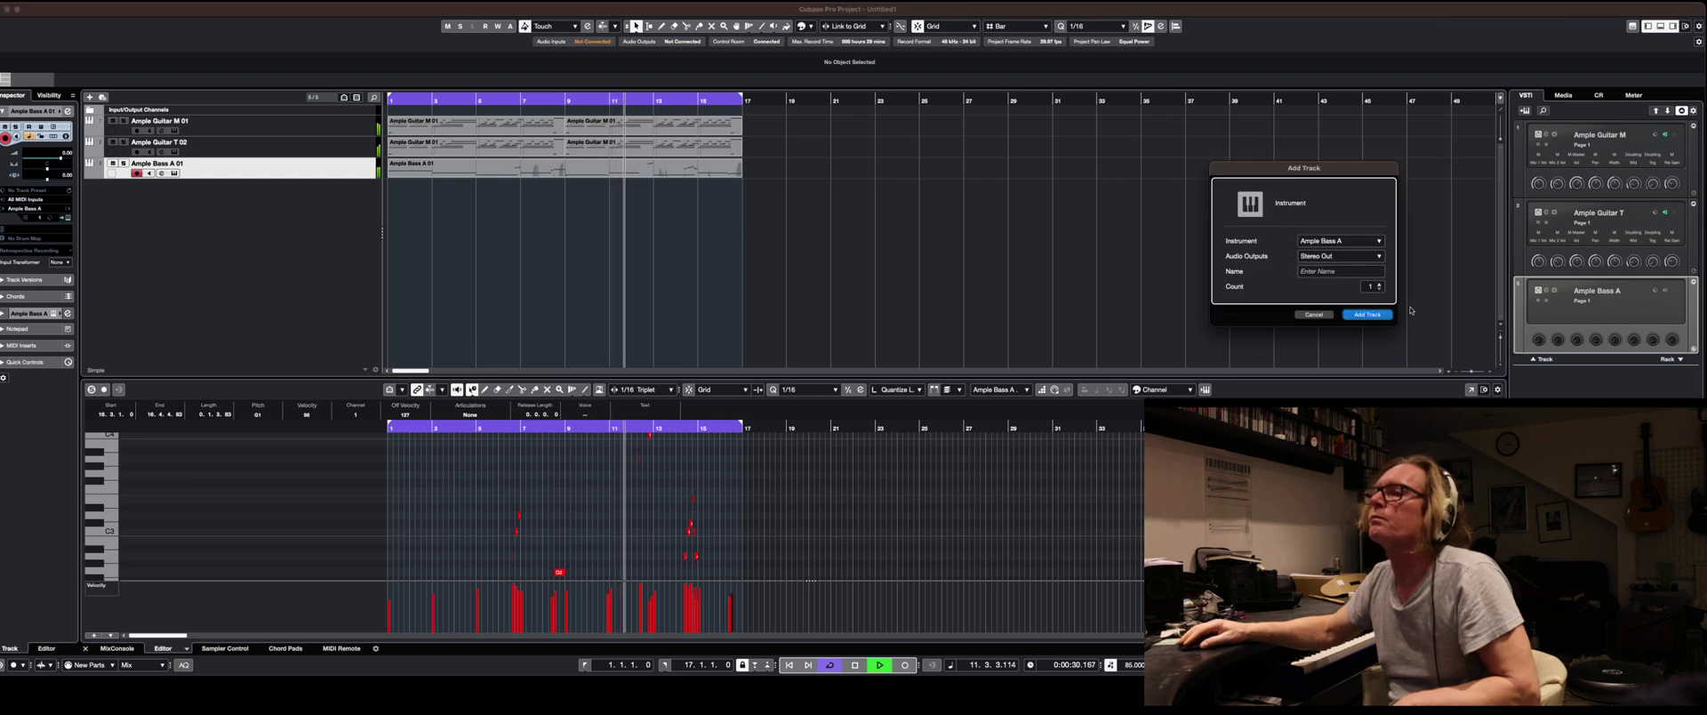
click(1348, 241)
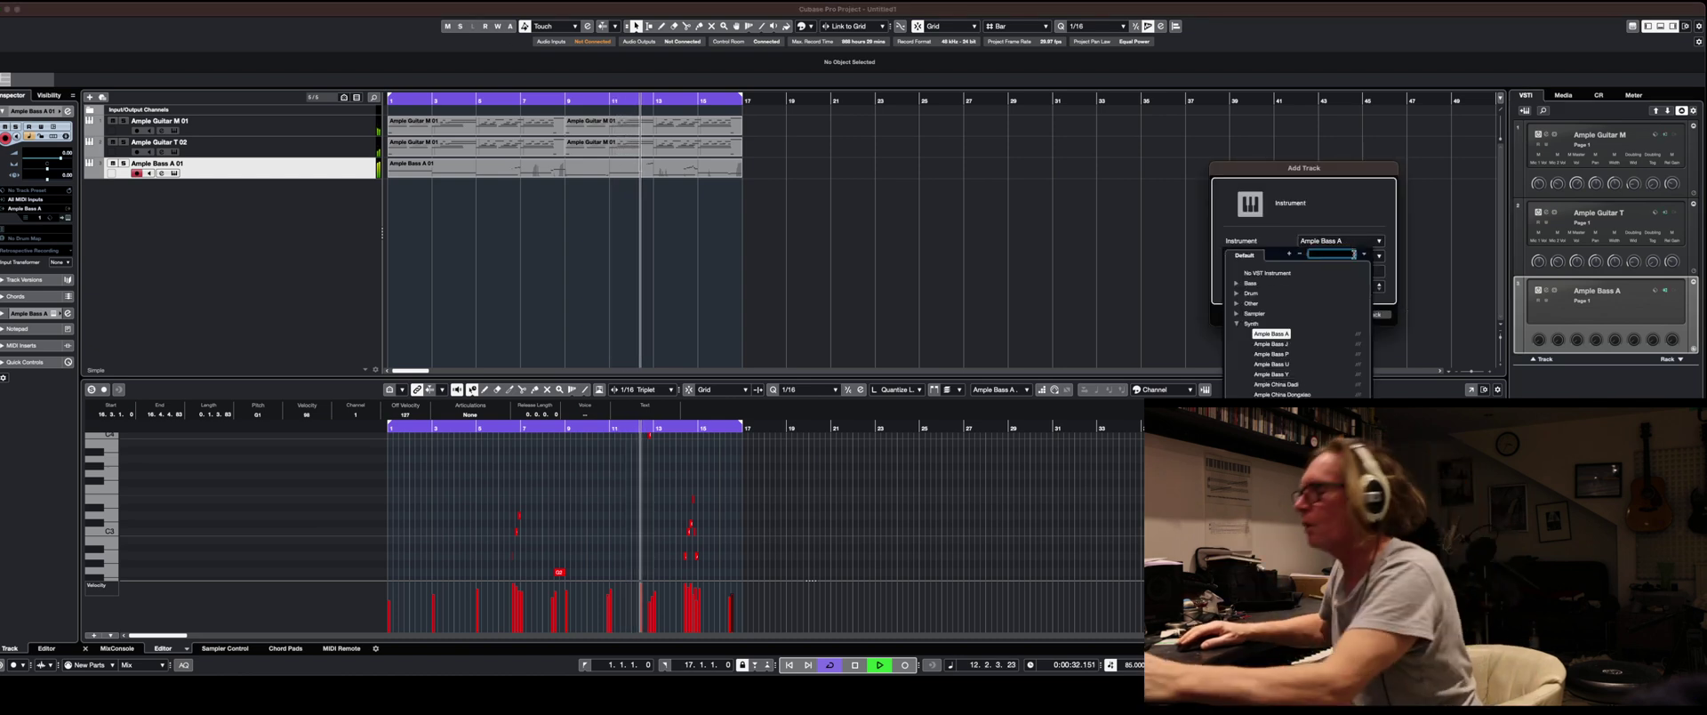
text(kon)
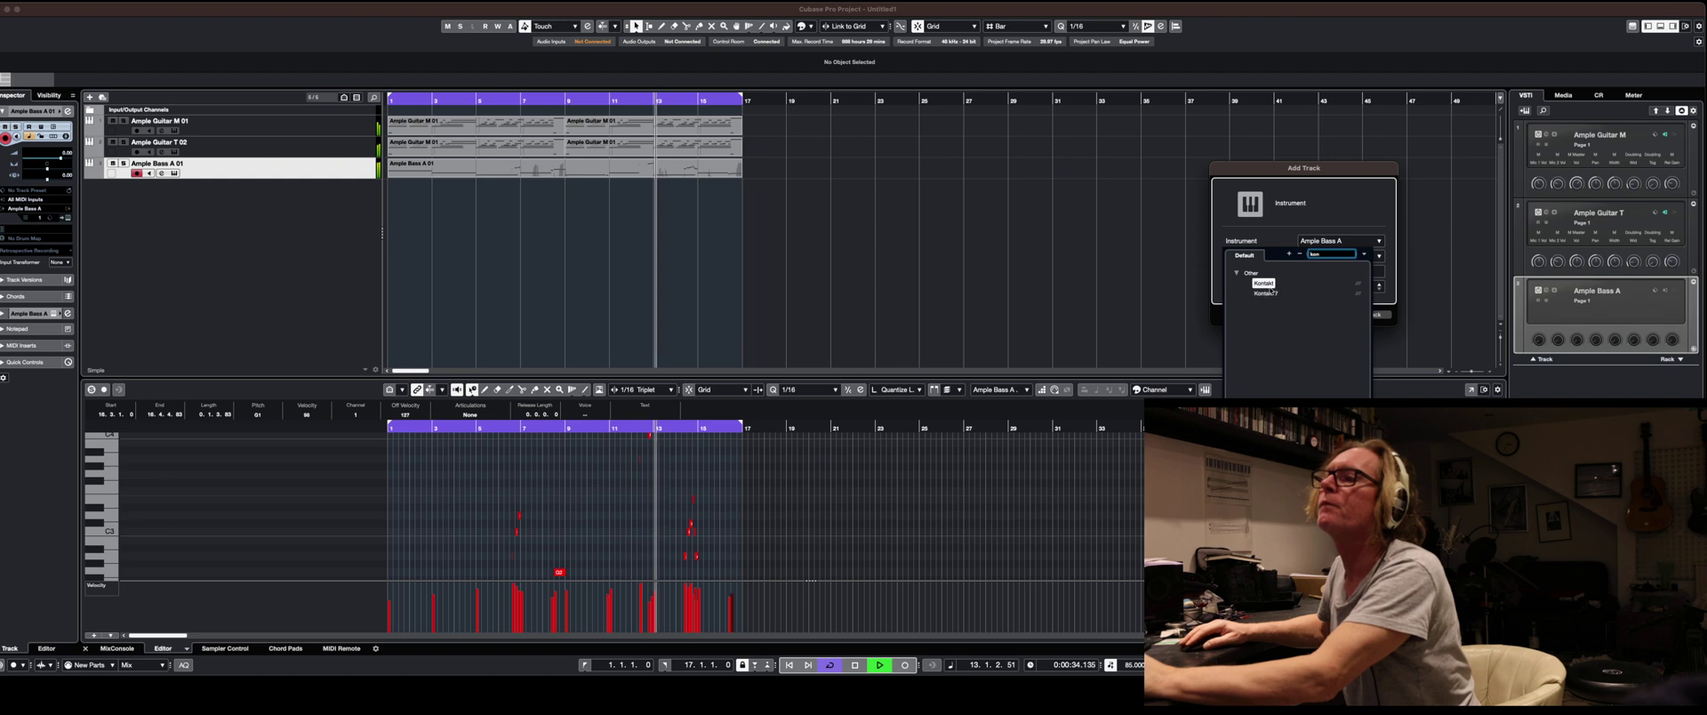
click(1267, 293)
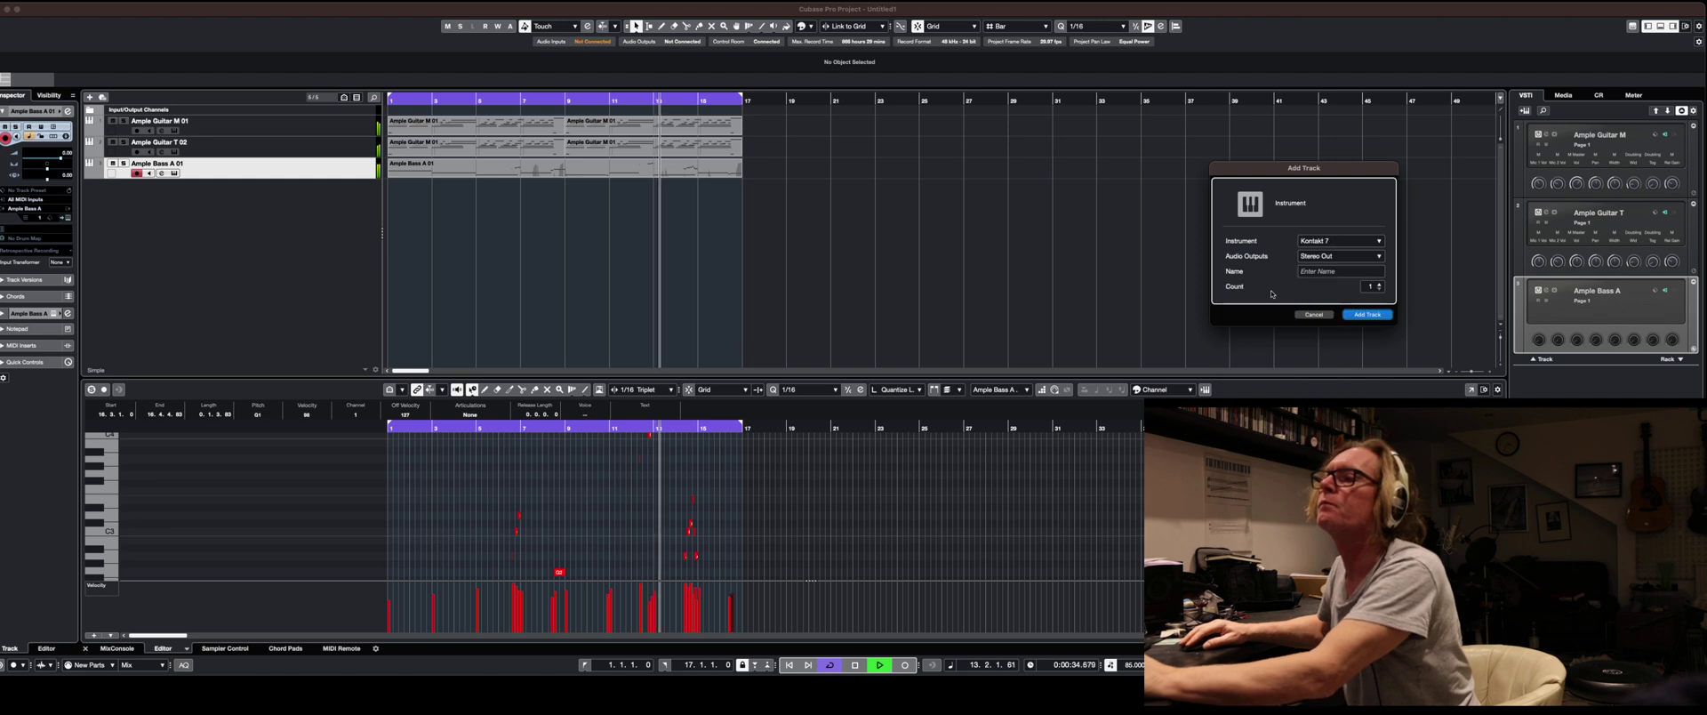
click(1367, 314)
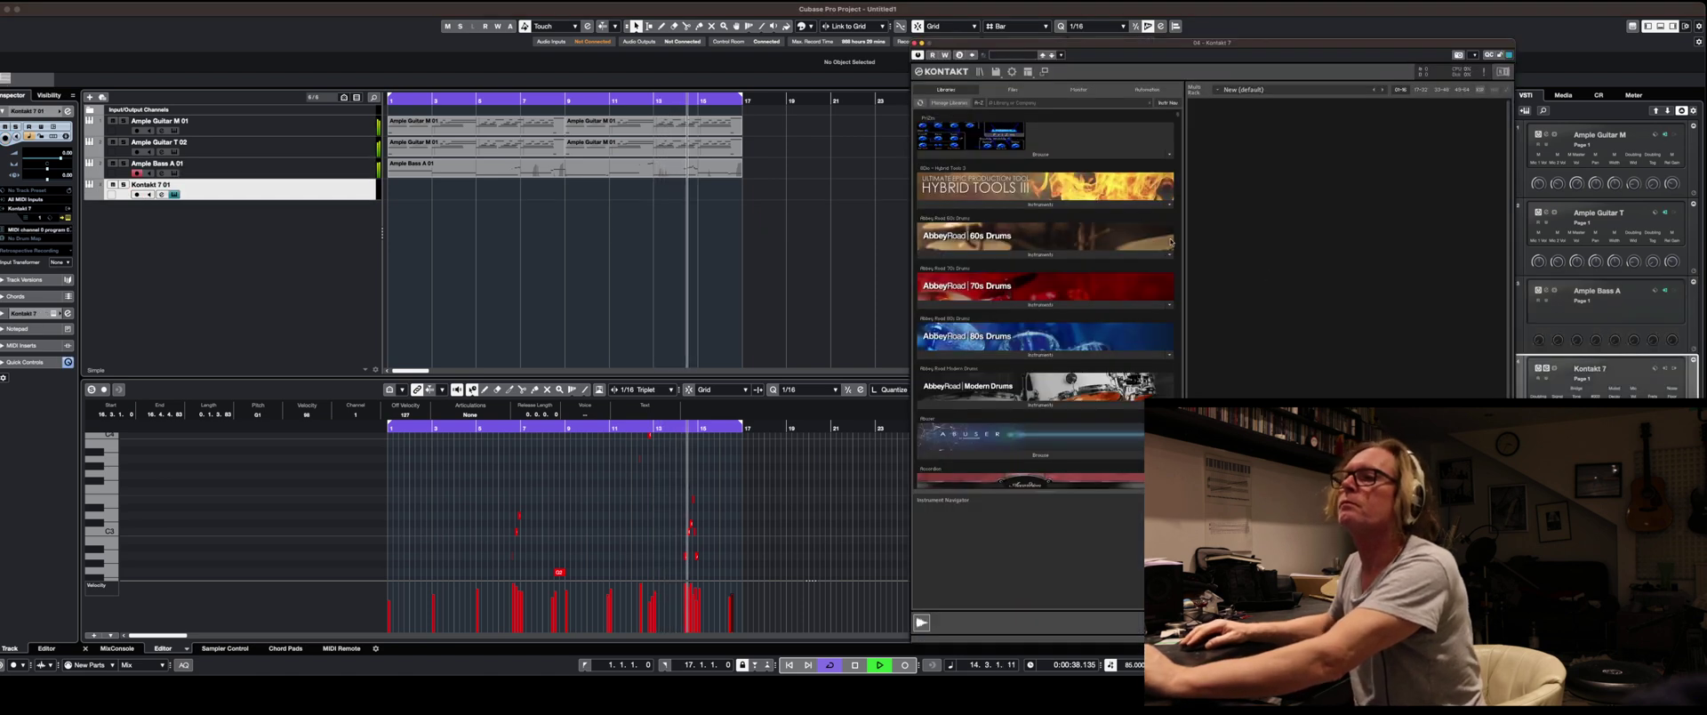
Load the Strings A instrument from the Spitfire Albion NEO library into Kontakt.
scroll(1070, 346, down, 10)
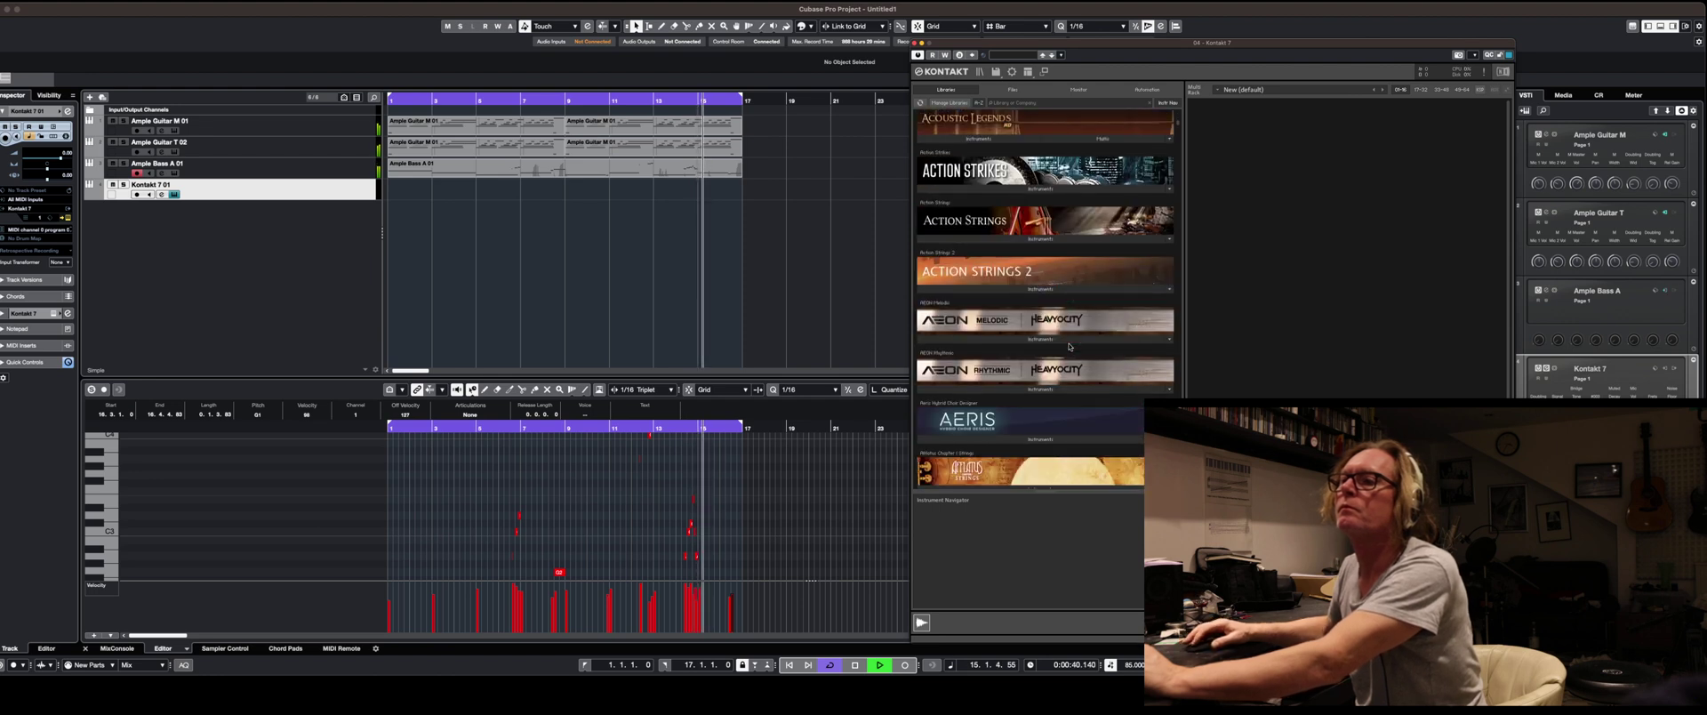
scroll(1070, 346, down, 1)
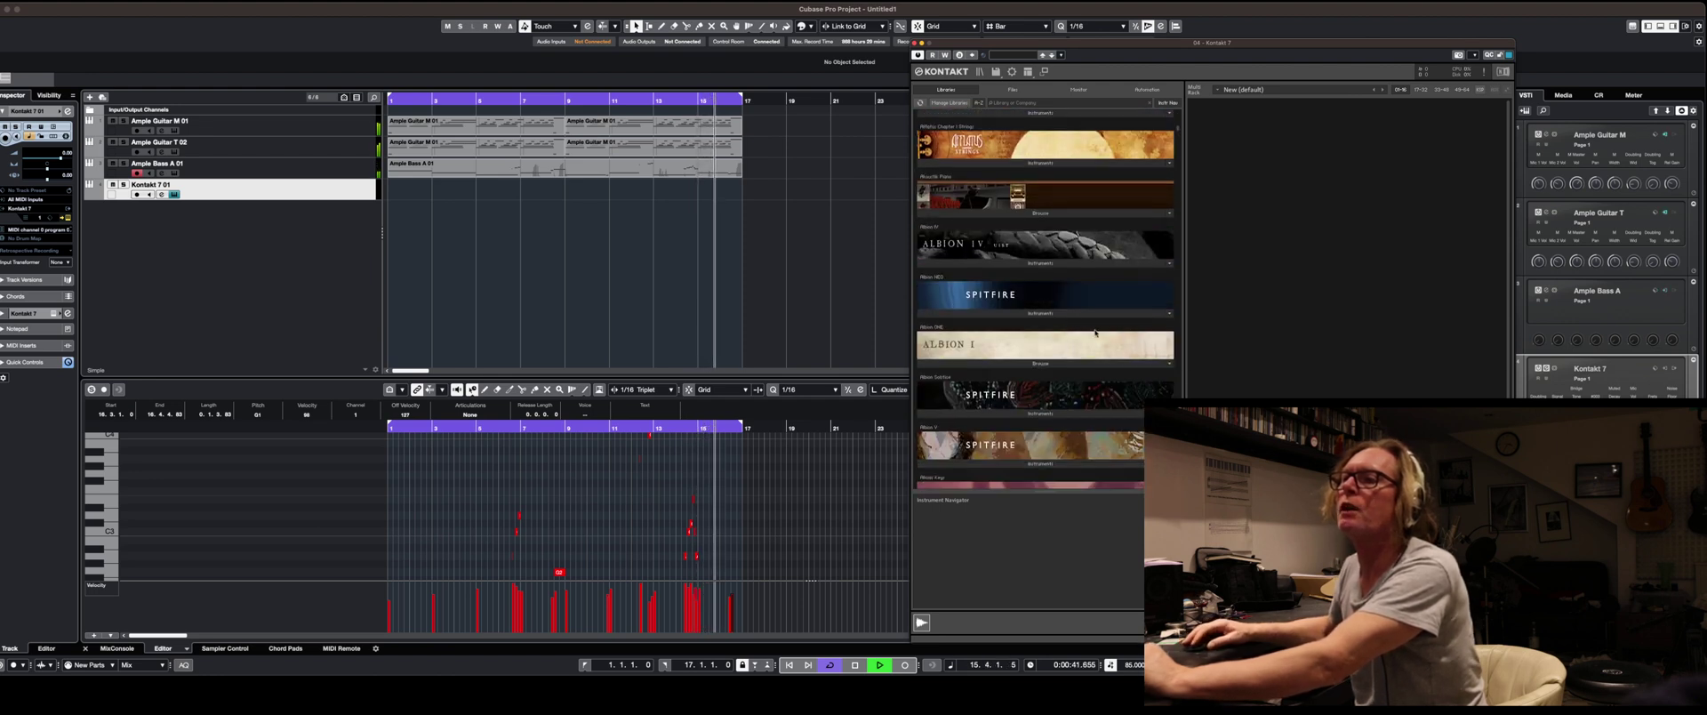
click(1049, 313)
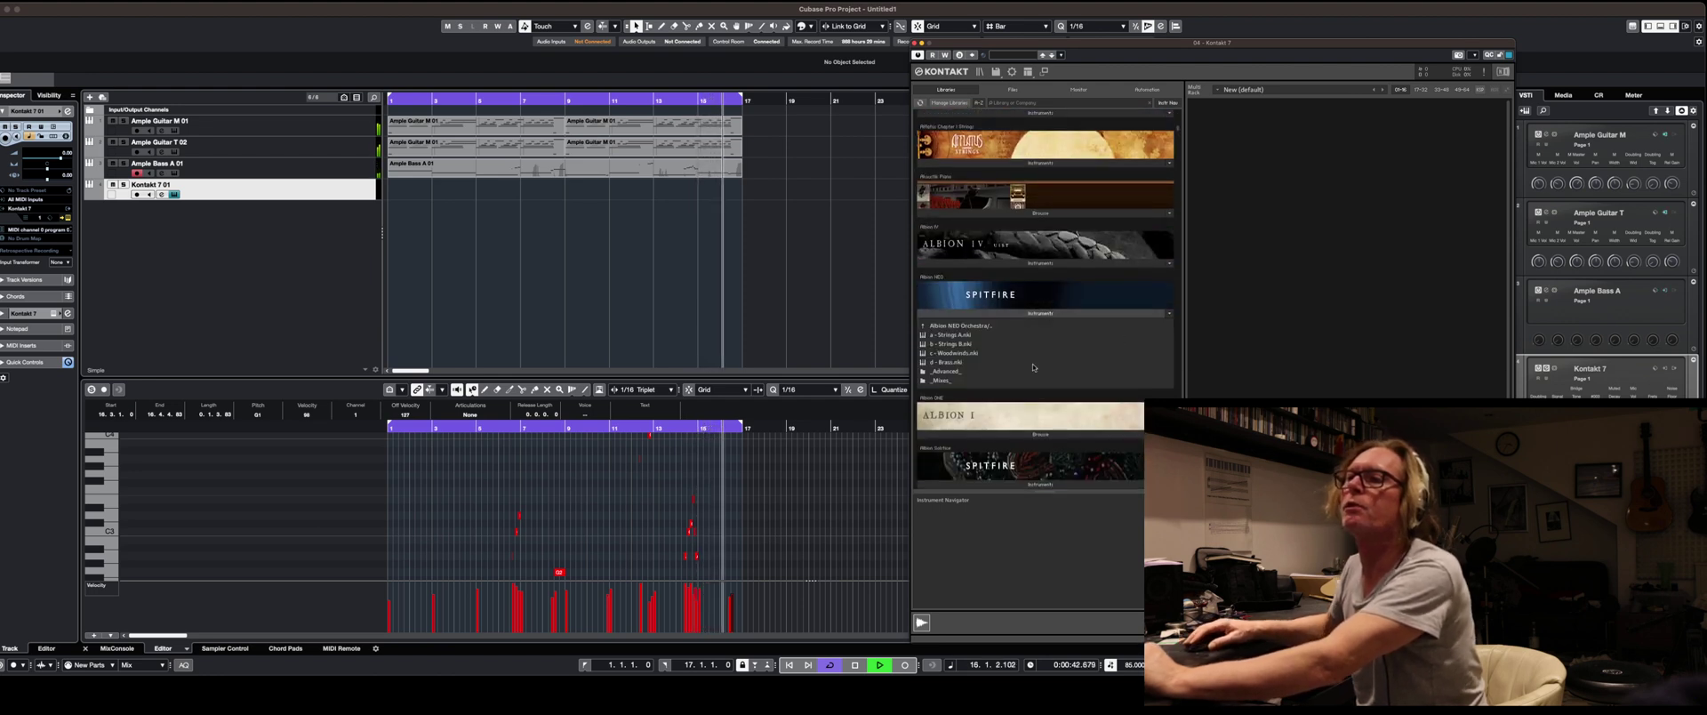
click(959, 336)
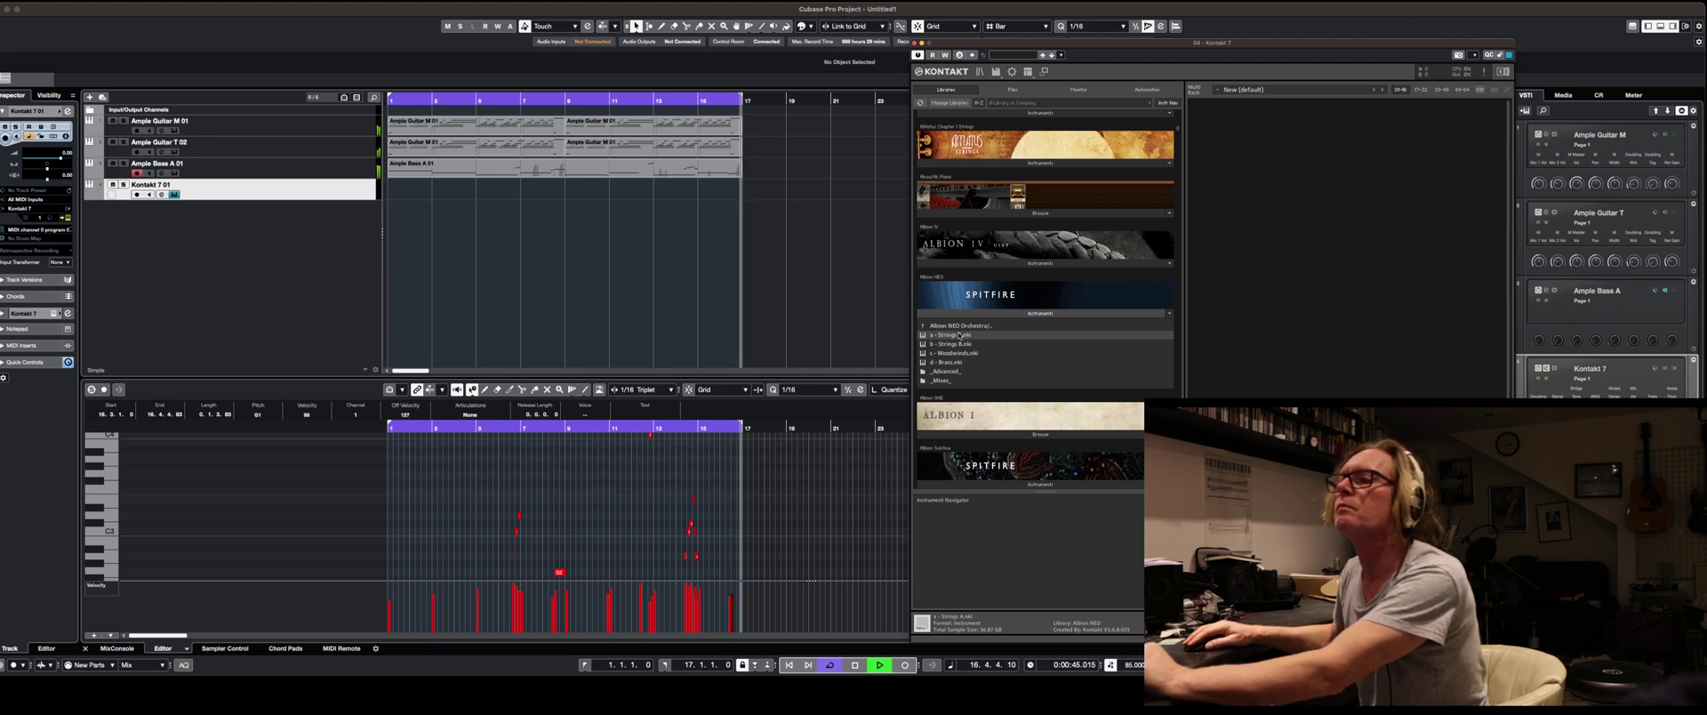
double_click(958, 335)
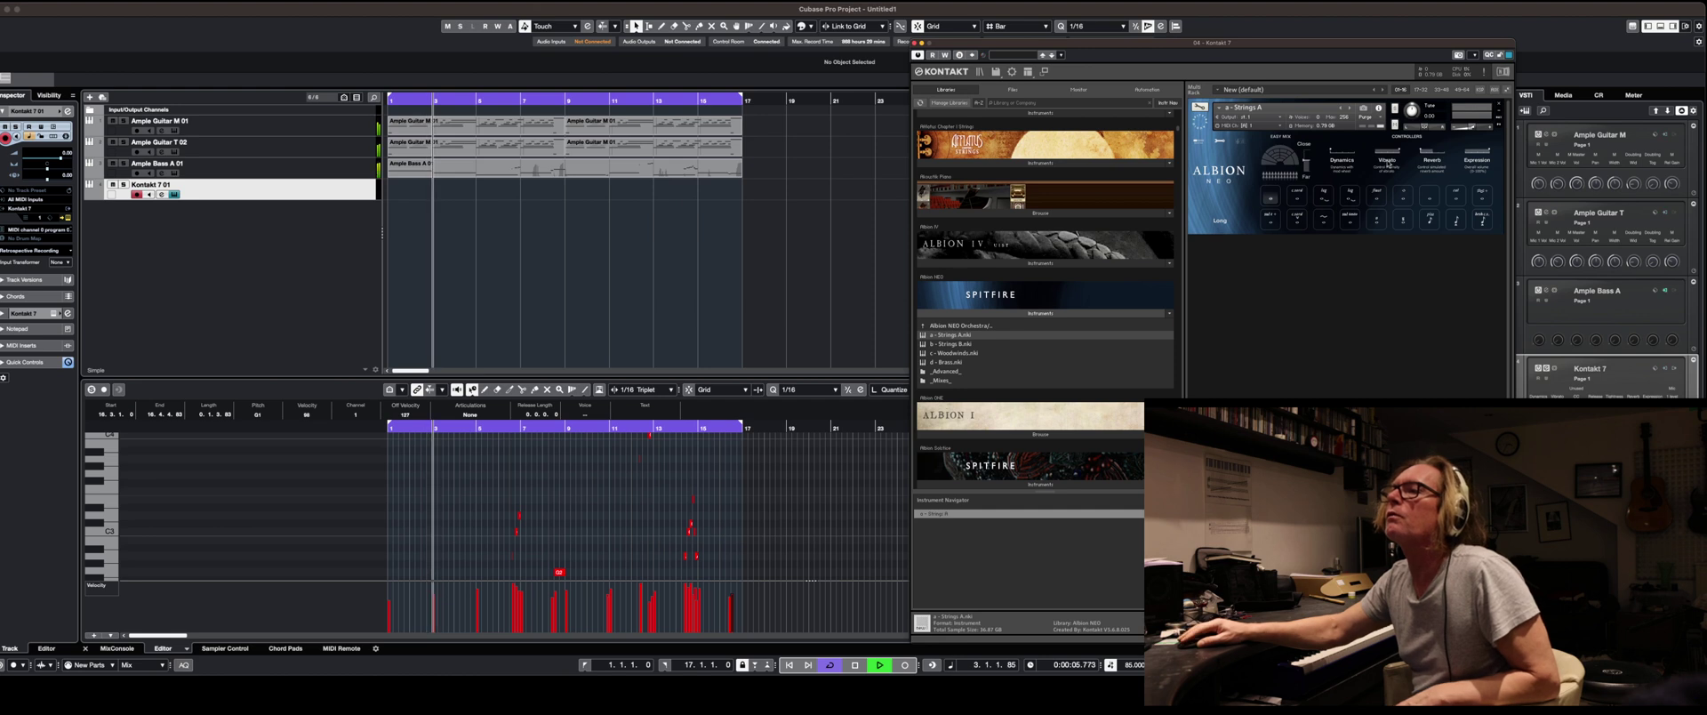
Start Learn MIDI CC automation for the Vibrato control of the Strings A instrument.
right_click(1387, 162)
click(1409, 172)
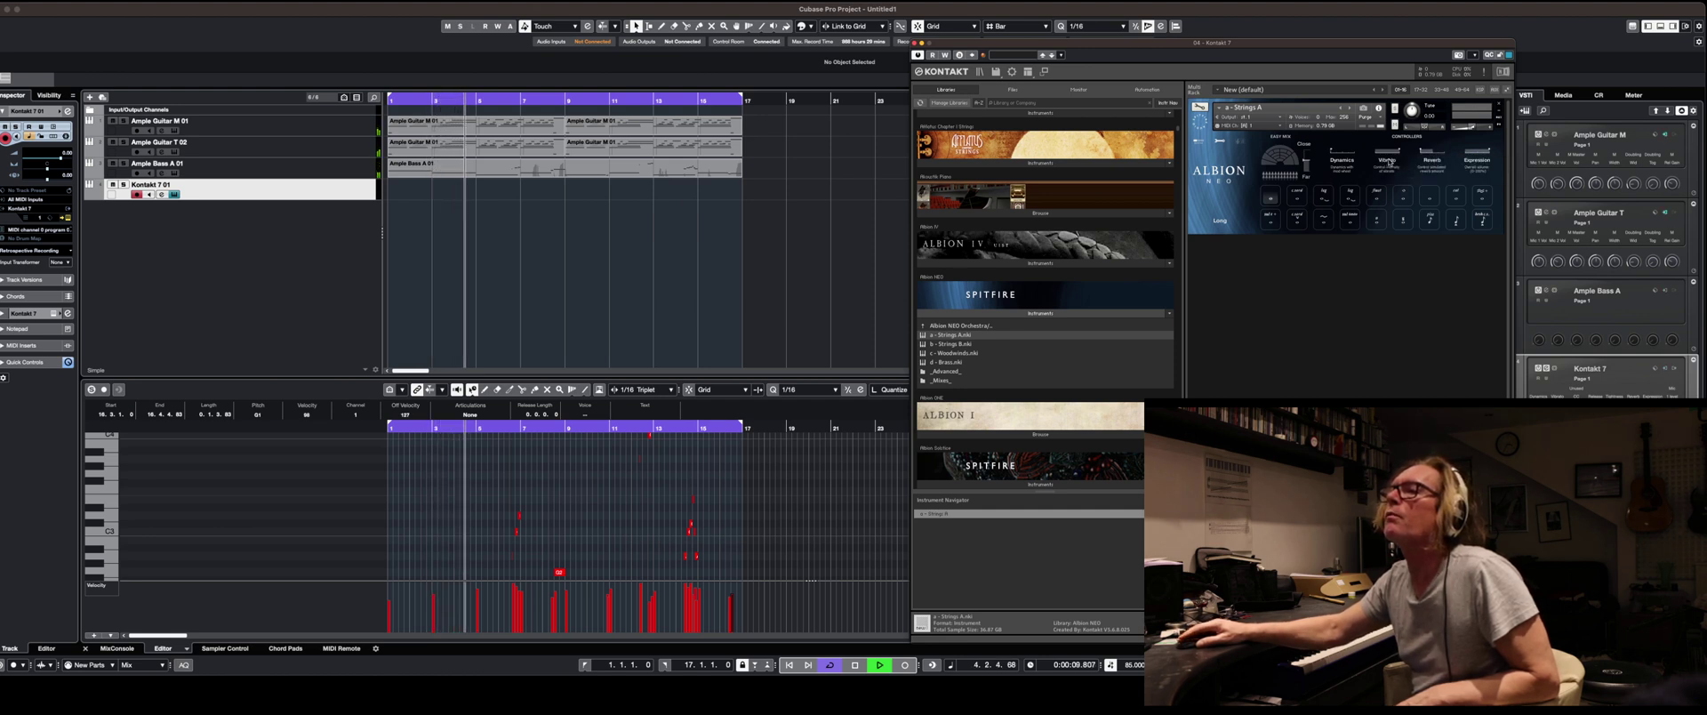
right_click(1390, 161)
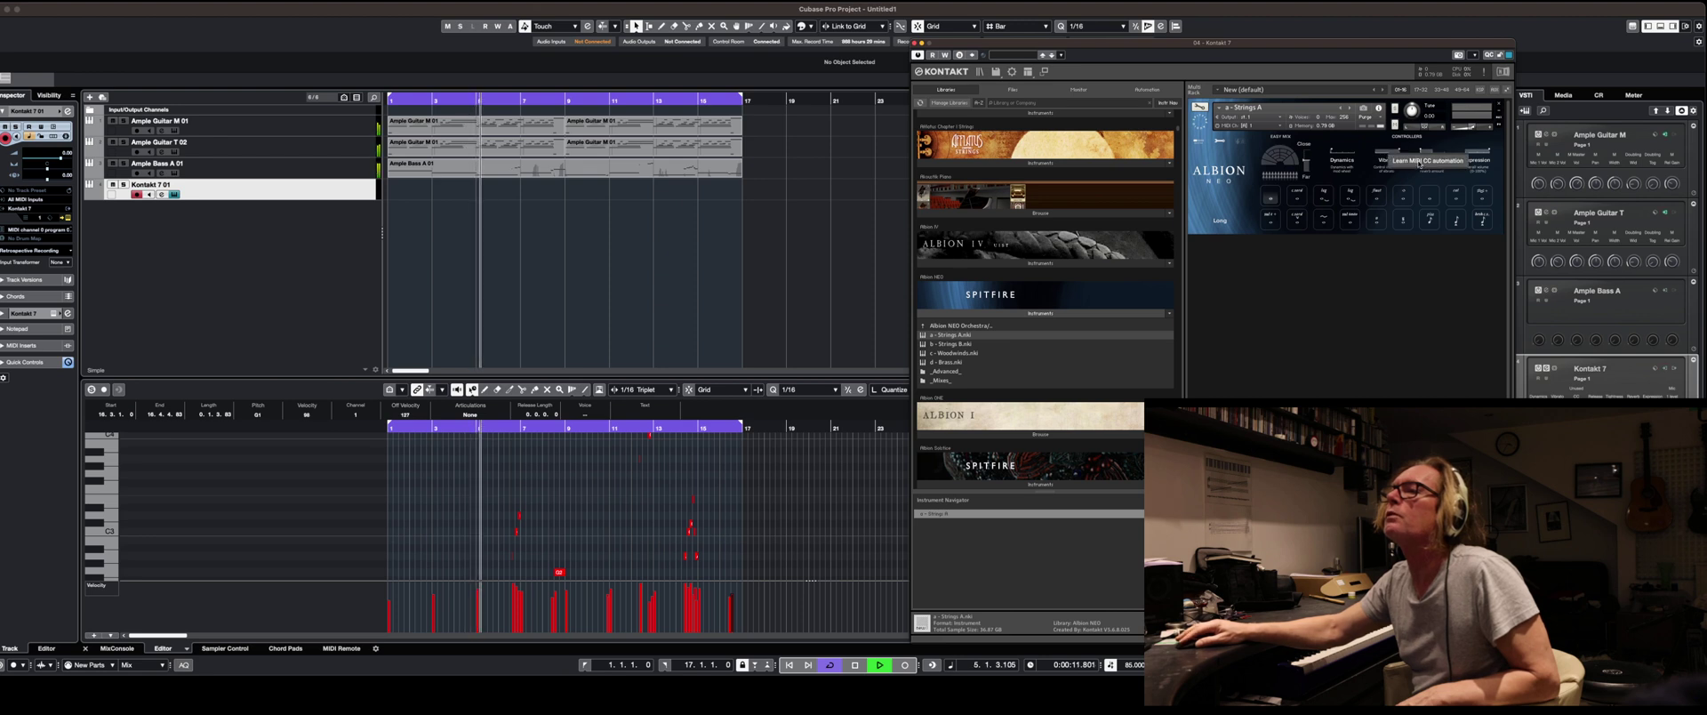
click(1421, 163)
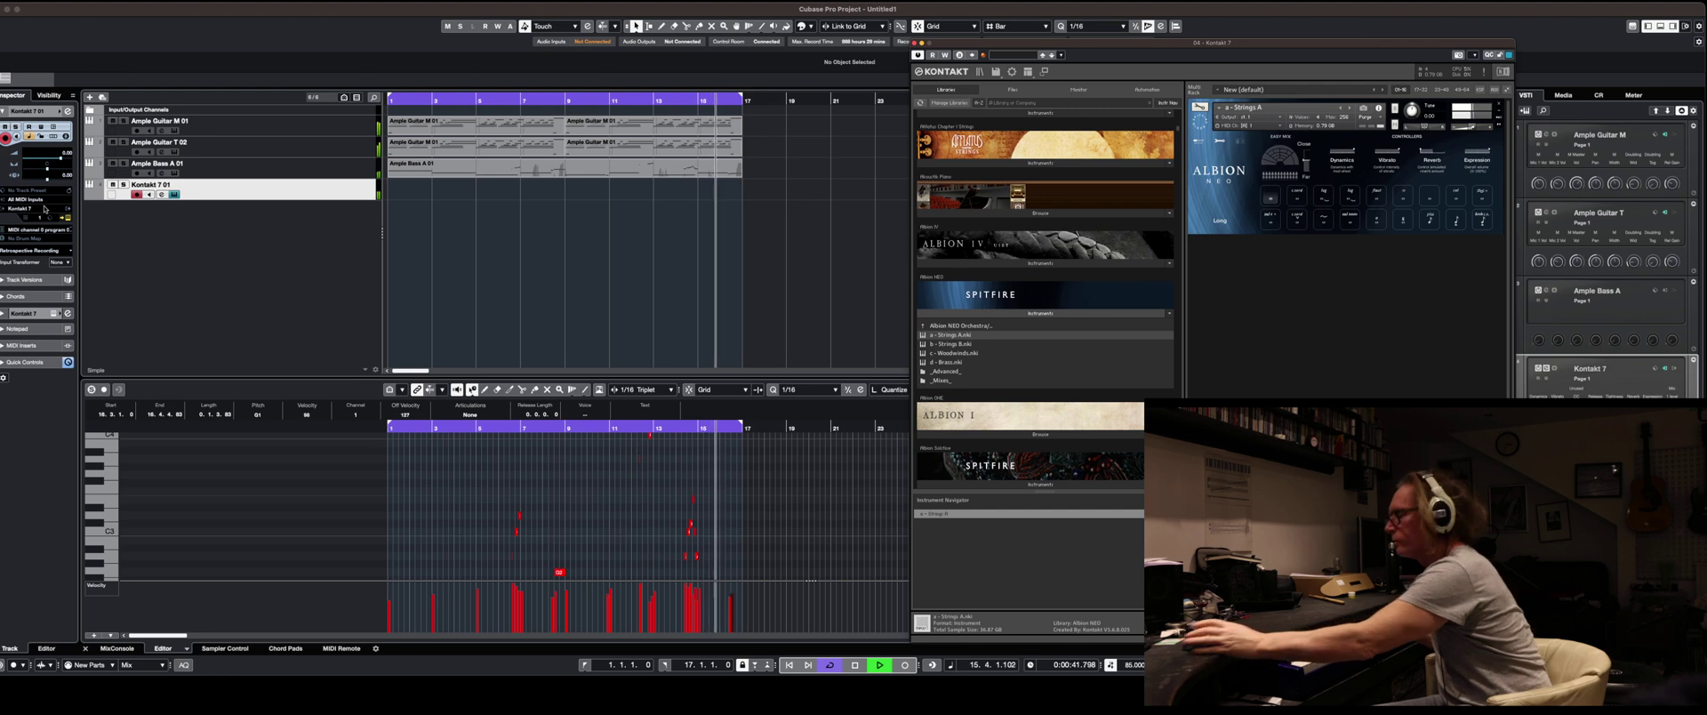
Record a strings take over the 16-bar cycle on the Kontakt 7 track, stop recording and delete the take.
key(KP_Multiply)
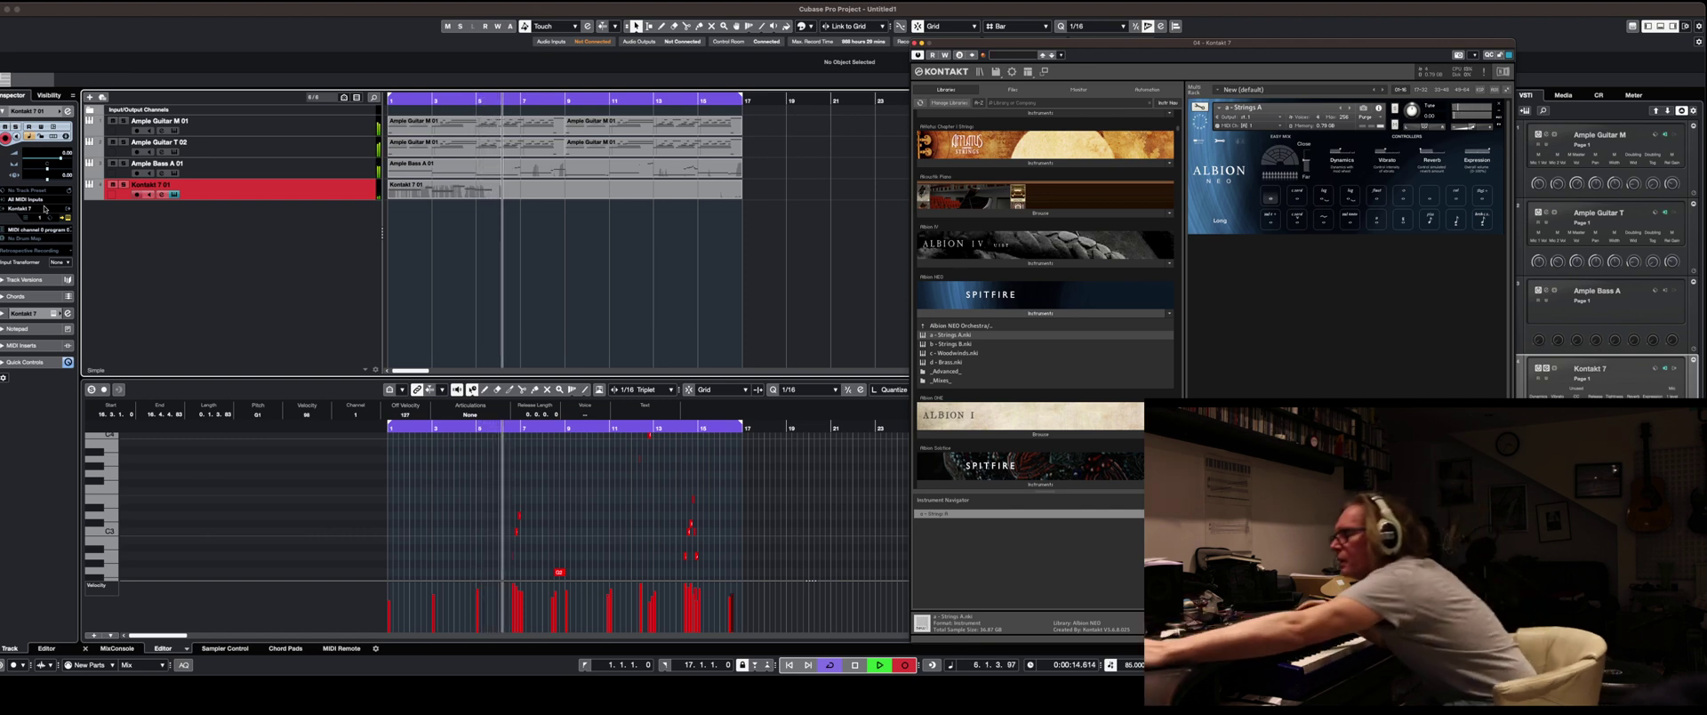
key(KP_Multiply)
key(Delete)
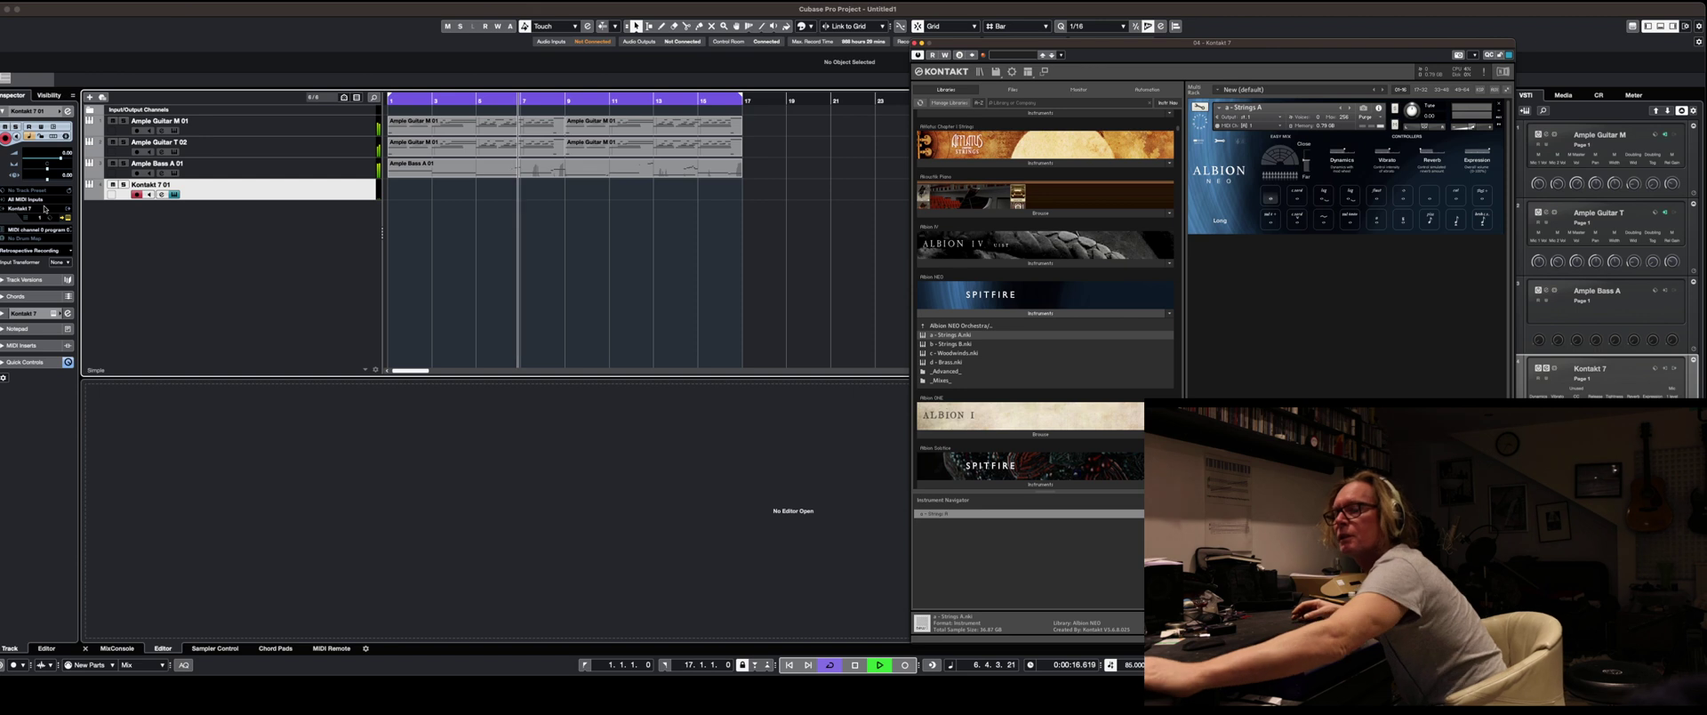
Stop playback, record a new strings take over the 16-bar cycle on the Kontakt 7 track, and stop recording.
key(space)
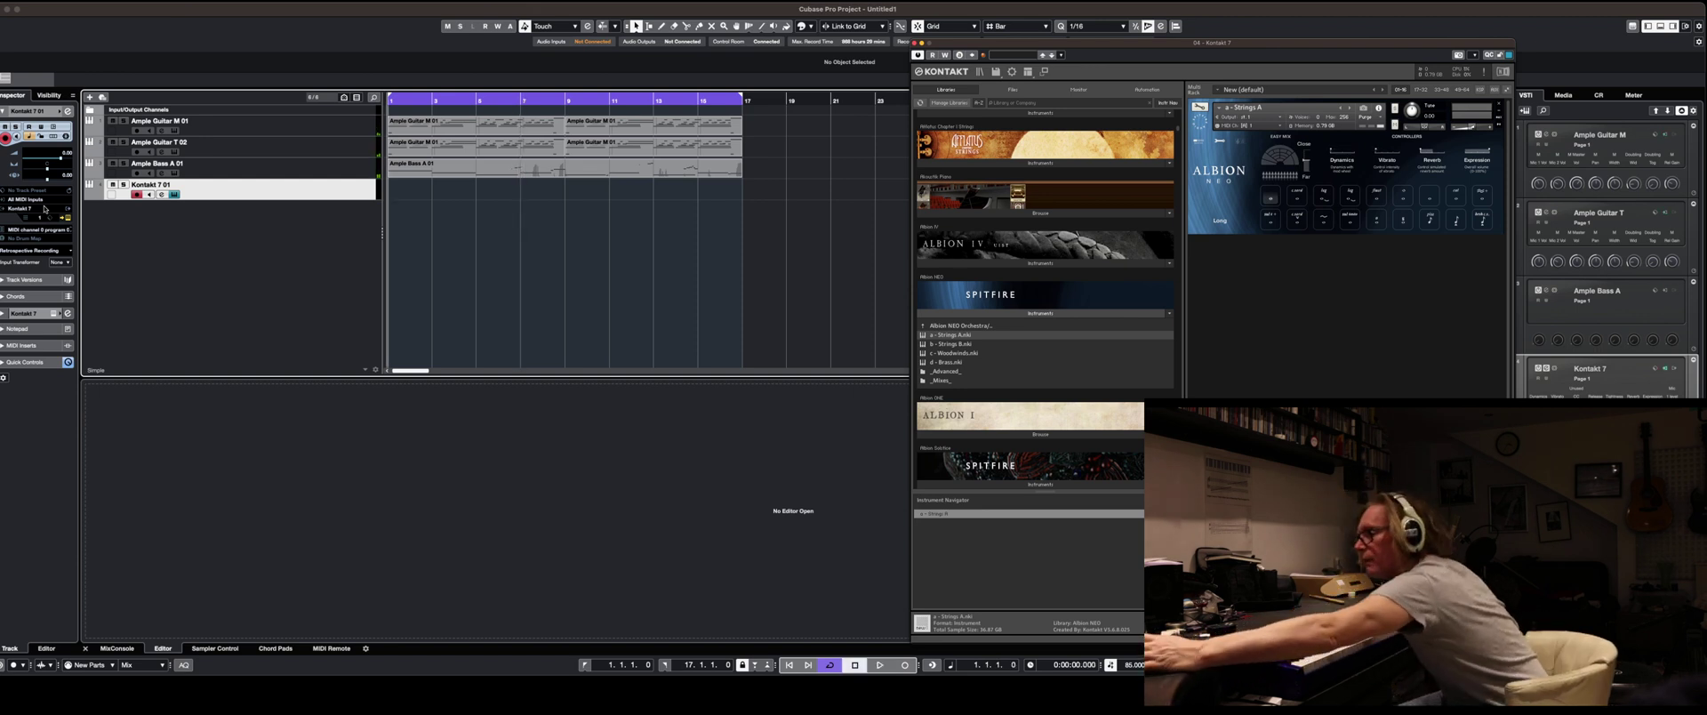
key(KP_Multiply)
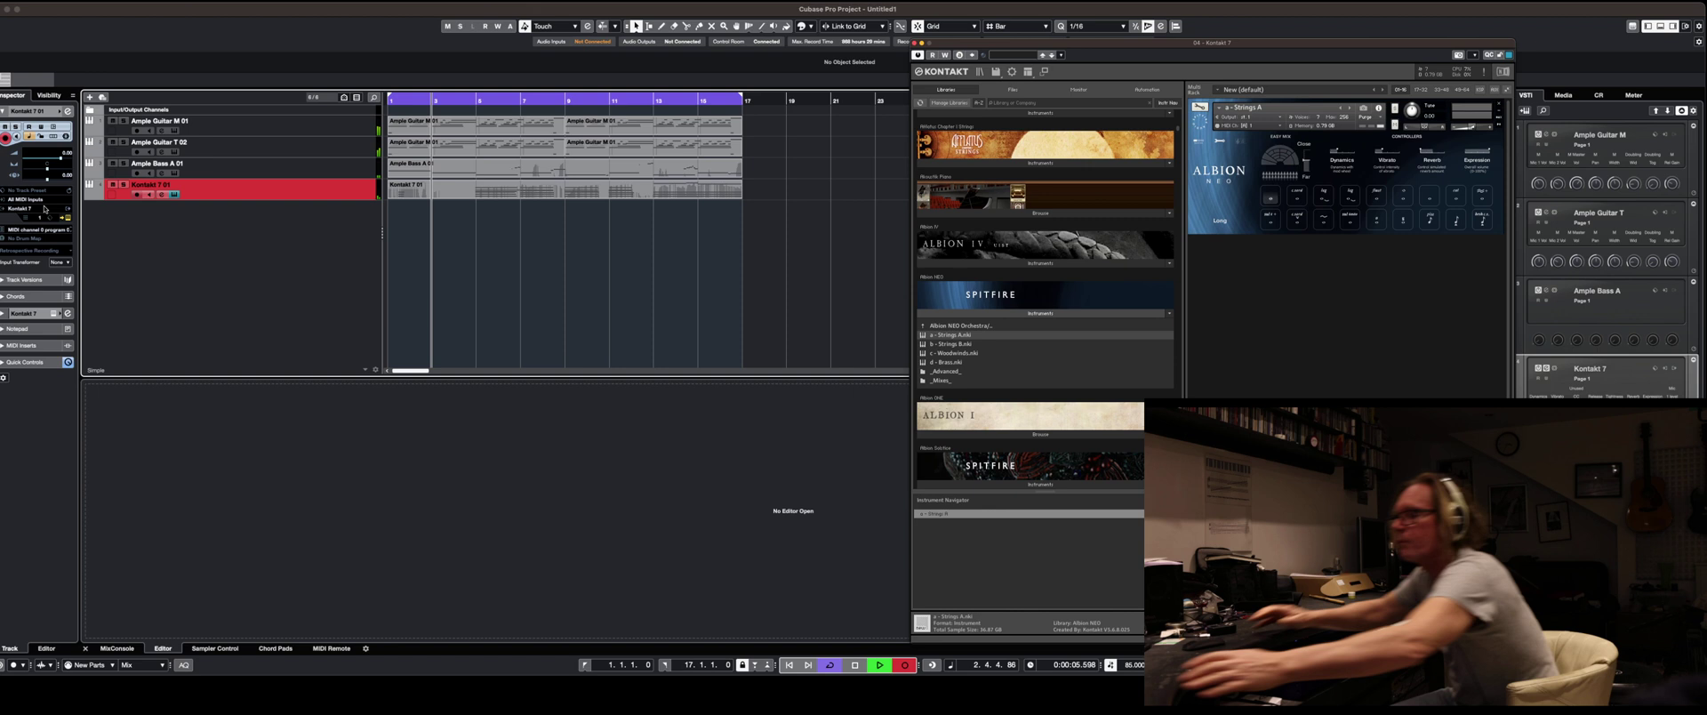
key(space)
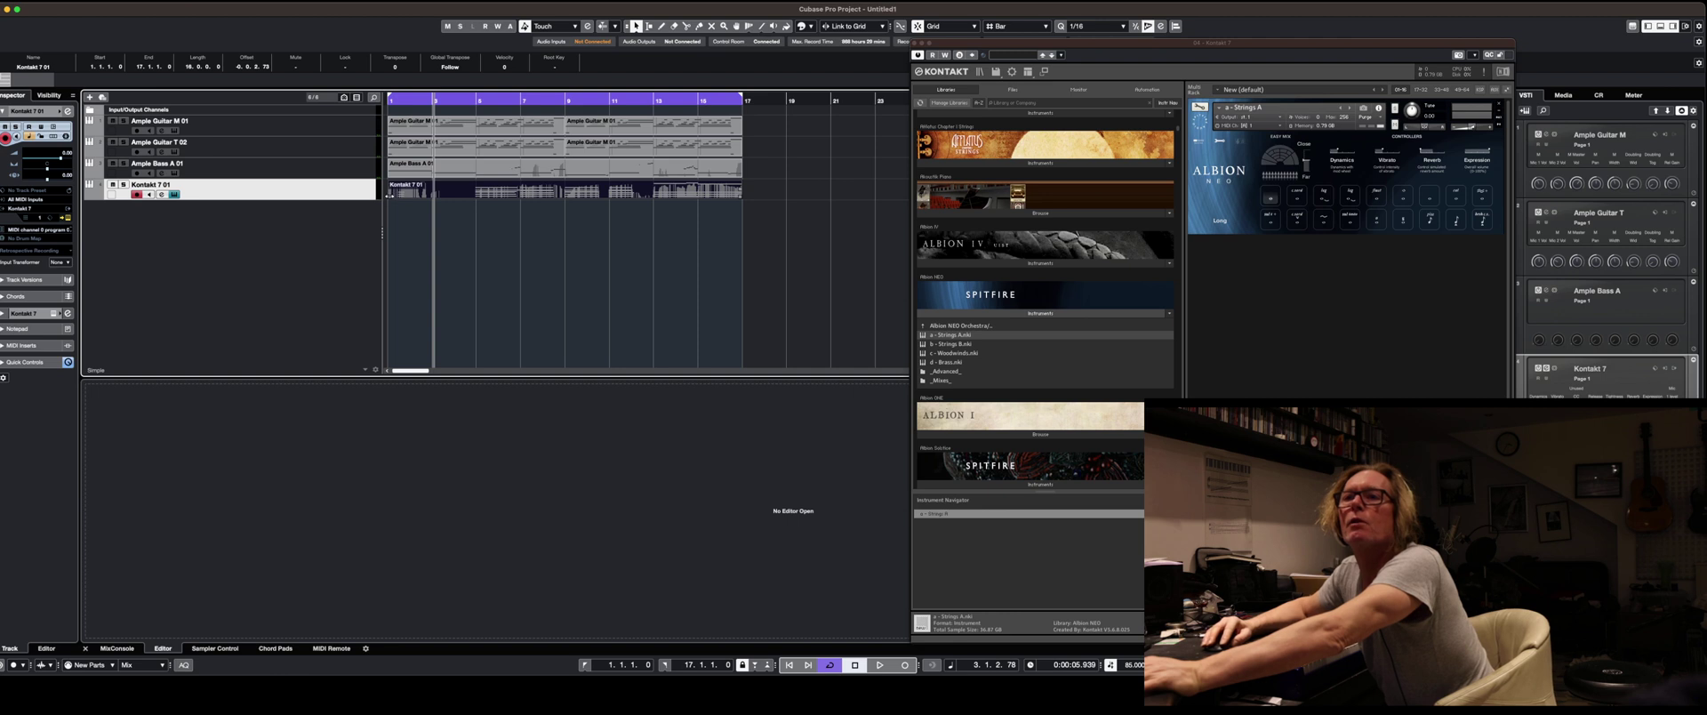
Trim the start of the recorded strings part to bar 5, audition it from there, and shorten it further to start at bar 9.
drag(389, 195, 478, 197)
key(ctrl+e)
key(space)
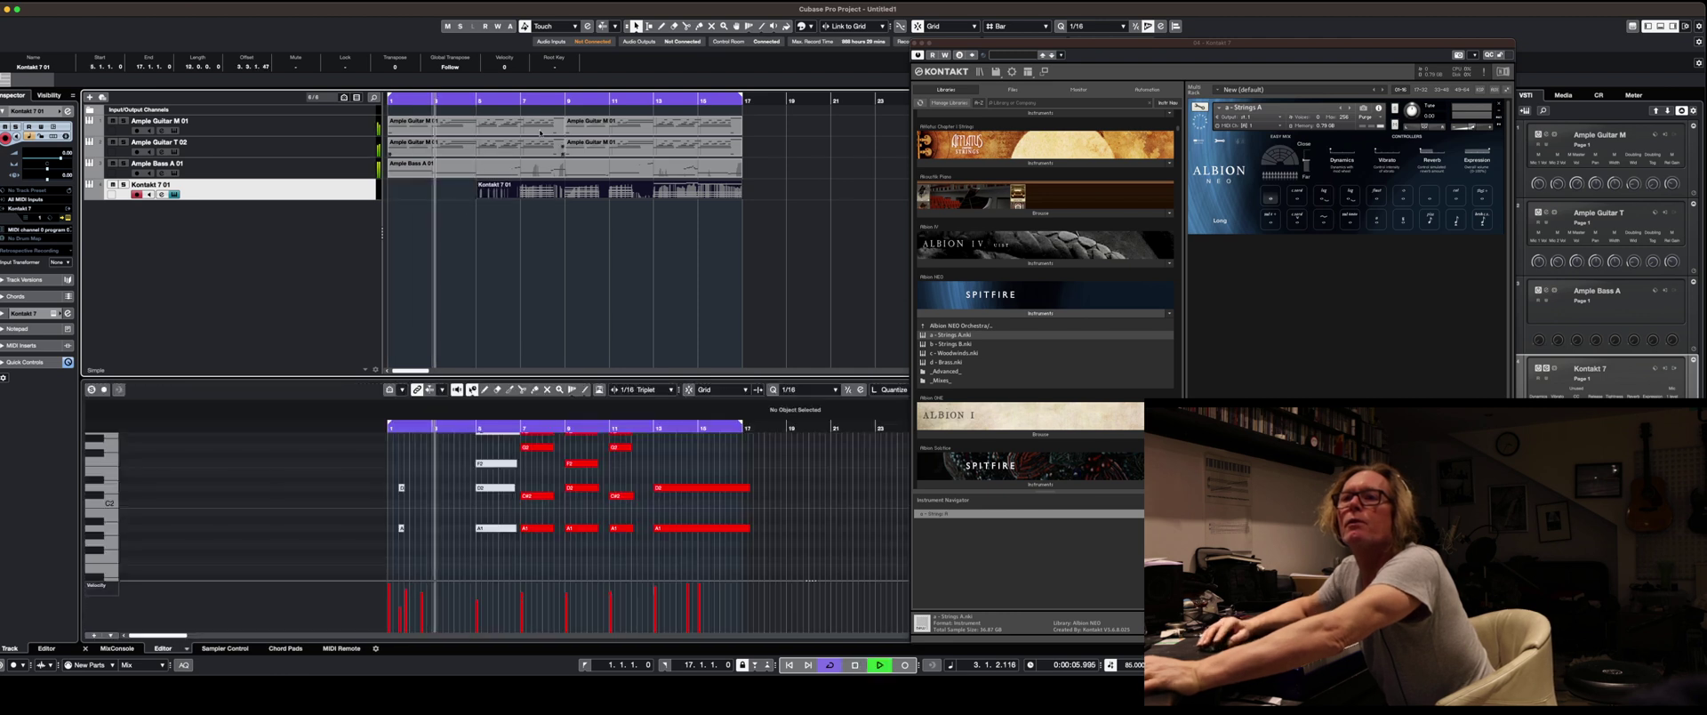
click(479, 101)
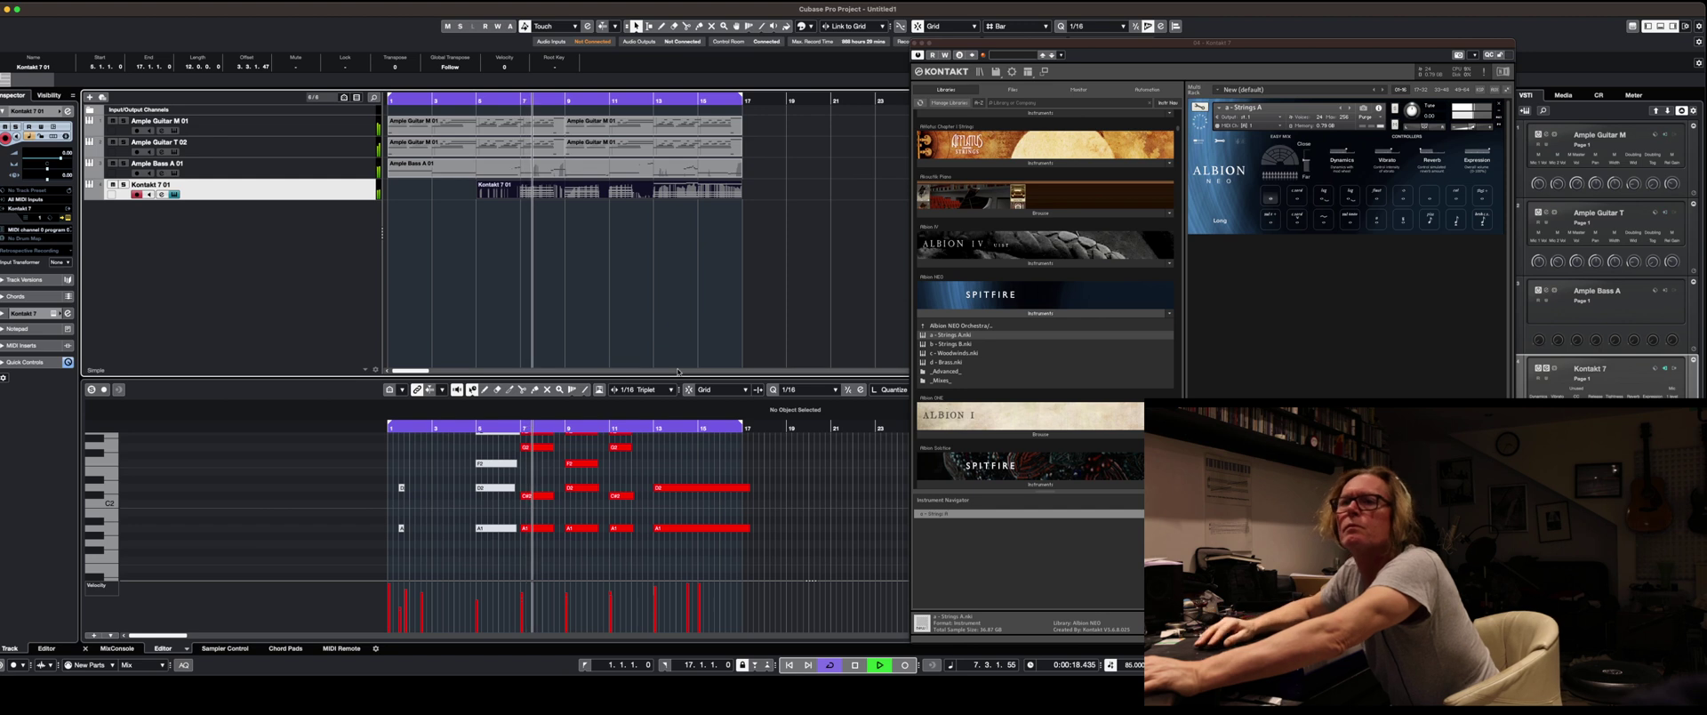
drag(478, 195, 577, 205)
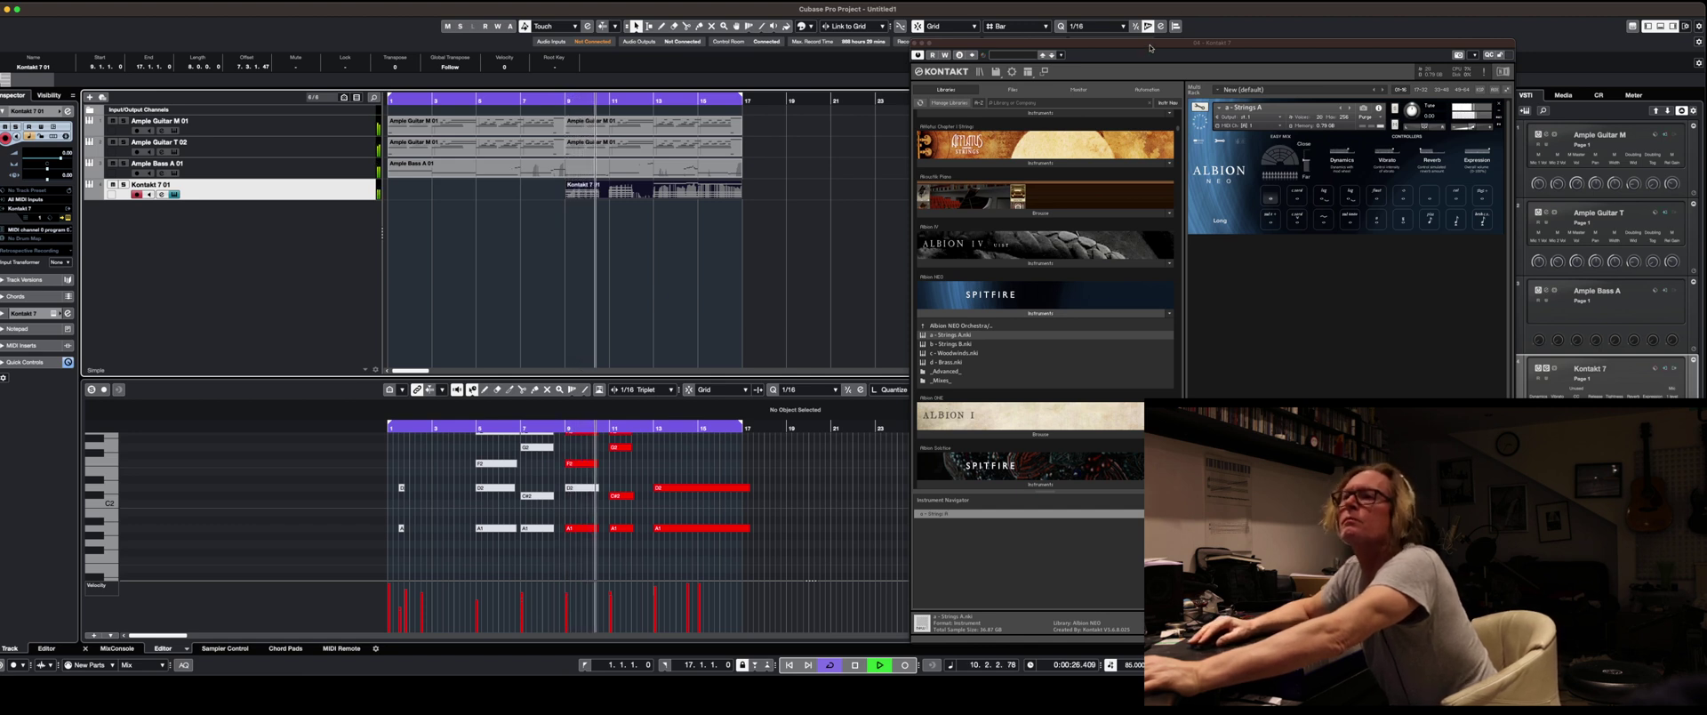
drag(1150, 47, 1149, 44)
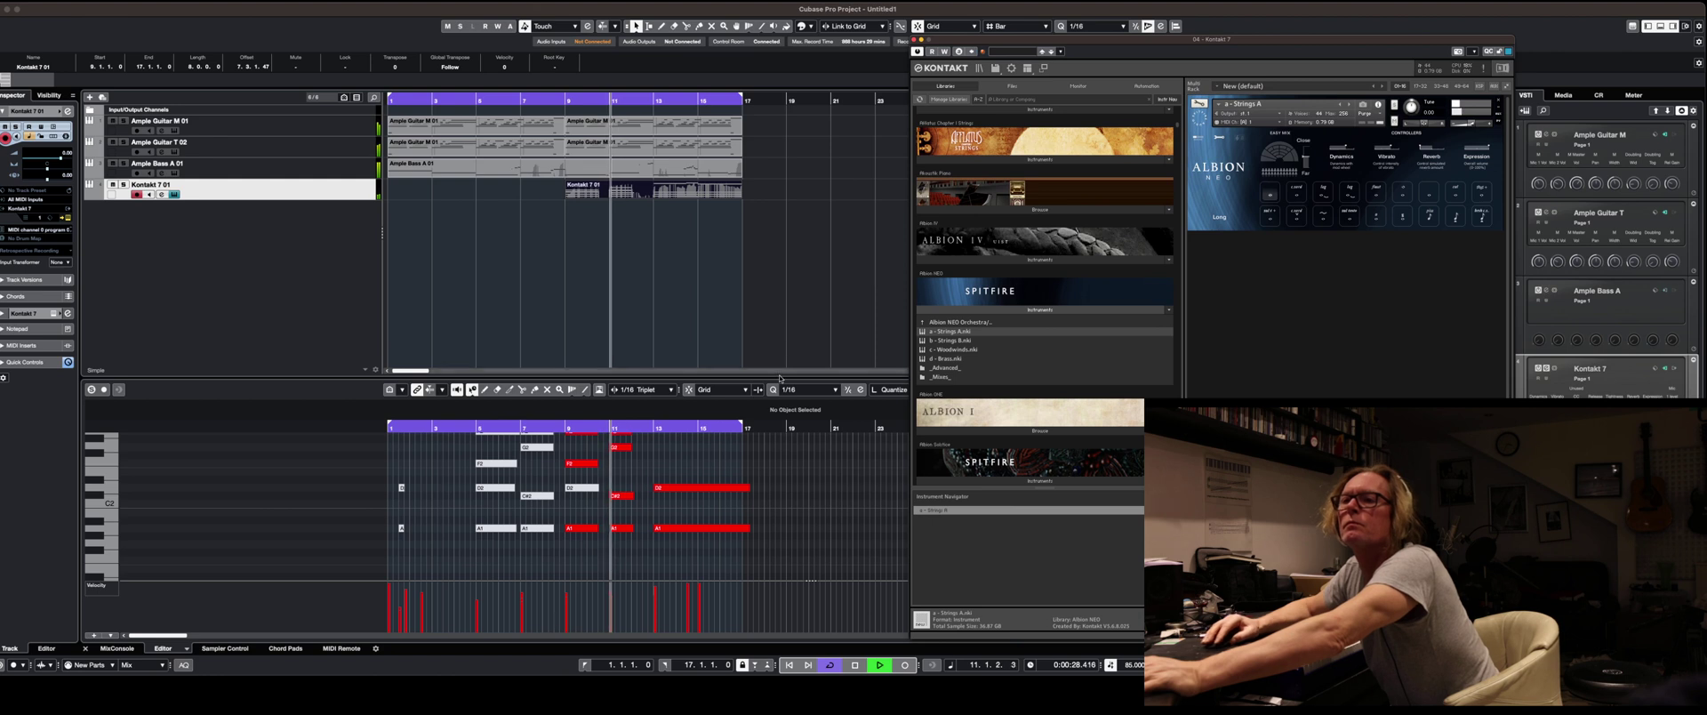
drag(780, 377, 782, 340)
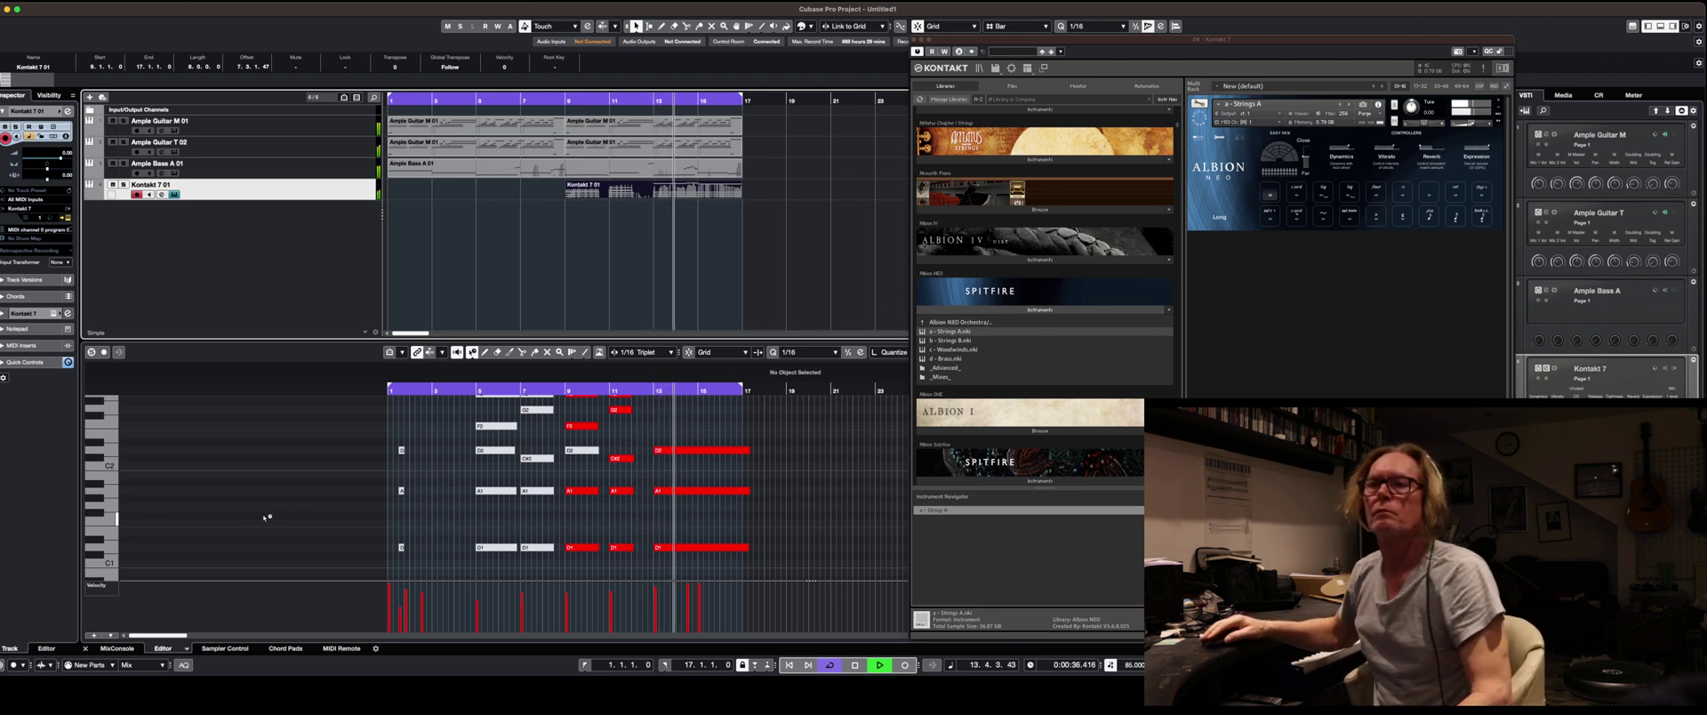
key(space)
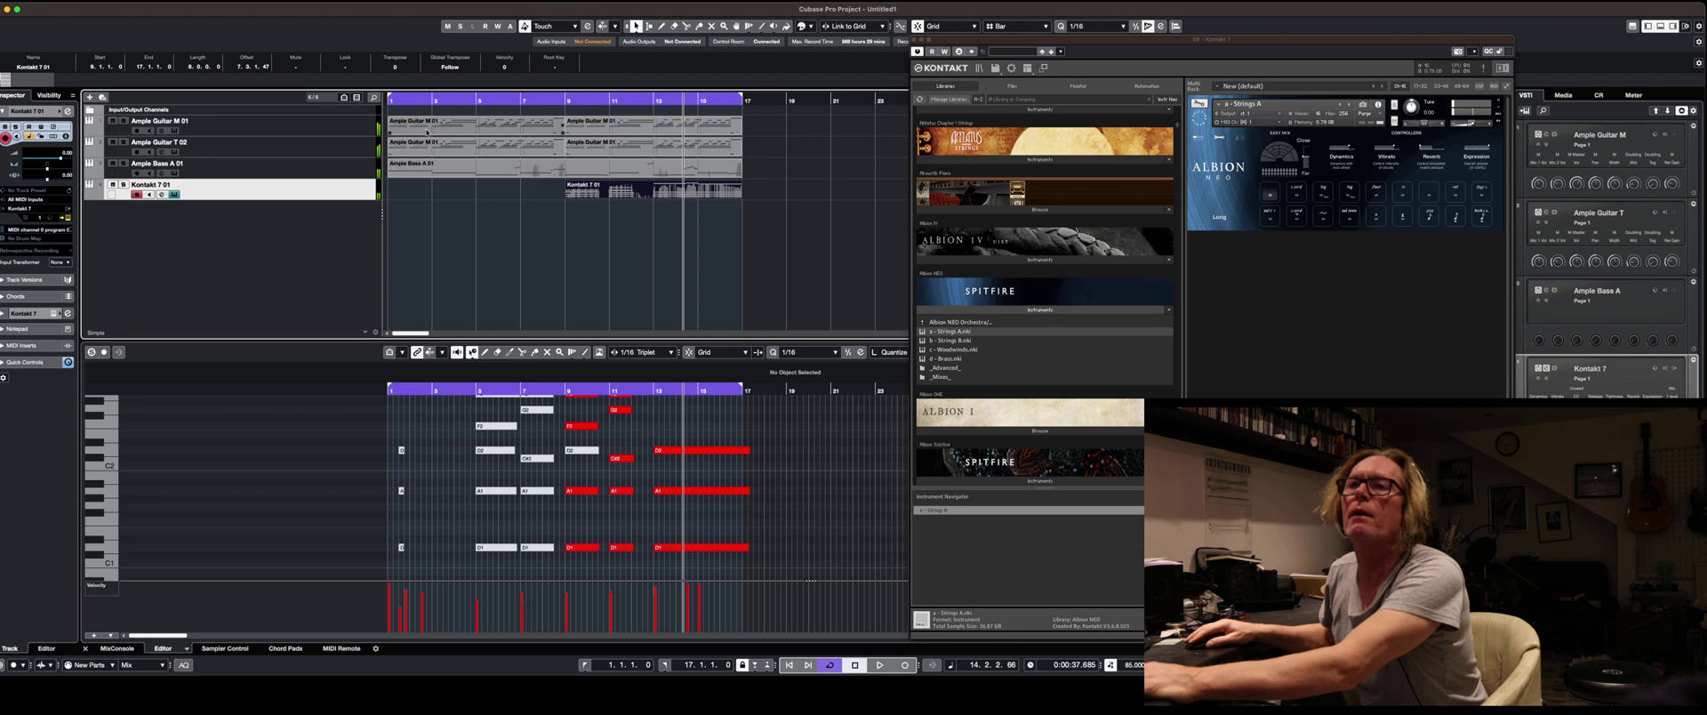
key(Home)
Add a stereo group channel named Guitars for the Ample Guitar M 01 and Ample Guitar T 02 tracks.
click(275, 128)
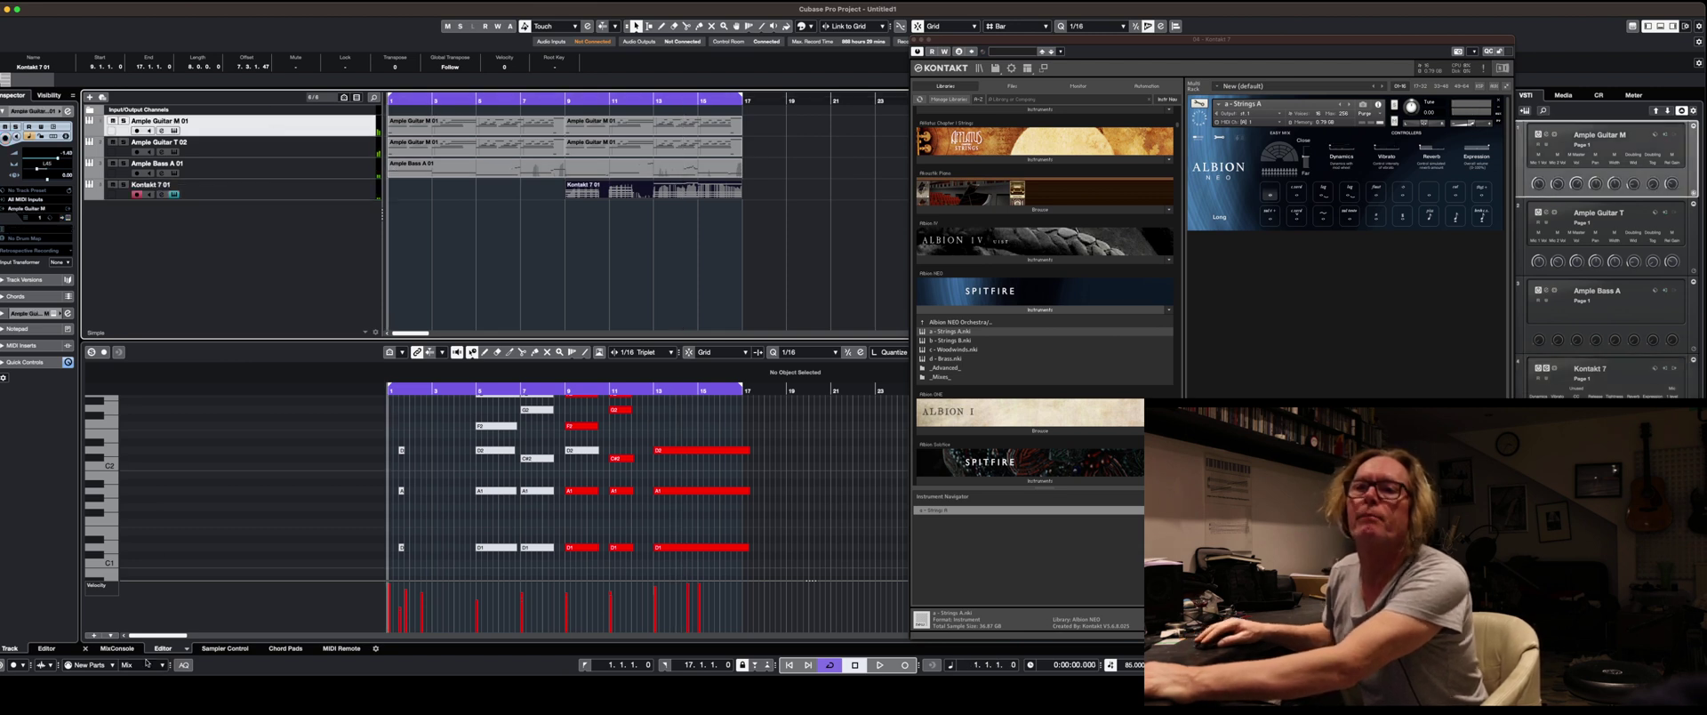
click(116, 650)
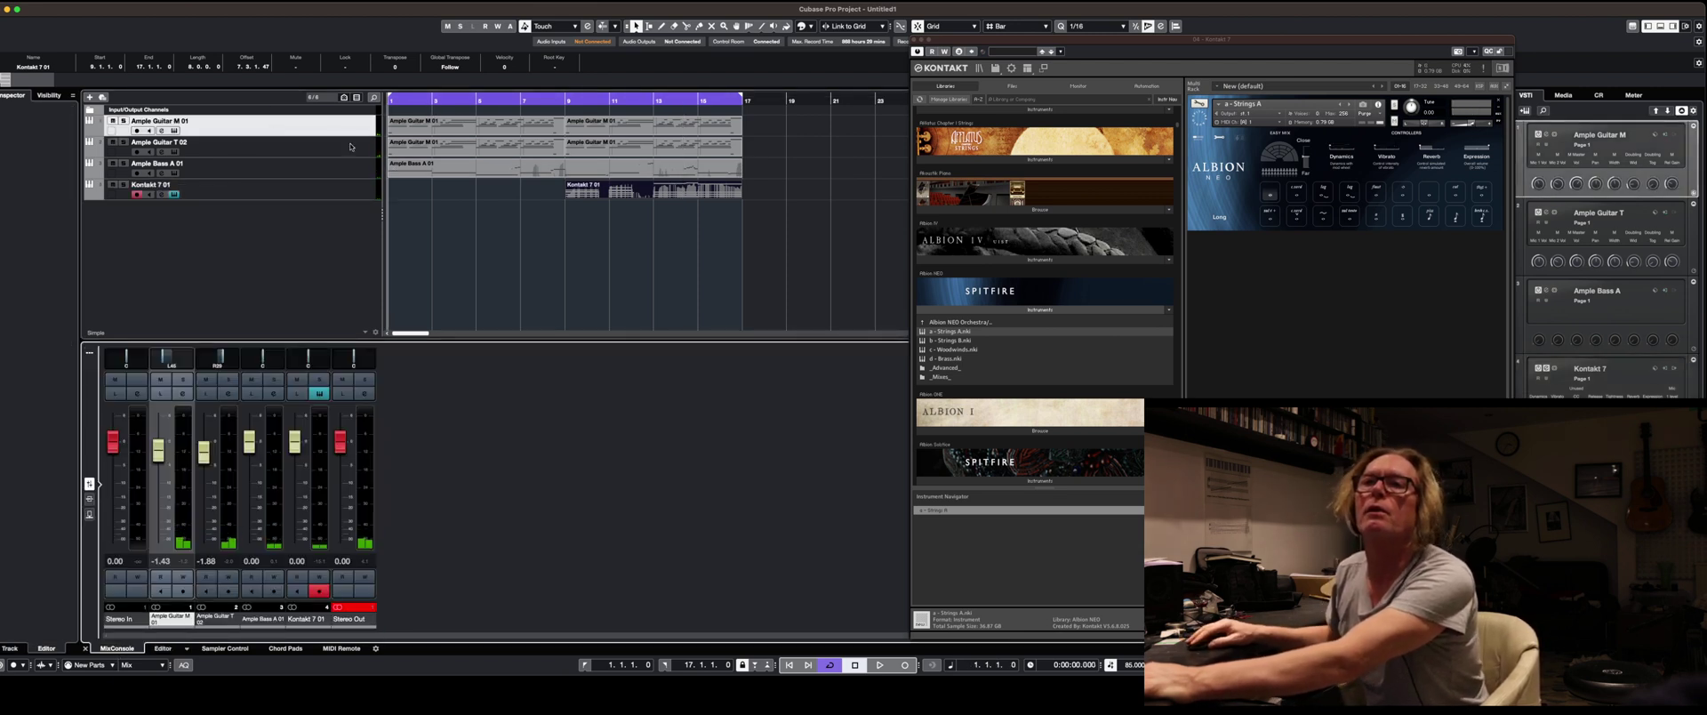
shift+click(238, 148)
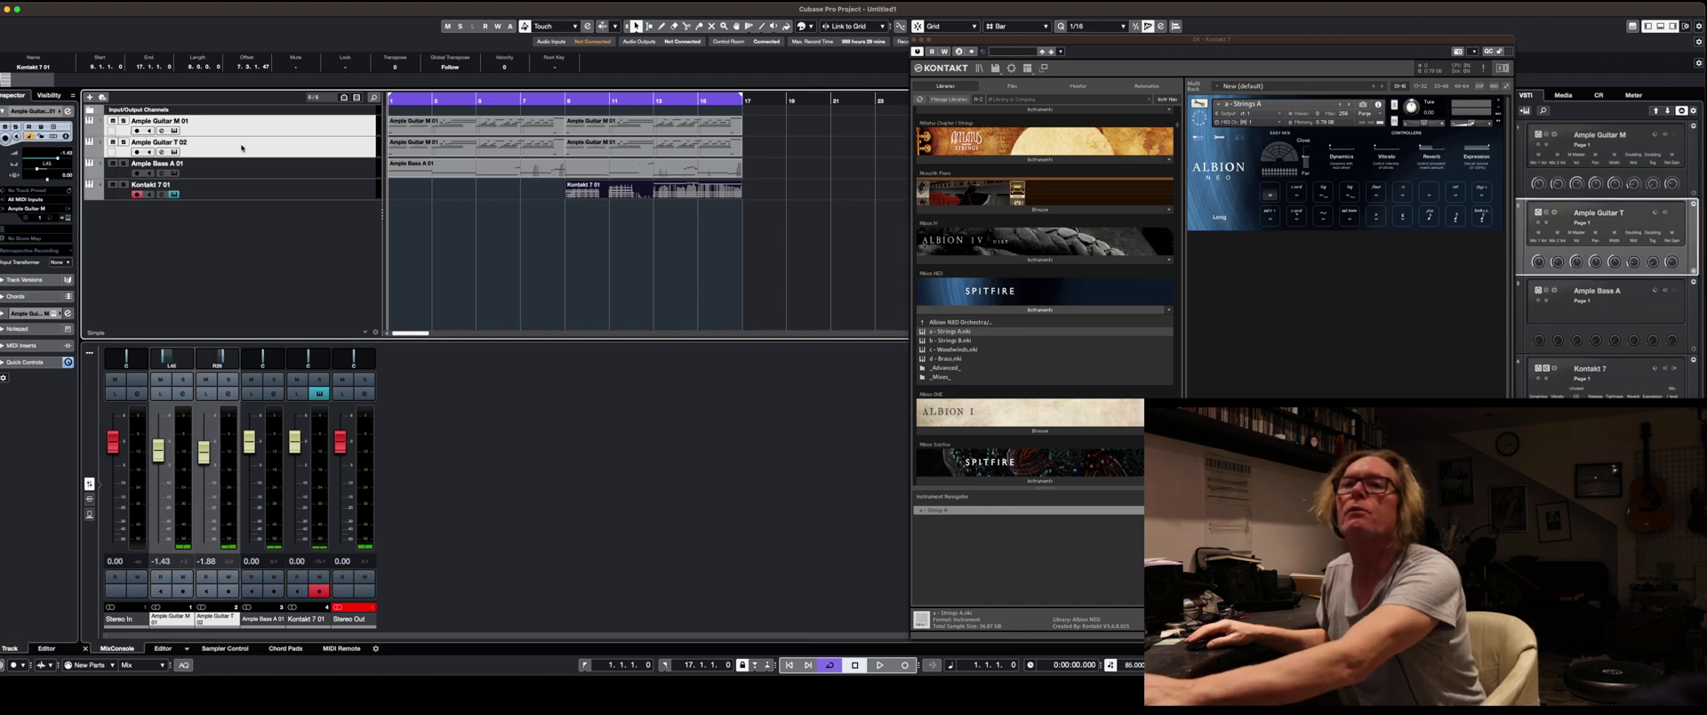
right_click(245, 148)
mouse_move(266, 155)
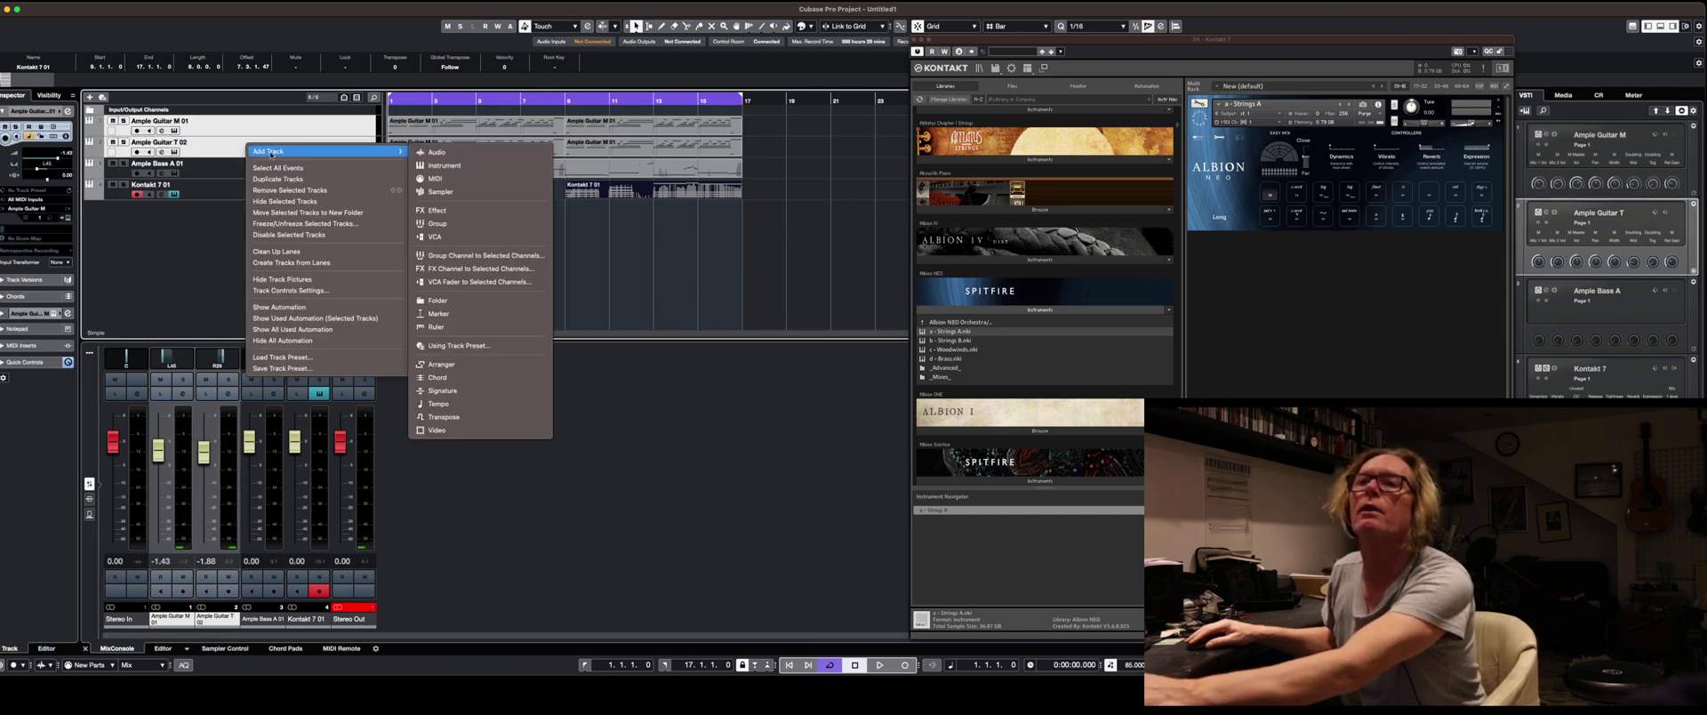
click(497, 257)
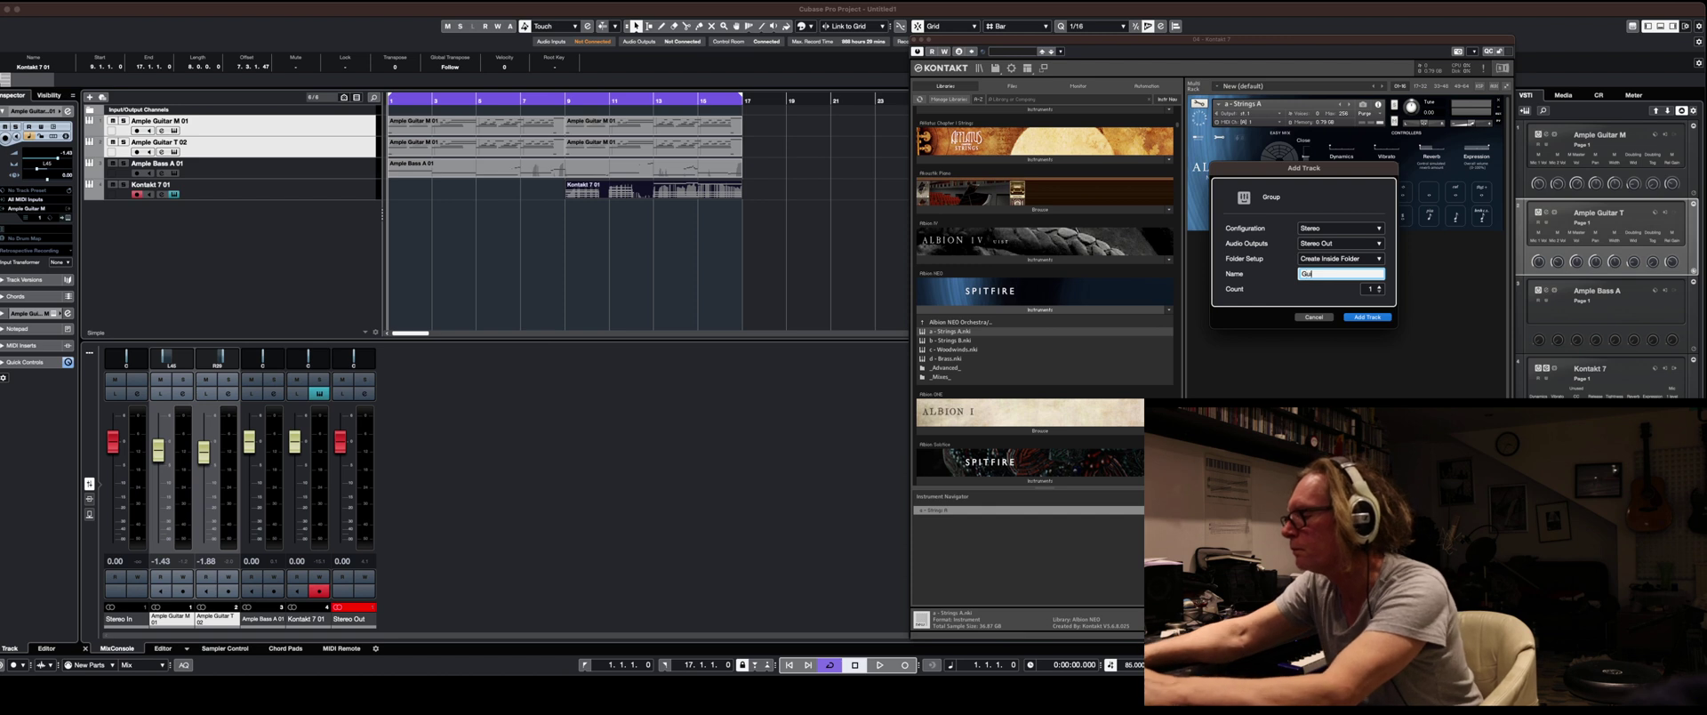
key(Return)
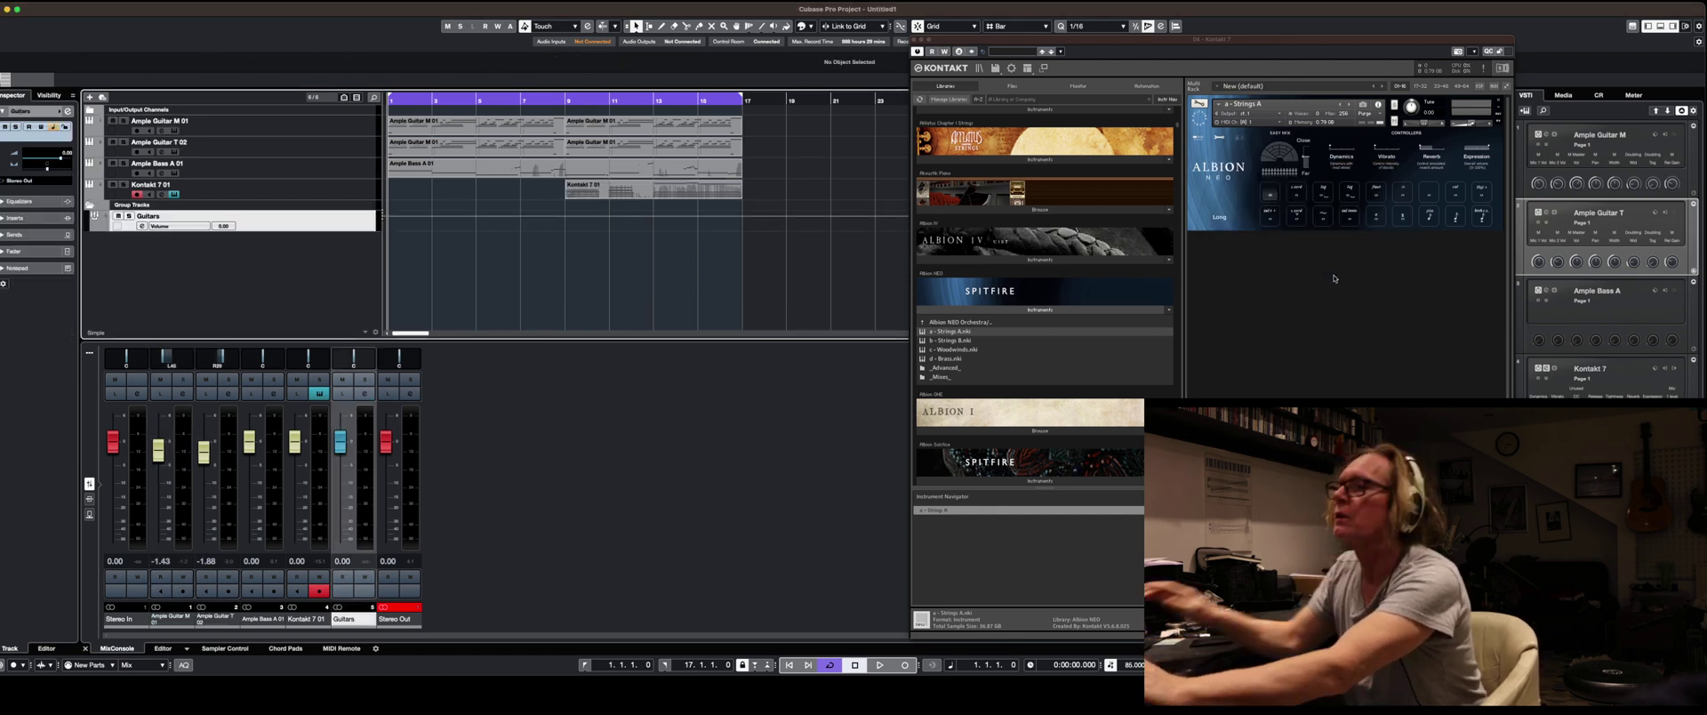
Lower the Guitars group level to -3.04 dB and solo the group during playback.
drag(343, 436, 343, 458)
key(space)
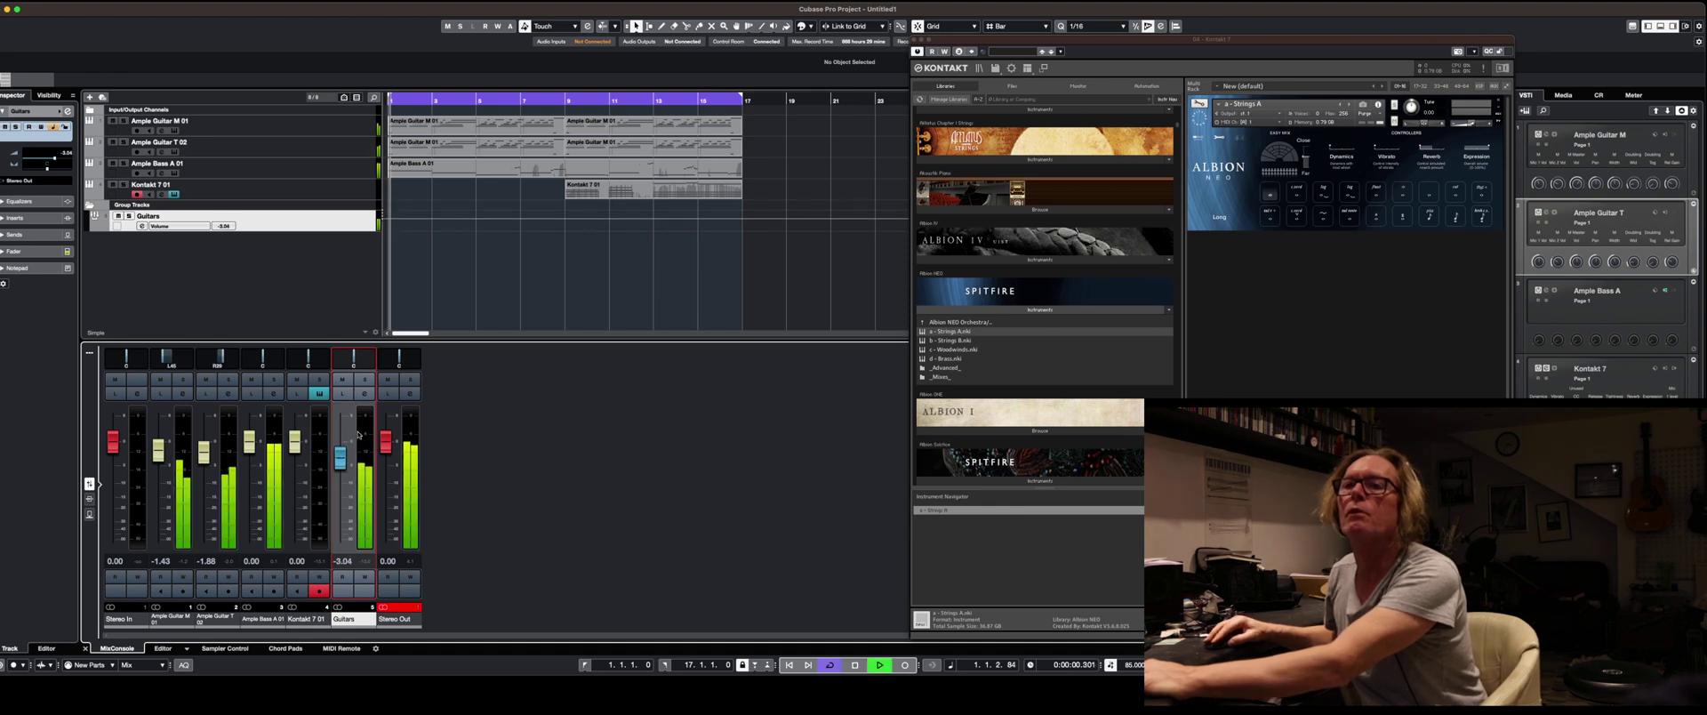
click(365, 379)
Insert the UAD Teletronix LA-2A Gray compressor in the first insert slot of the Guitars group.
click(365, 393)
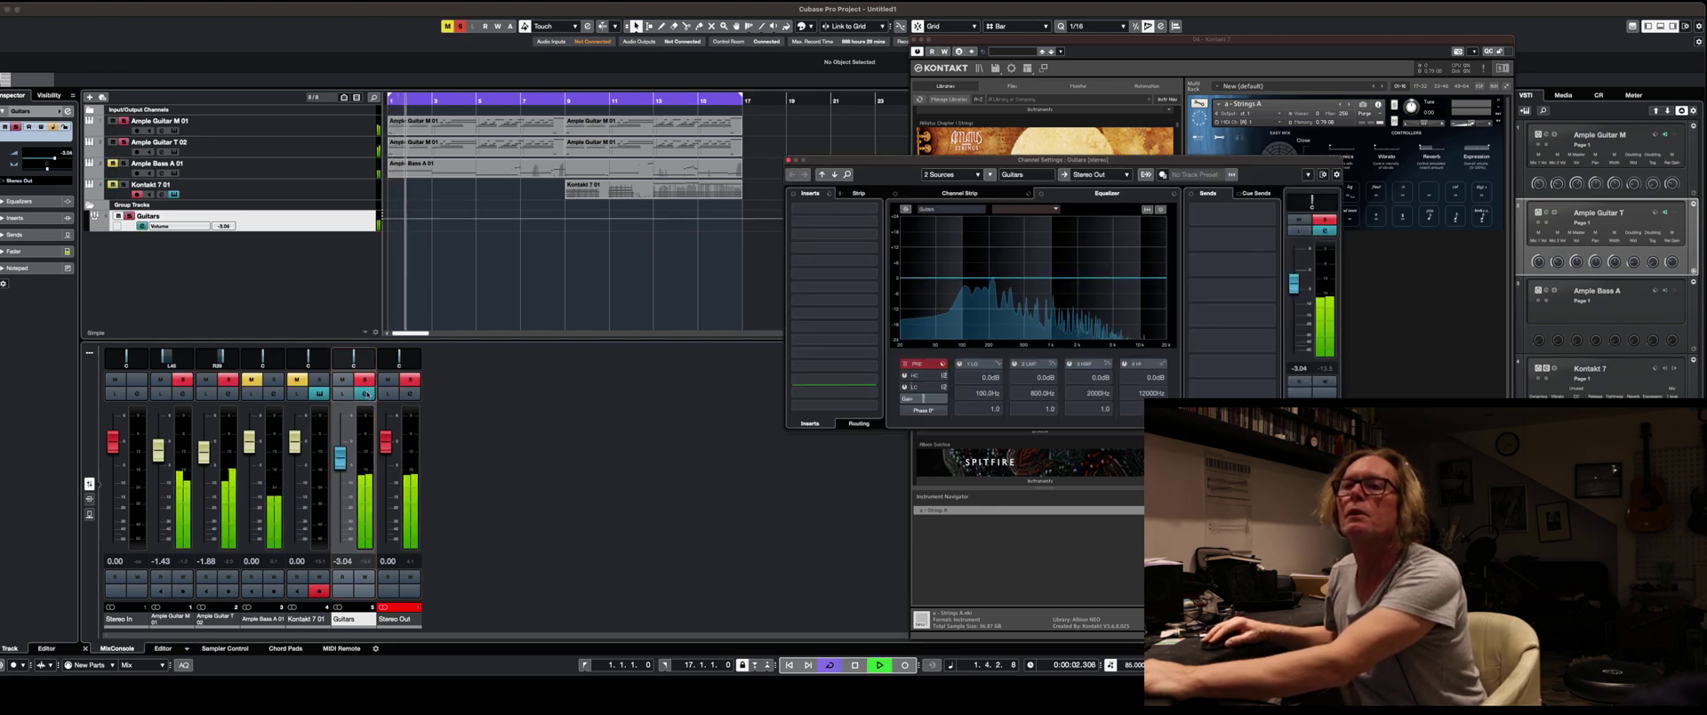
click(848, 234)
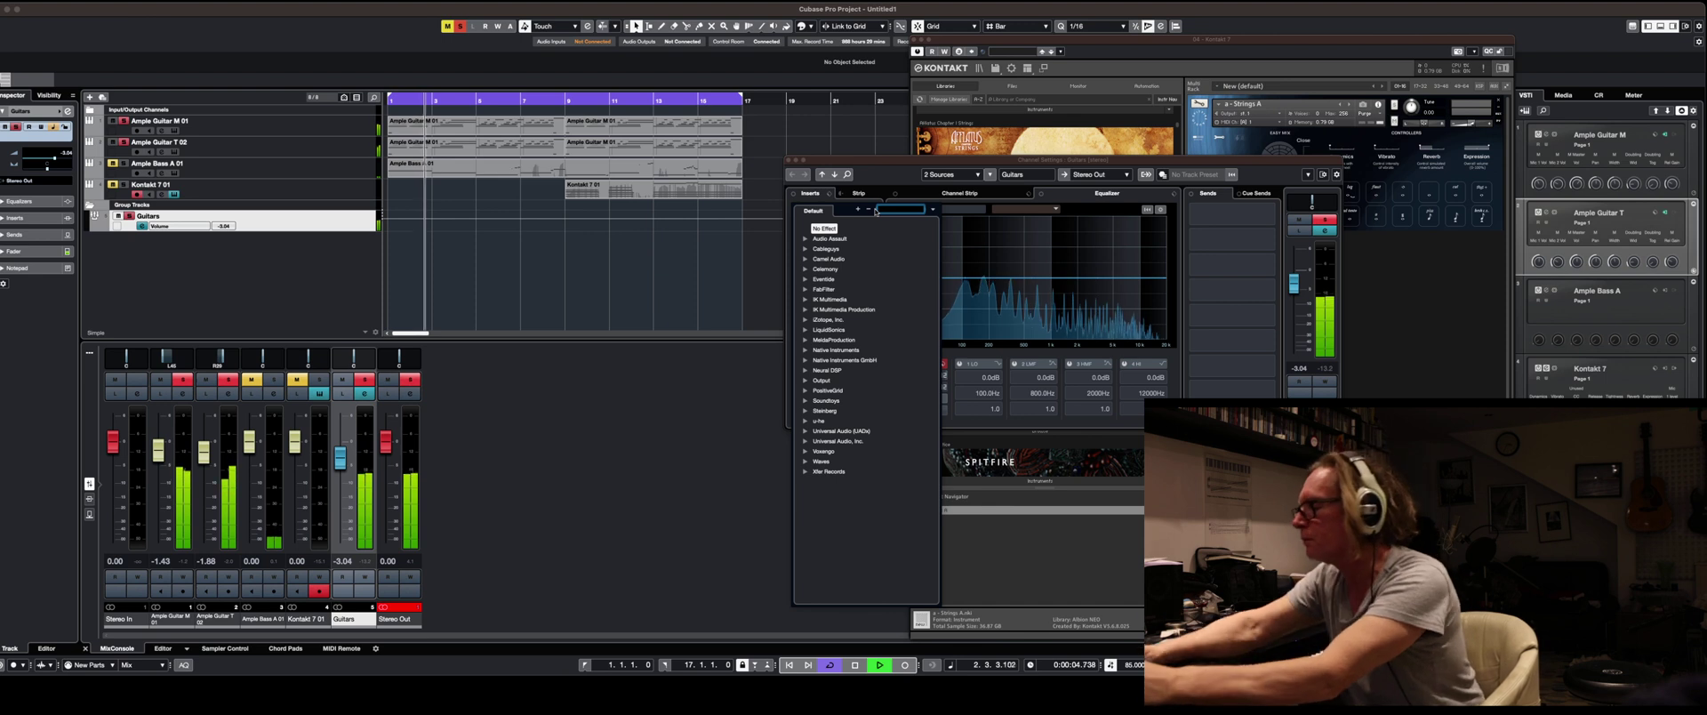
text(la)
scroll(873, 524, down, 5)
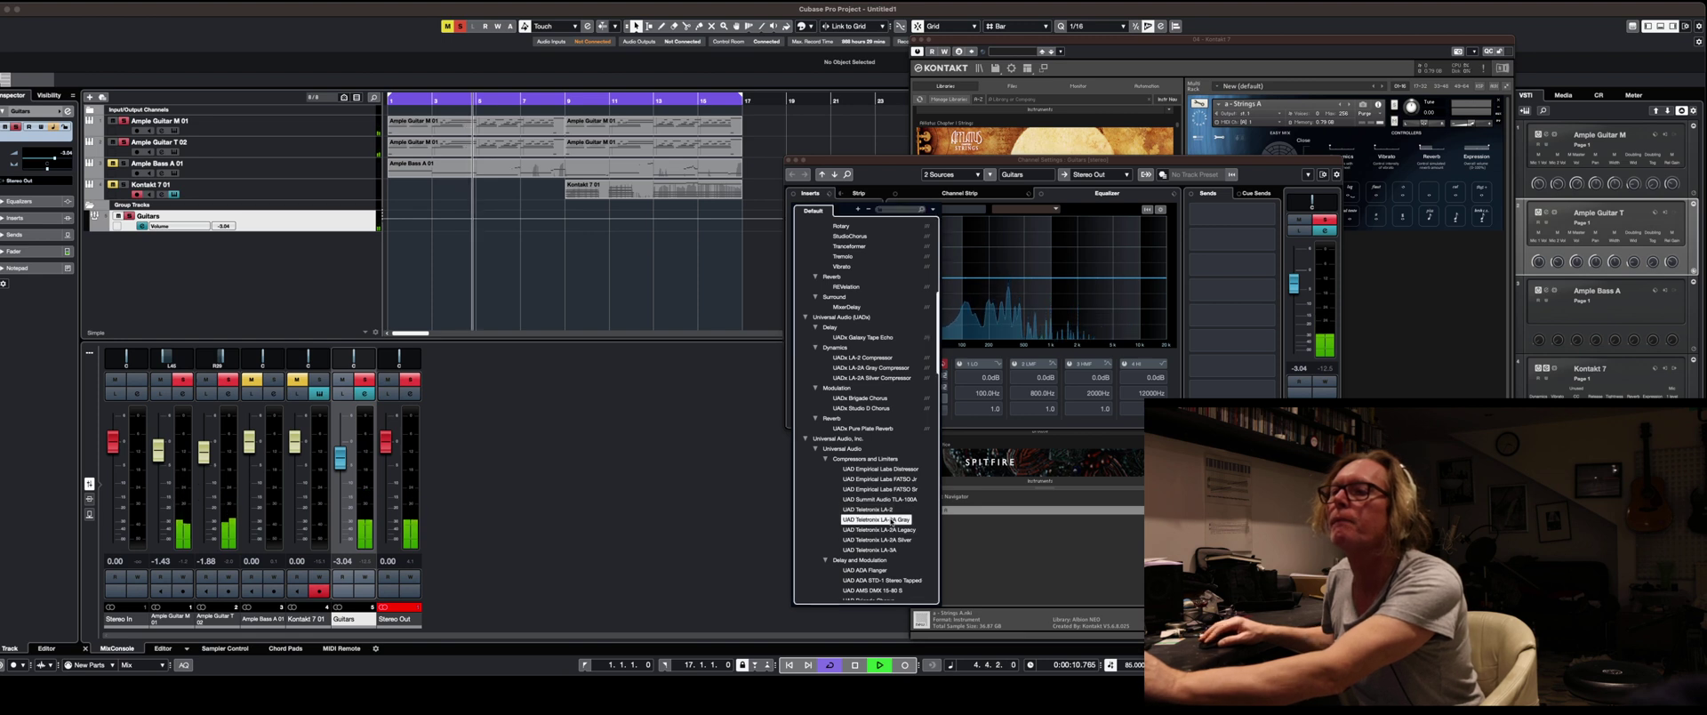
click(891, 520)
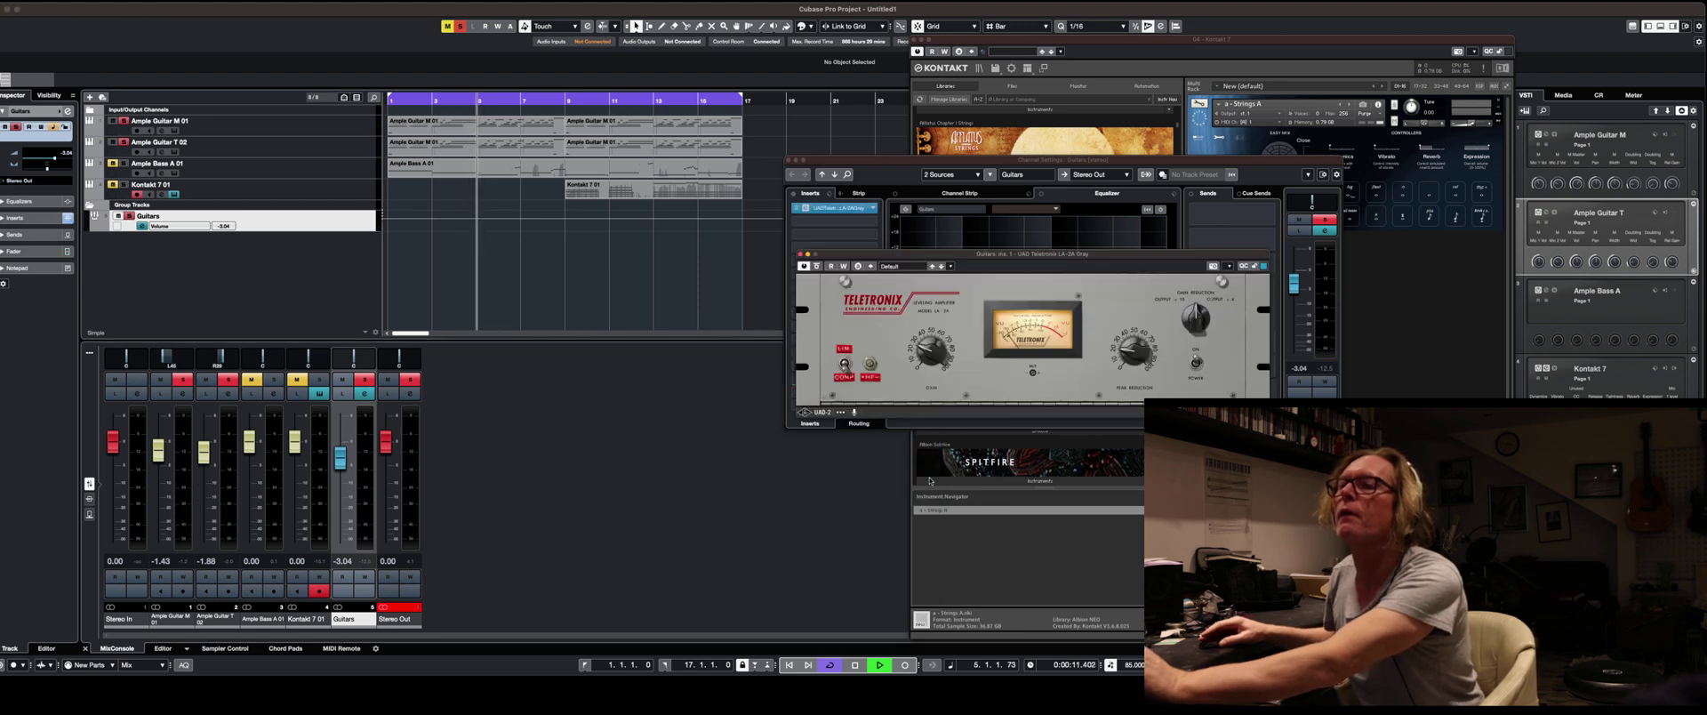
Load the Darrell Thorp-Guitar preset in the LA-2A and lower the Guitars group level to about -6.3 dB with the full mix playing.
click(918, 267)
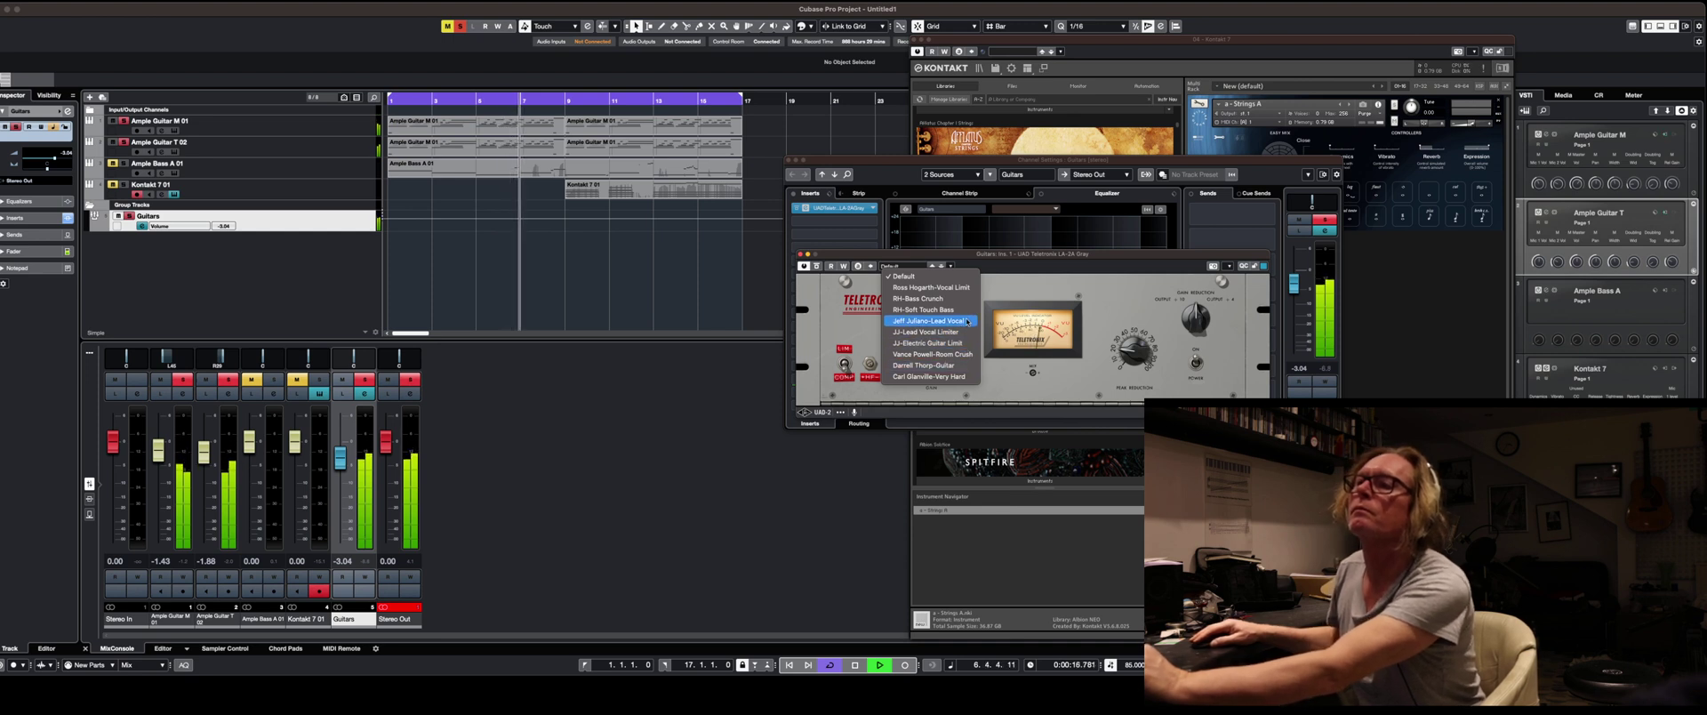
click(943, 365)
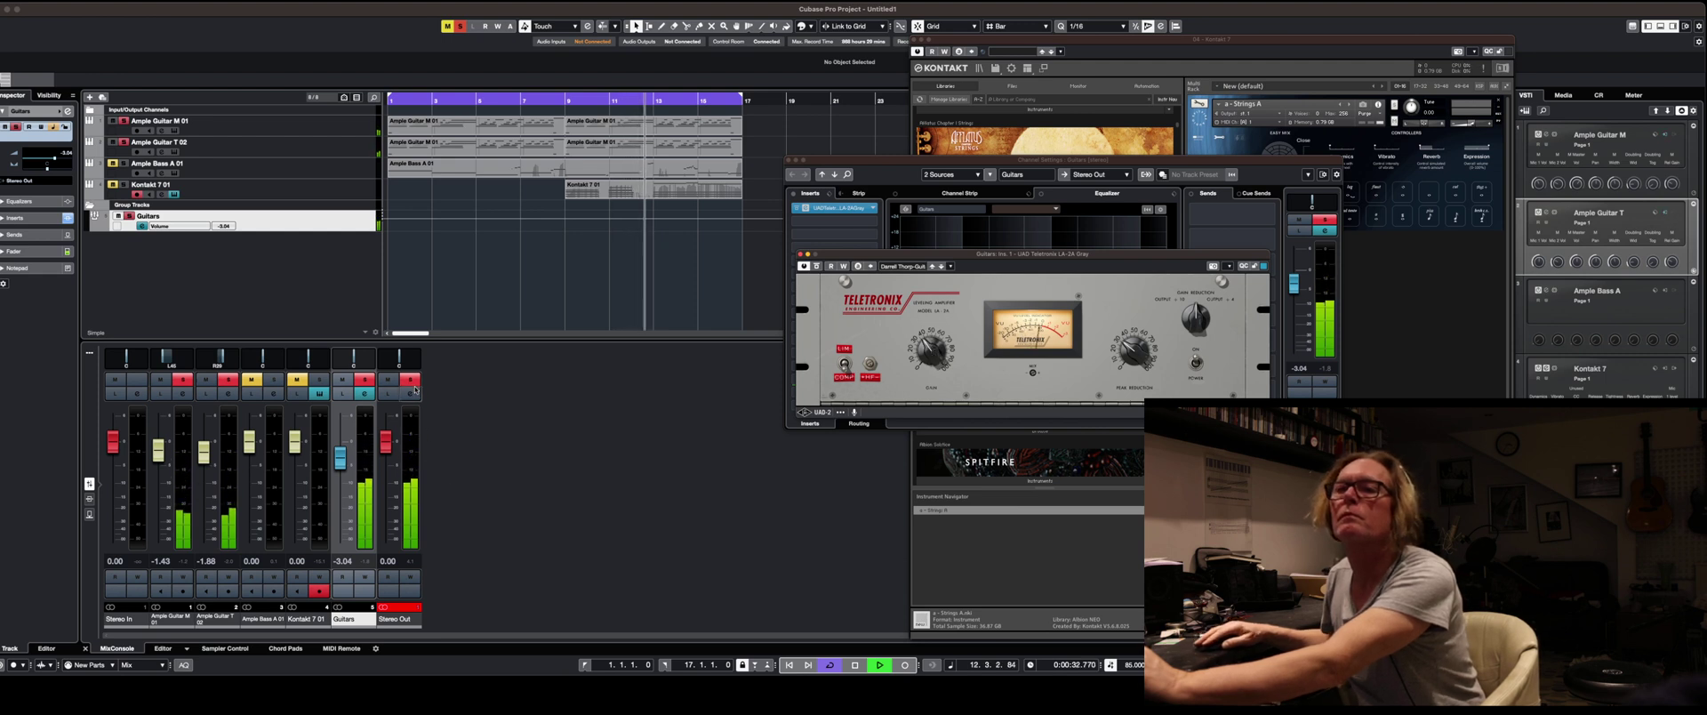
click(346, 456)
drag(346, 457, 347, 469)
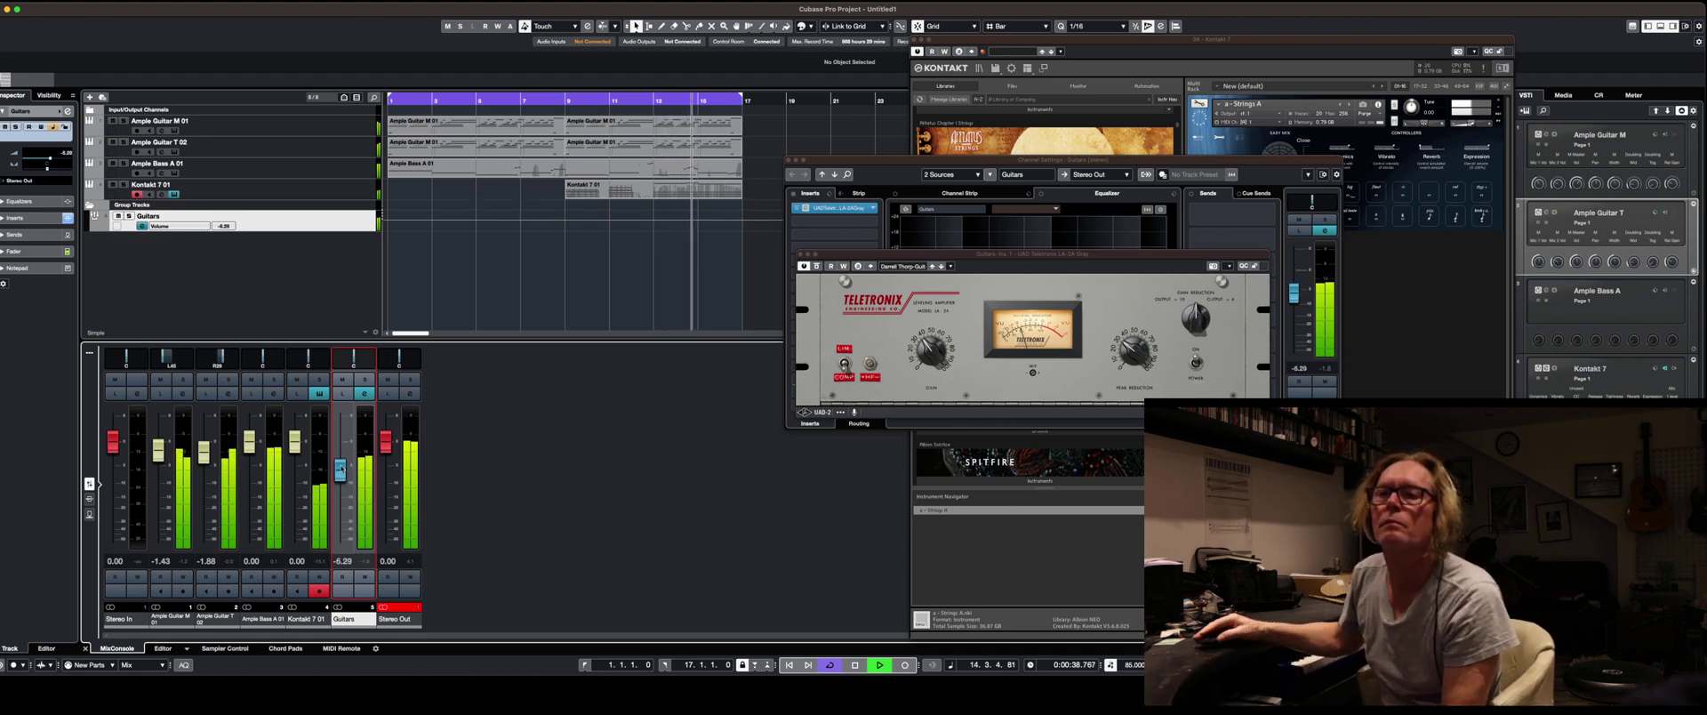
Insert the Waves RBass Stereo plug-in on the Ample Bass A 01 channel and set its gain to -4.0.
click(272, 393)
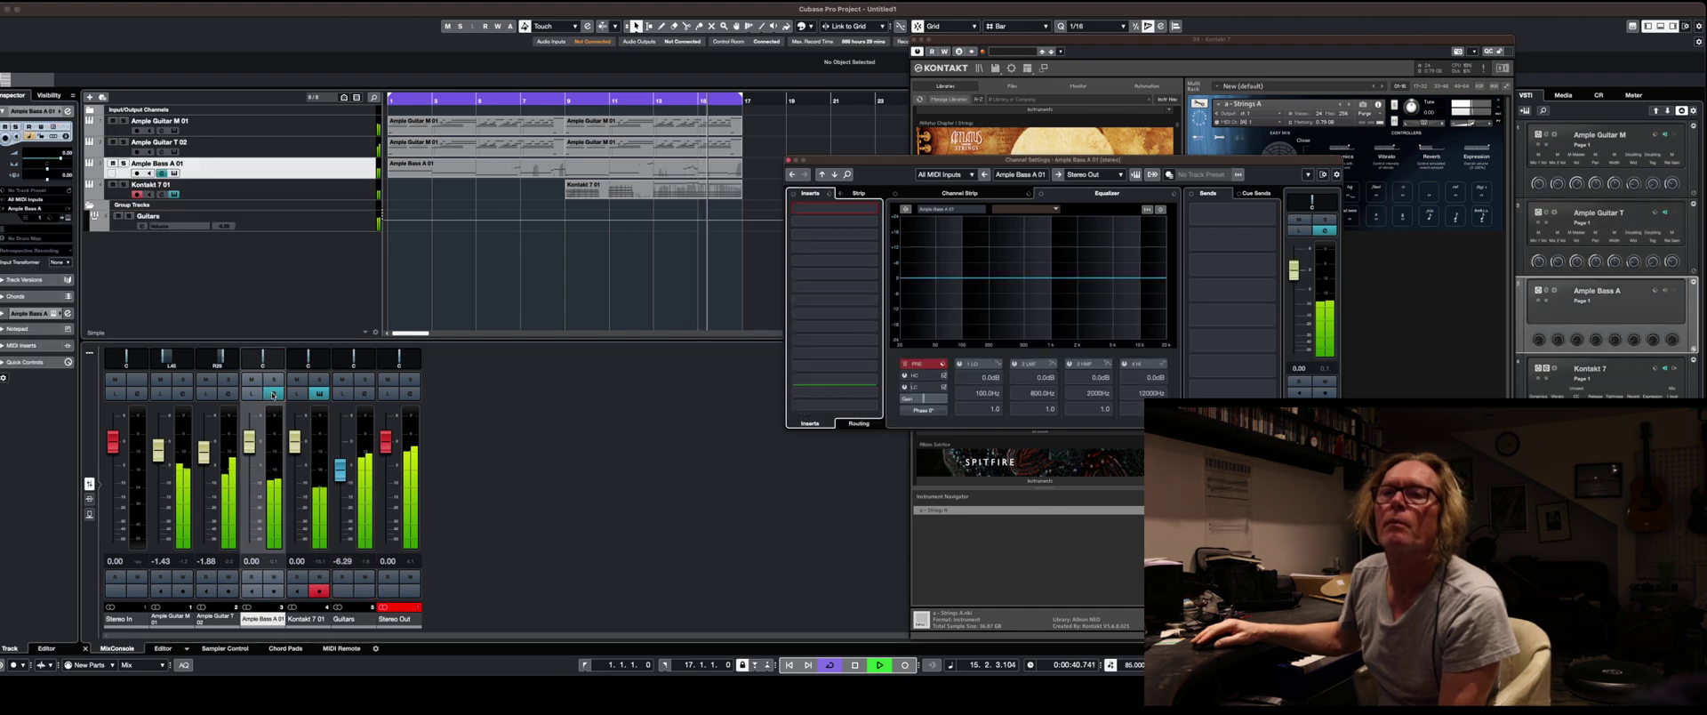
click(874, 207)
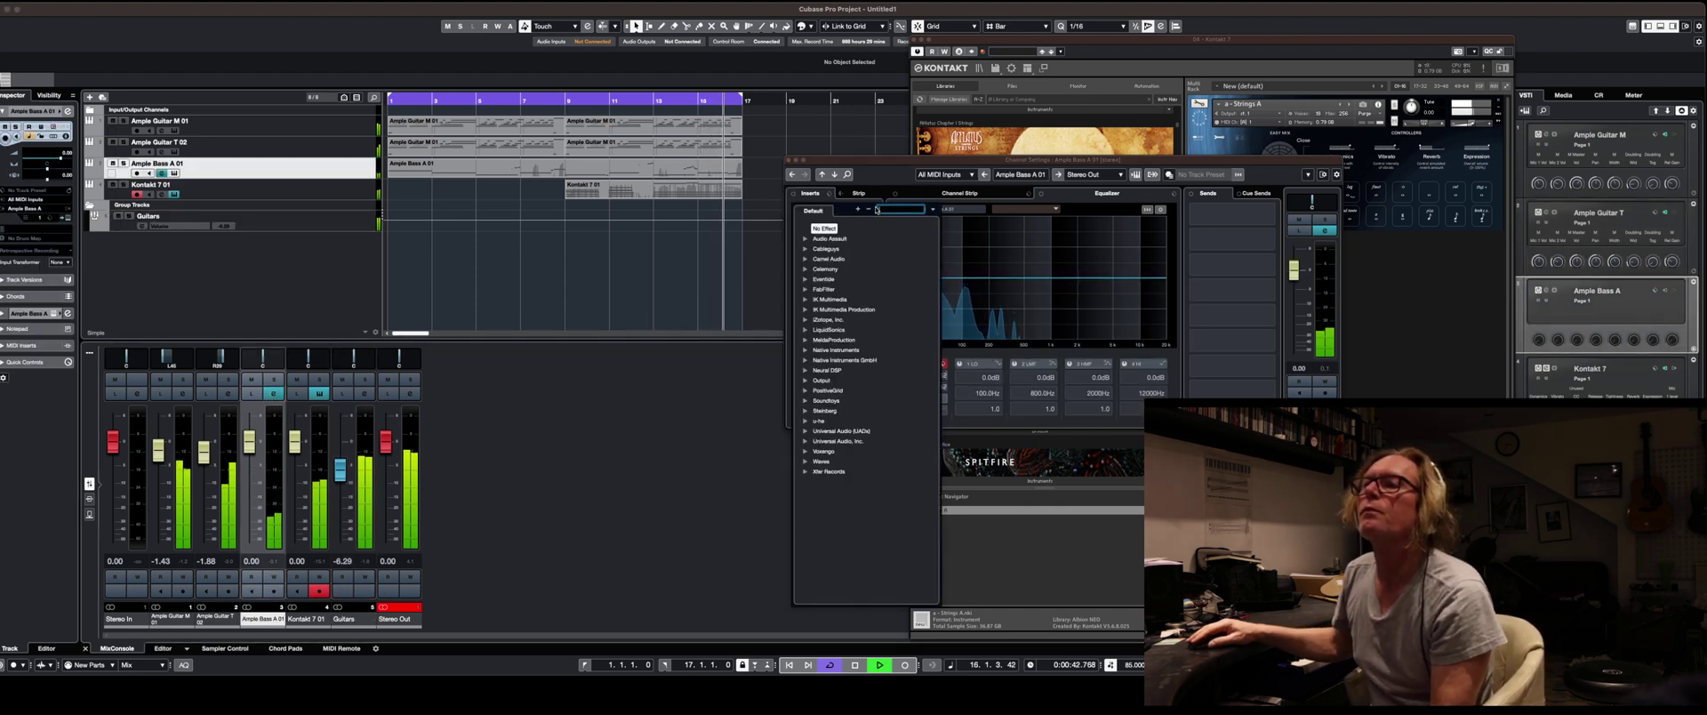
text(bass)
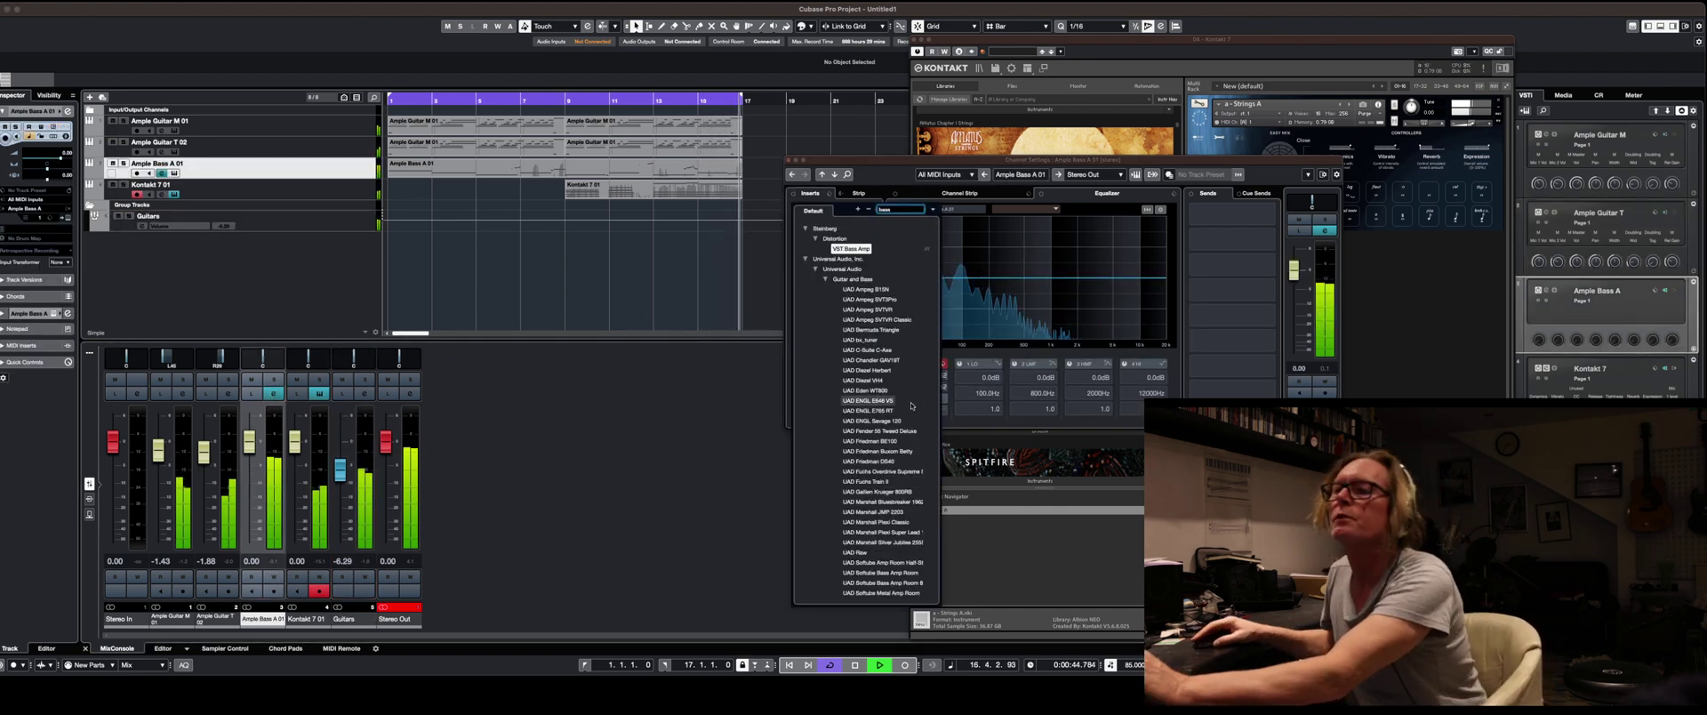
scroll(869, 589, down, 5)
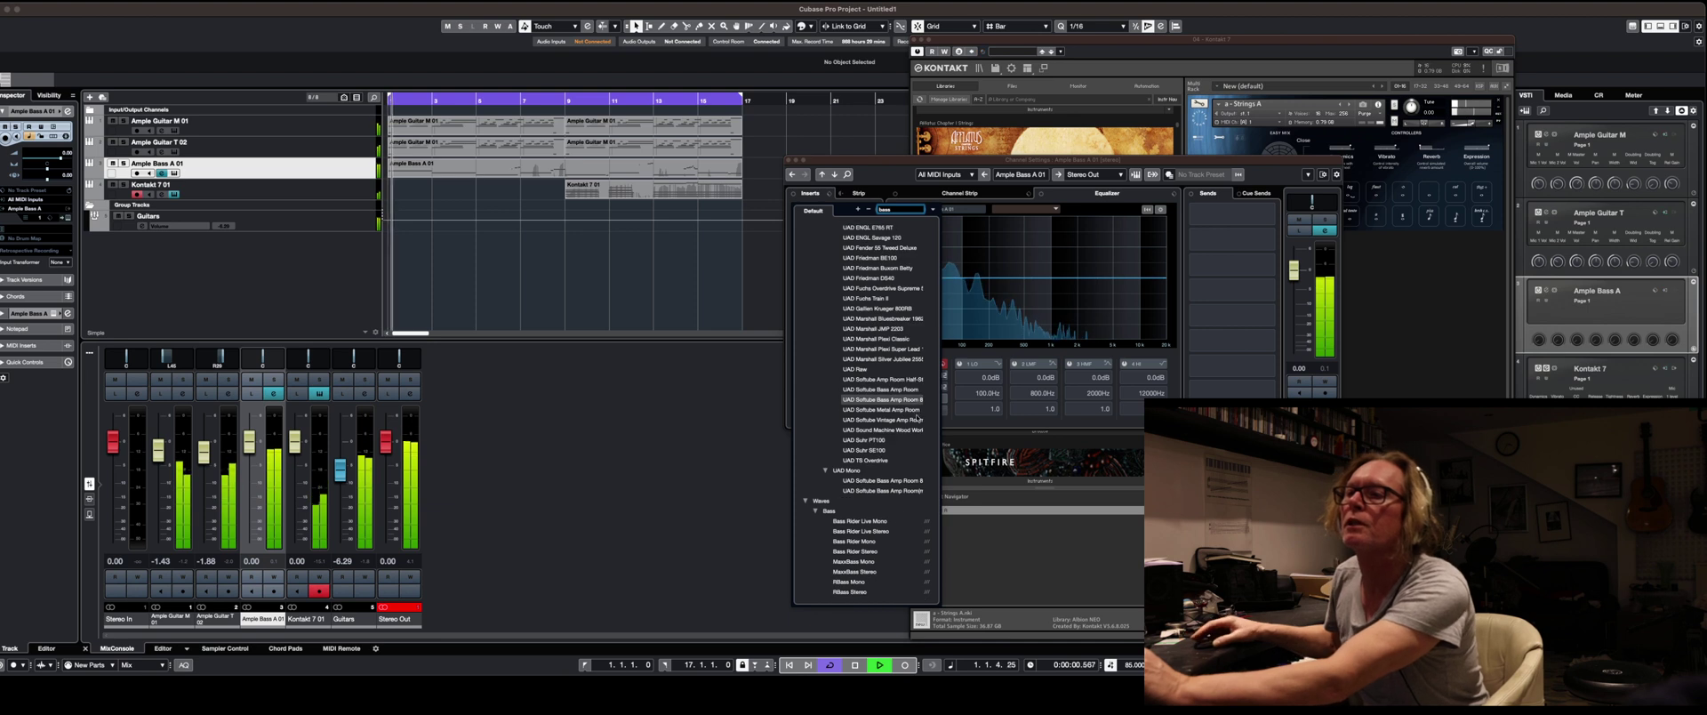
click(864, 591)
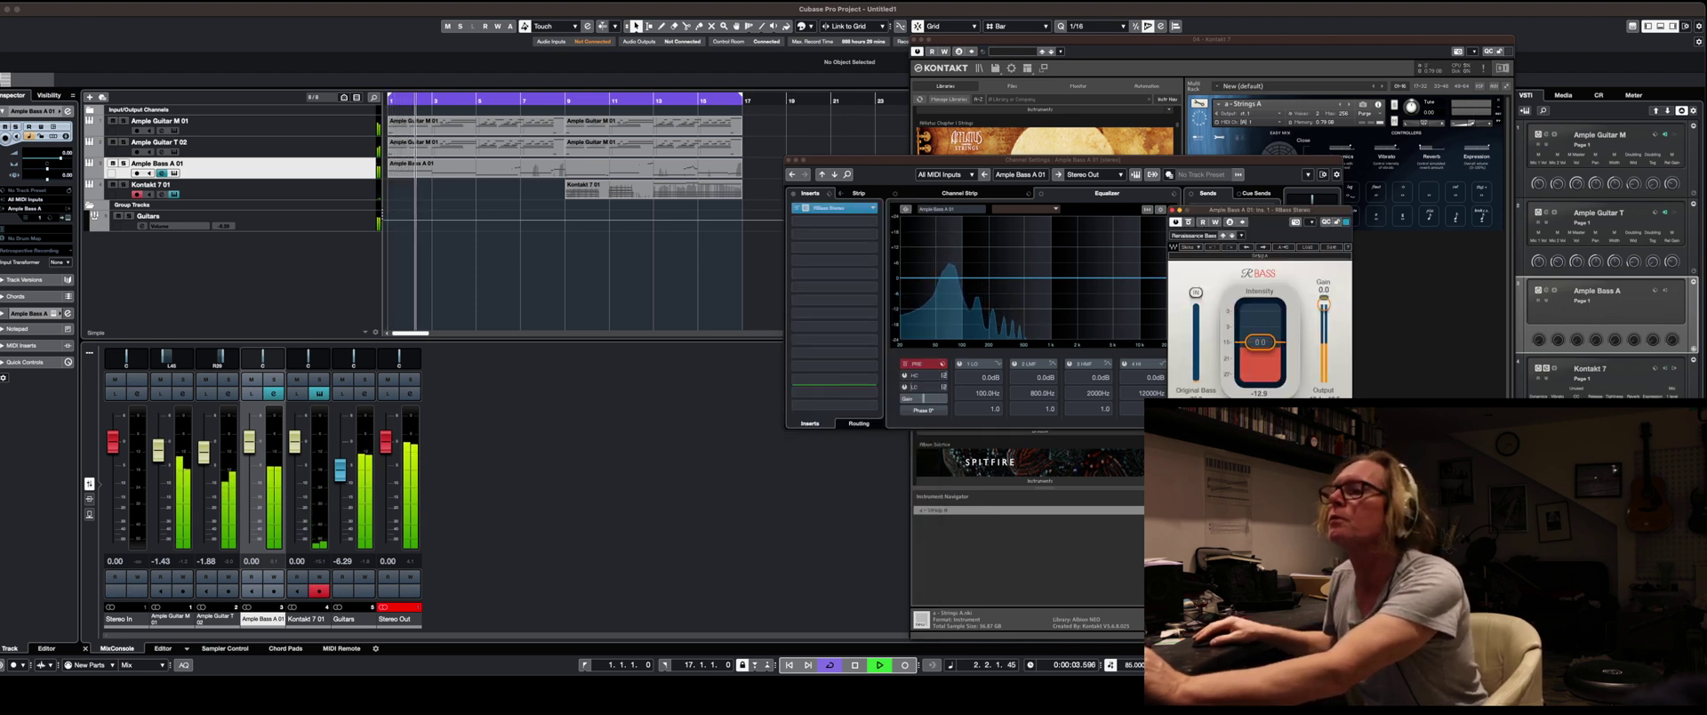
drag(1323, 305, 1324, 316)
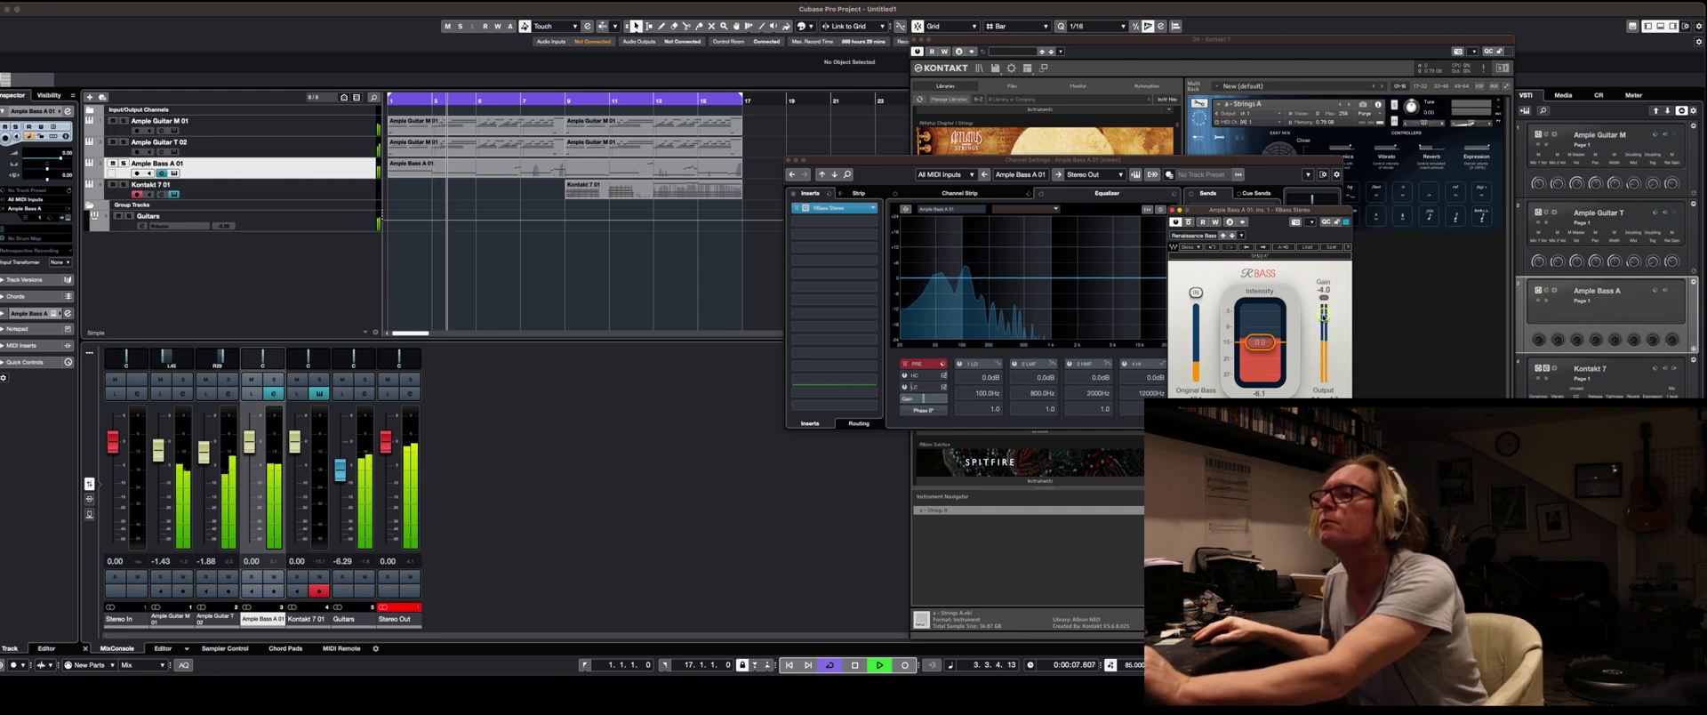
Lower the Stereo Out level to -0.72 dB and insert the Waves L3-LL Ultra Stereo limiter on that channel.
drag(385, 441, 386, 447)
click(411, 394)
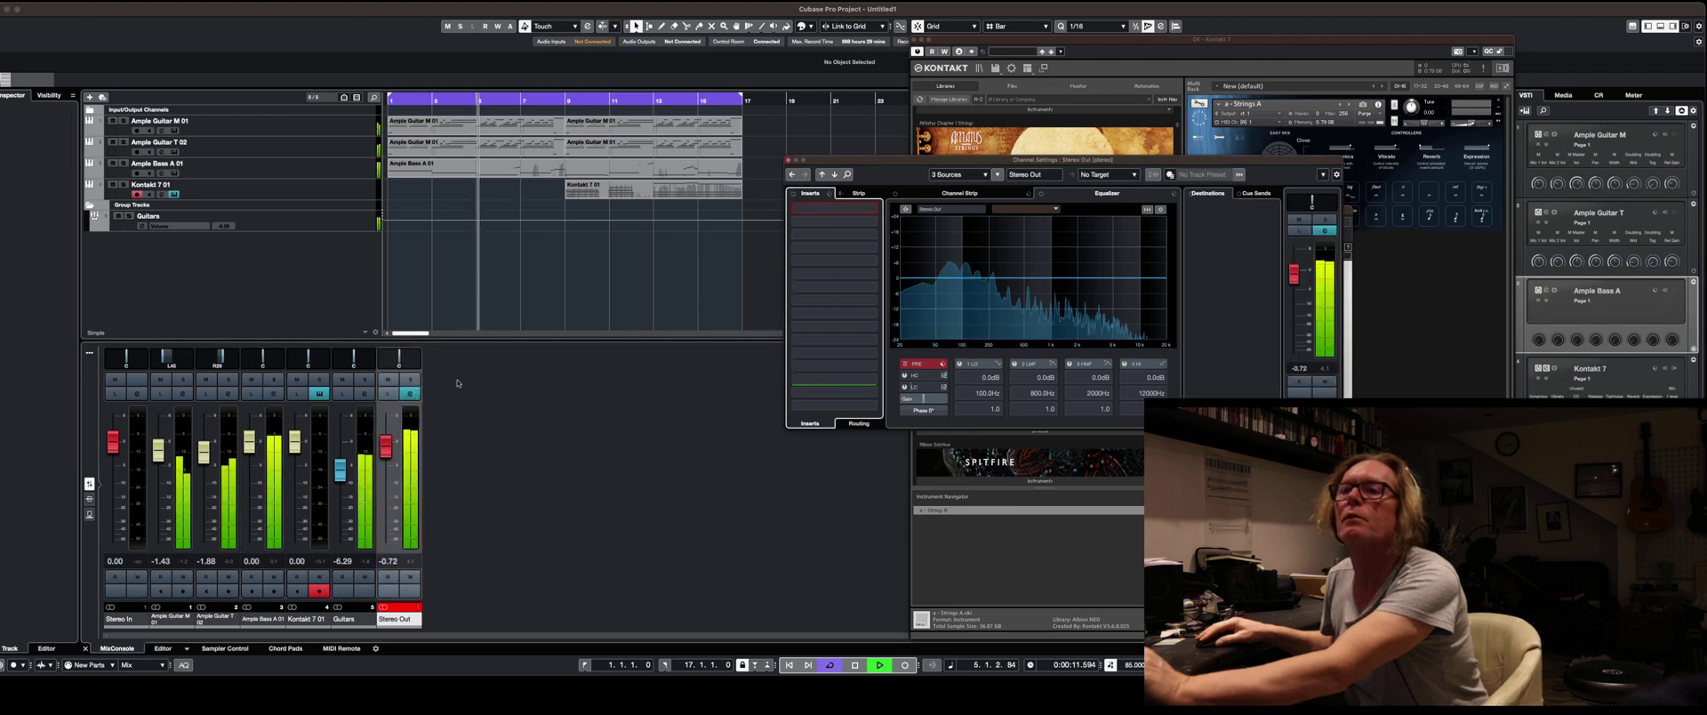
click(874, 210)
text(l)
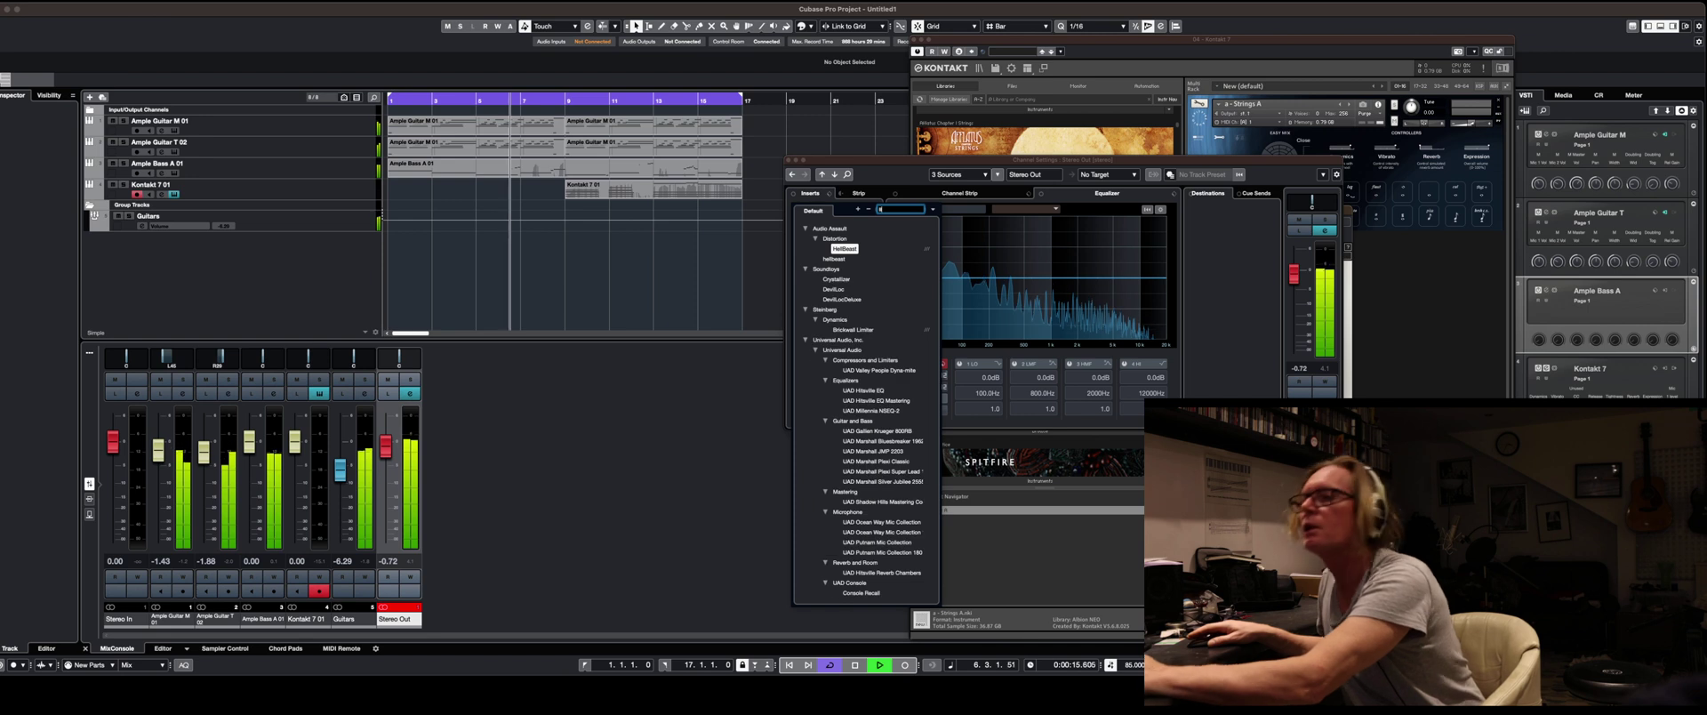
scroll(888, 430, down, 5)
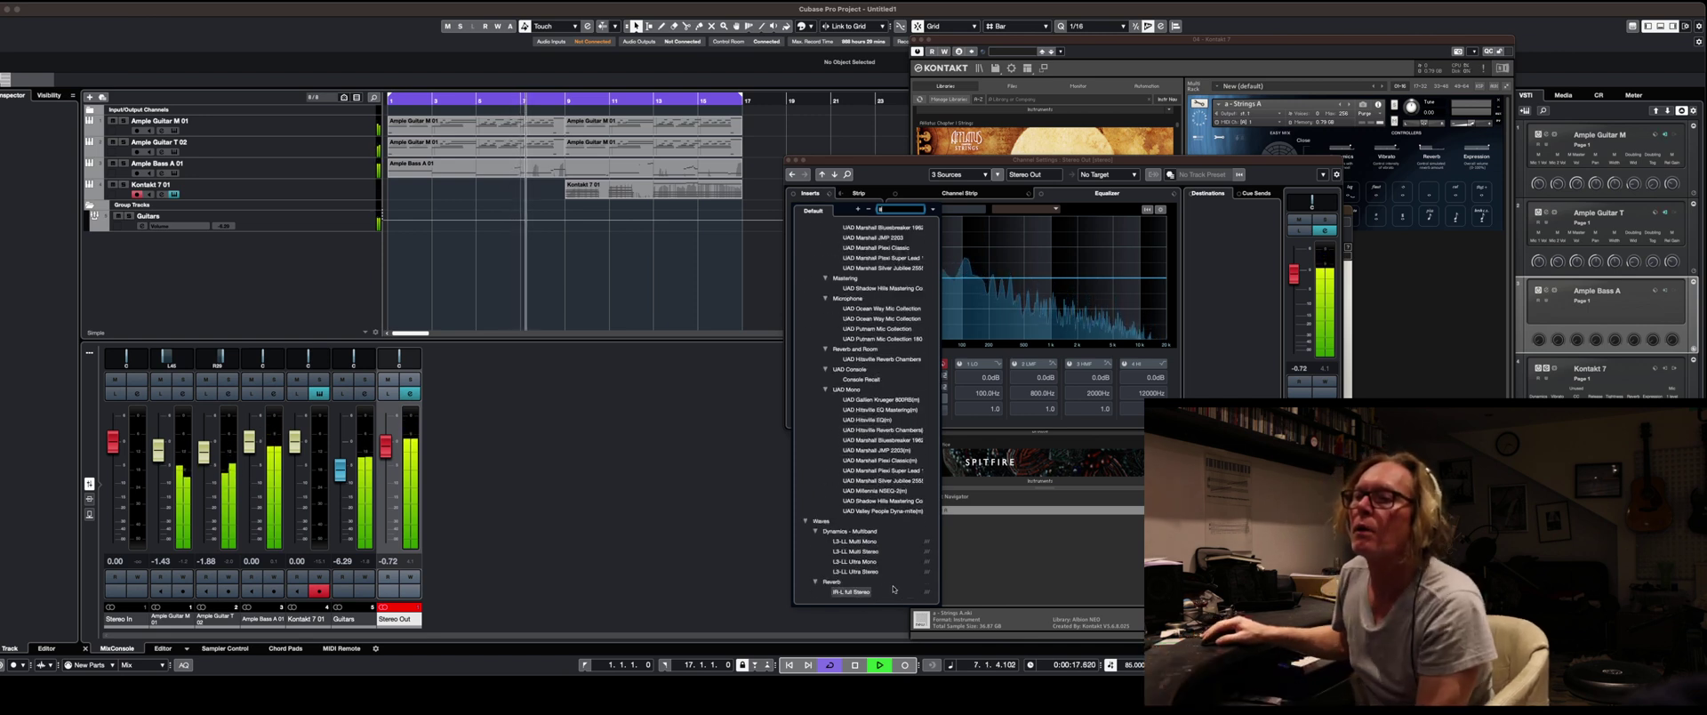
click(854, 571)
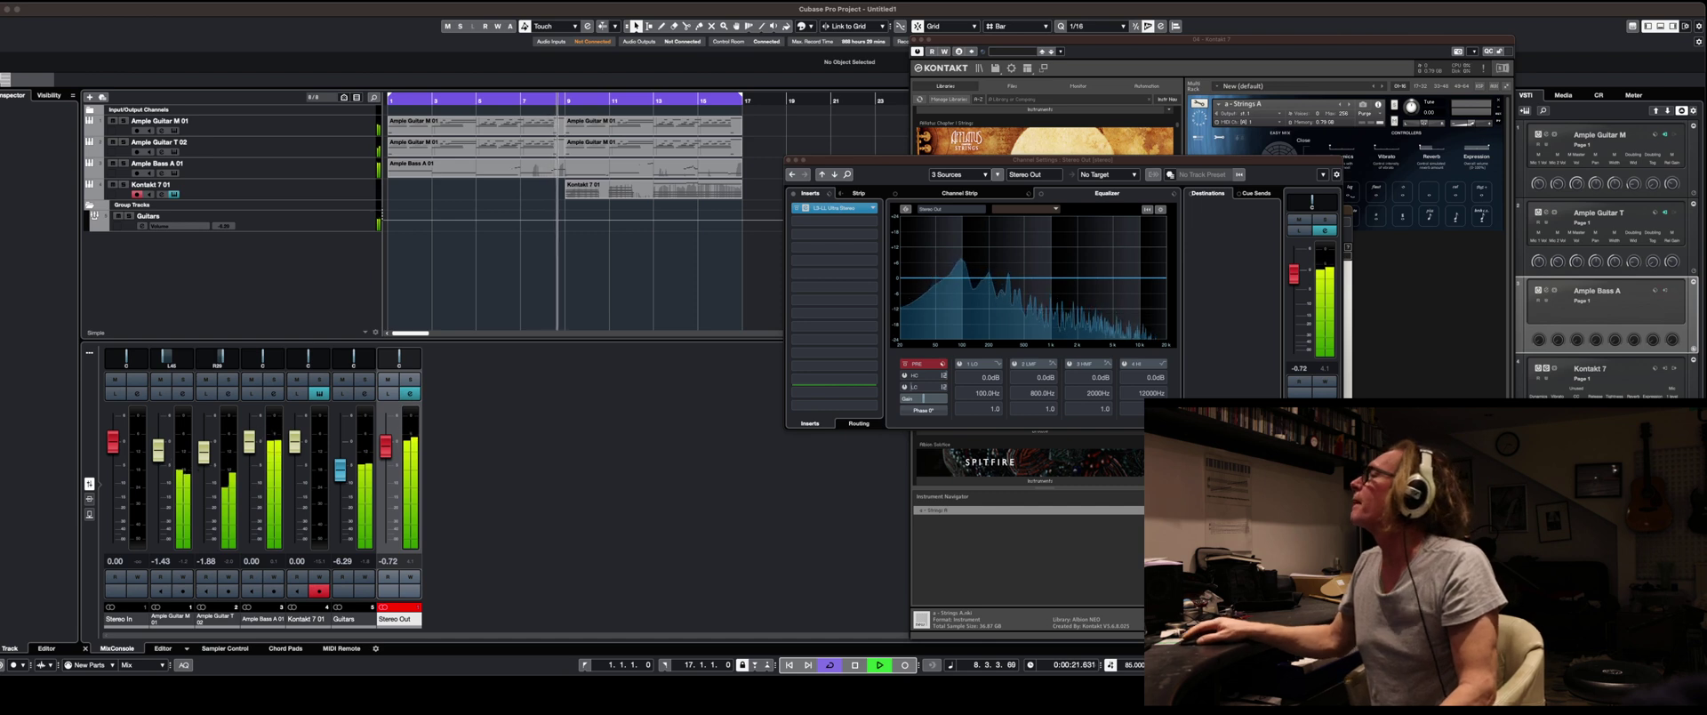
Open the L3-LL Ultramaximizer on Stereo Out and lower its threshold slightly.
click(836, 208)
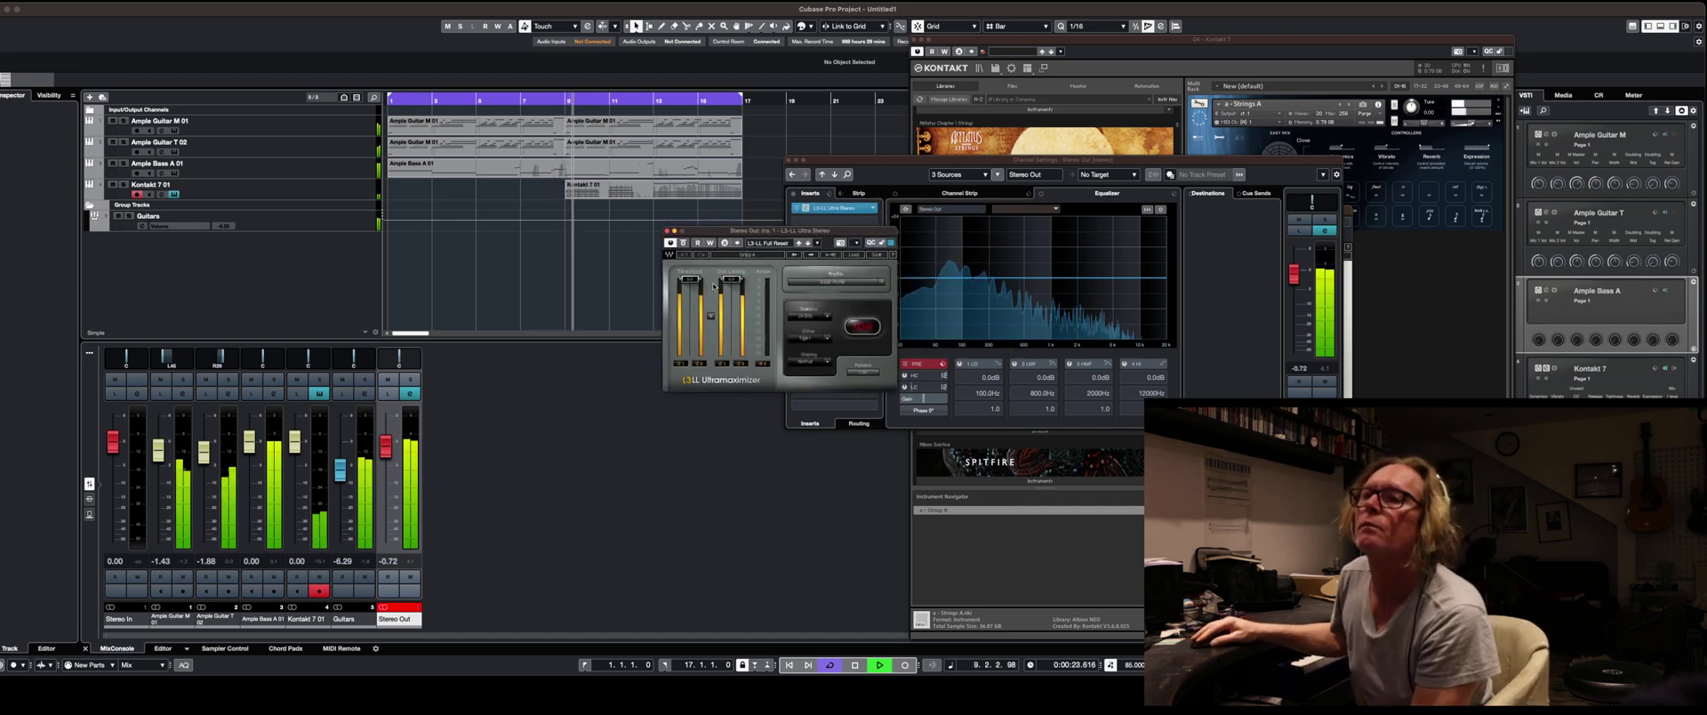
drag(689, 280, 689, 287)
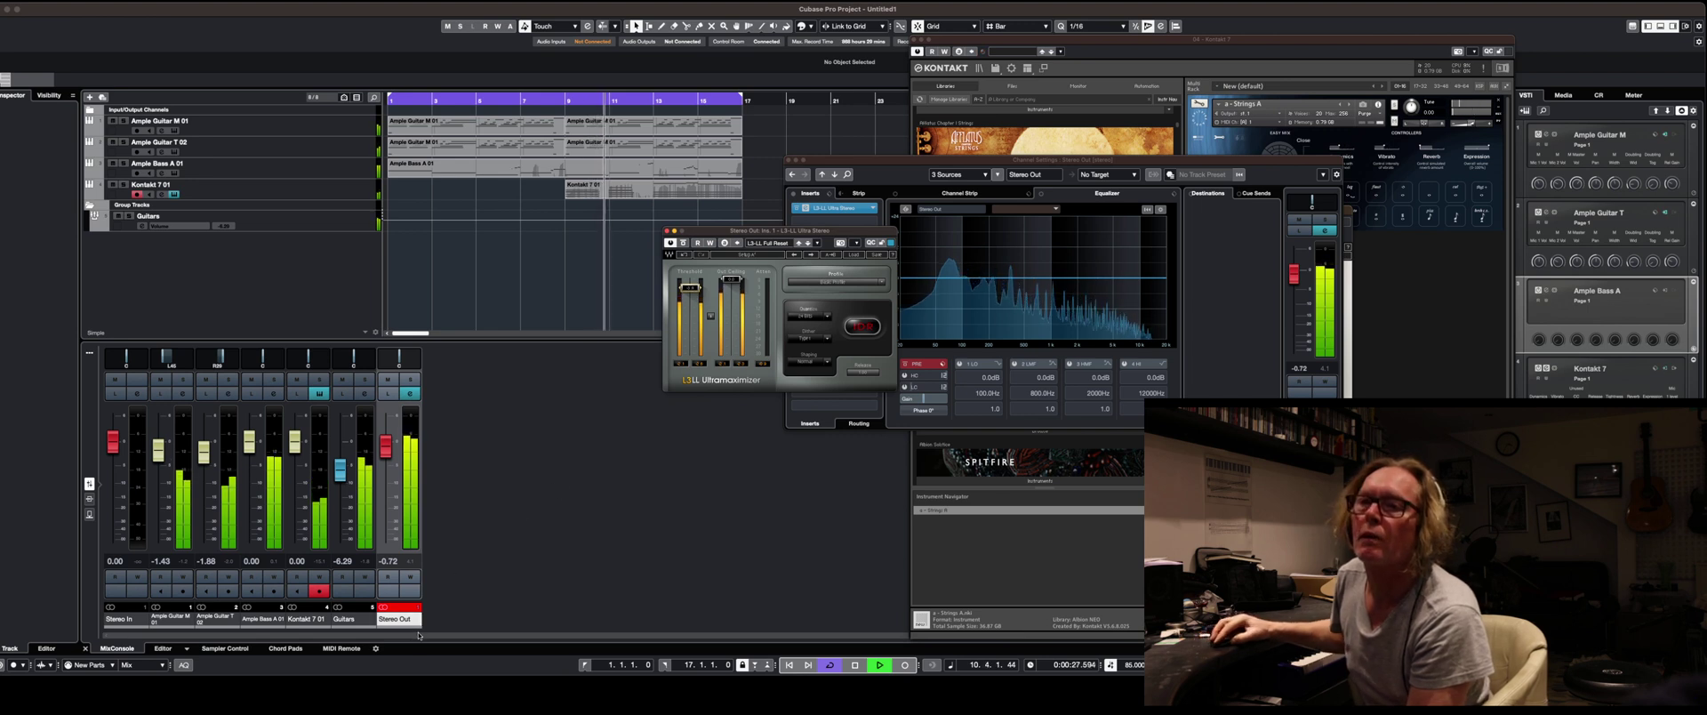
Lower Stereo Out and Ample Bass A 01 to -1.37 dB, Kontakt 7 01 to -0.46 dB and the Guitars group to -7.07 dB.
click(395, 522)
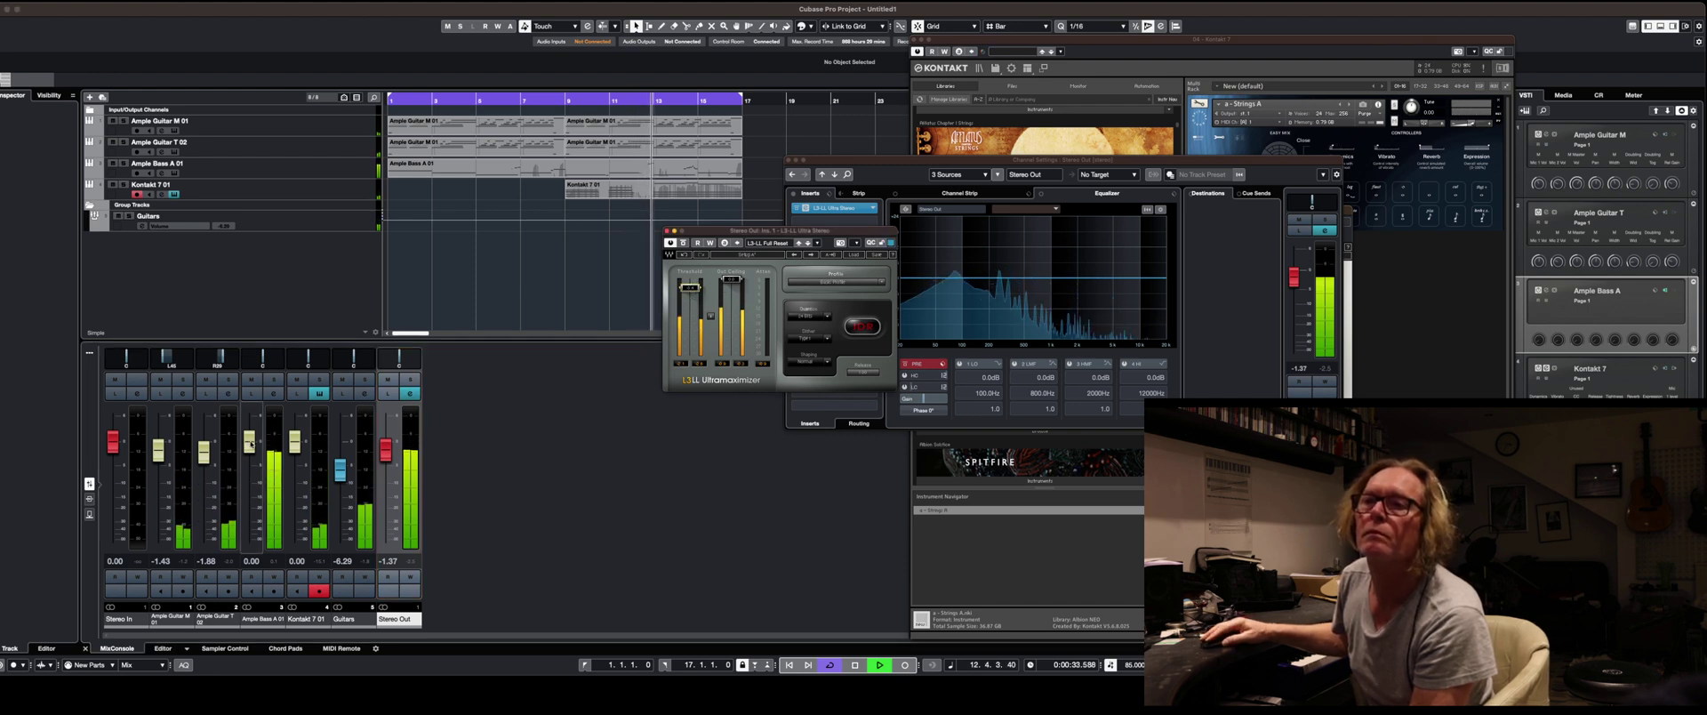
click(297, 449)
click(365, 481)
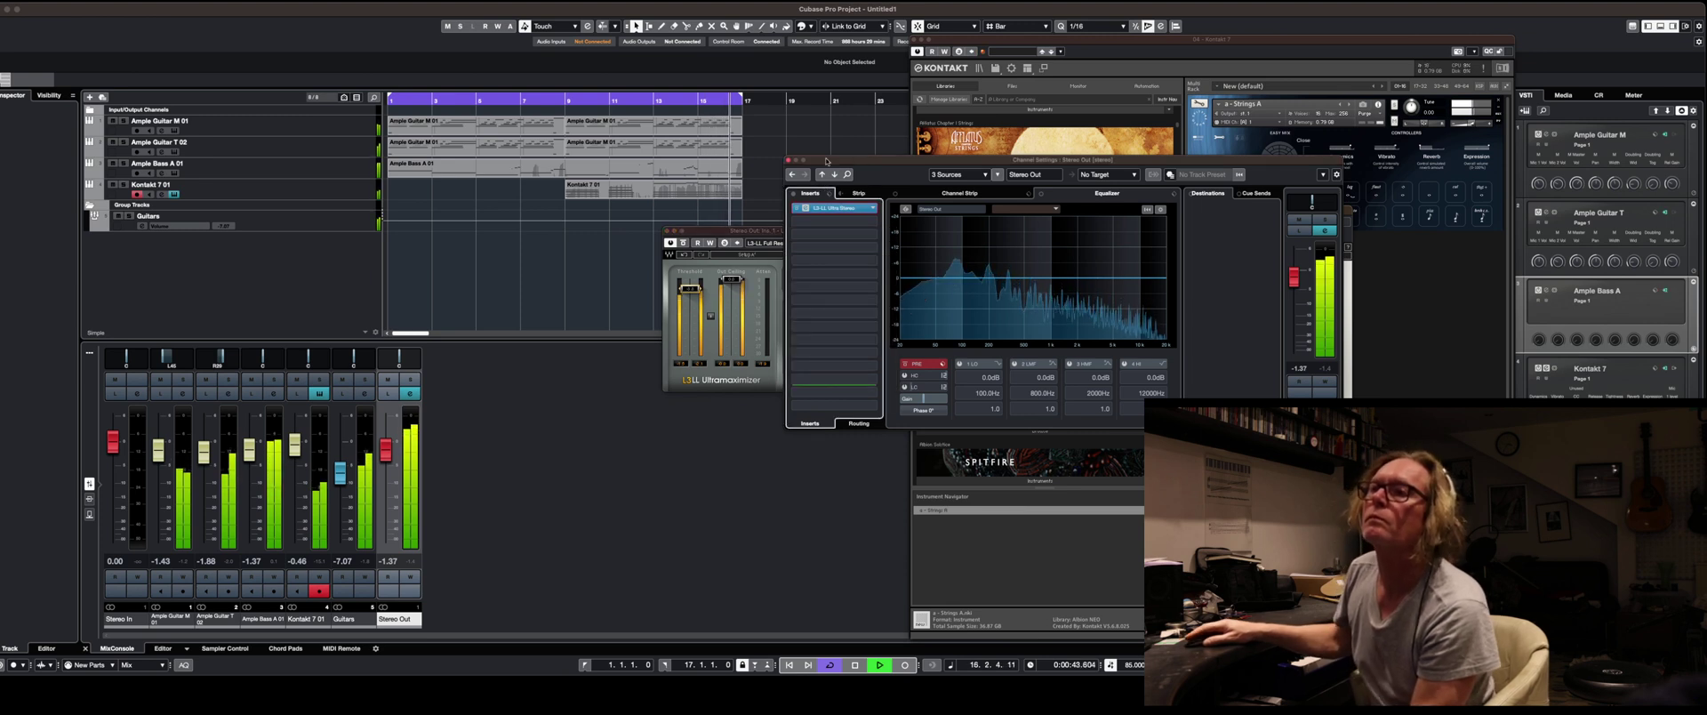
Close the Stereo Out channel settings and the open L3-LL, Kontakt, LA-2A and RBass plug-in windows.
click(789, 162)
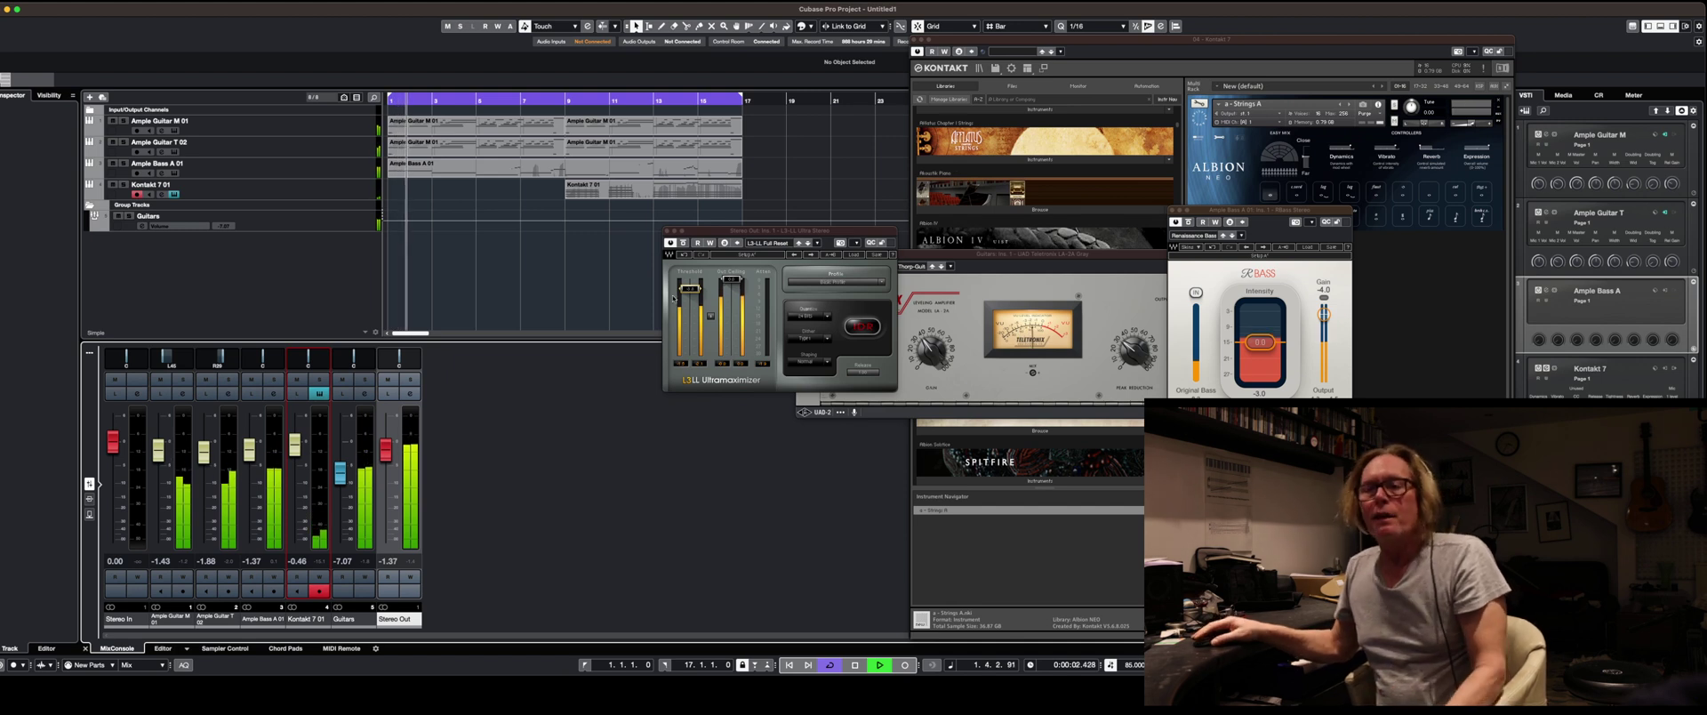
click(668, 231)
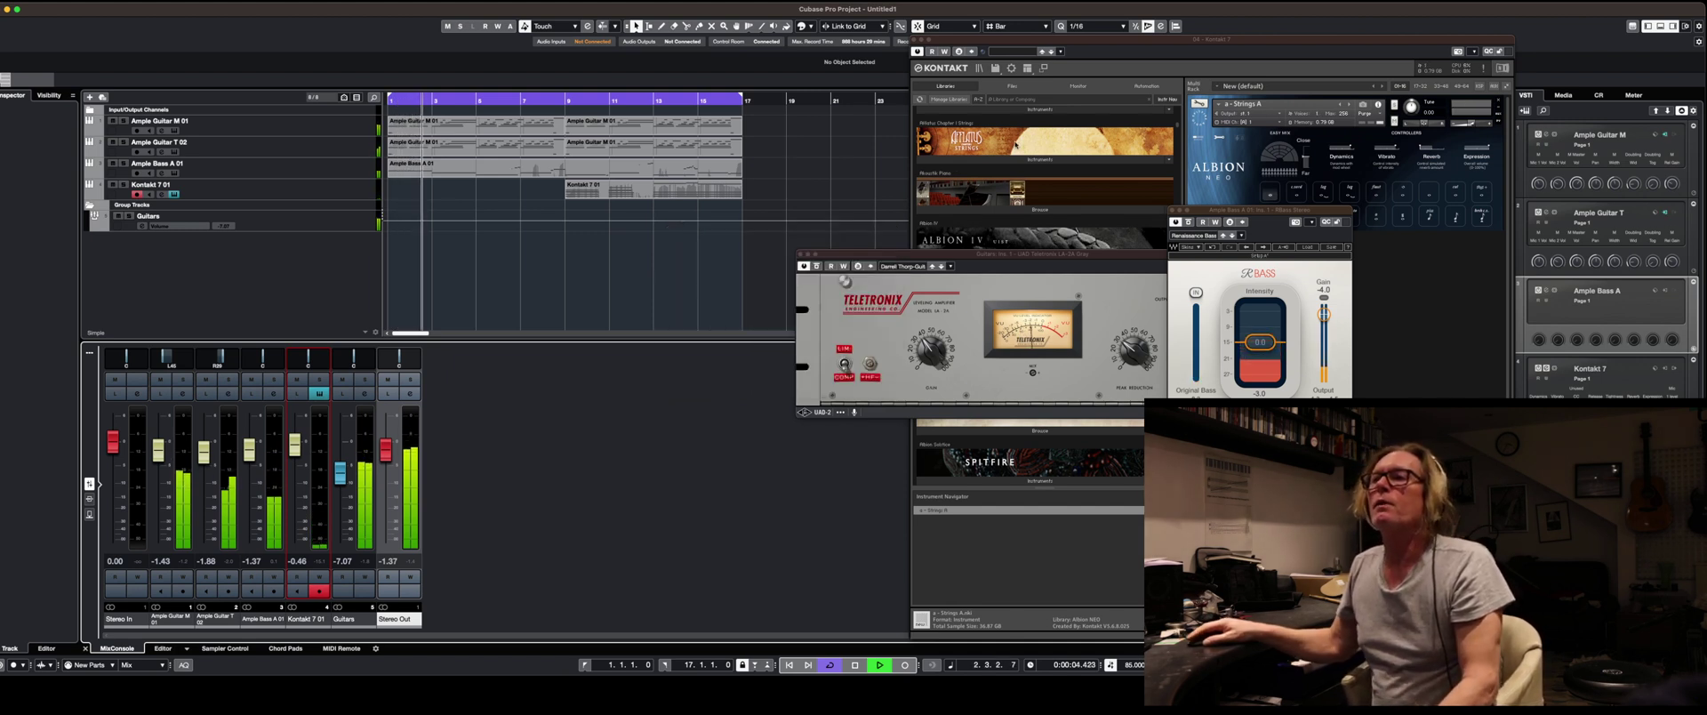
click(915, 39)
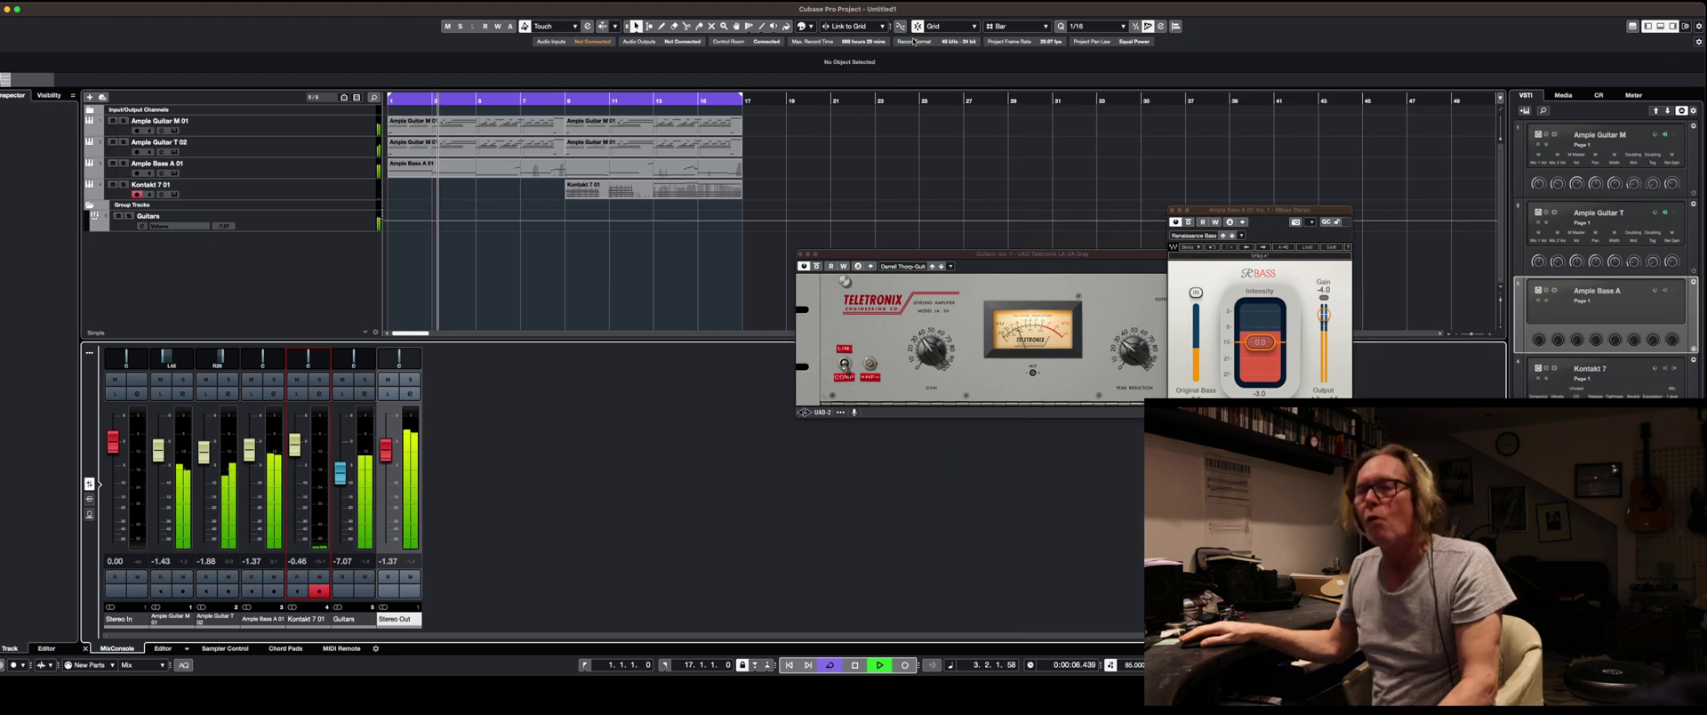
click(800, 254)
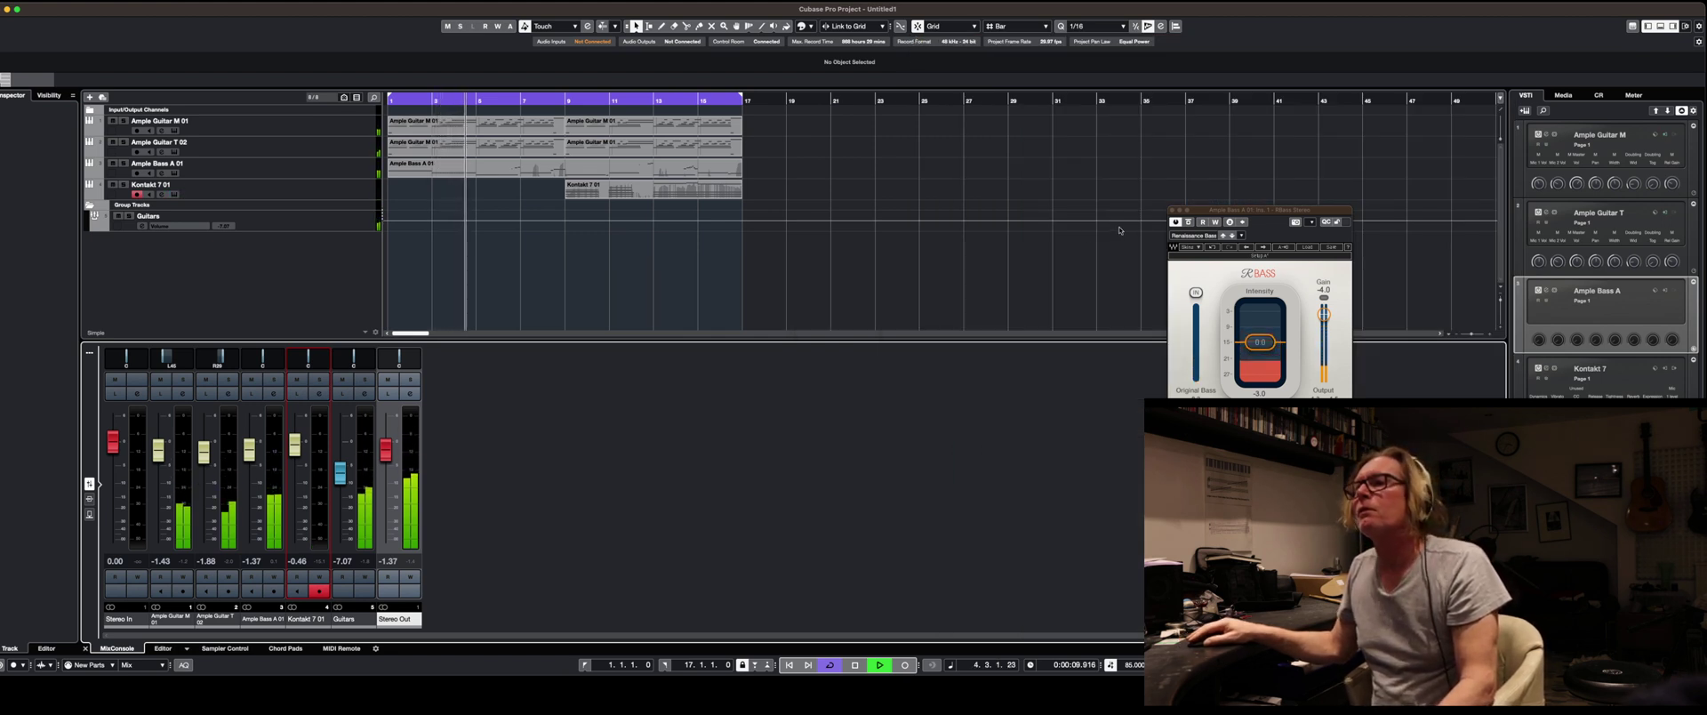
click(1171, 210)
Stop playback with the cursor returned to the project start, and collapse the Group Tracks folder in the track list.
key(space)
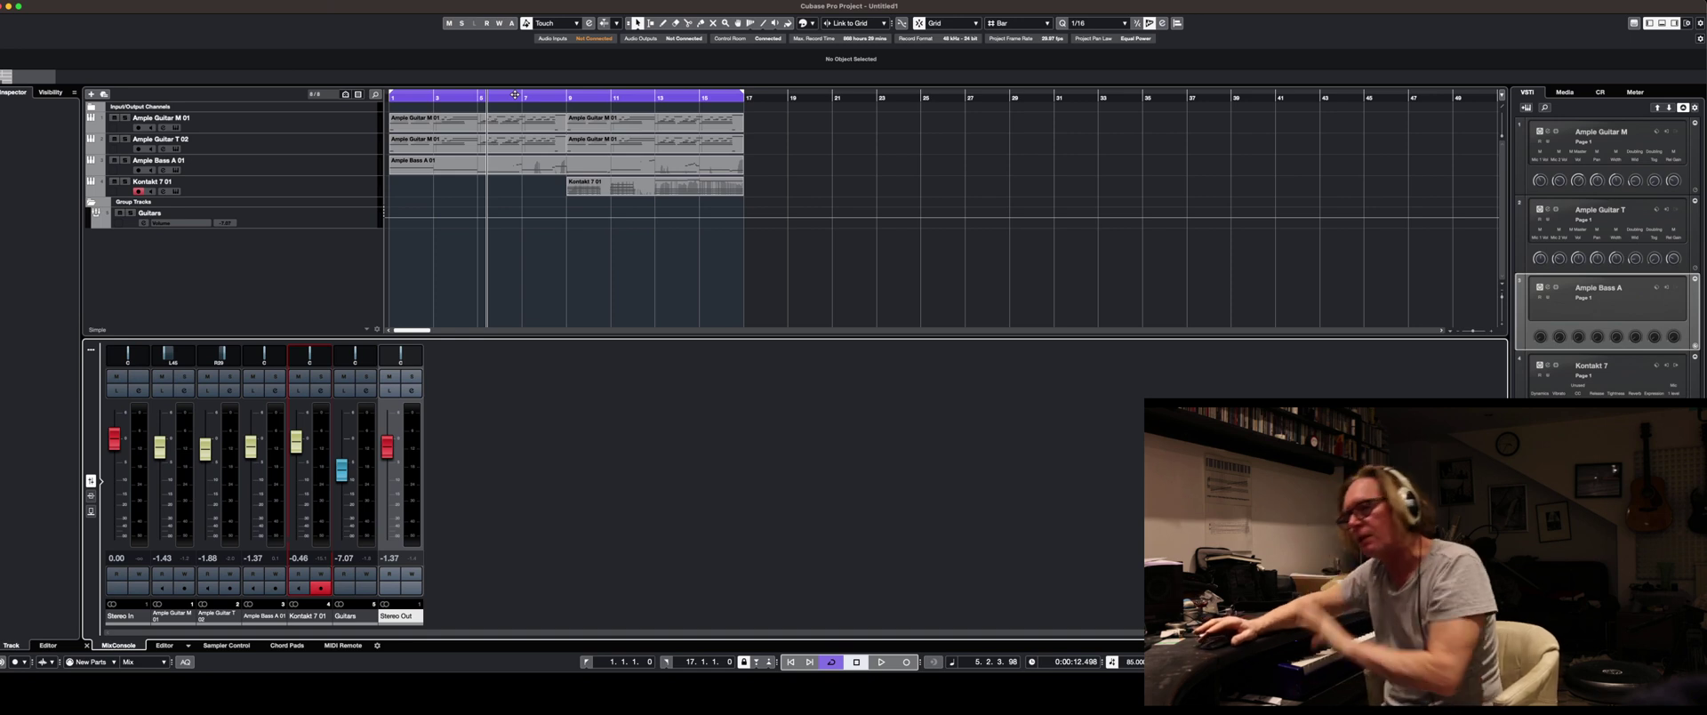
key(Home)
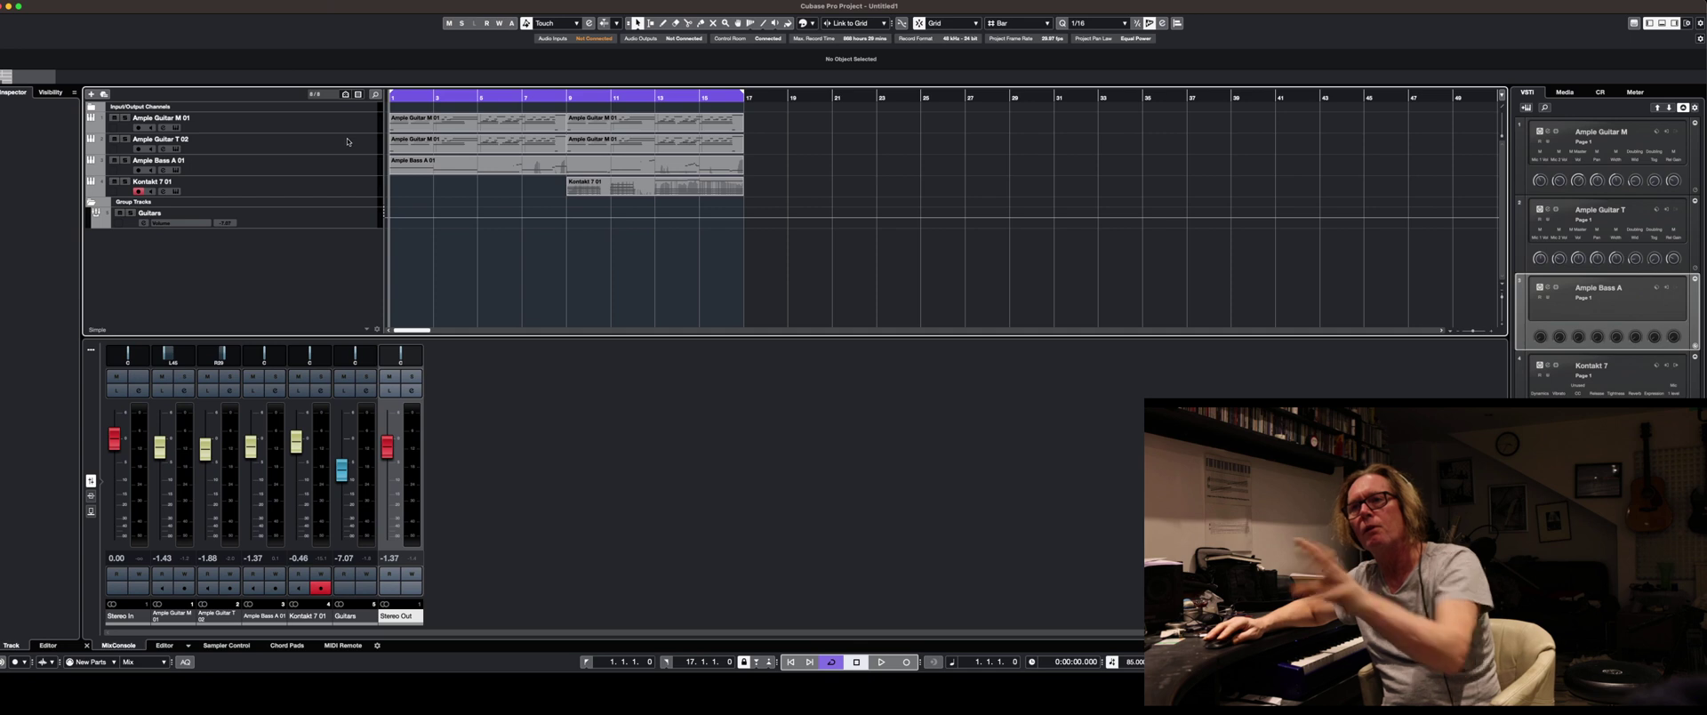
click(92, 203)
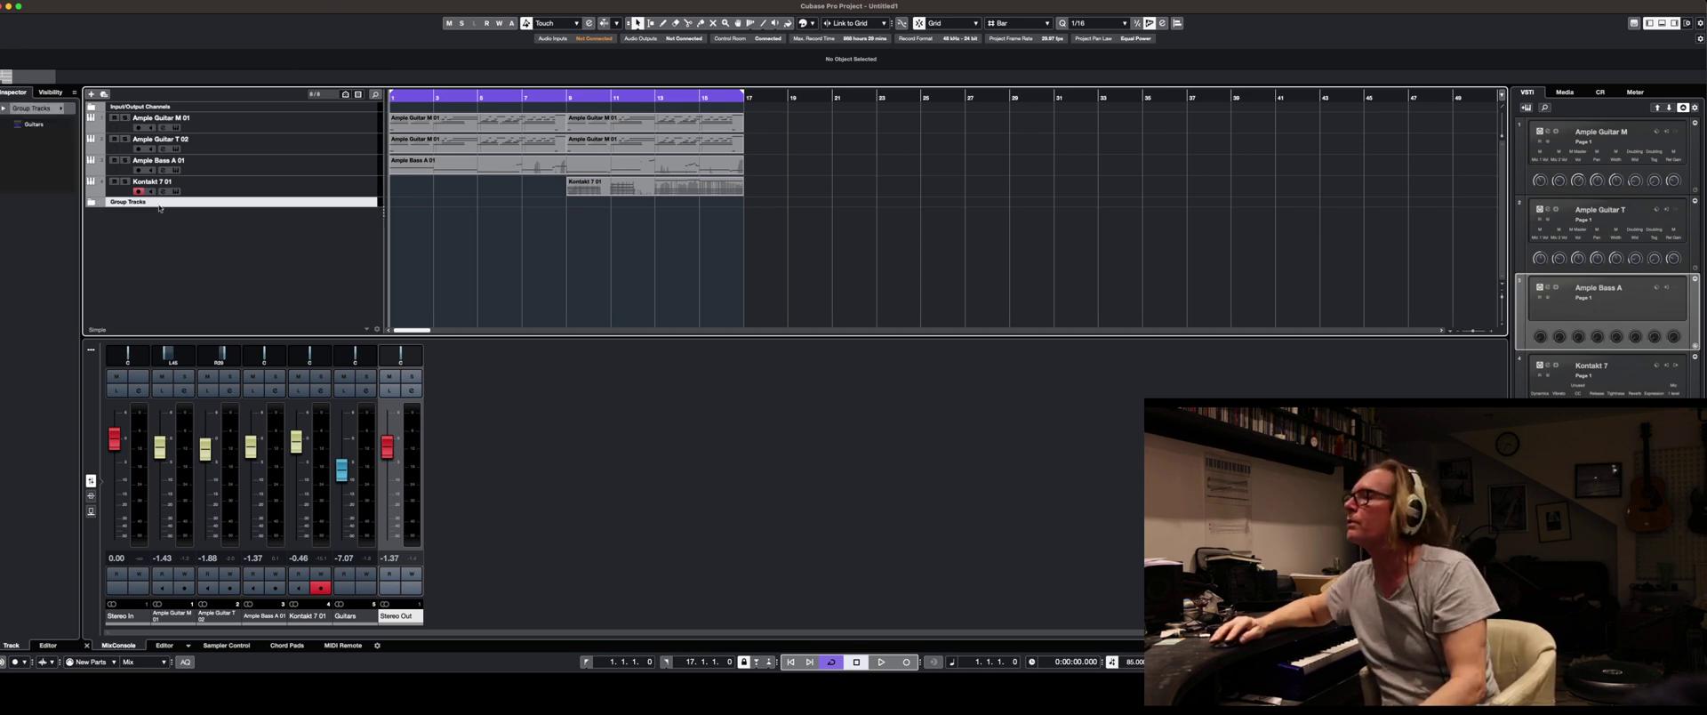